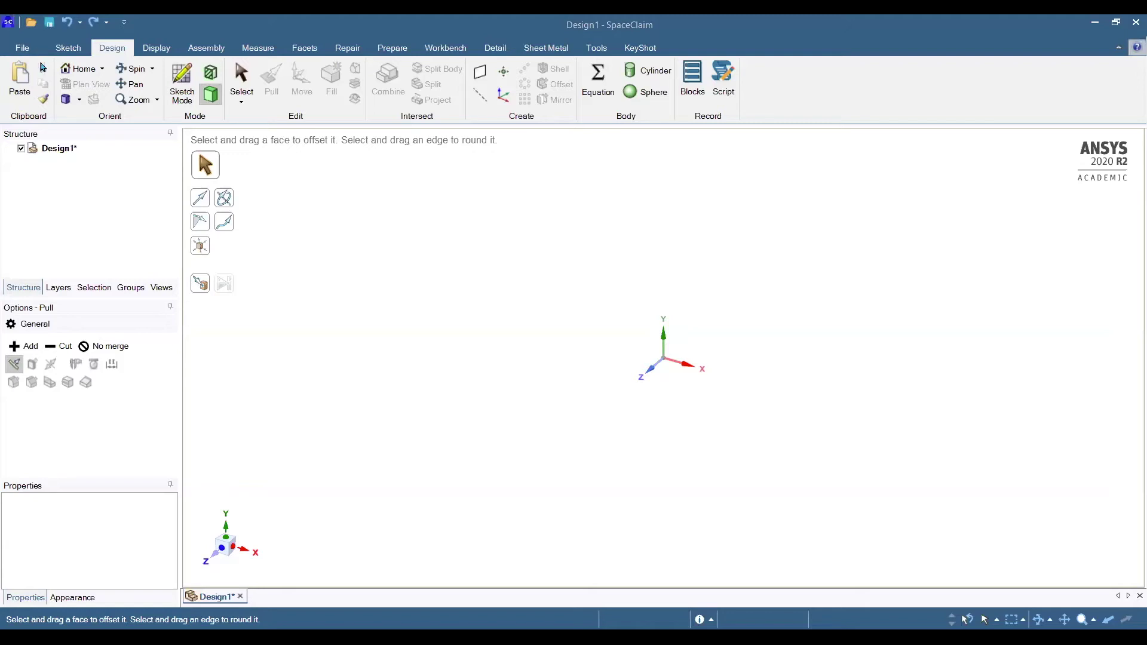
# Check the type and length choices in the document's unit settings, keeping Metric and Millimeters.
pyautogui.click(36, 50)
pyautogui.click(461, 358)
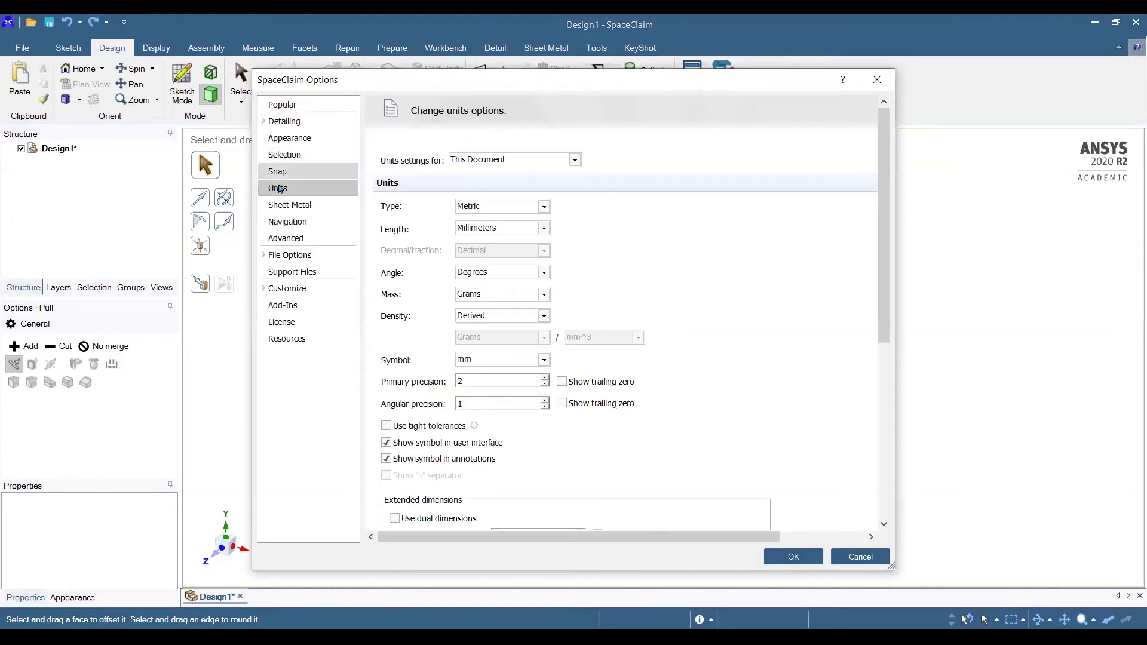
pyautogui.click(545, 206)
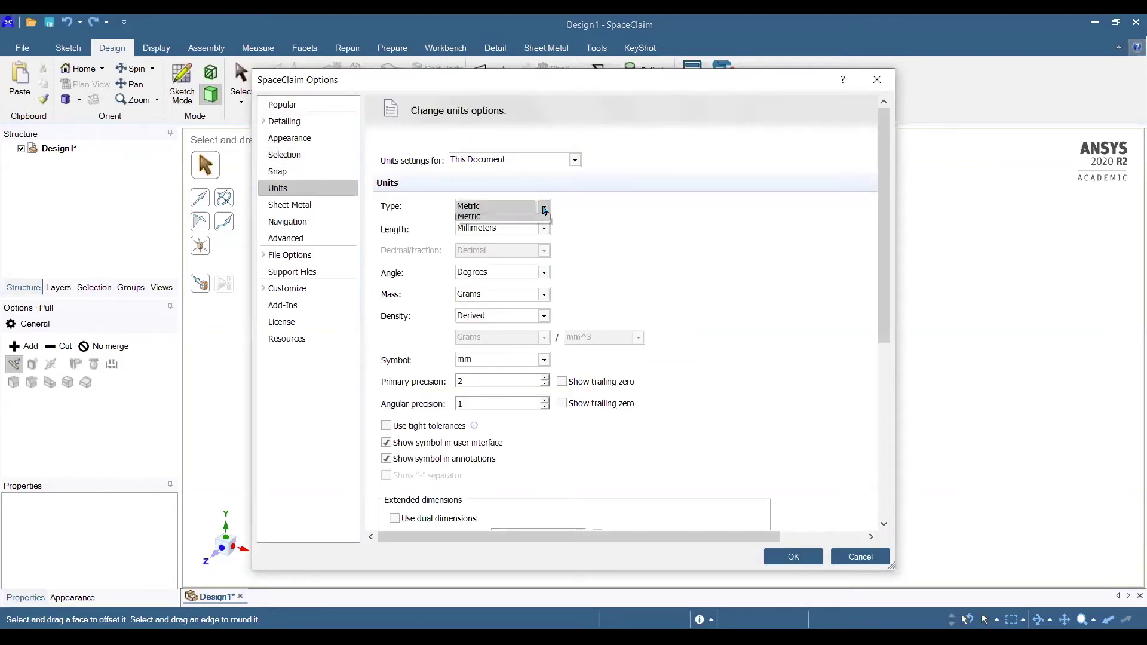
pyautogui.click(543, 206)
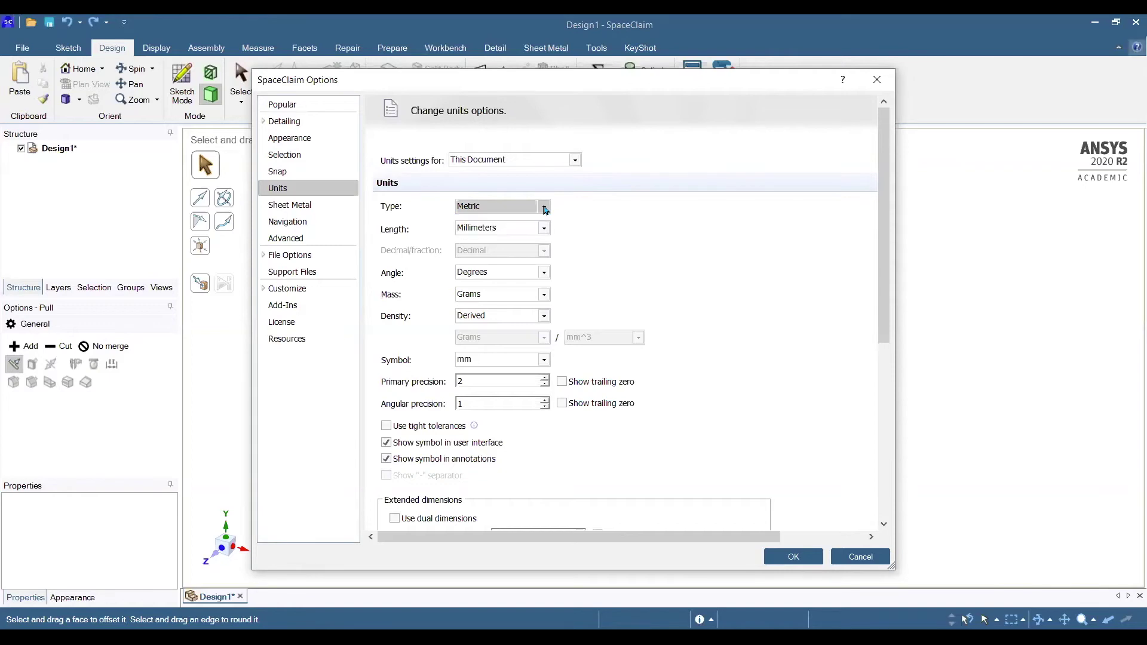
pyautogui.click(544, 229)
pyautogui.click(546, 263)
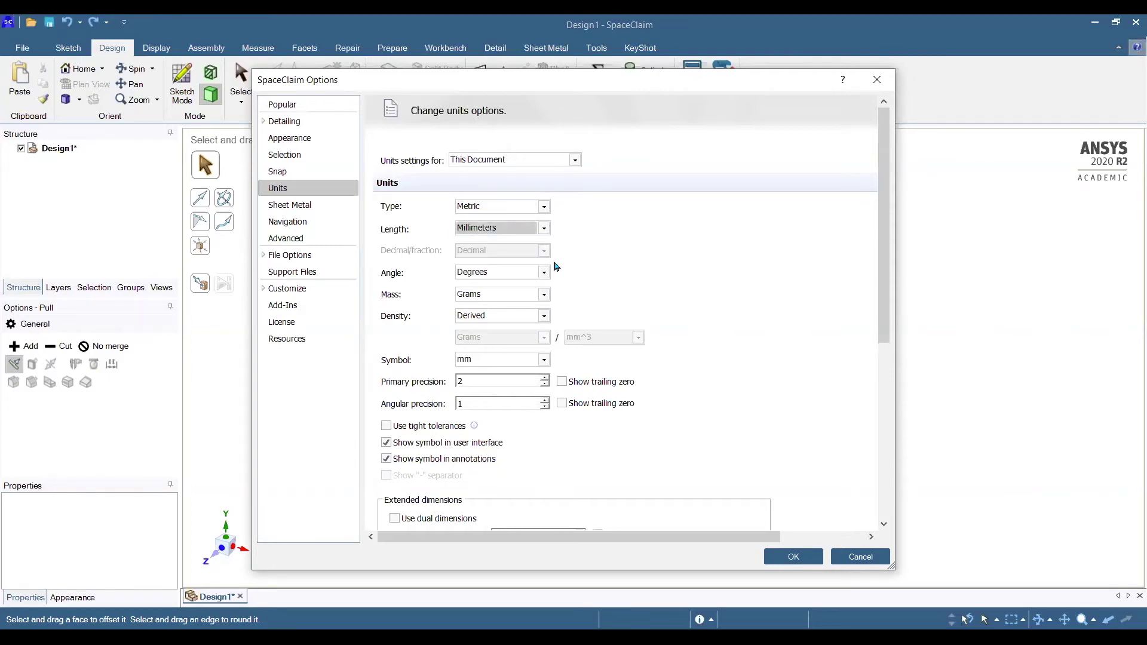
pyautogui.click(544, 231)
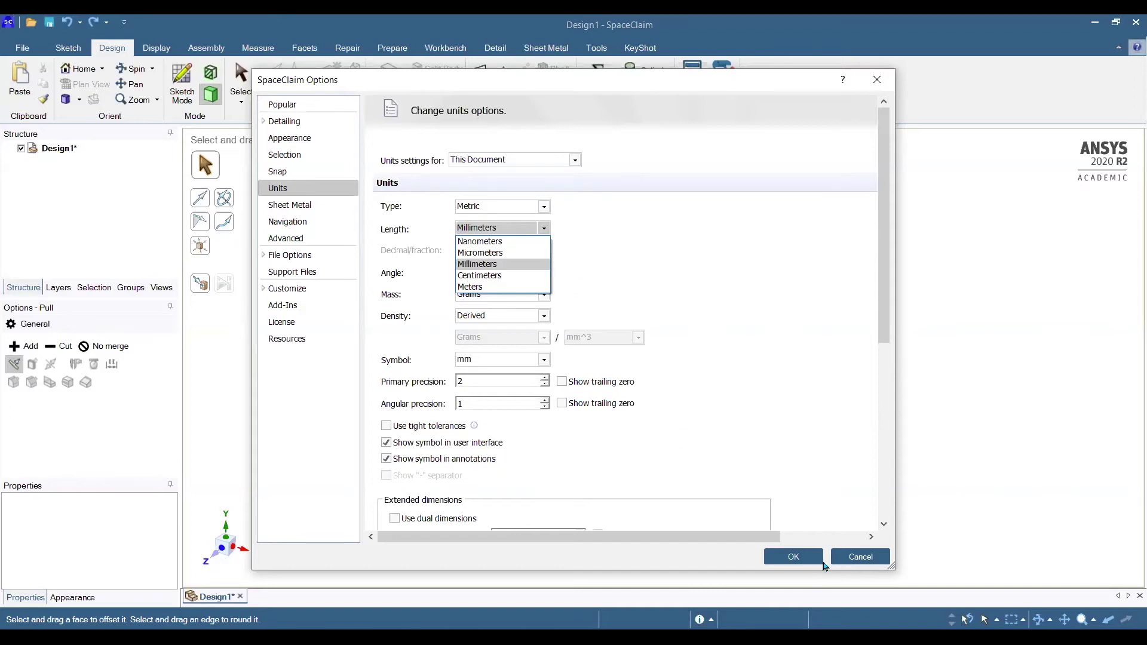
pyautogui.click(845, 558)
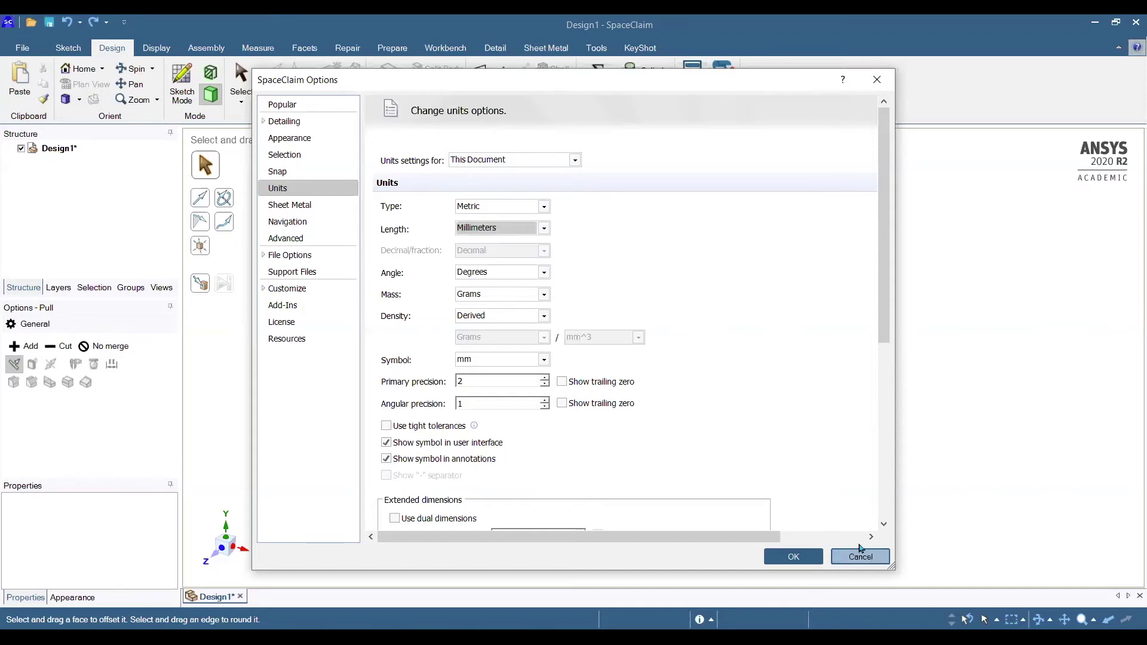
pyautogui.click(768, 557)
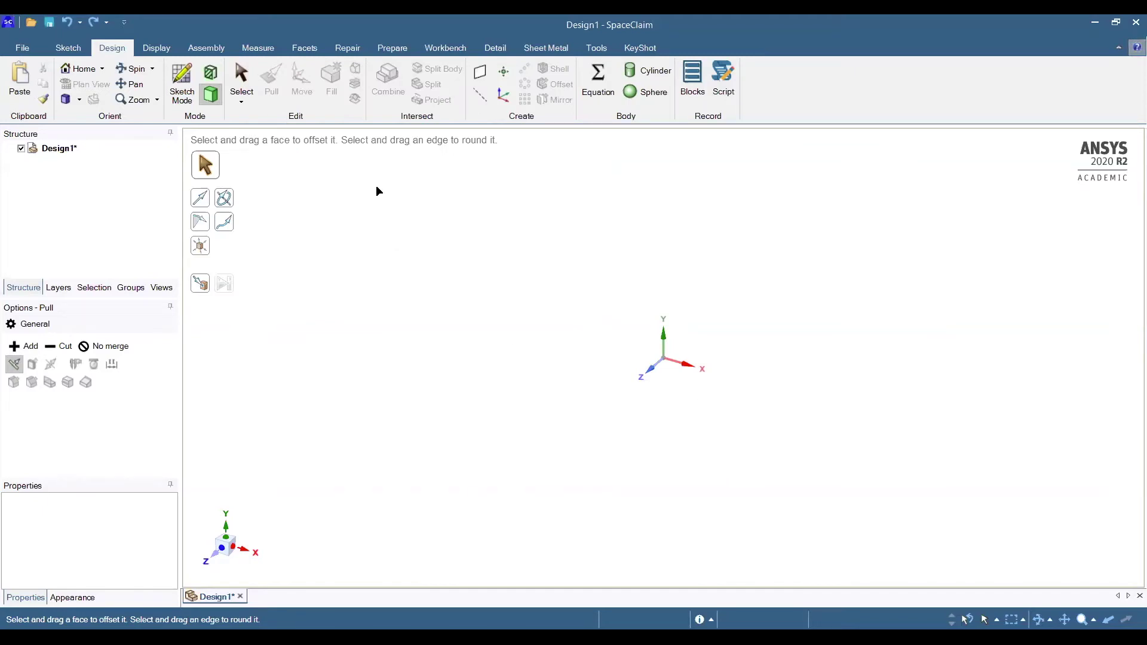
# Start a new rectangle sketch on the horizontal XZ plane through the origin.
pyautogui.click(185, 88)
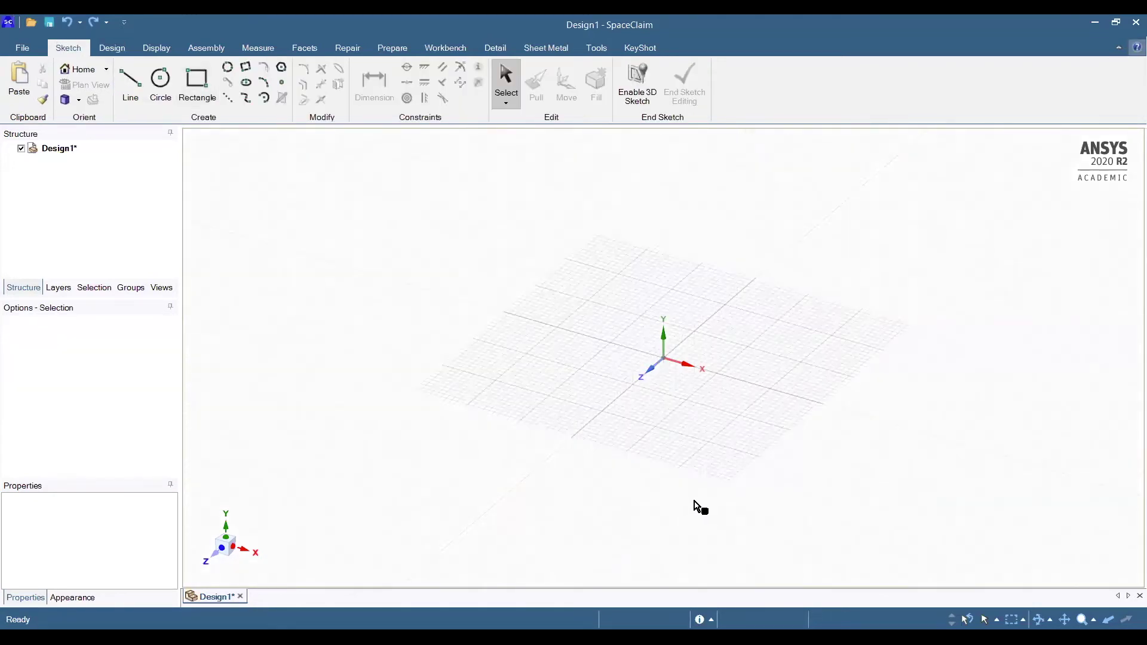
pyautogui.click(681, 422)
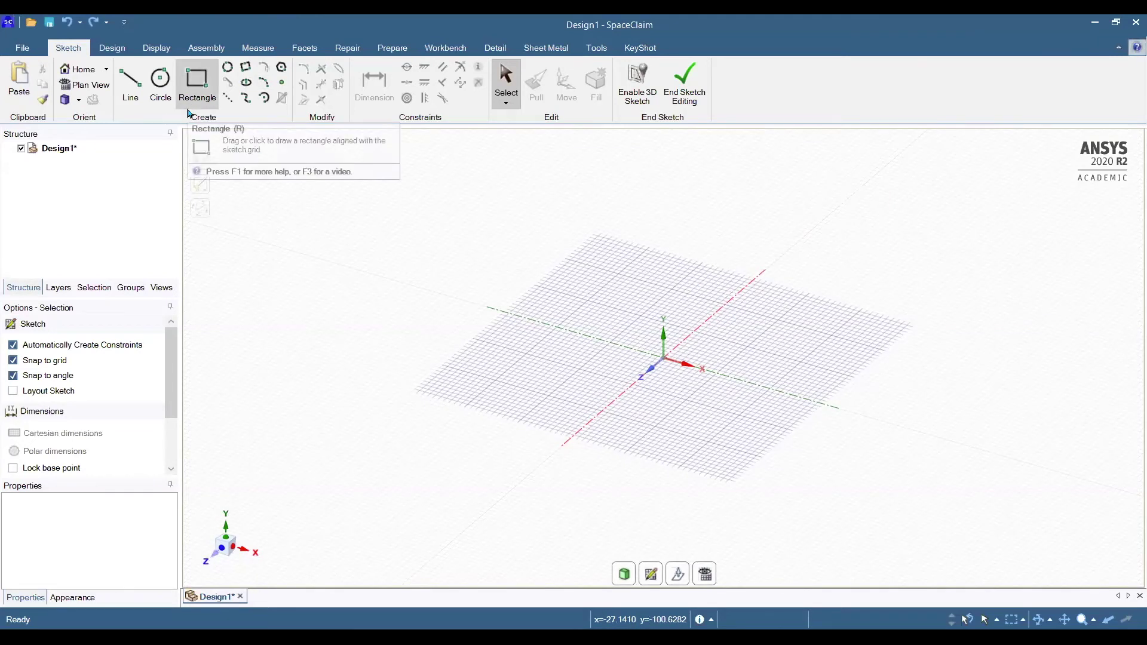
pyautogui.click(195, 84)
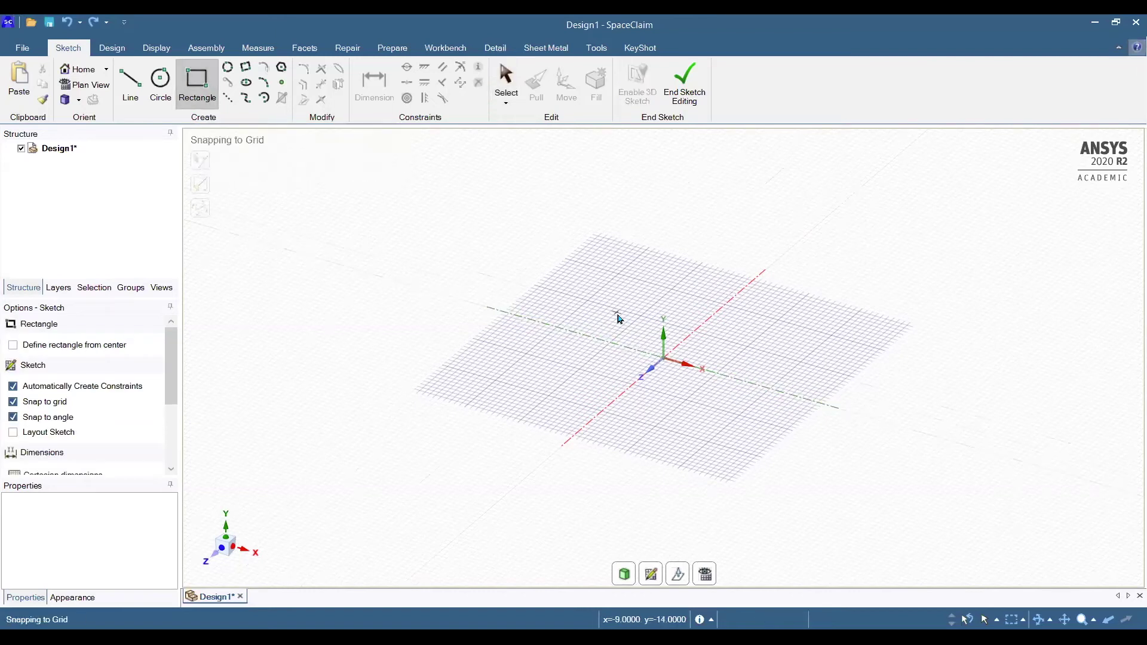
# Sketch a freehand rectangle around the origin and undo it.
pyautogui.click(616, 312)
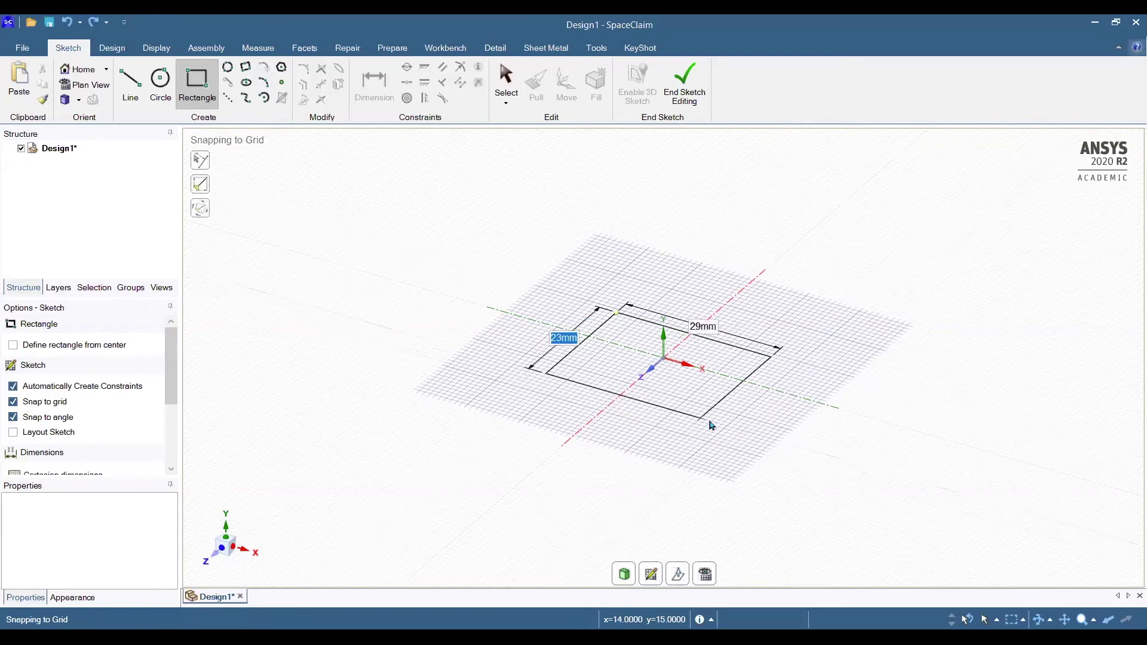
pyautogui.click(745, 474)
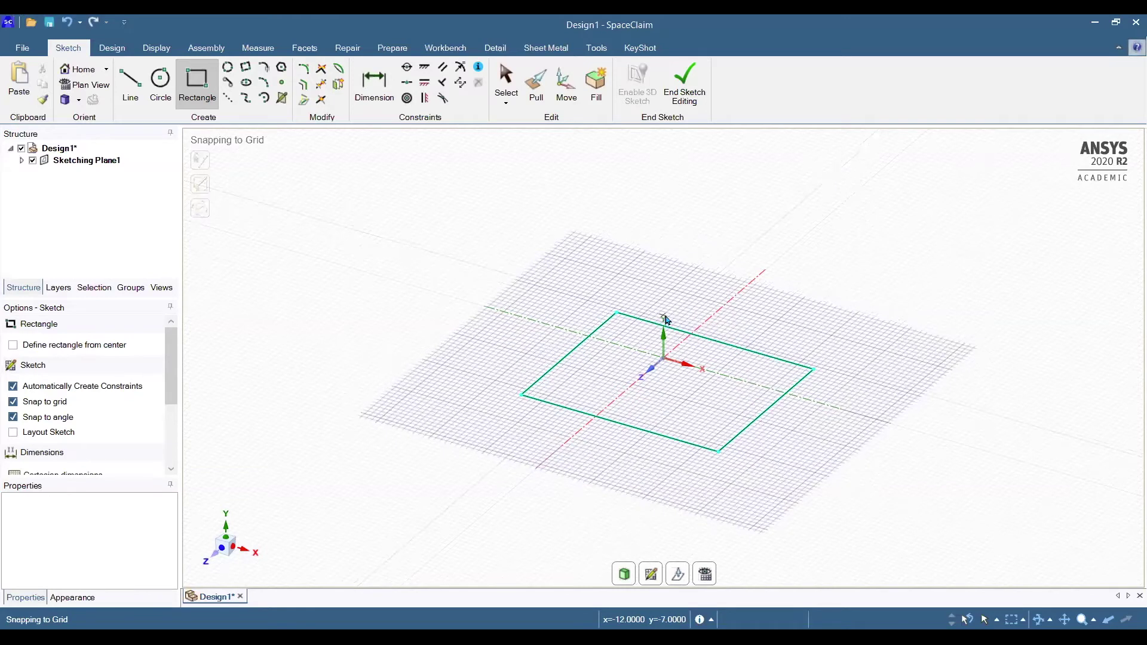
pyautogui.hotkey('ctrl', 'z')
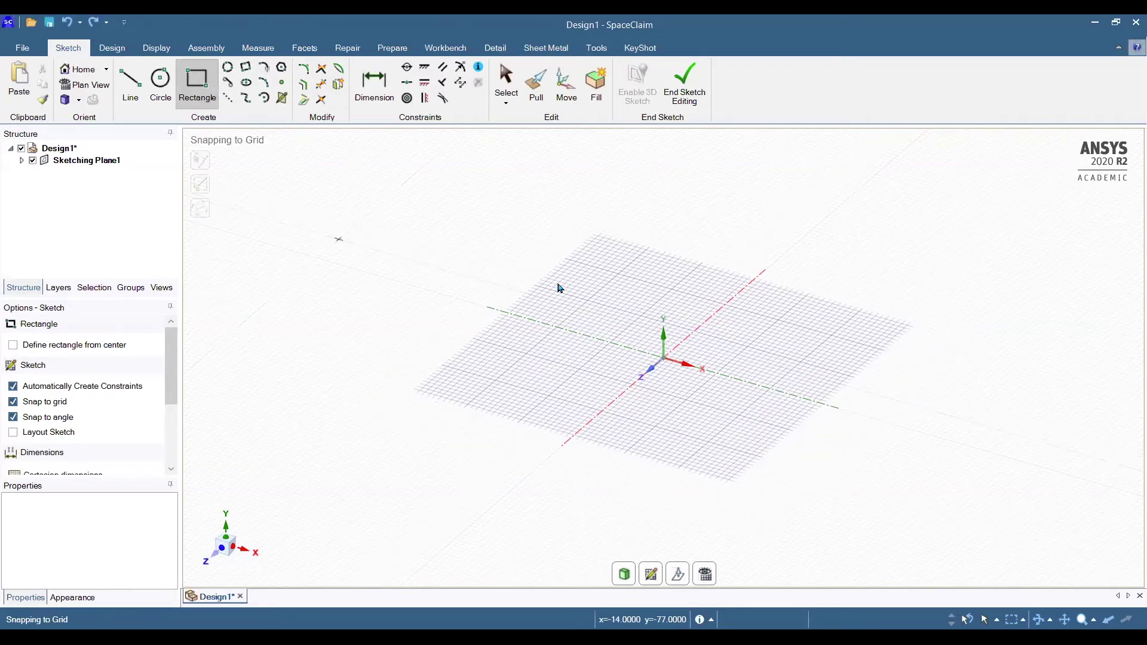
# Sketch a rectangle beside the origin with its side along the Z direction set to 30 mm.
pyautogui.click(639, 332)
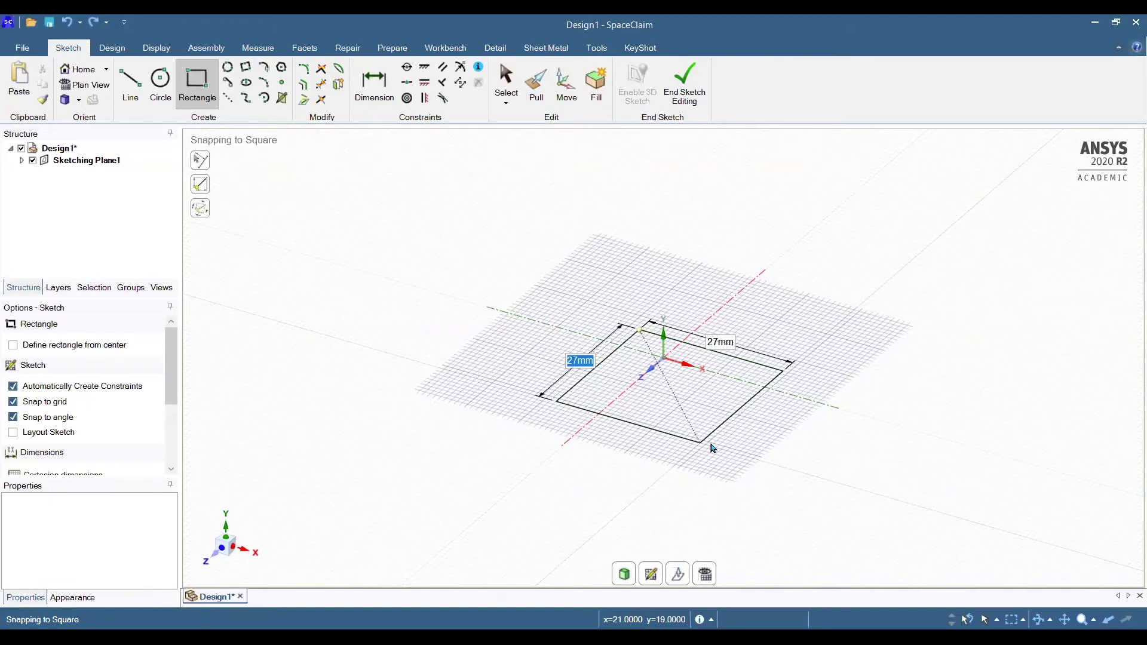
pyautogui.write('30')
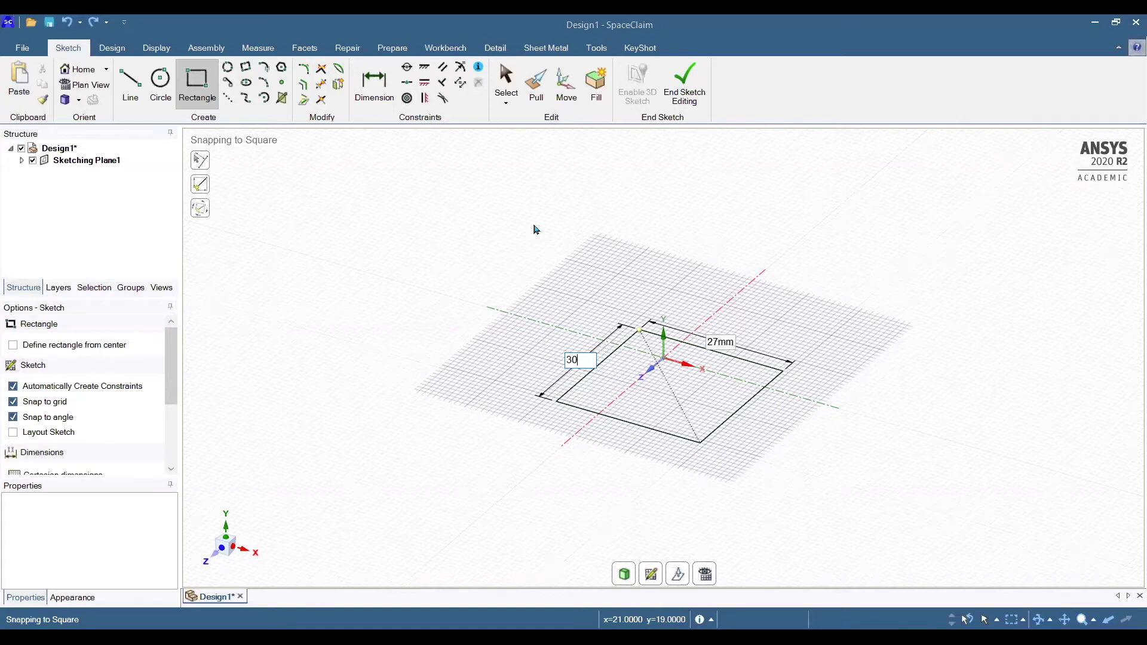
pyautogui.press('Return')
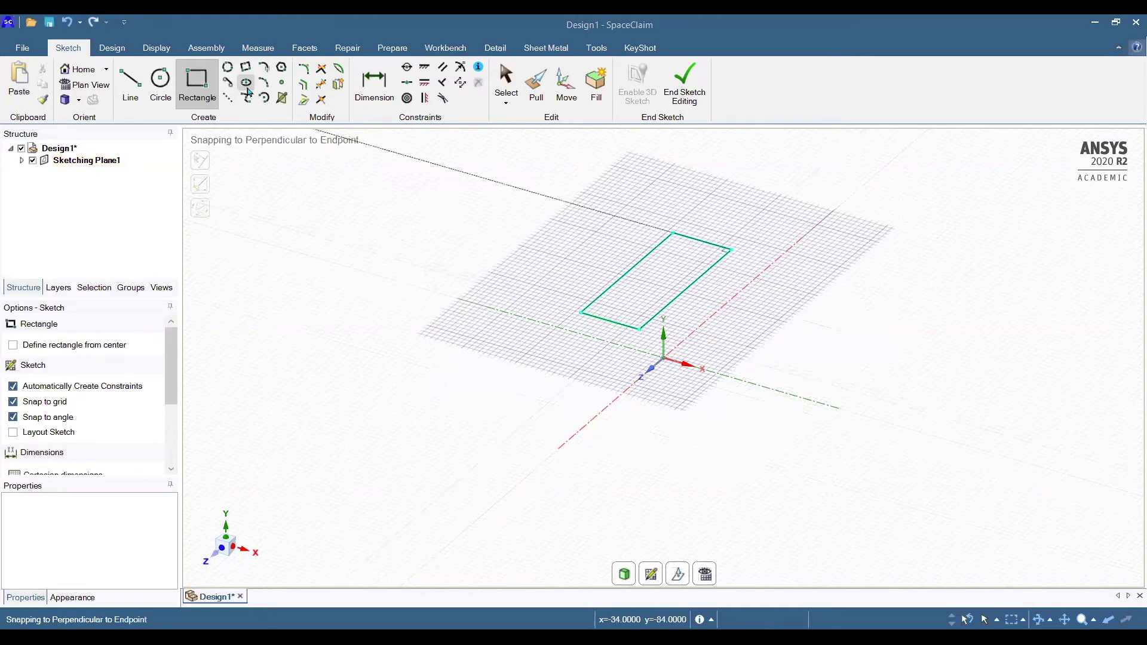
# Try adding a small rectangle overlapping the first one's near edge and ending the sketch, and undo these changes.
pyautogui.click(622, 312)
pyautogui.click(672, 337)
pyautogui.click(683, 99)
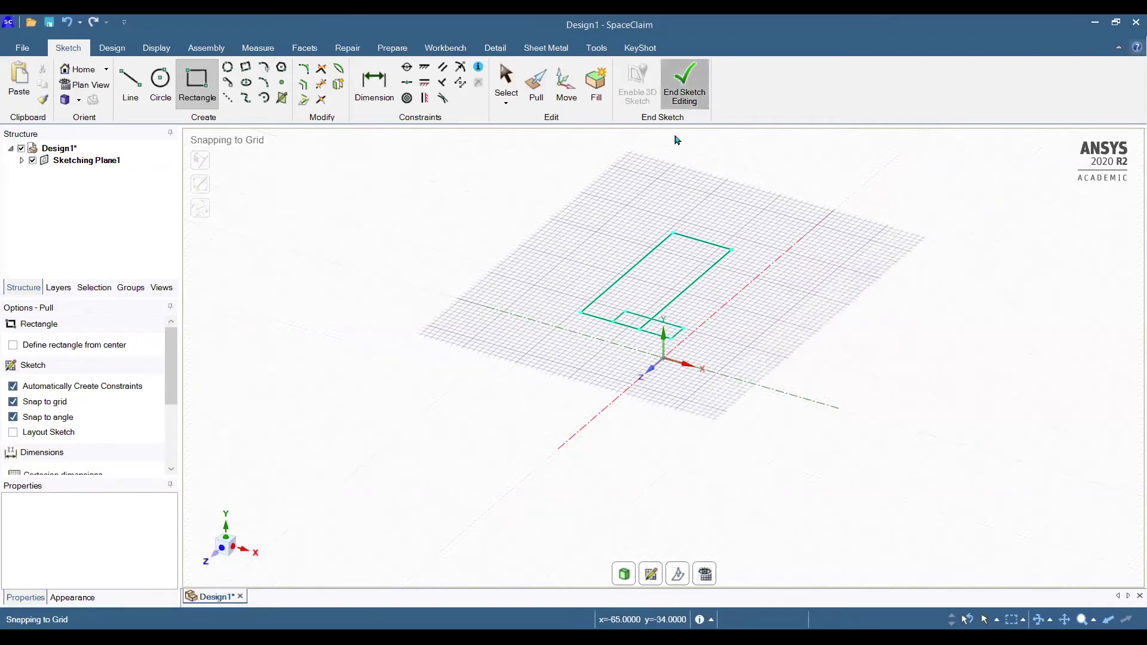
pyautogui.click(182, 87)
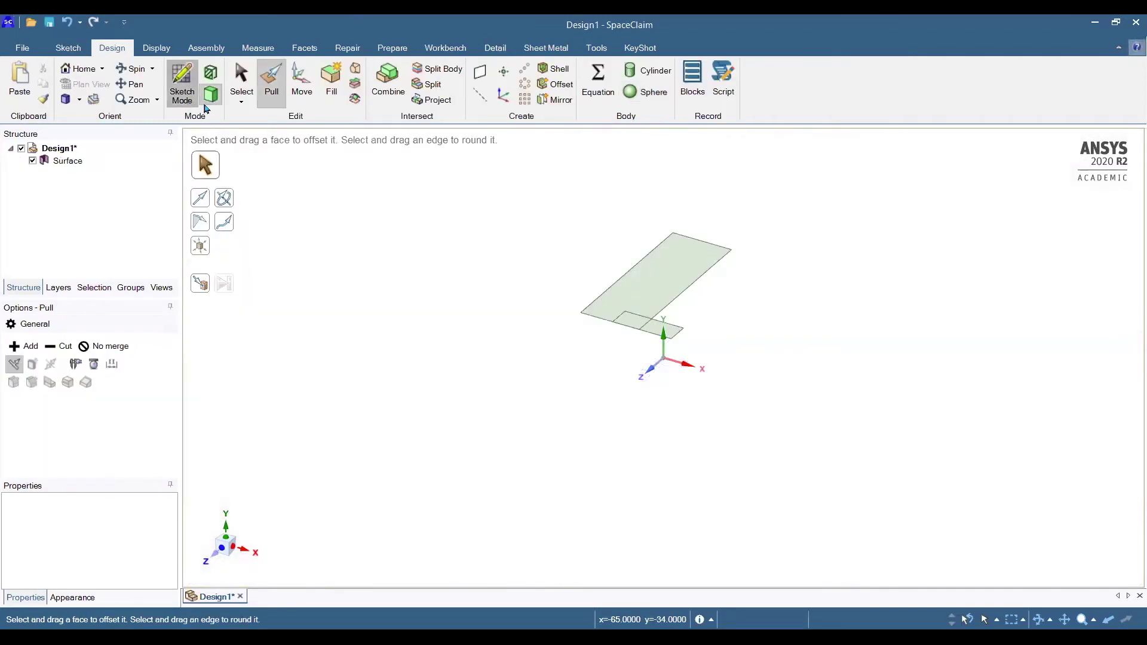
pyautogui.click(627, 330)
pyautogui.hotkey('ctrl', 'z')
pyautogui.hotkey('ctrl', 'z')
pyautogui.hotkey('ctrl', 'z')
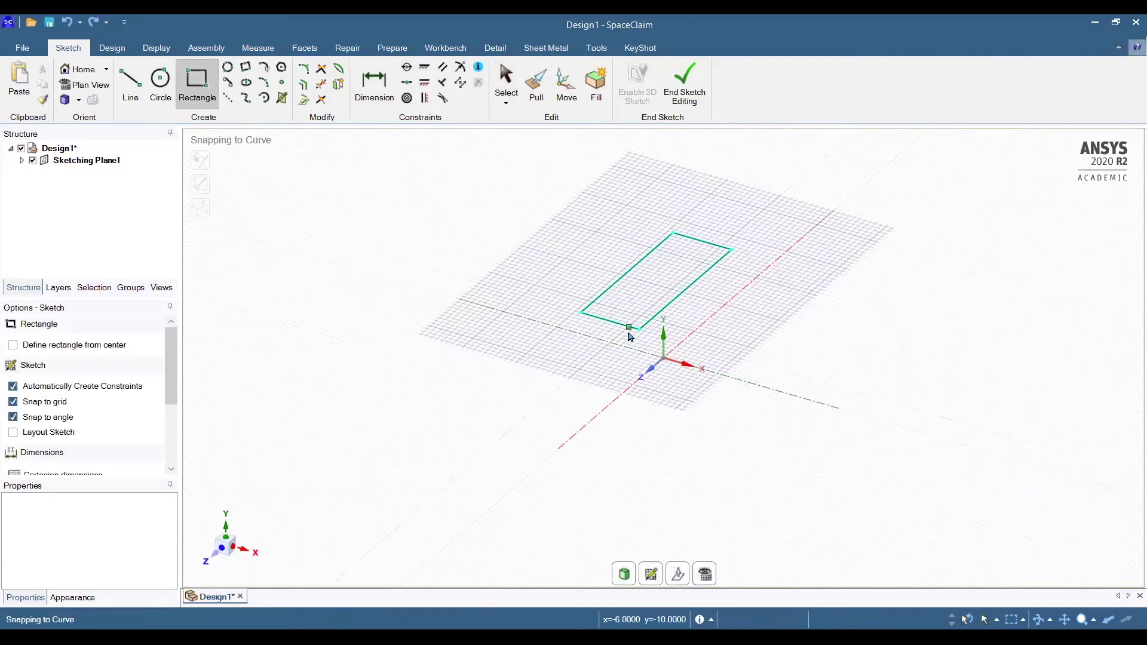
# Sketch a rectangle around the origin, 30 mm along Z and 20 mm along X.
pyautogui.click(636, 316)
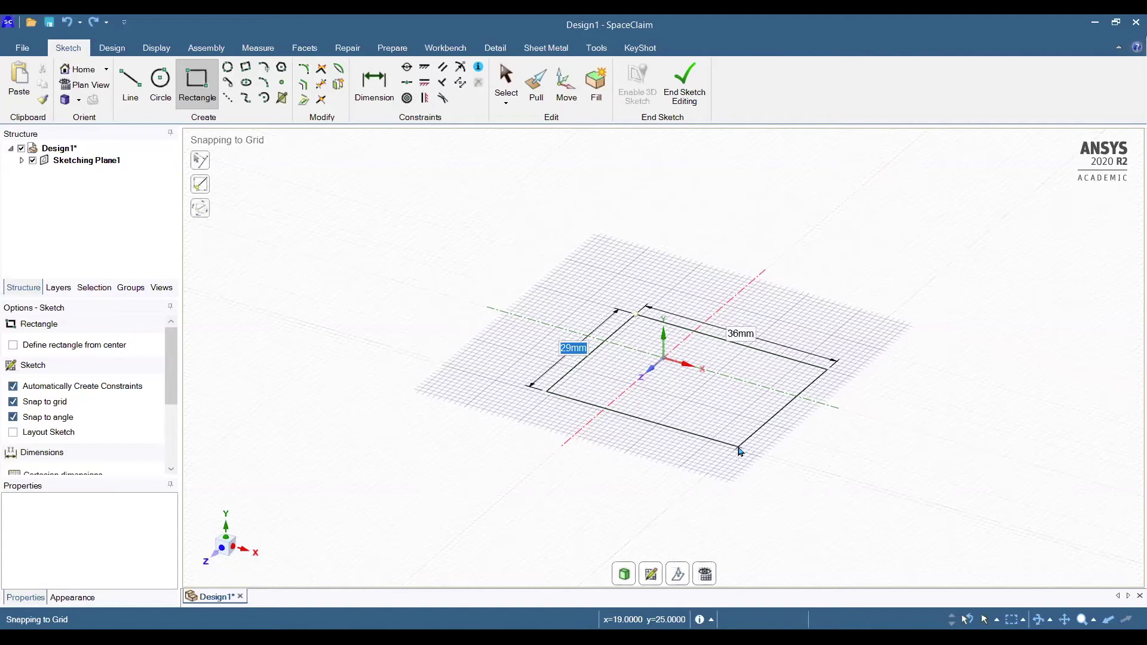
pyautogui.write('30')
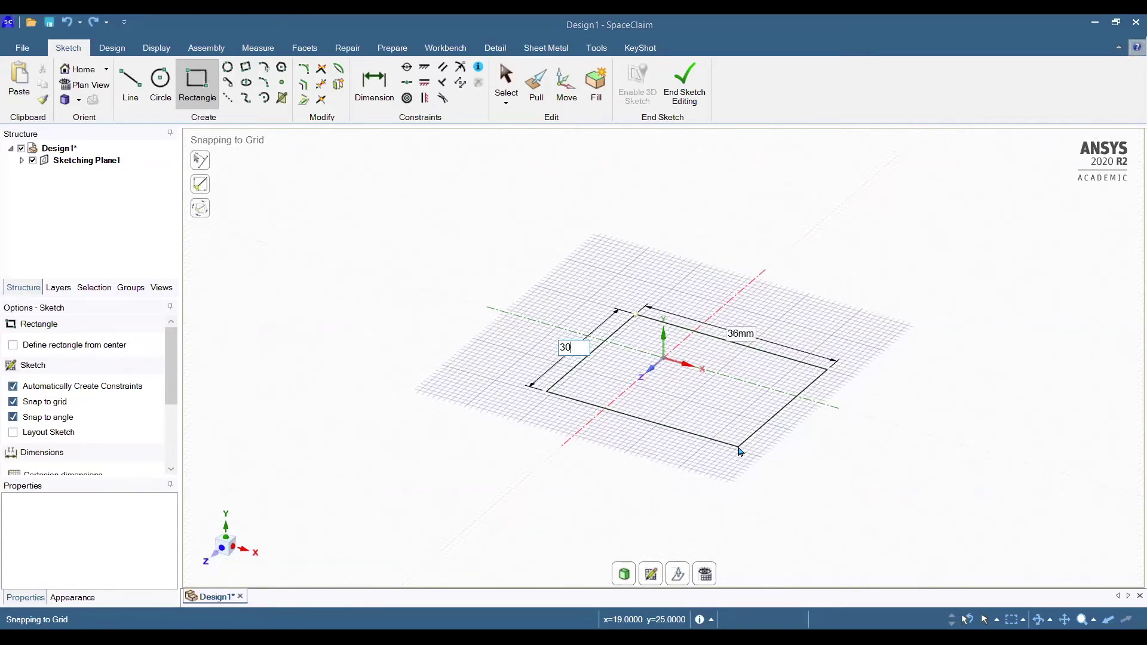
pyautogui.press('Tab')
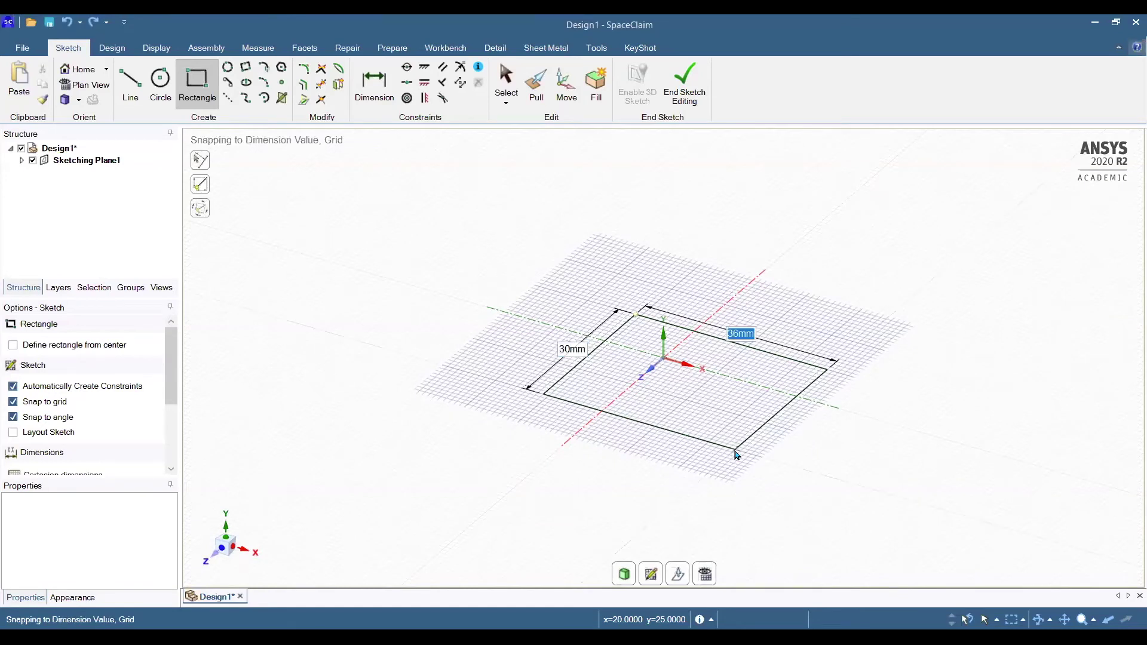
pyautogui.write('20')
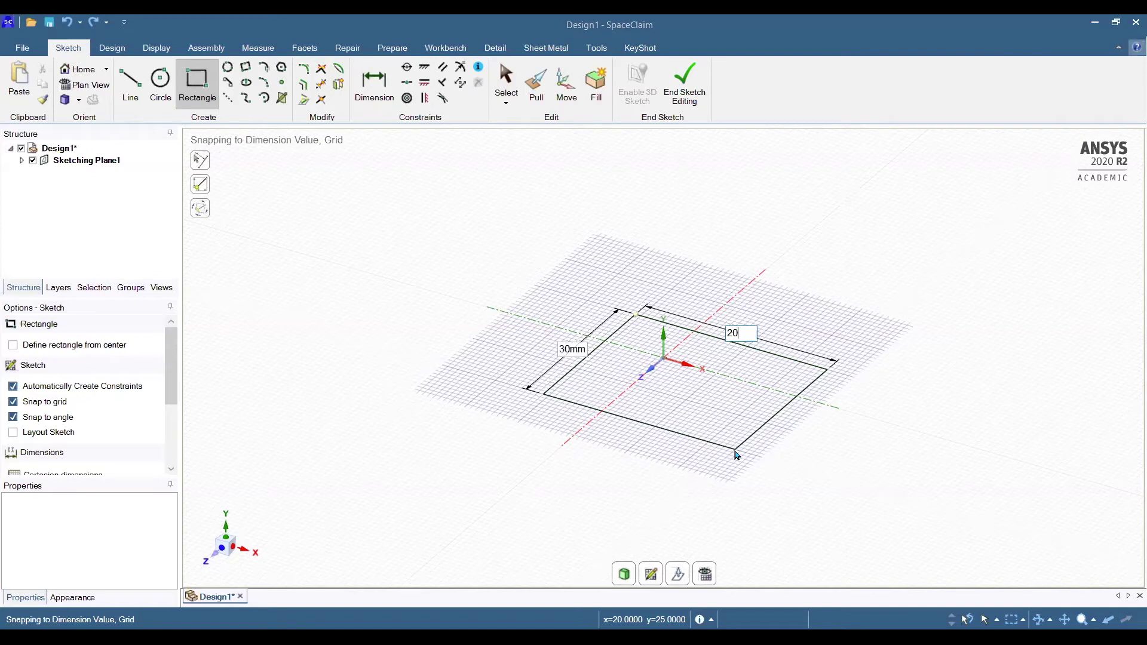
pyautogui.press('Return')
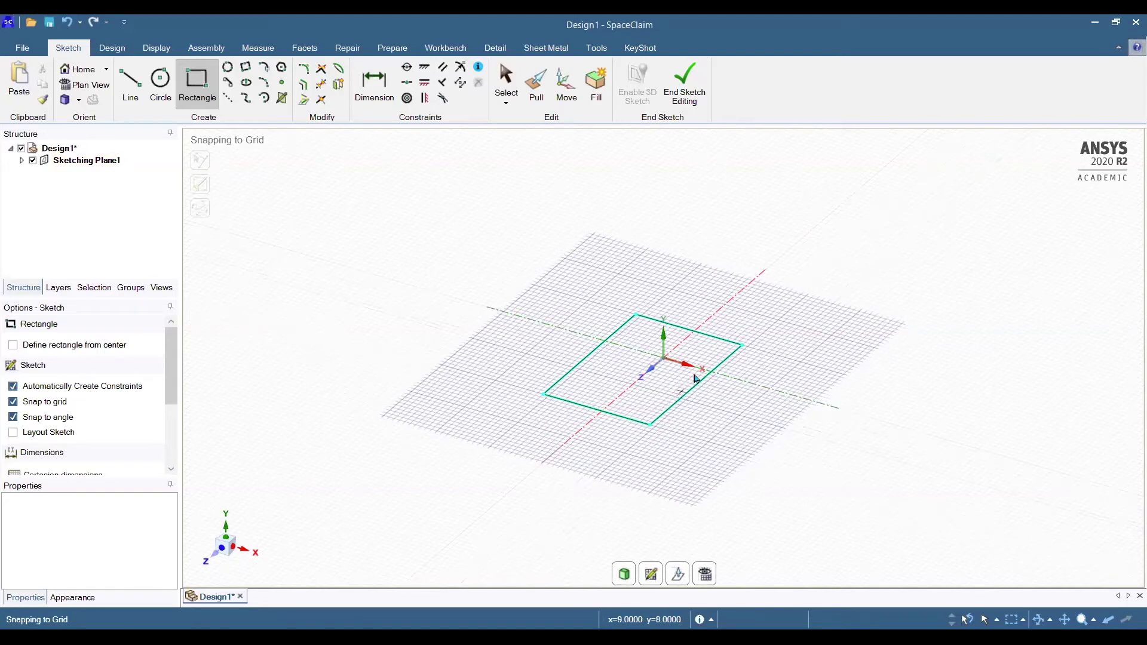
# Pull the rectangular face upward into a solid block 20 mm high.
pyautogui.click(544, 101)
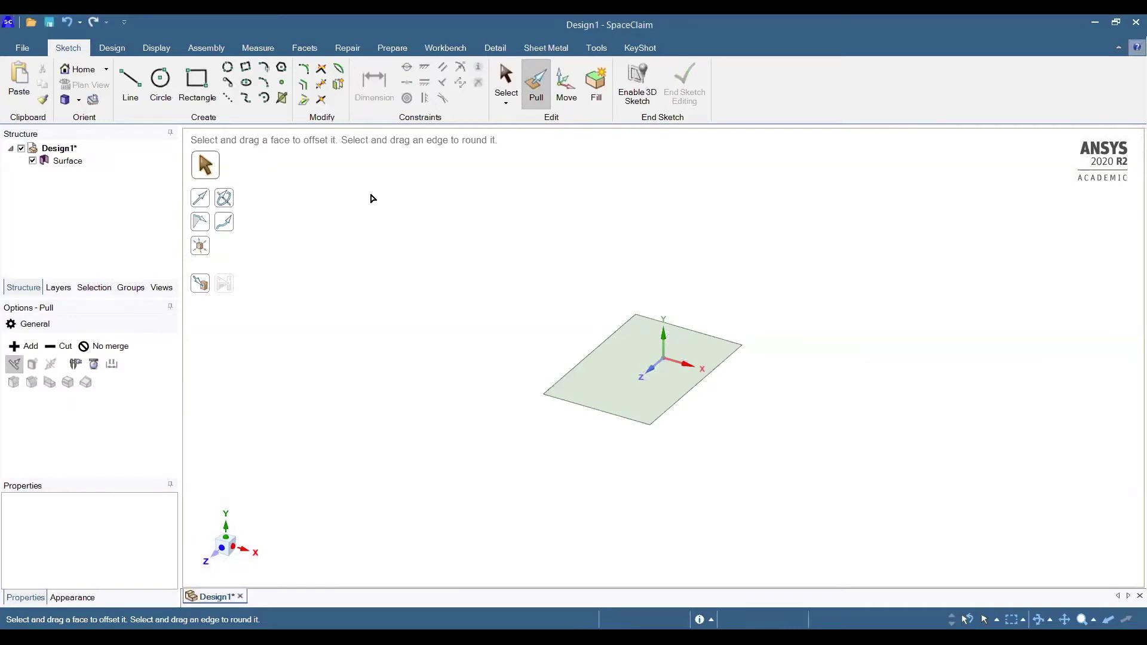
pyautogui.click(611, 362)
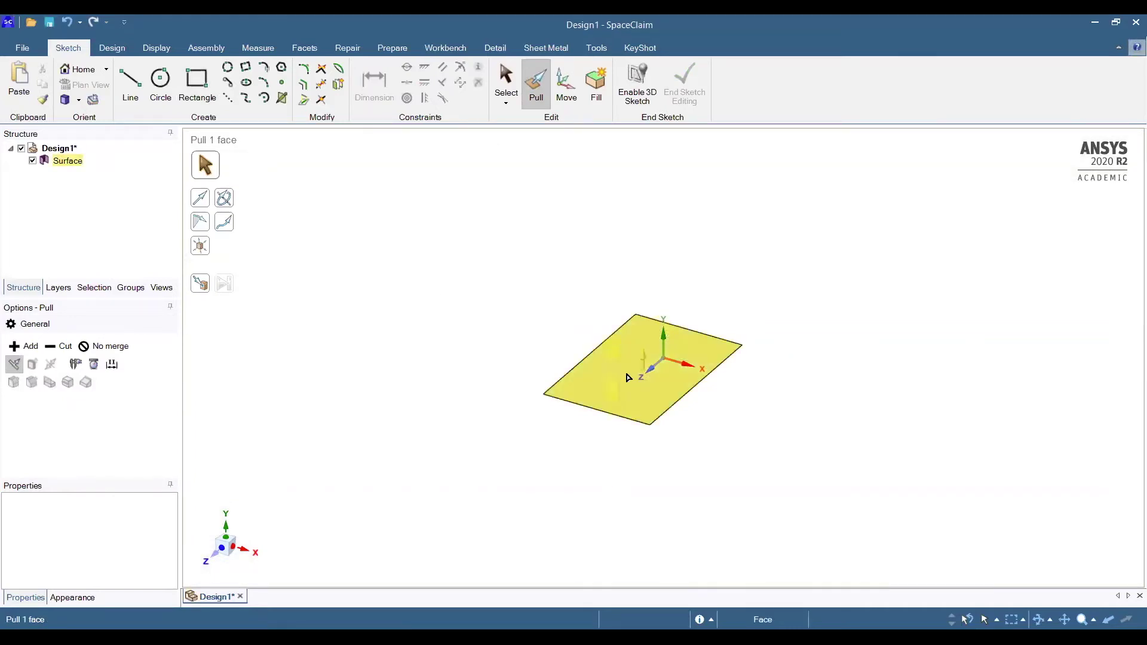
pyautogui.click(637, 371)
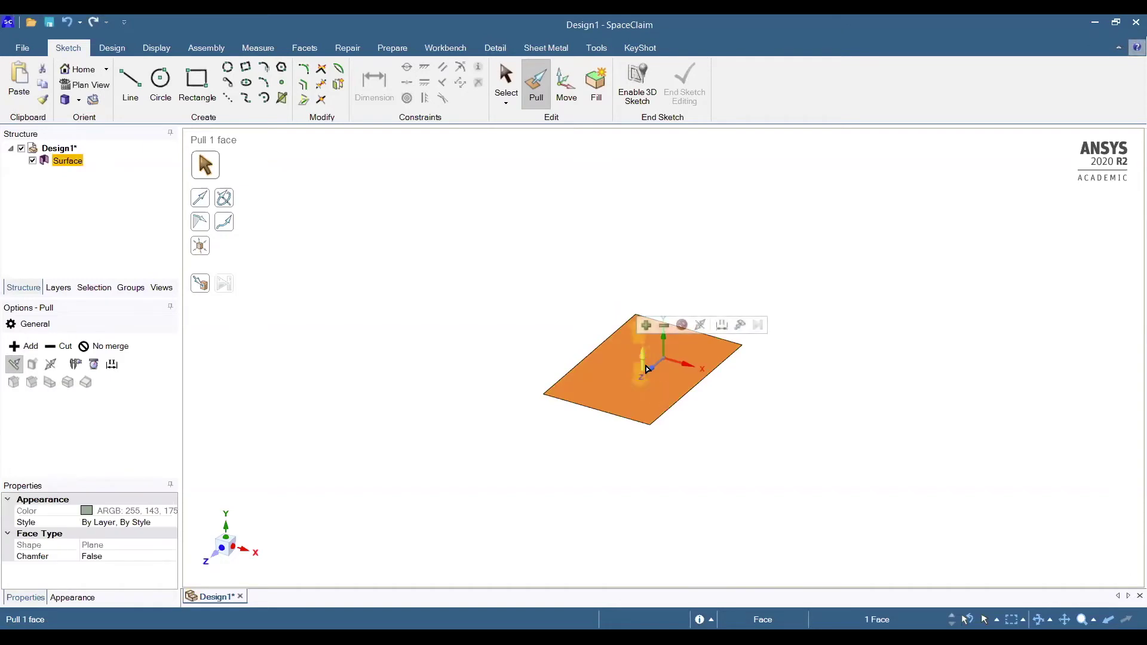
pyautogui.moveTo(640, 362); pyautogui.dragTo(643, 309)
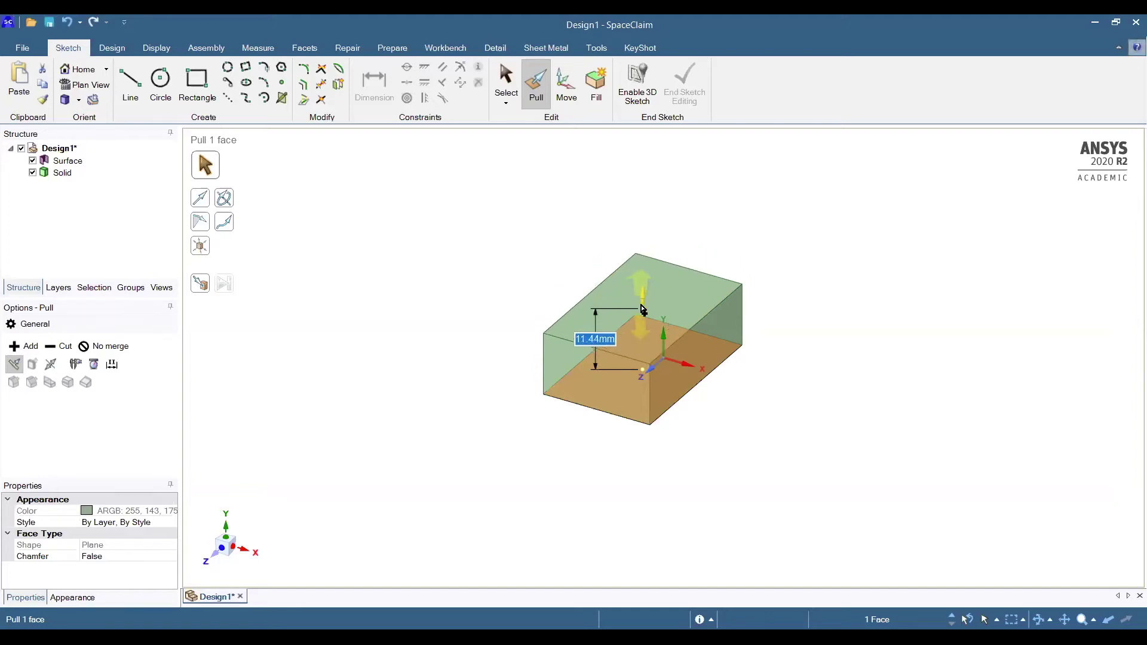
pyautogui.moveTo(643, 309); pyautogui.dragTo(643, 310)
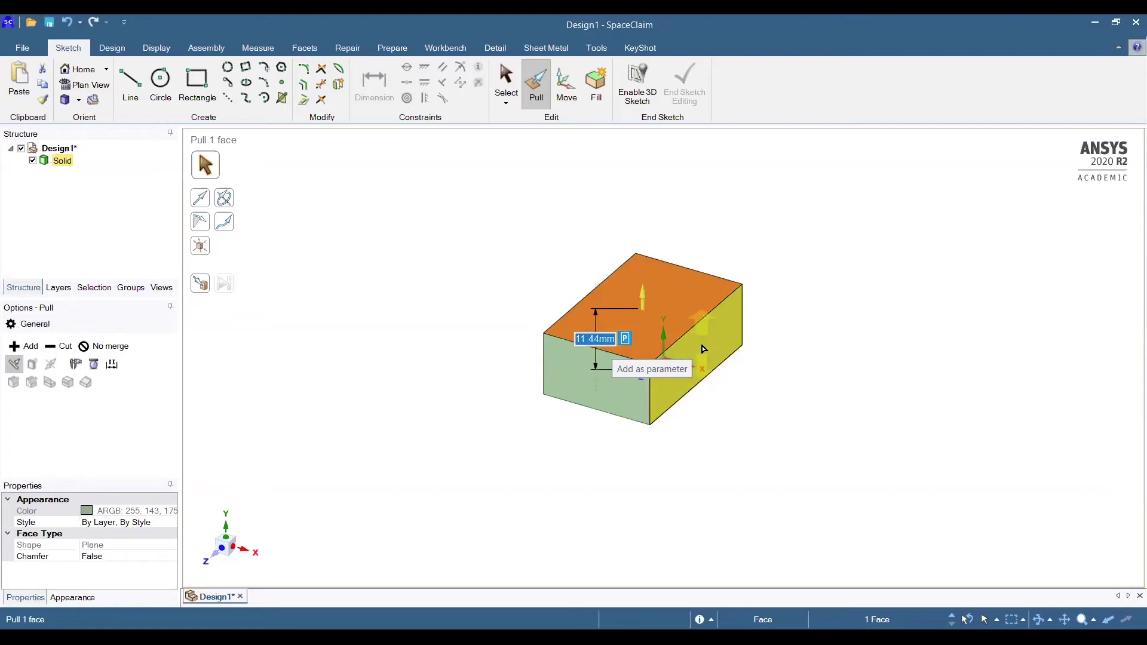
pyautogui.press('space')
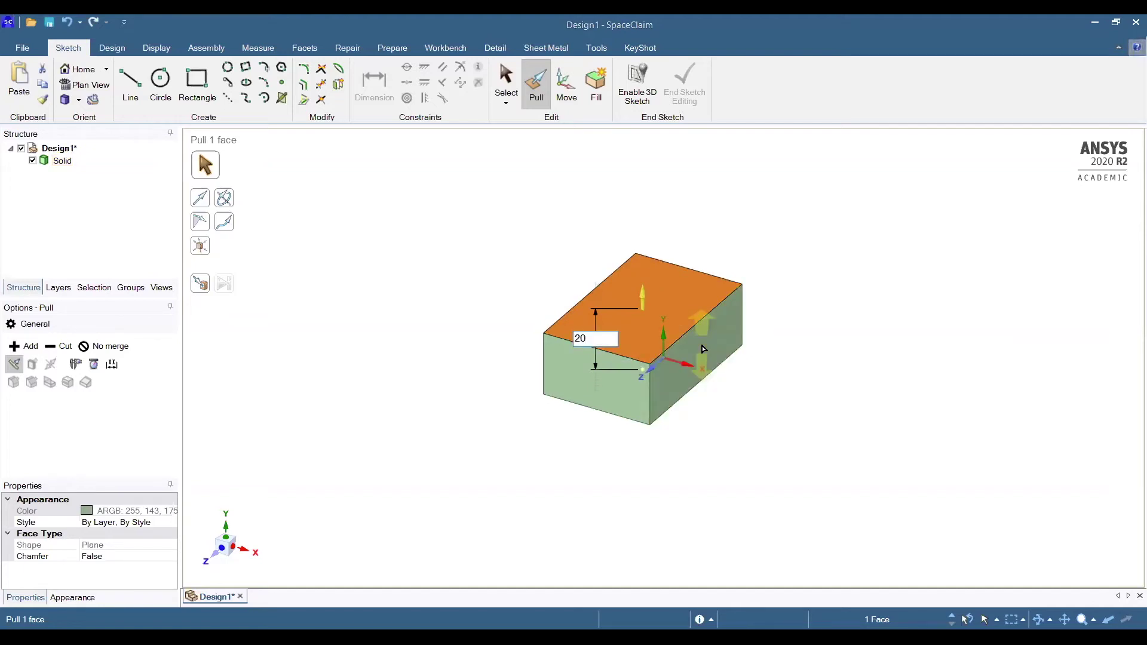
pyautogui.press('Return')
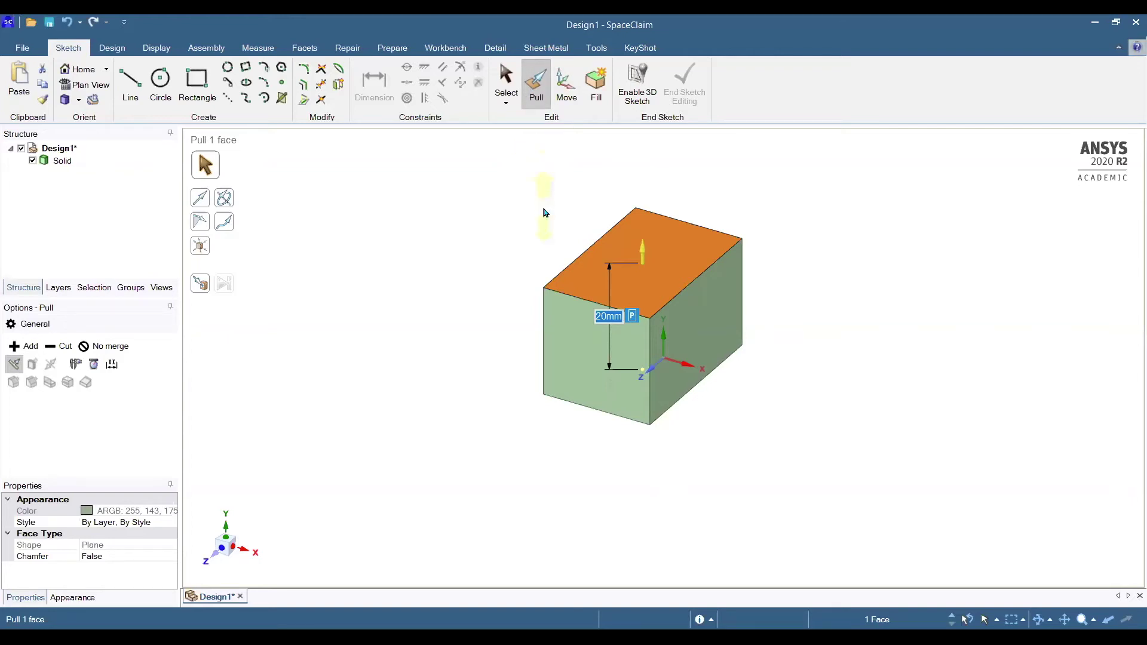
pyautogui.click(530, 179)
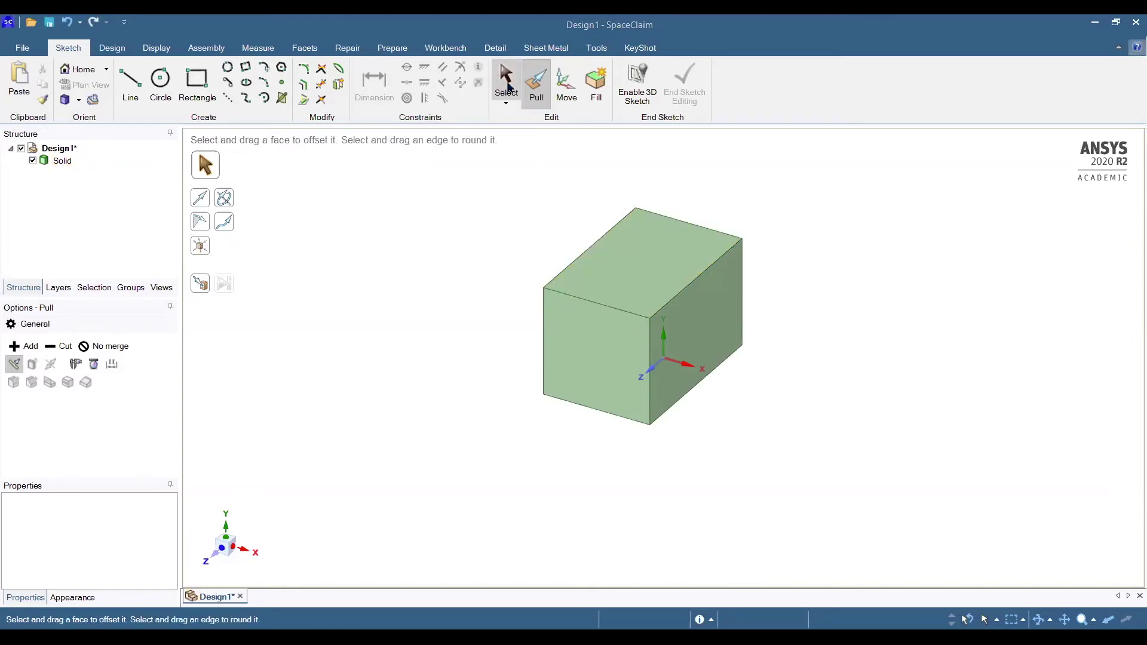
# Sketch a circle near the middle of the block's top face.
pyautogui.click(507, 88)
pyautogui.click(660, 236)
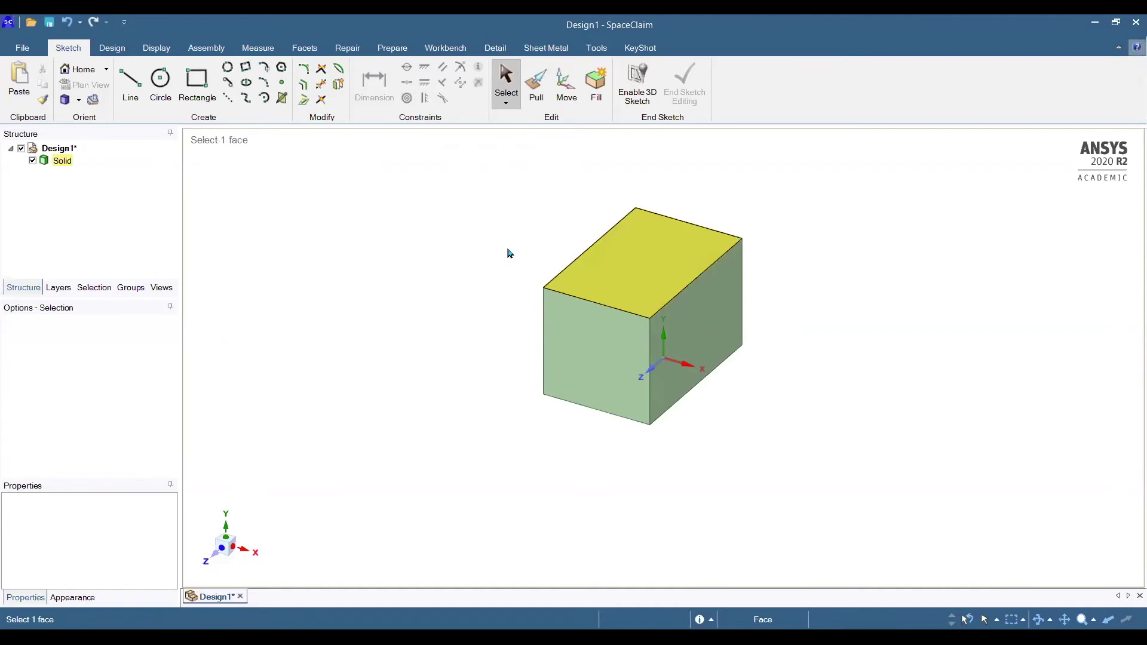
pyautogui.click(157, 81)
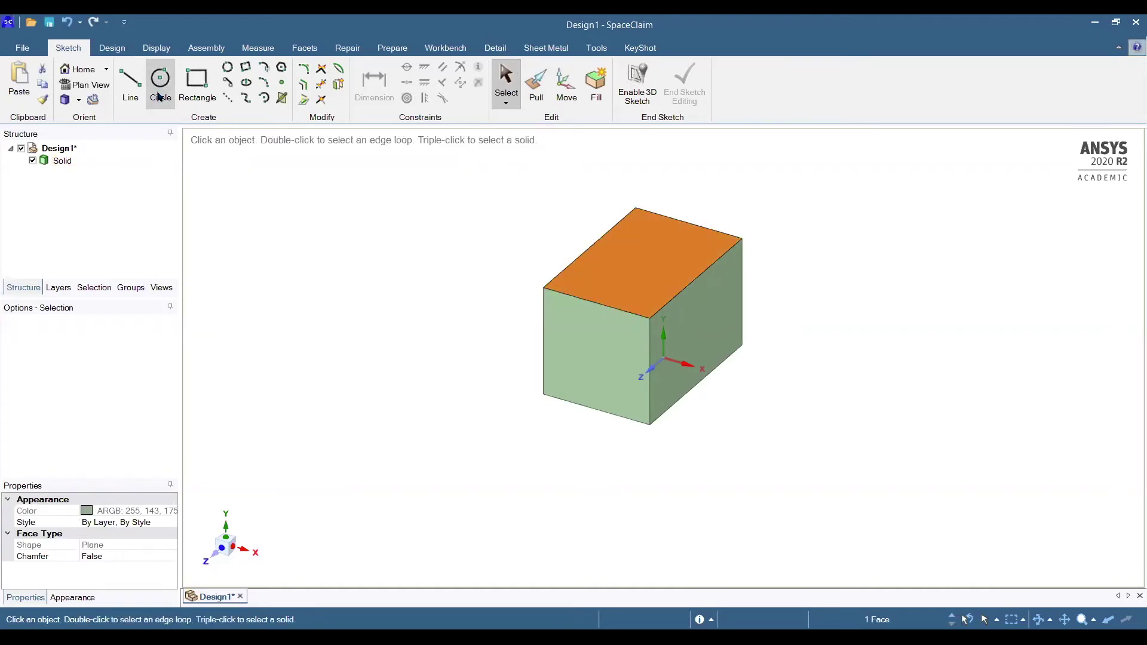
pyautogui.click(158, 84)
pyautogui.click(634, 257)
pyautogui.click(664, 278)
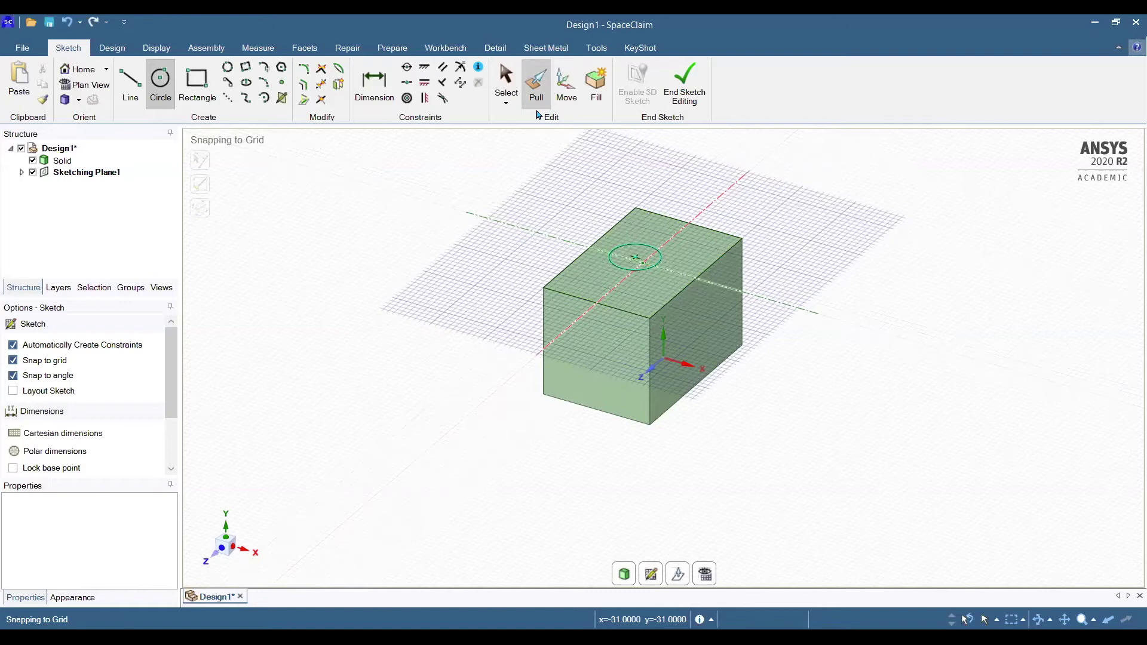
# Pull the circle down in Cut mode to make a round hole through the block's full height.
pyautogui.click(533, 90)
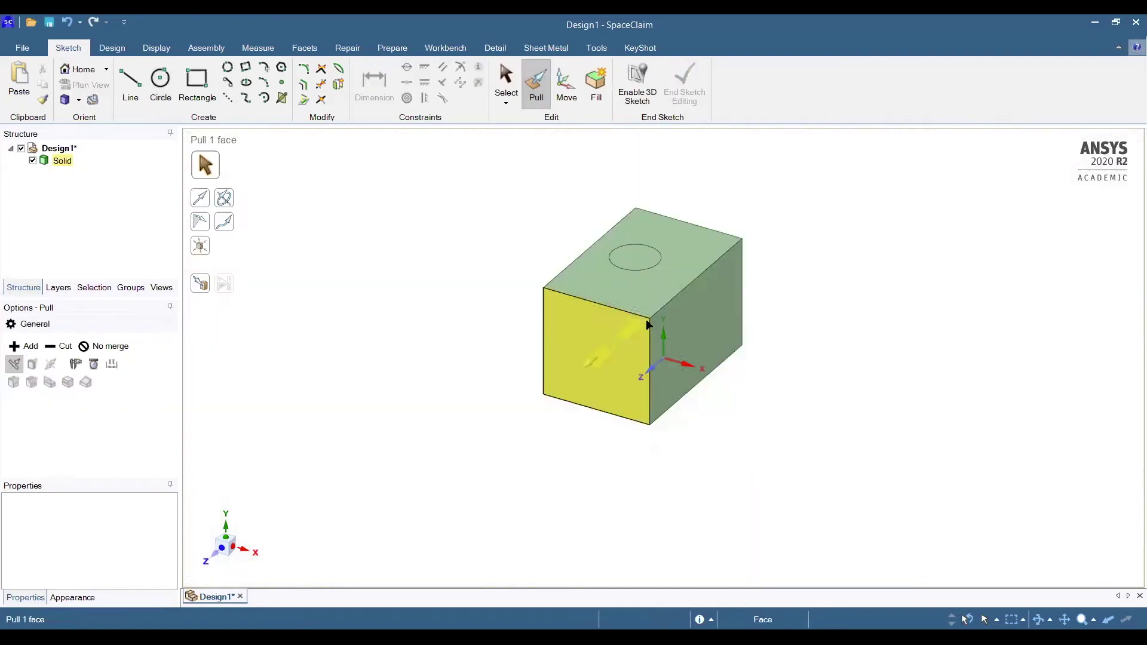
pyautogui.click(635, 257)
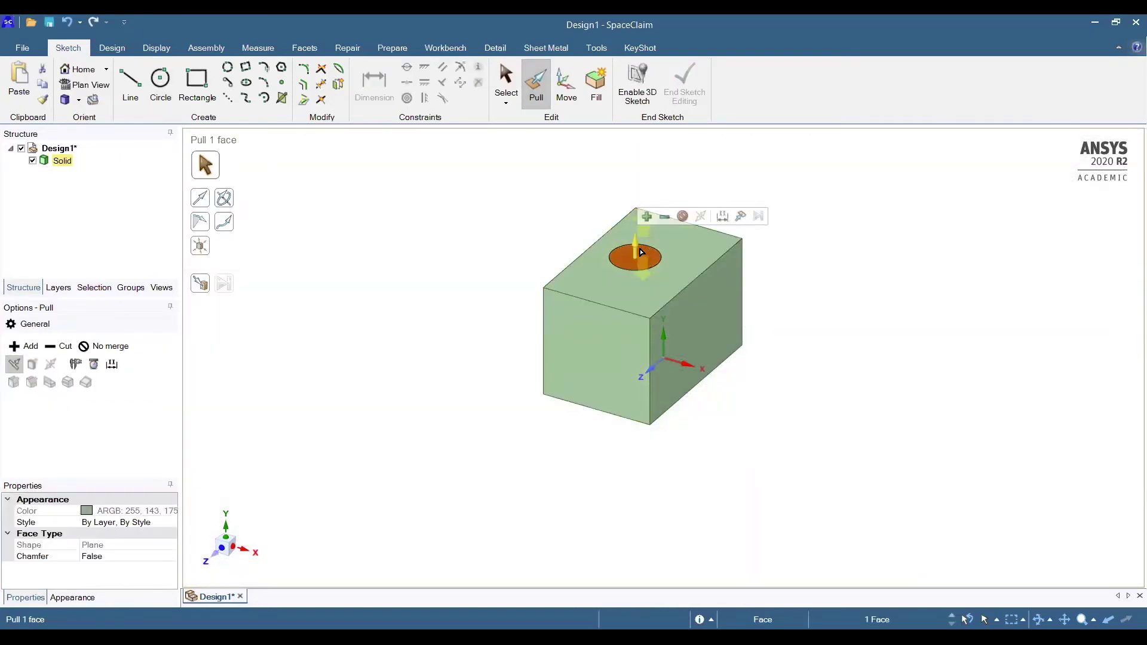
pyautogui.moveTo(637, 244)
pyautogui.mouseDown()
pyautogui.moveTo(630, 341)
pyautogui.moveTo(637, 175)
pyautogui.moveTo(633, 250)
pyautogui.mouseUp()
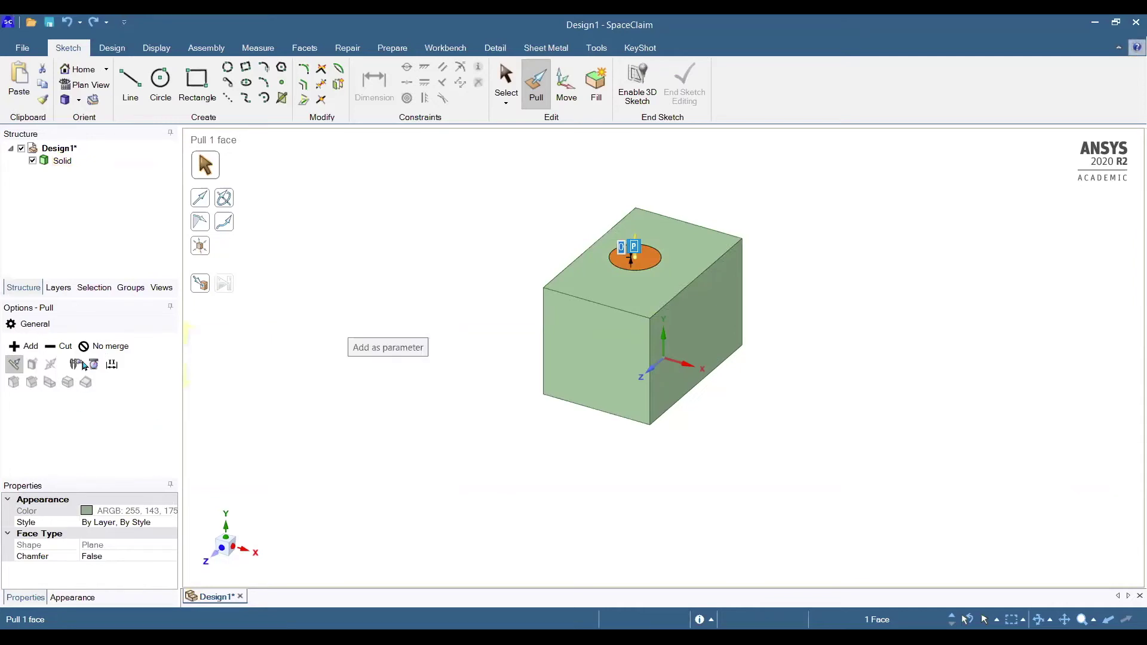
pyautogui.click(64, 353)
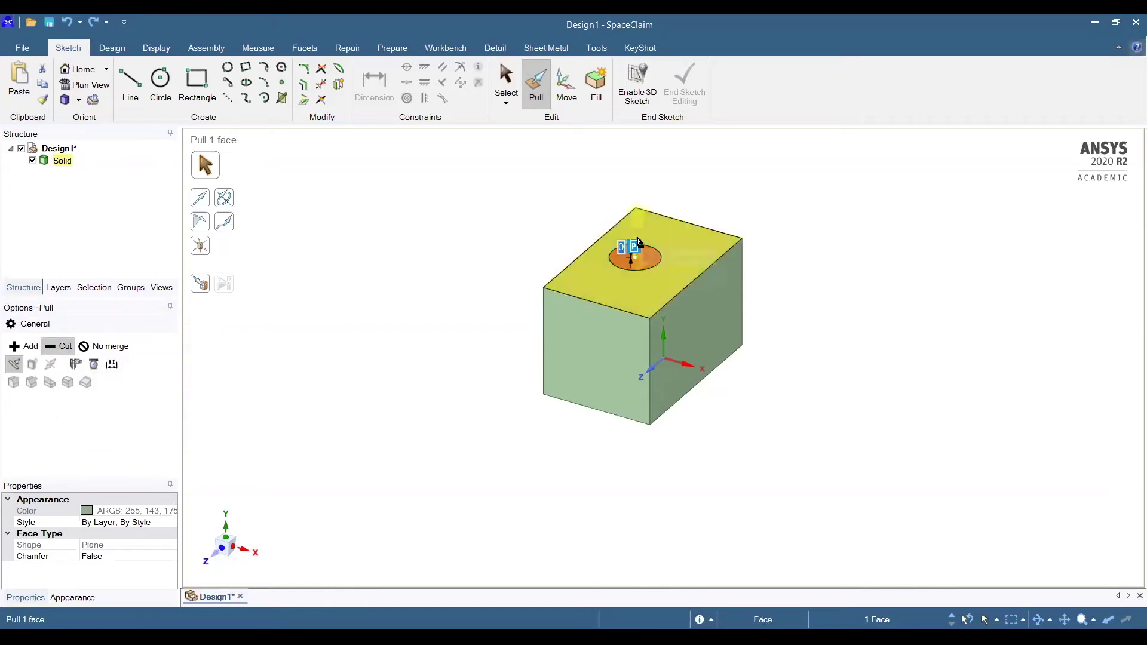
pyautogui.moveTo(634, 253); pyautogui.dragTo(647, 359)
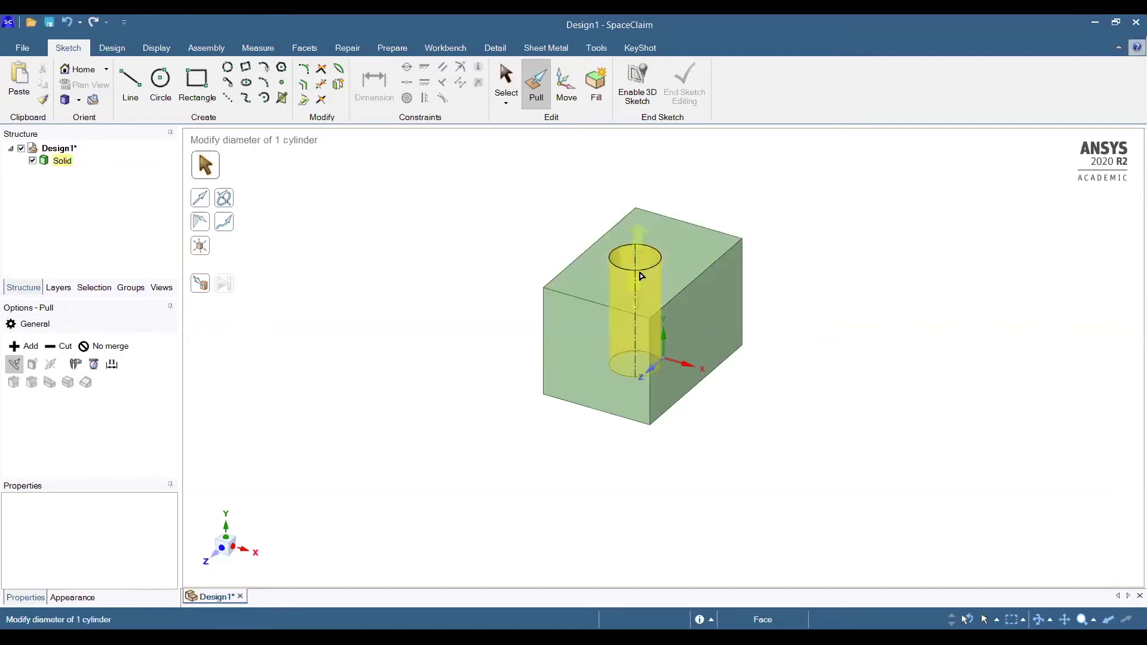
pyautogui.click(639, 274)
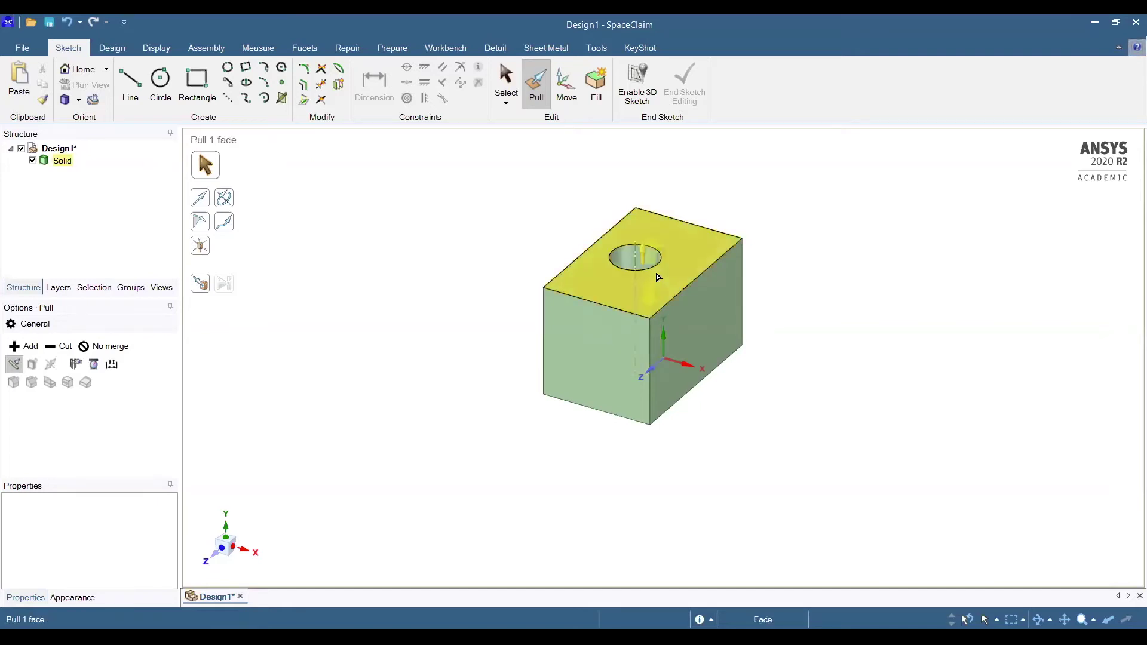
pyautogui.click(705, 461)
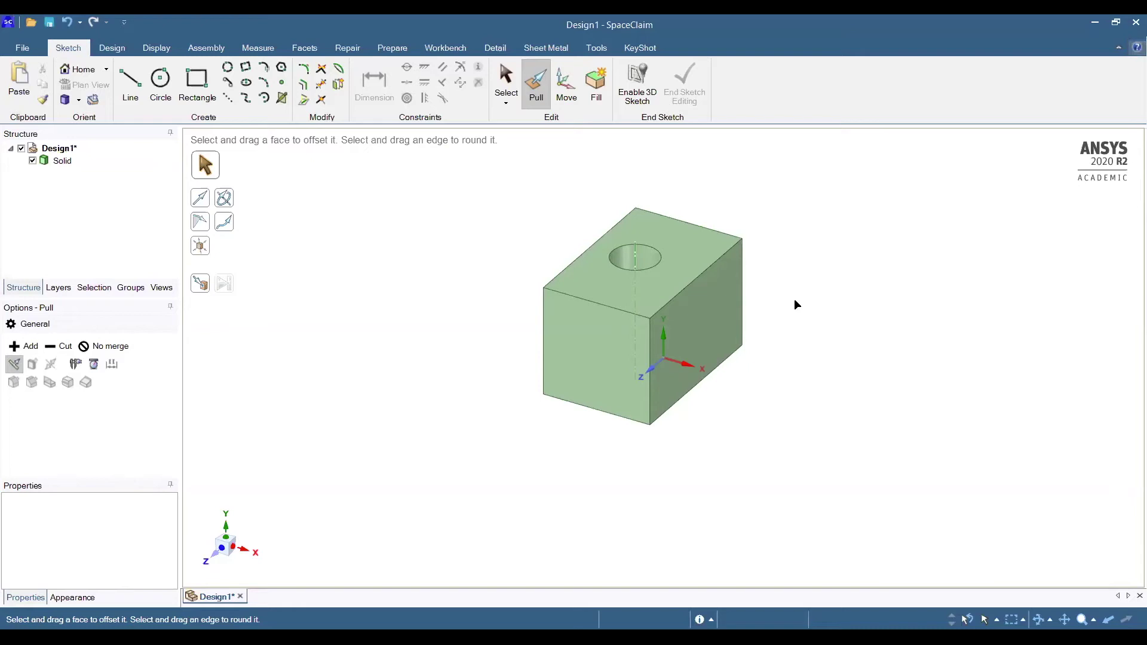
# Examine the block and its hole from a low side angle and at closer and wider zoom.
pyautogui.moveTo(800, 279)
pyautogui.mouseDown(button='middle')
pyautogui.moveTo(759, 263)
pyautogui.moveTo(735, 298)
pyautogui.moveTo(746, 352)
pyautogui.moveTo(815, 392)
pyautogui.moveTo(786, 384)
pyautogui.moveTo(773, 438)
pyautogui.moveTo(873, 287)
pyautogui.moveTo(755, 242)
pyautogui.moveTo(745, 224)
pyautogui.moveTo(753, 238)
pyautogui.mouseUp(button='middle')
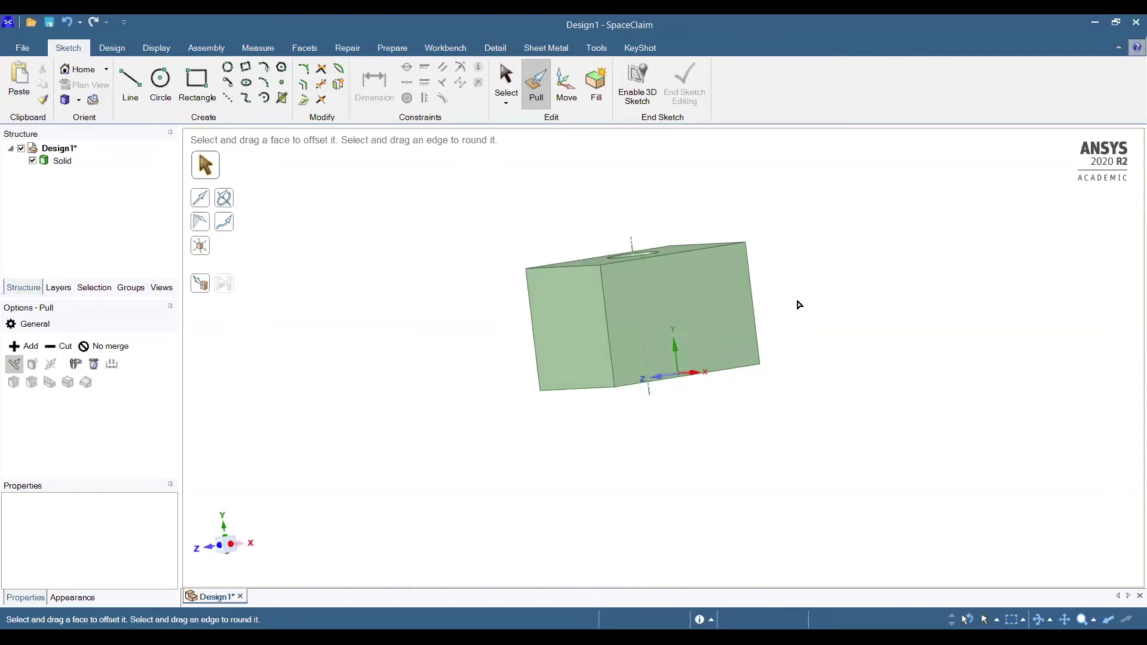
pyautogui.keyDown('shift'); pyautogui.moveTo(796, 281); pyautogui.dragTo(773, 294, button='middle'); pyautogui.keyUp('shift')
pyautogui.scroll(3, 690, 329)
pyautogui.scroll(-6, 659, 336)
pyautogui.scroll(6, 583, 332)
pyautogui.scroll(-8, 747, 334)
pyautogui.scroll(6, 752, 339)
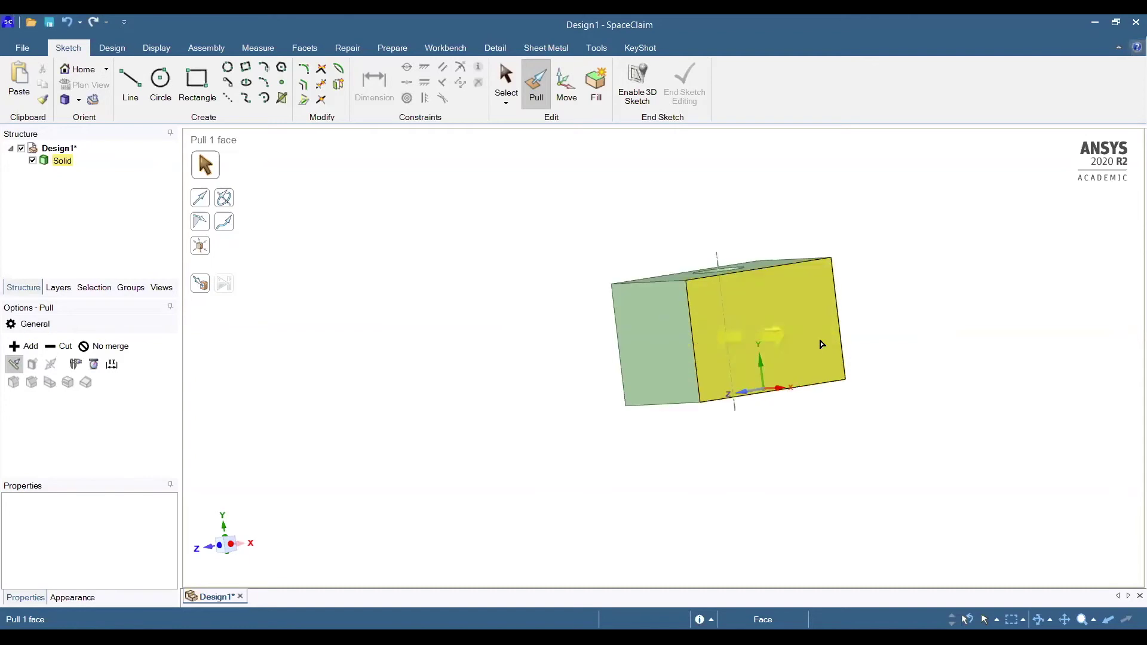
pyautogui.scroll(-5, 725, 351)
pyautogui.scroll(3, 684, 320)
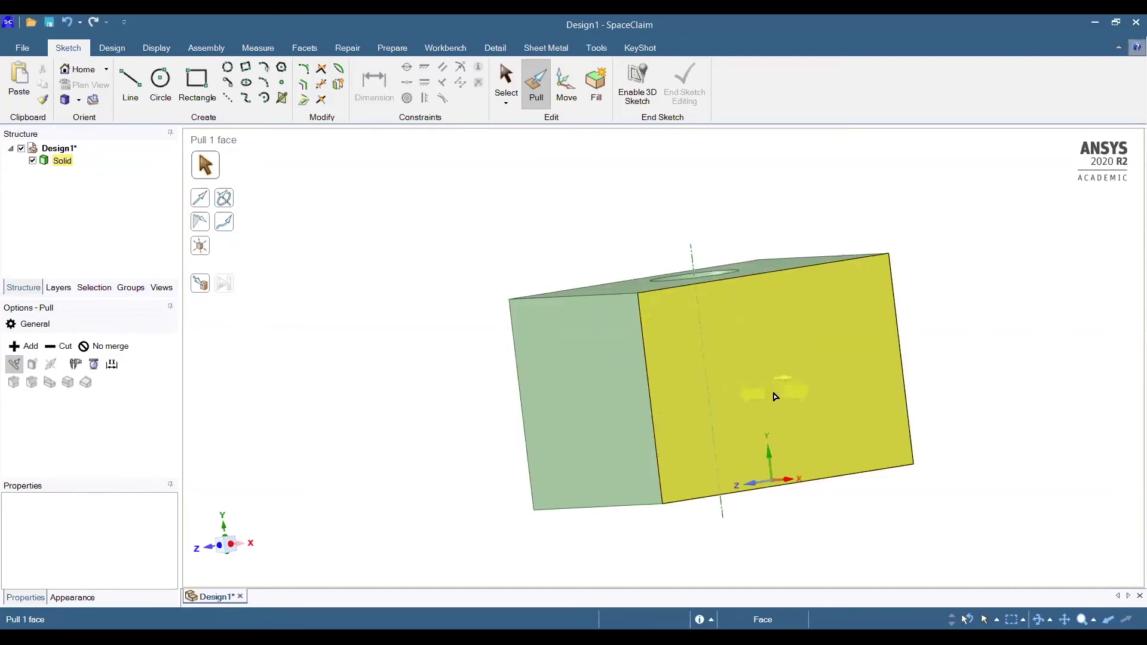
pyautogui.click(450, 201)
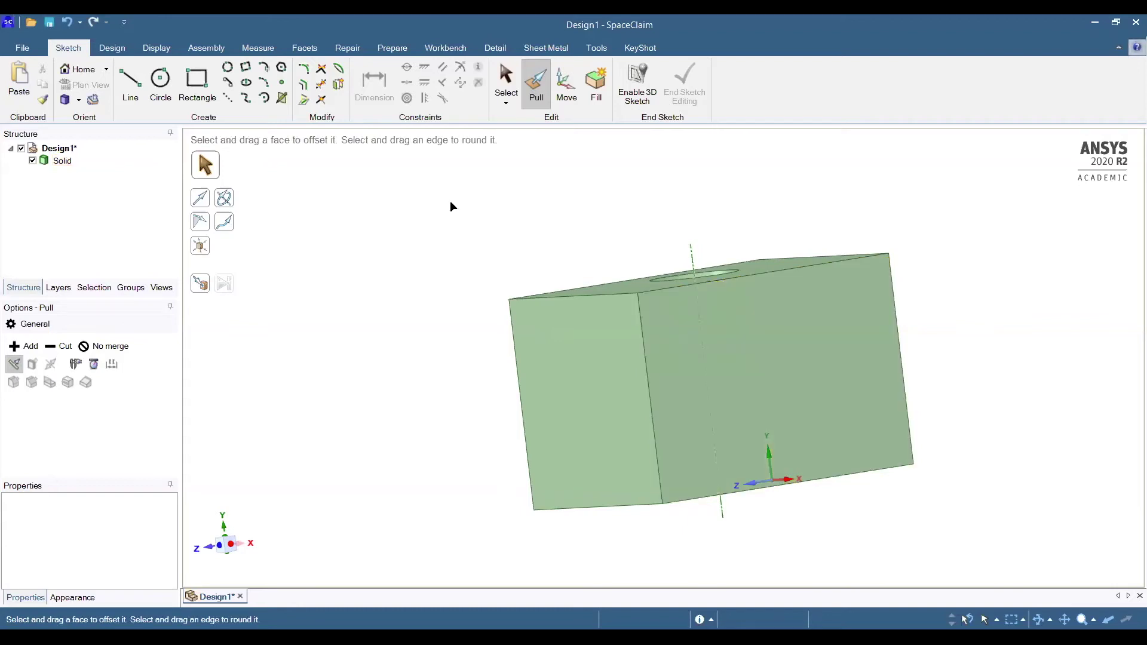
# View the block in the isometric, right and front orientations and return to the trimetric view.
pyautogui.click(66, 101)
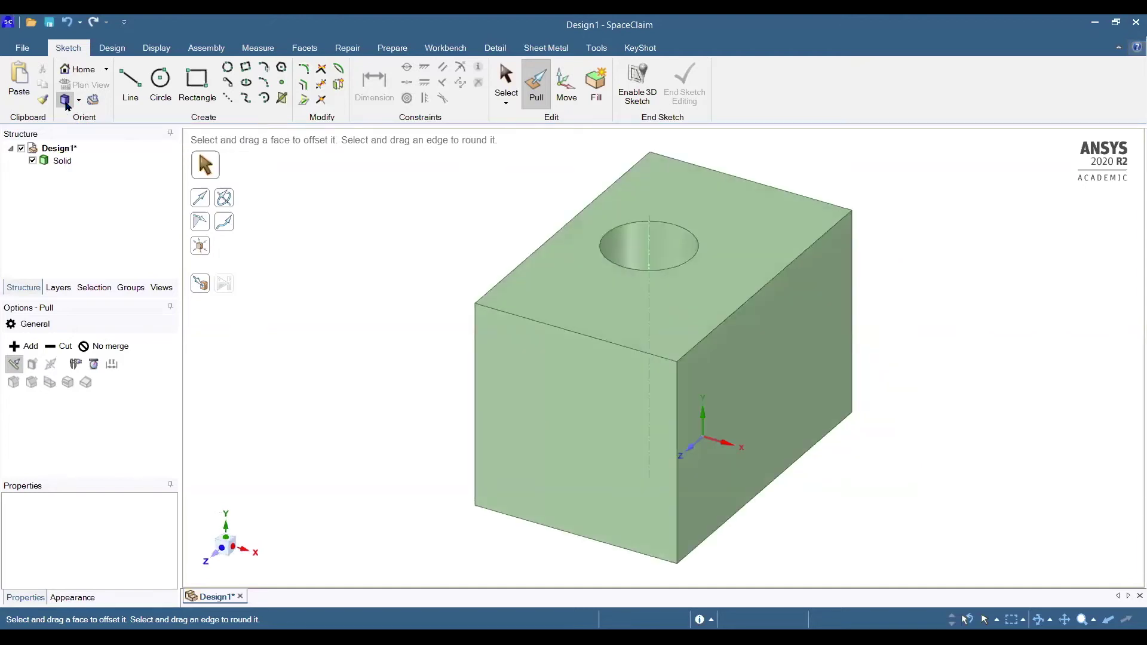
pyautogui.click(78, 103)
pyautogui.click(80, 116)
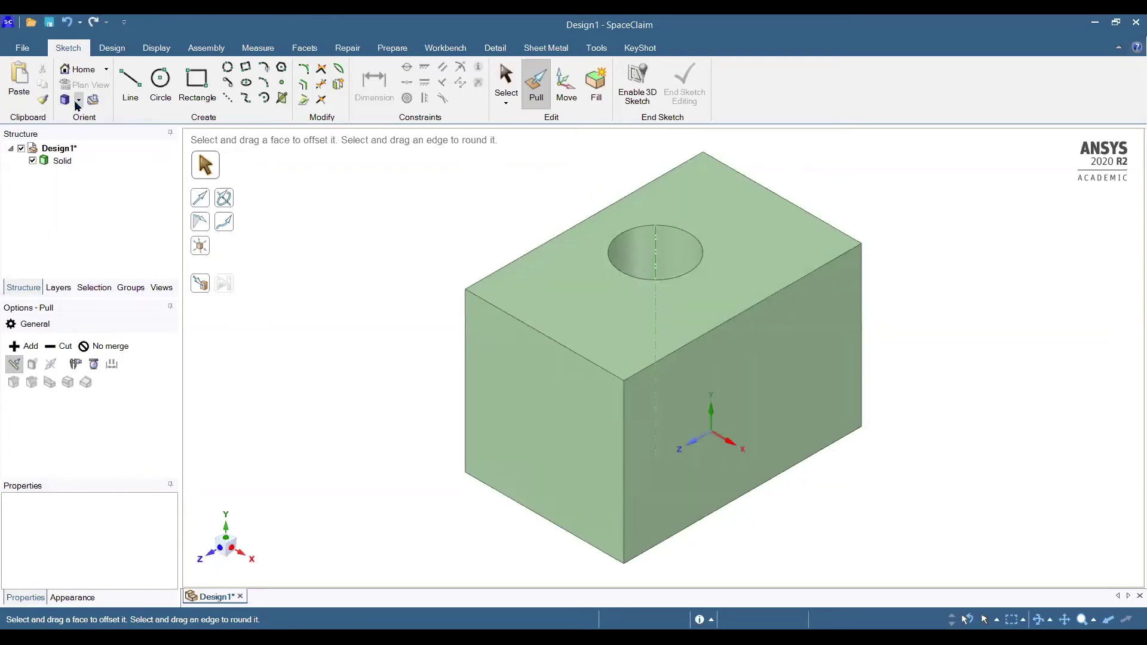
pyautogui.click(80, 102)
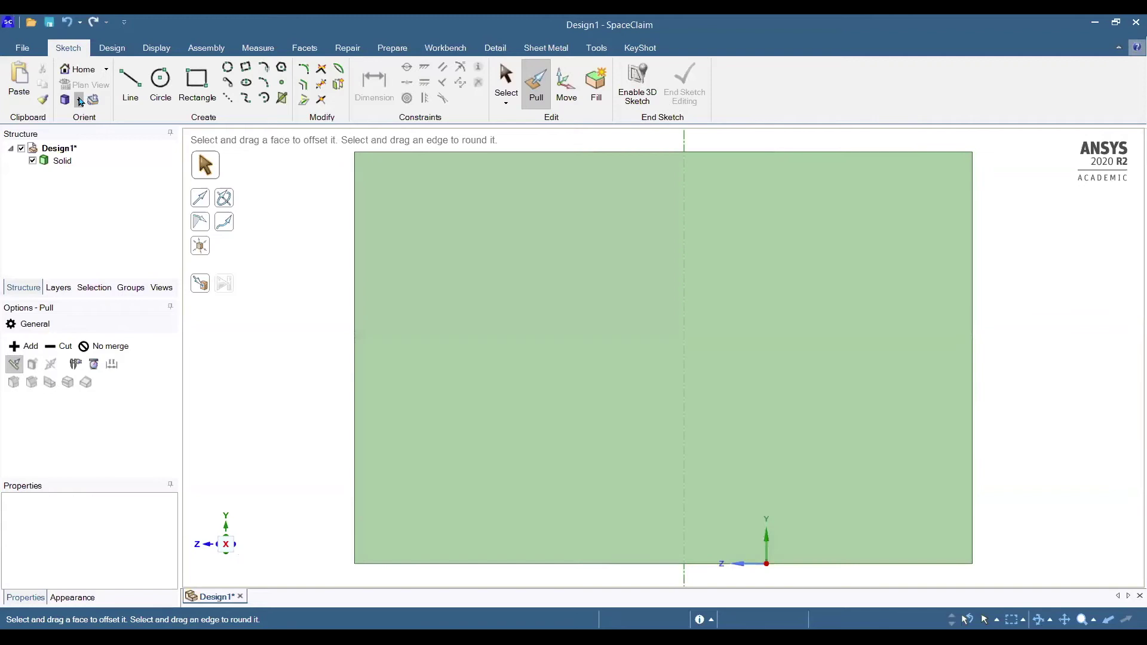
pyautogui.click(79, 101)
pyautogui.click(88, 205)
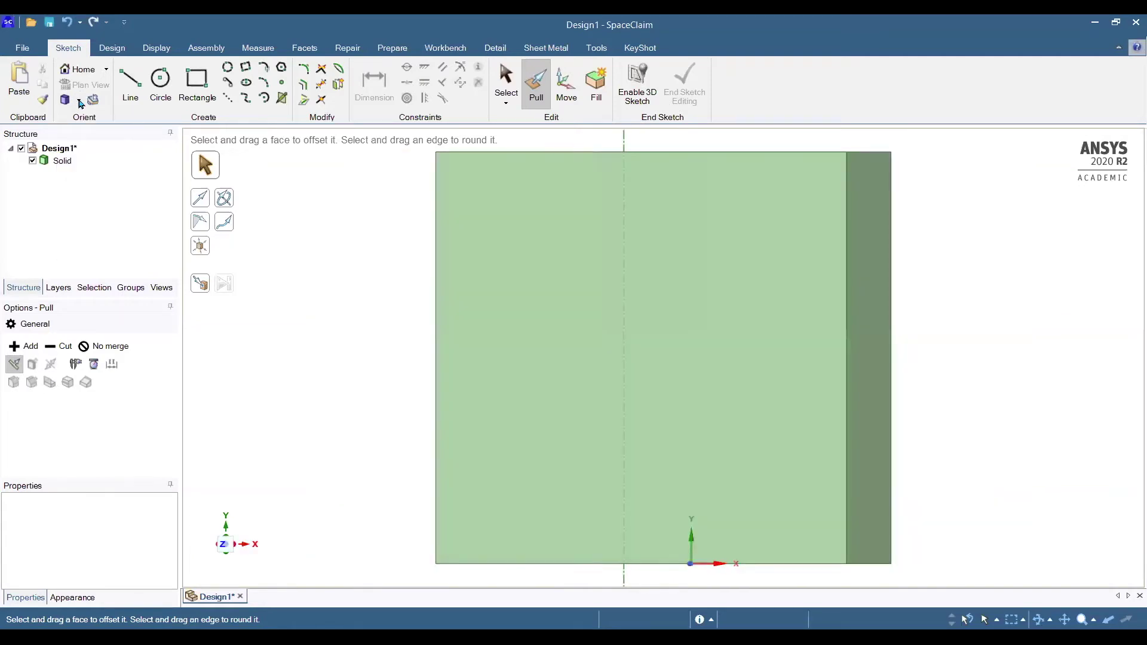
pyautogui.click(68, 103)
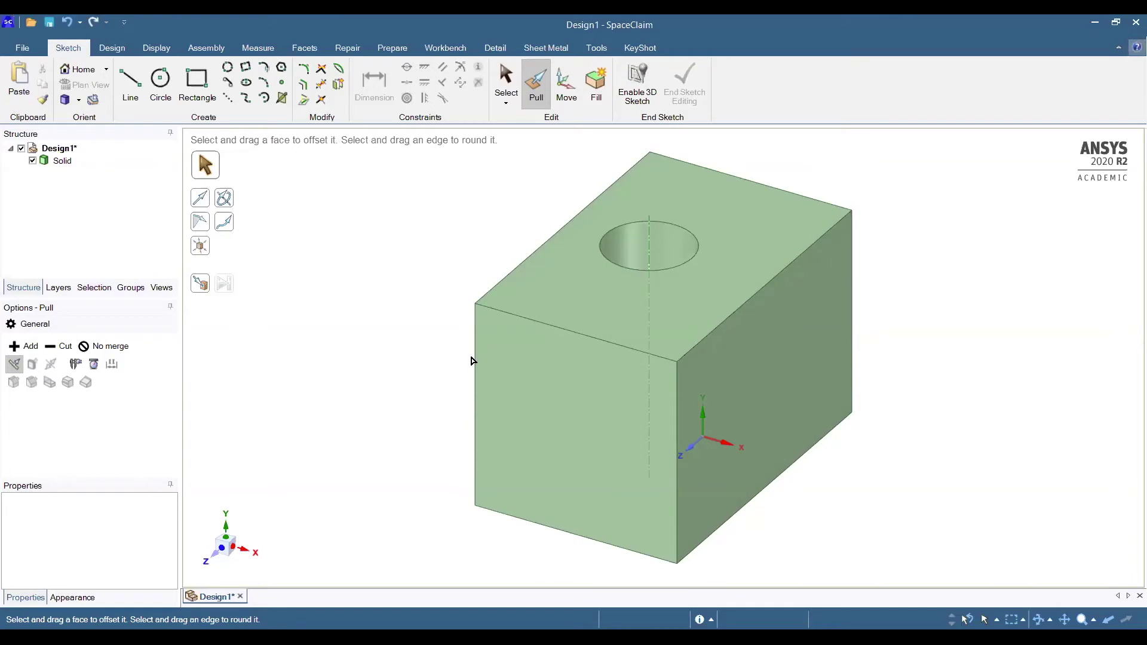
# Round the 30 mm top edge on the block's +X side to a radius of about 1.4 mm.
pyautogui.click(502, 310)
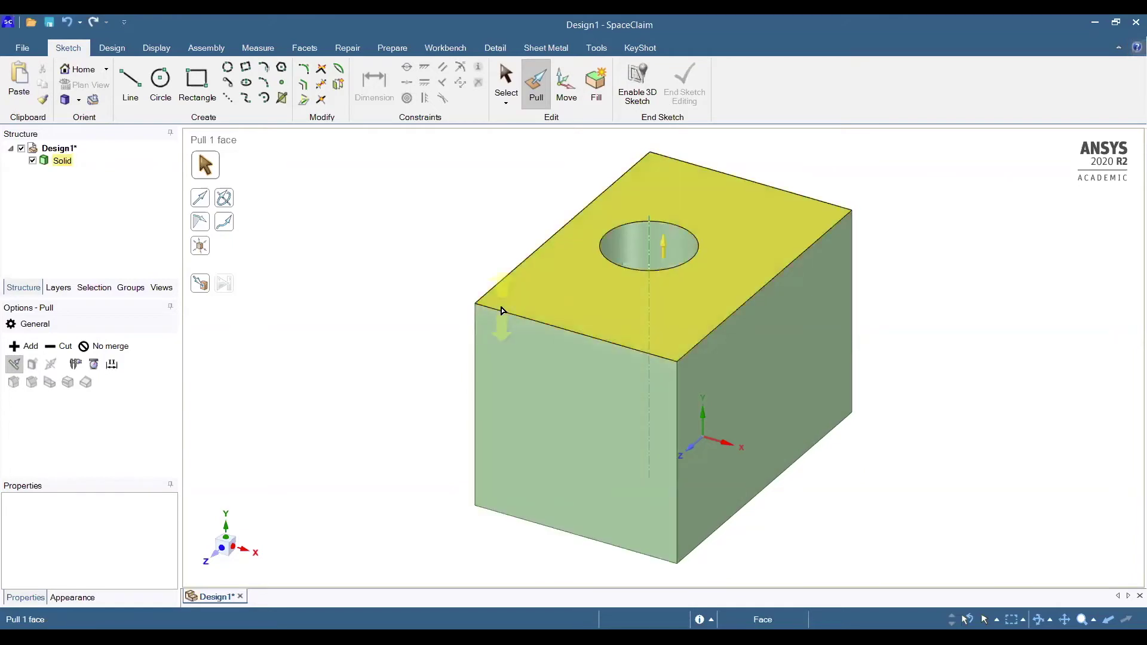
pyautogui.click(516, 150)
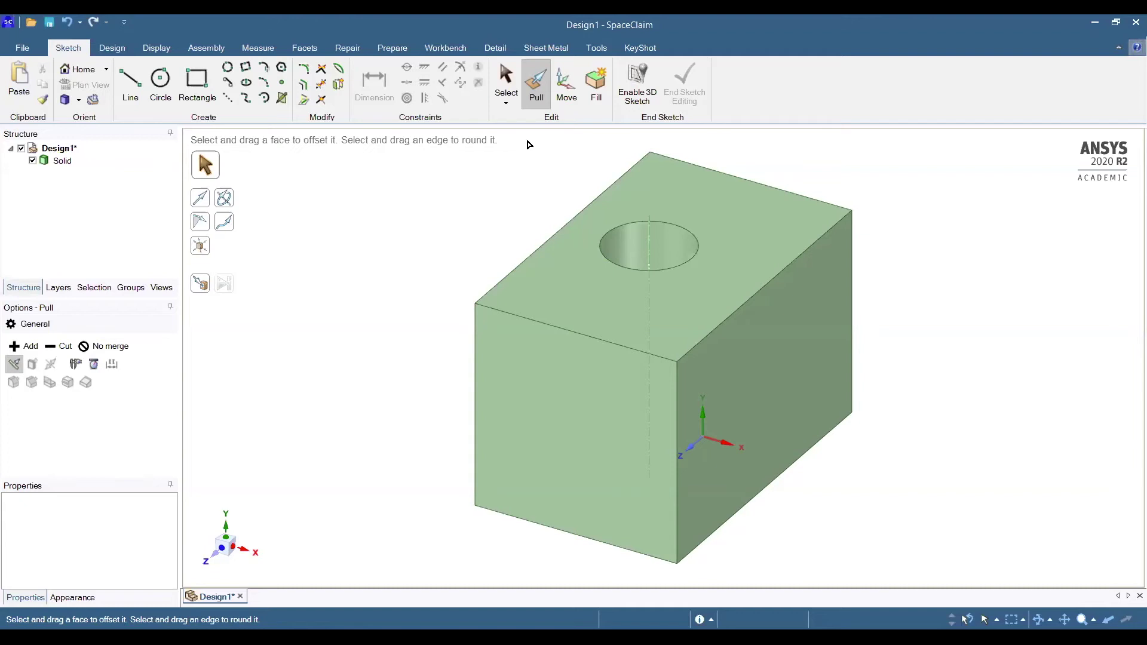
pyautogui.click(506, 83)
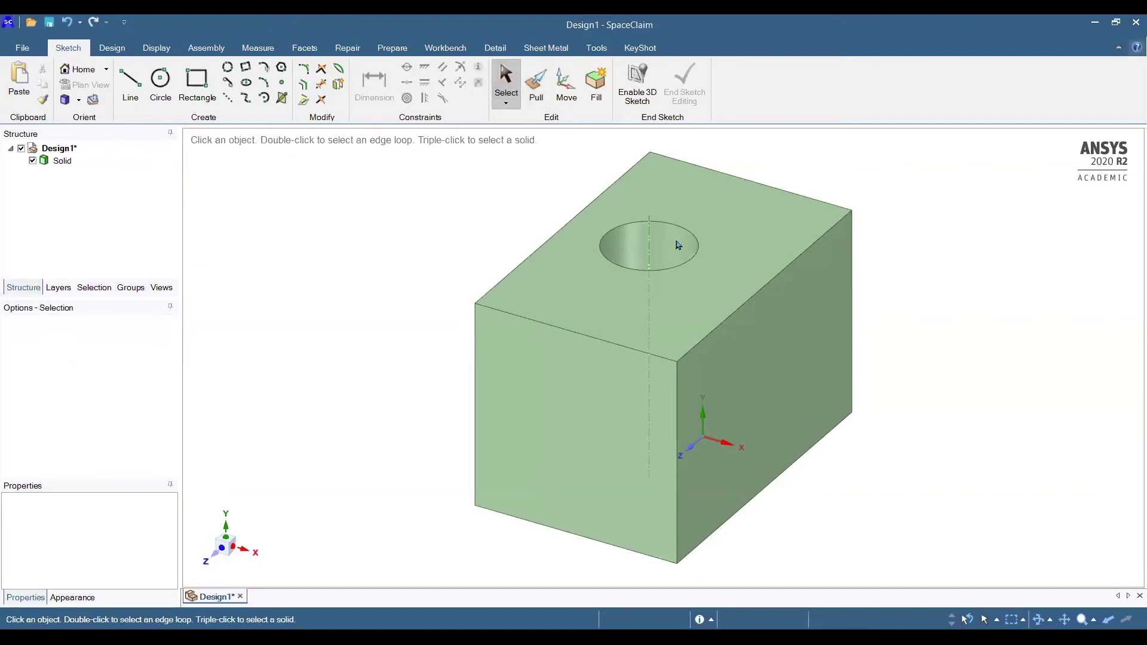
pyautogui.click(774, 283)
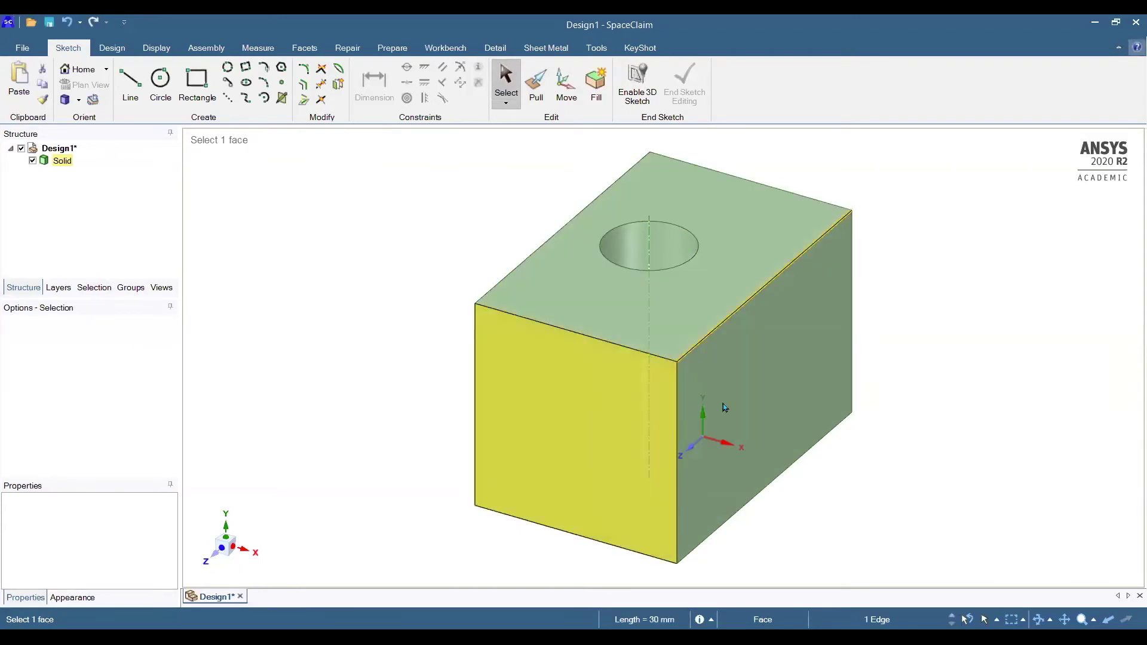
pyautogui.click(529, 83)
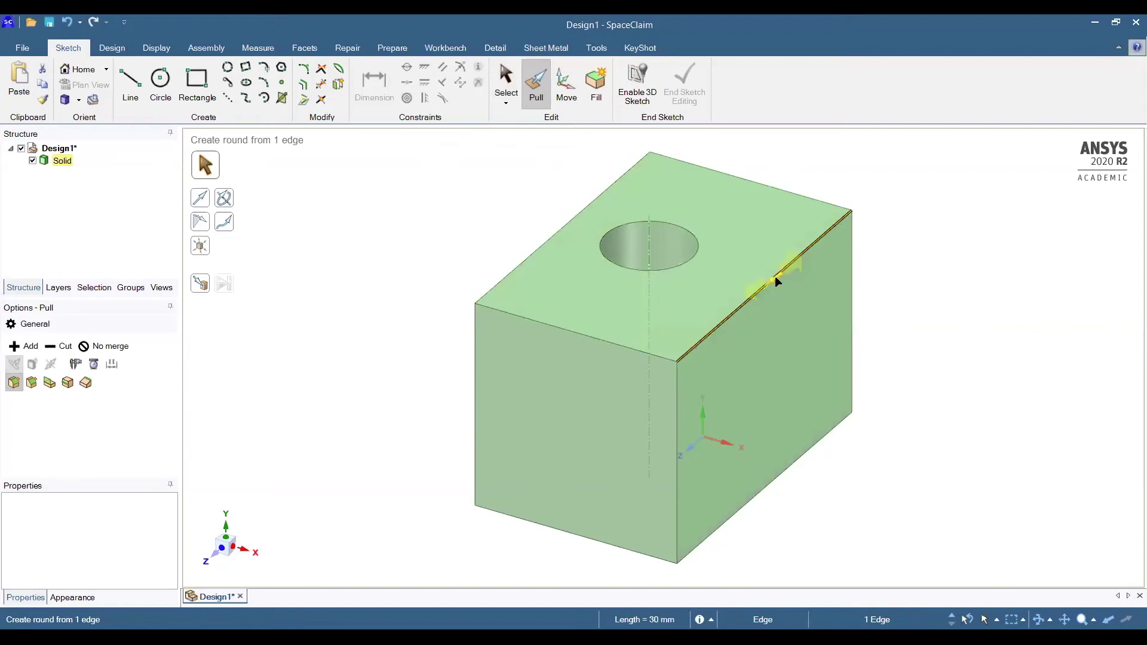
pyautogui.moveTo(718, 311); pyautogui.dragTo(751, 312)
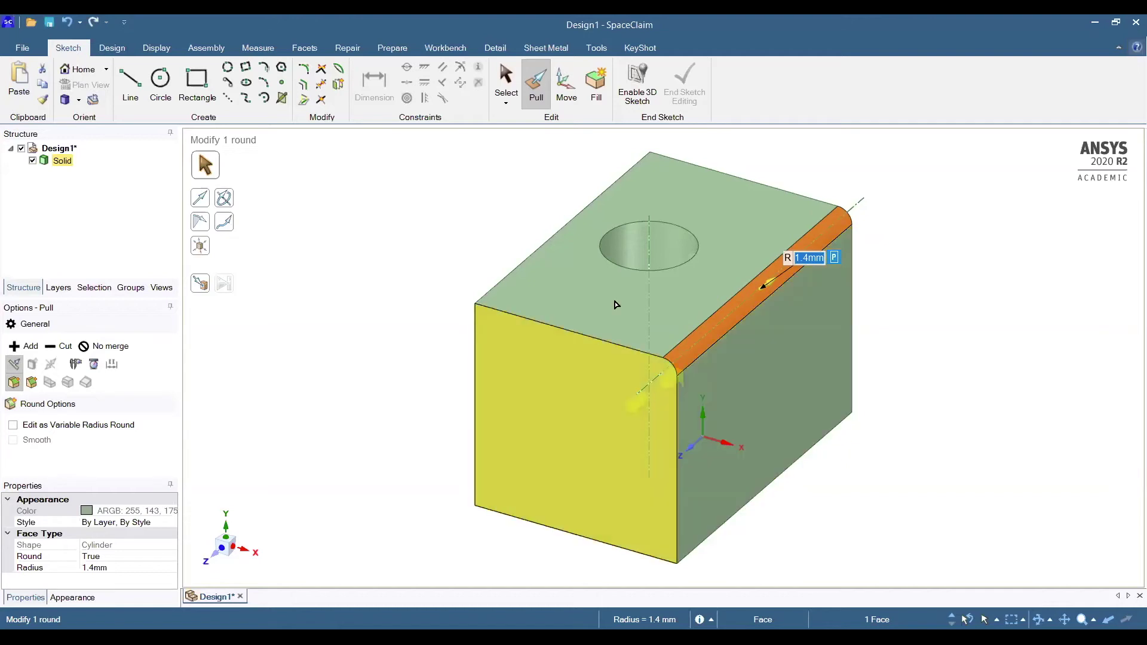
pyautogui.click(881, 285)
# Try chamfering the 30 mm top edge opposite the rounded one, and undo the chamfer.
pyautogui.click(489, 302)
pyautogui.click(422, 285)
pyautogui.moveTo(453, 395)
pyautogui.mouseDown(button='middle')
pyautogui.moveTo(550, 380)
pyautogui.moveTo(508, 382)
pyautogui.mouseUp(button='middle')
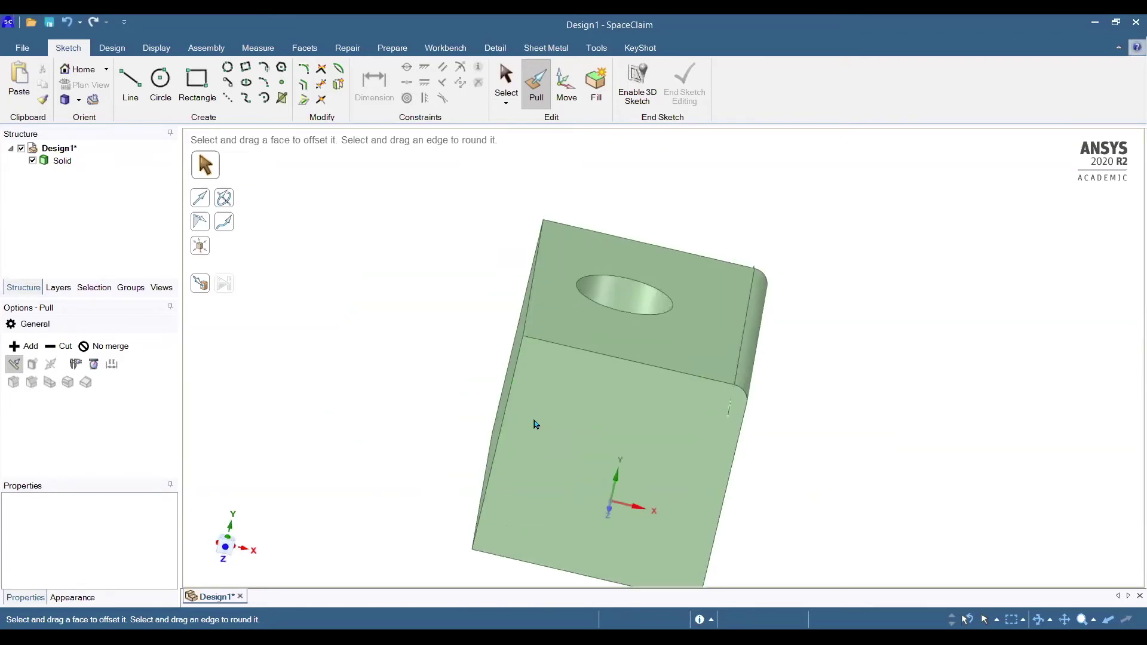
pyautogui.click(545, 332)
pyautogui.click(518, 273)
pyautogui.click(508, 94)
pyautogui.click(538, 256)
pyautogui.click(538, 259)
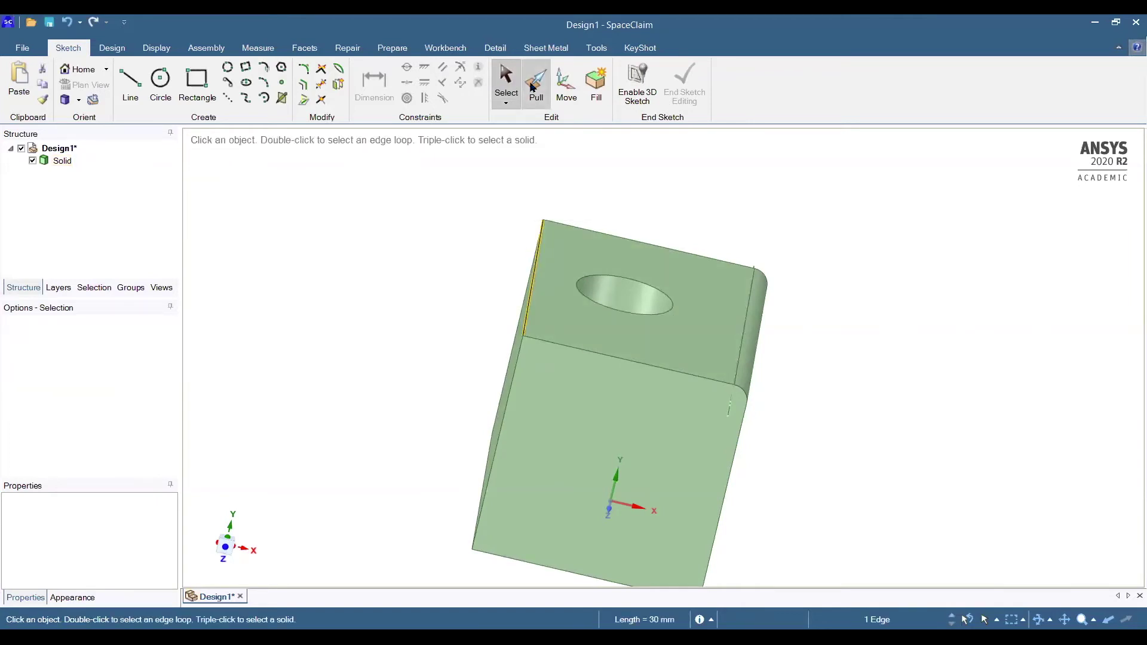
pyautogui.click(533, 88)
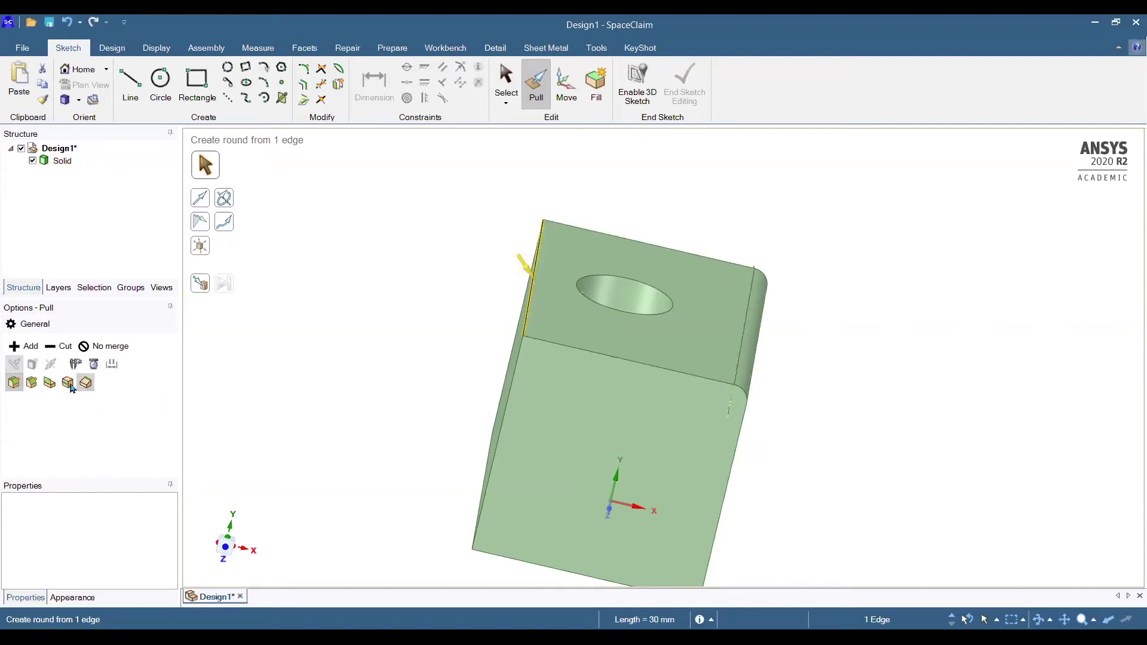
pyautogui.click(33, 384)
pyautogui.moveTo(518, 276); pyautogui.dragTo(541, 340)
pyautogui.hotkey('ctrl', 'z')
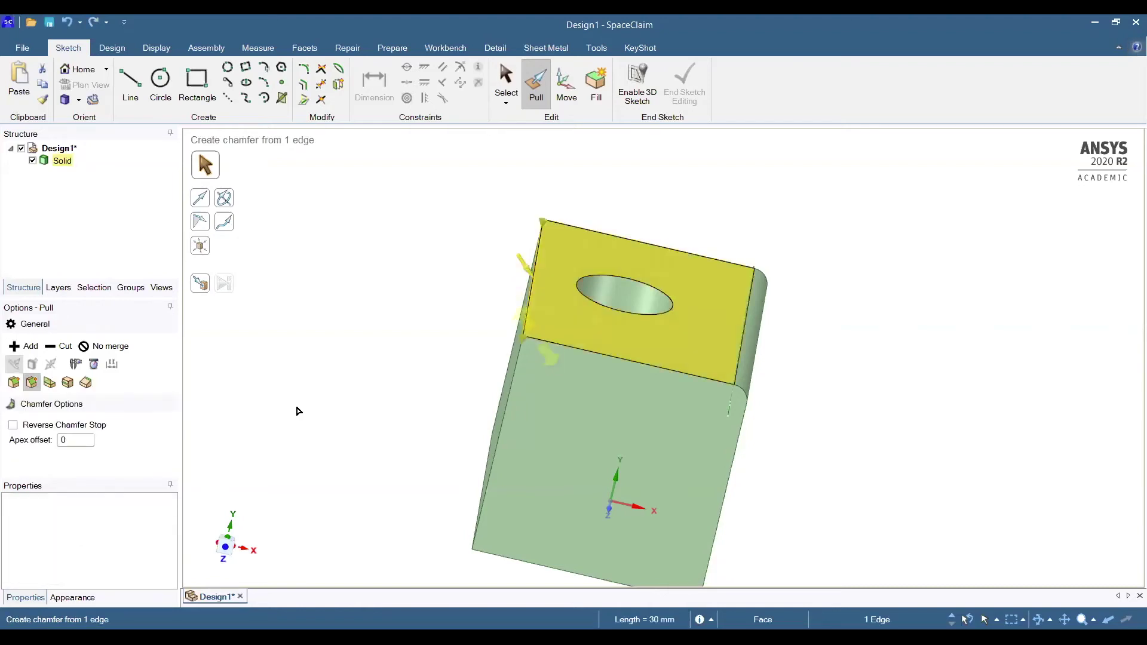
# Try pivoting the unrounded 30 mm top edge with Pull, undo the change, and restore the trimetric view.
pyautogui.click(85, 383)
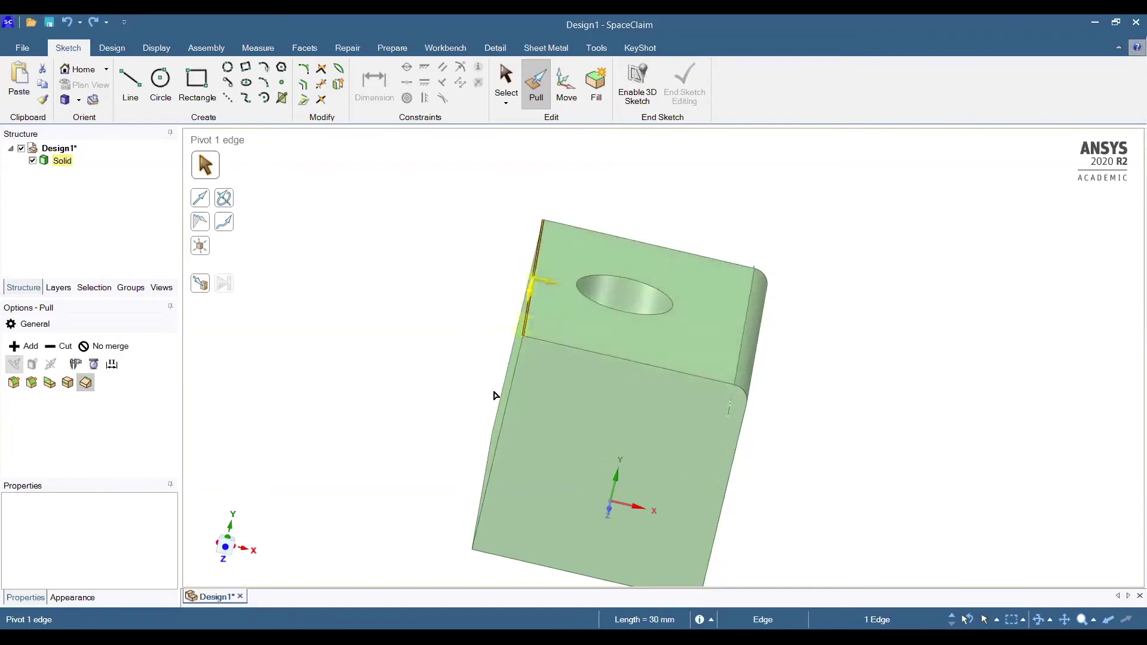
pyautogui.moveTo(513, 368); pyautogui.dragTo(526, 327)
pyautogui.hotkey('ctrl', 'z')
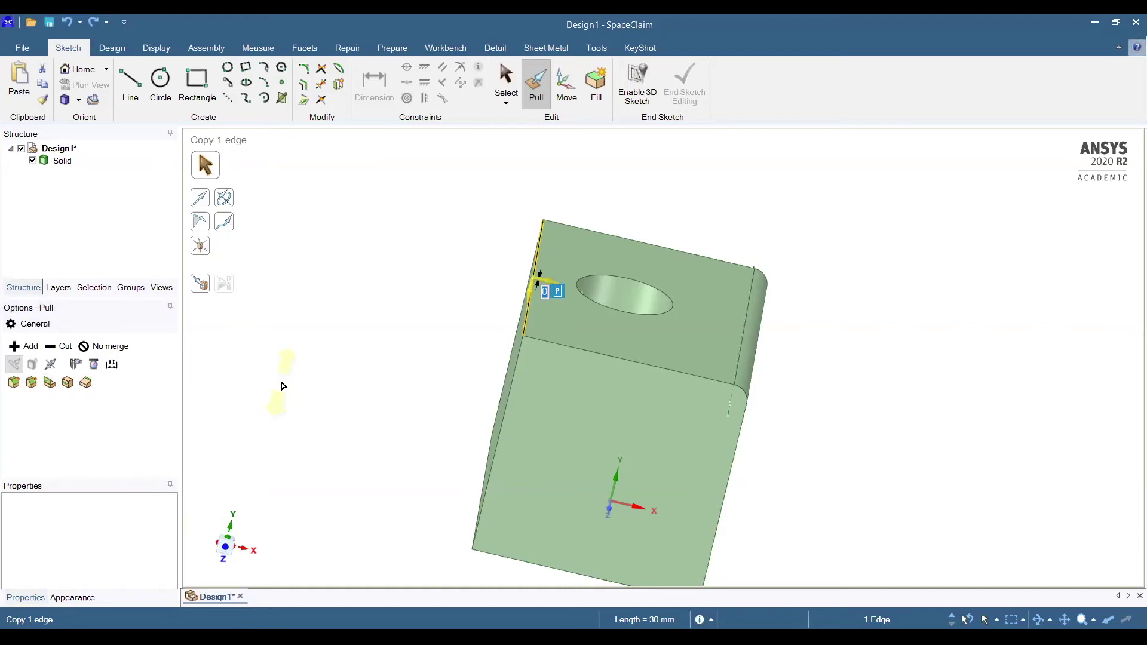
pyautogui.keyDown('shift'); pyautogui.moveTo(672, 428); pyautogui.dragTo(609, 369, button='middle'); pyautogui.keyUp('shift')
pyautogui.click(59, 100)
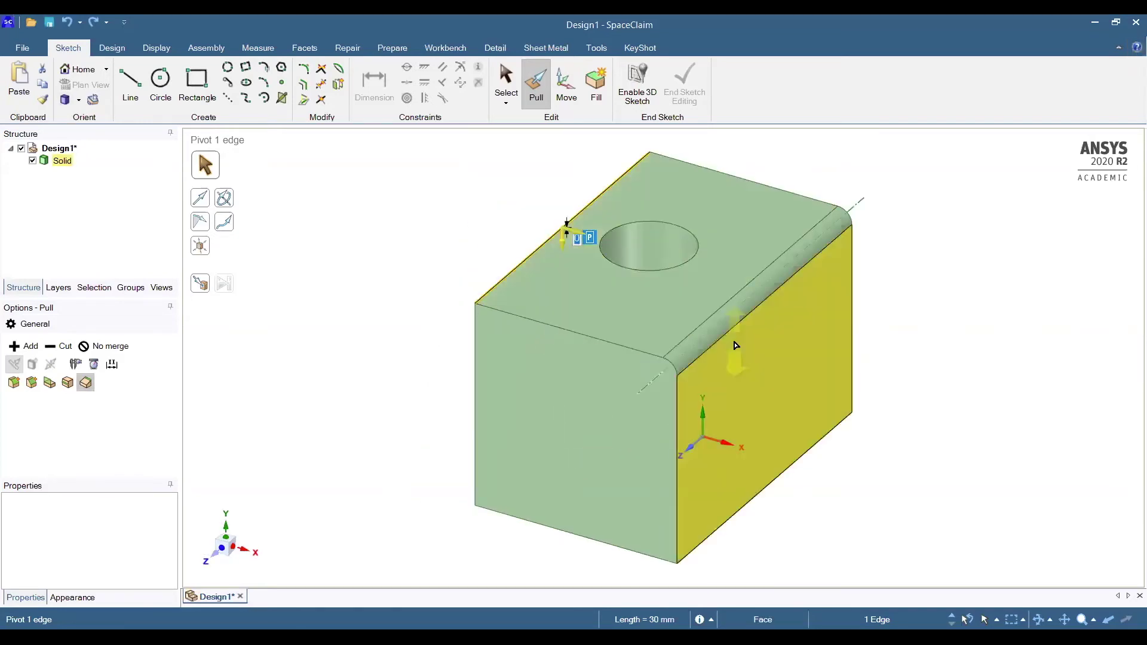
pyautogui.scroll(-3, 735, 341)
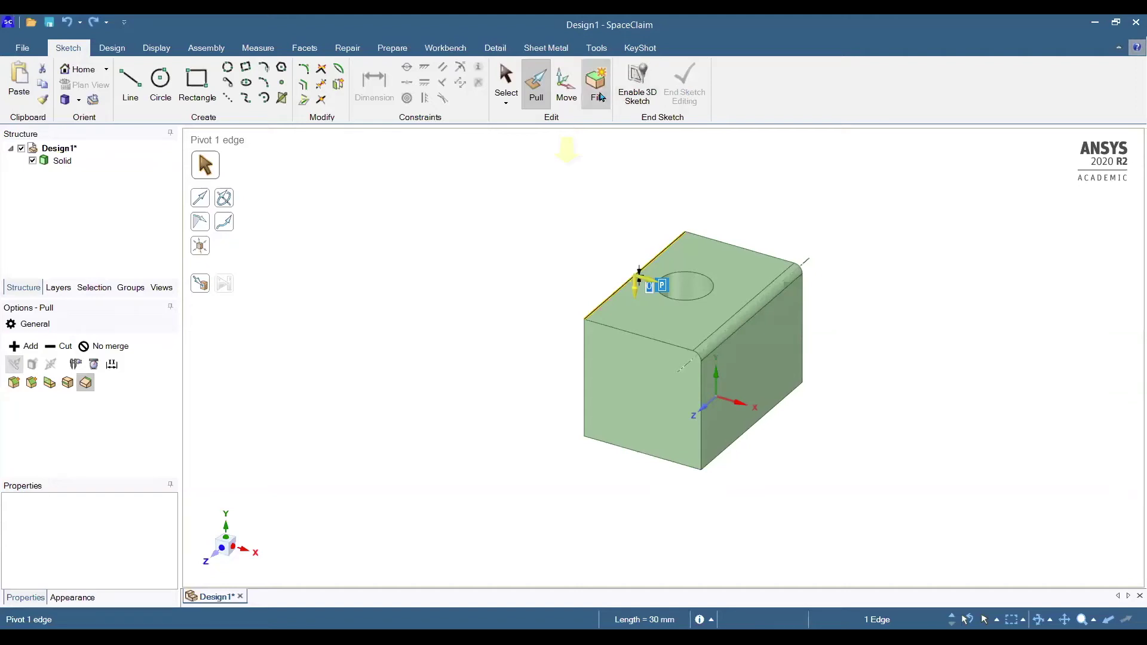
# Try moving the whole solid in the negative X direction with the Move tool, and undo the move.
pyautogui.click(636, 94)
pyautogui.click(662, 108)
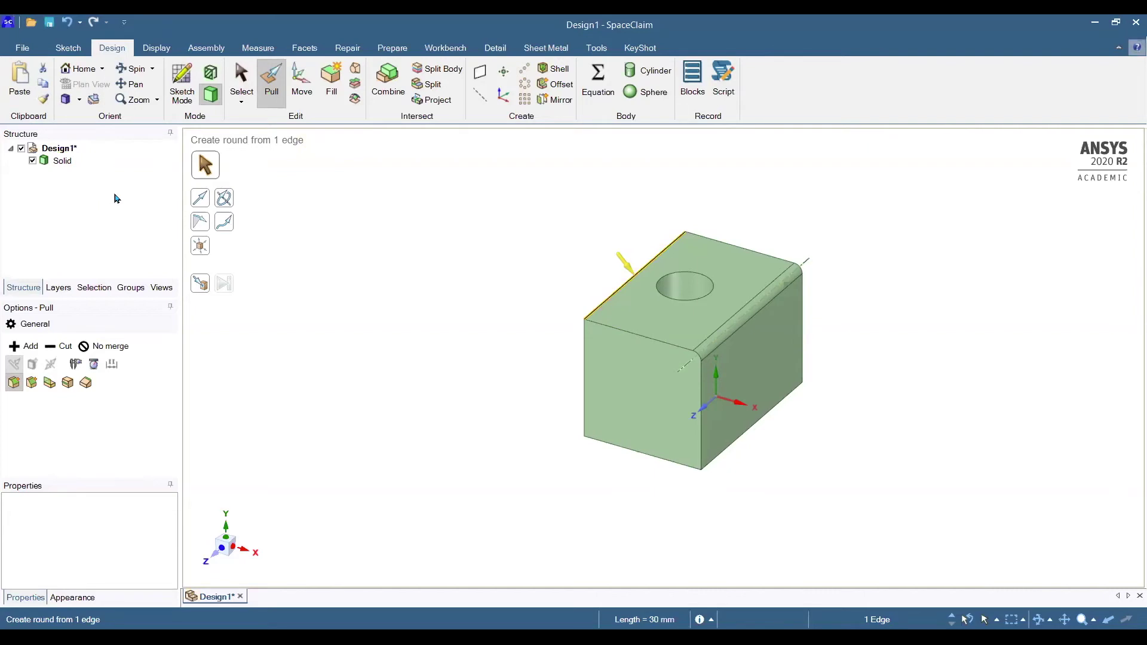
pyautogui.click(61, 161)
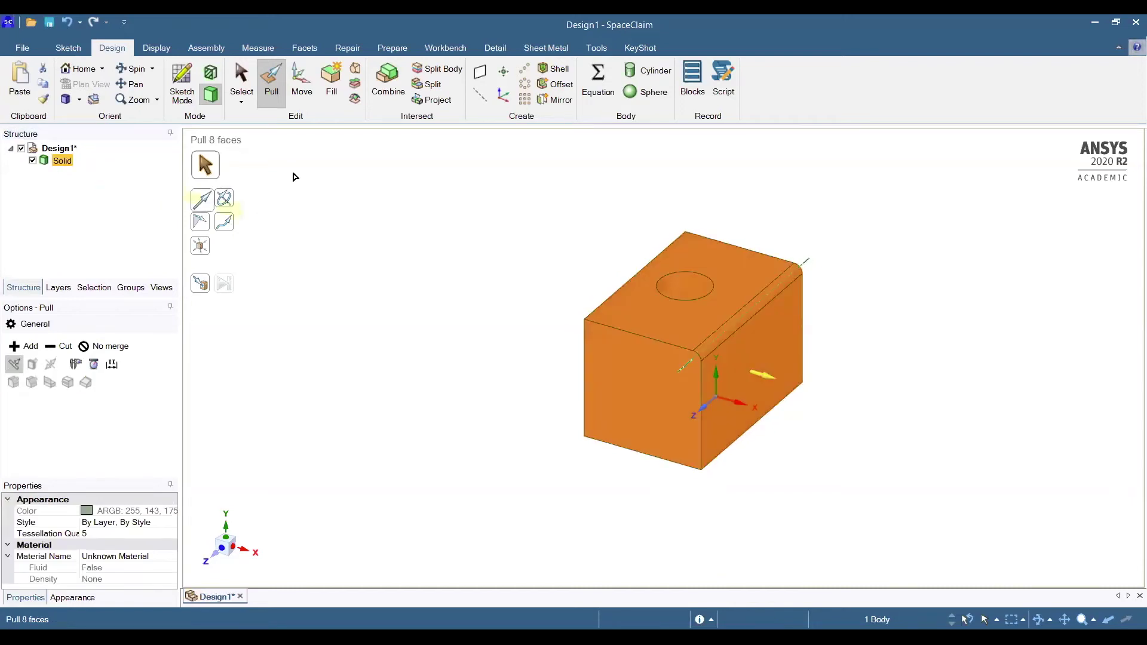
pyautogui.click(300, 82)
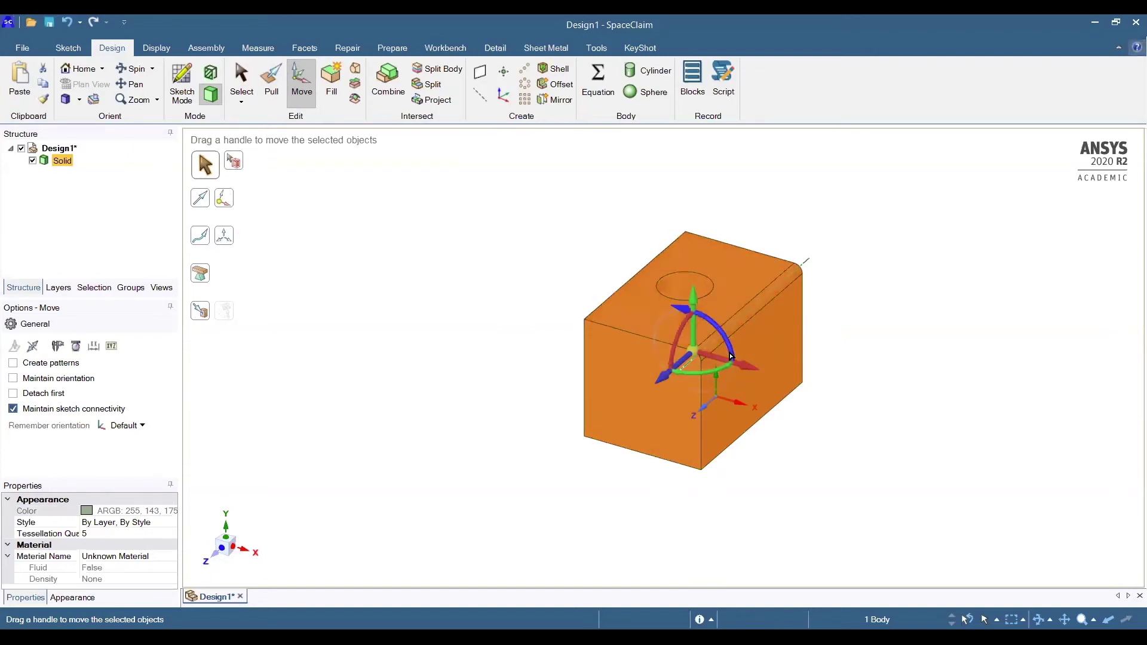
pyautogui.moveTo(802, 399); pyautogui.dragTo(463, 407)
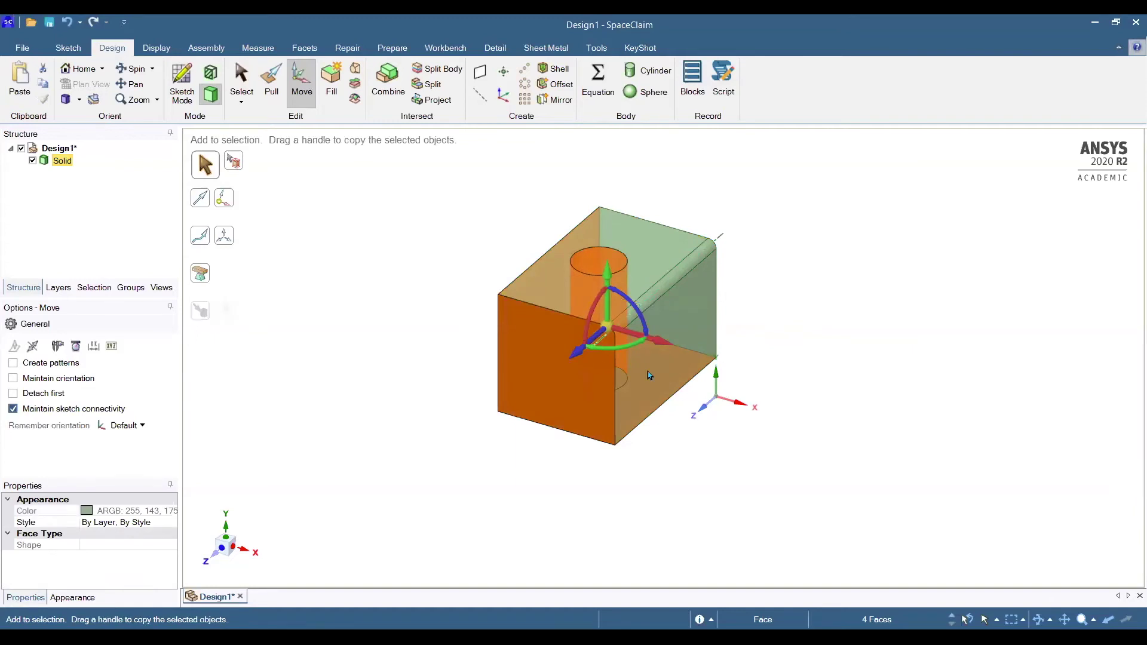
pyautogui.hotkey('ctrl', 'z')
pyautogui.moveTo(662, 371); pyautogui.dragTo(555, 447)
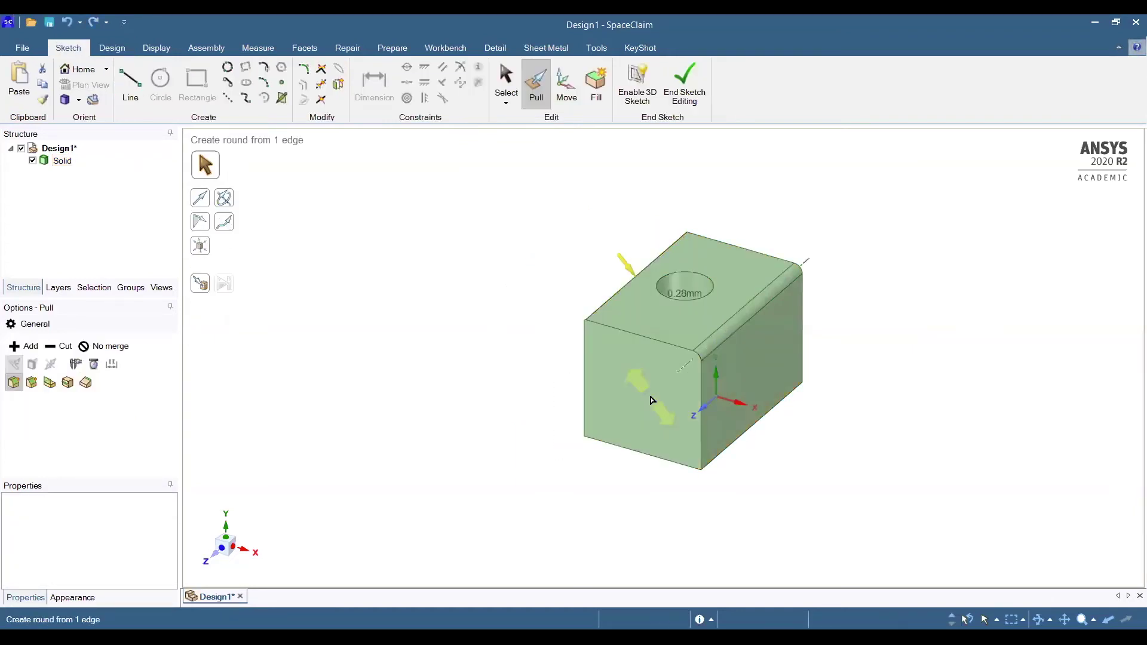
# Try moving the whole solid along the Z axis with the Move tool, and undo the move.
pyautogui.click(648, 396)
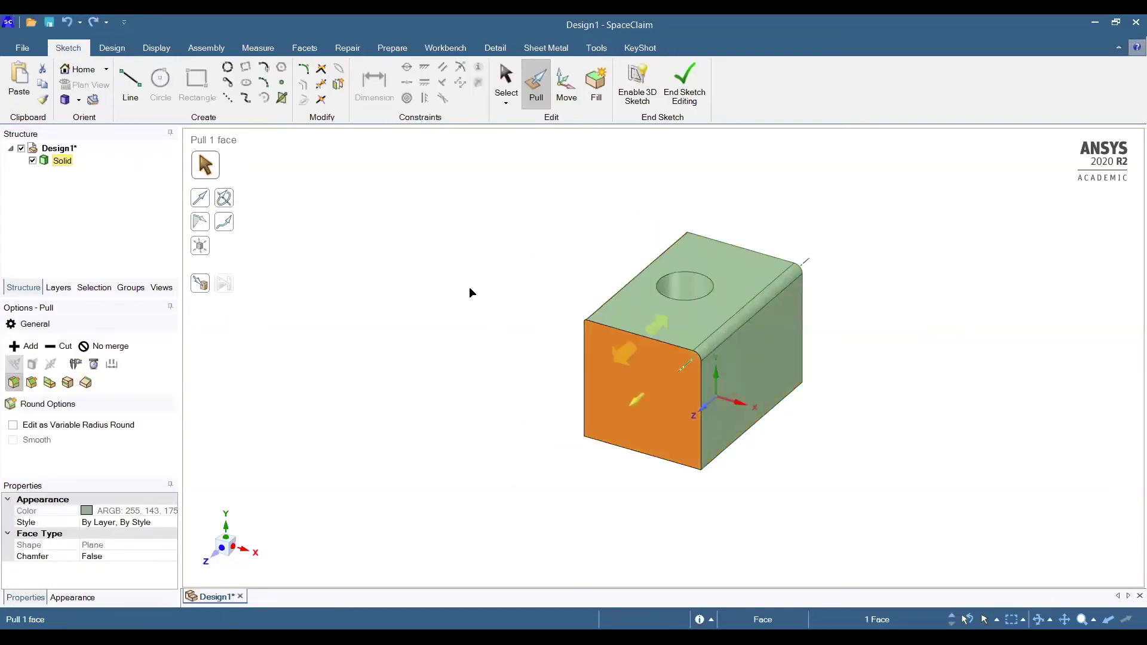
pyautogui.click(464, 176)
pyautogui.click(65, 160)
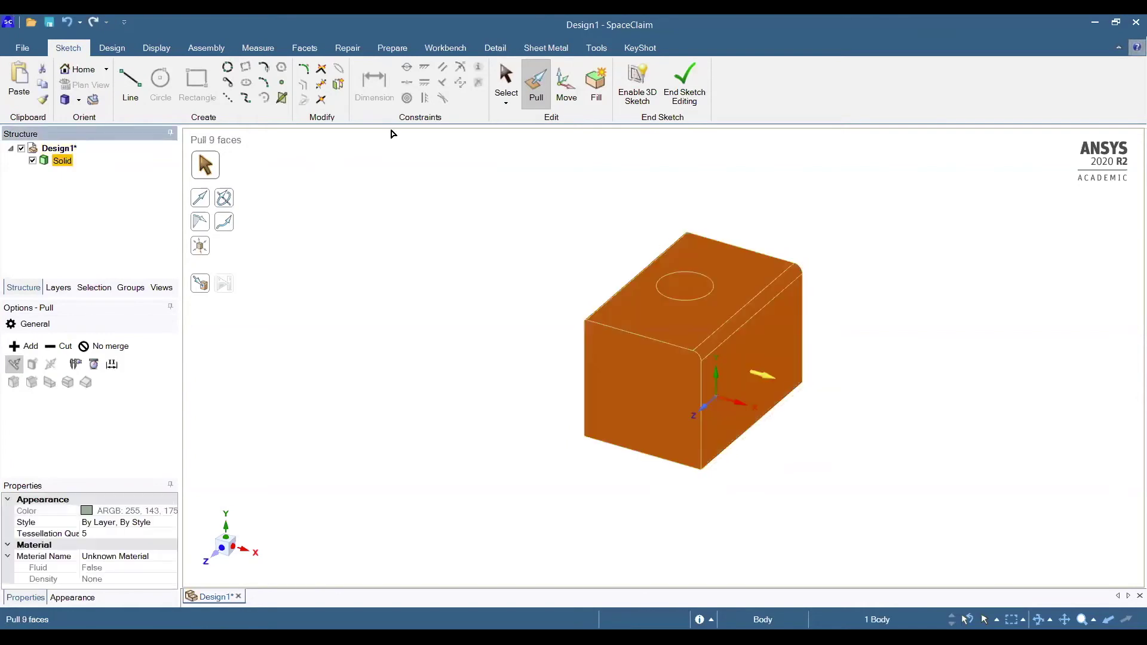
pyautogui.click(566, 90)
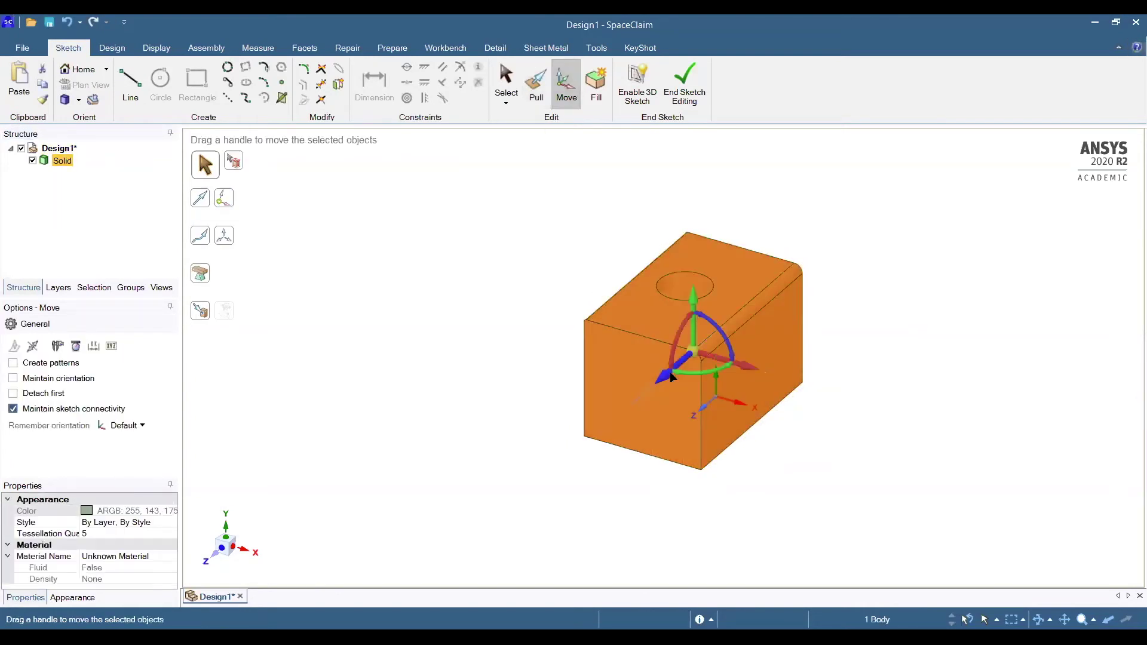
pyautogui.moveTo(659, 381); pyautogui.dragTo(696, 335)
pyautogui.hotkey('ctrl', 'z')
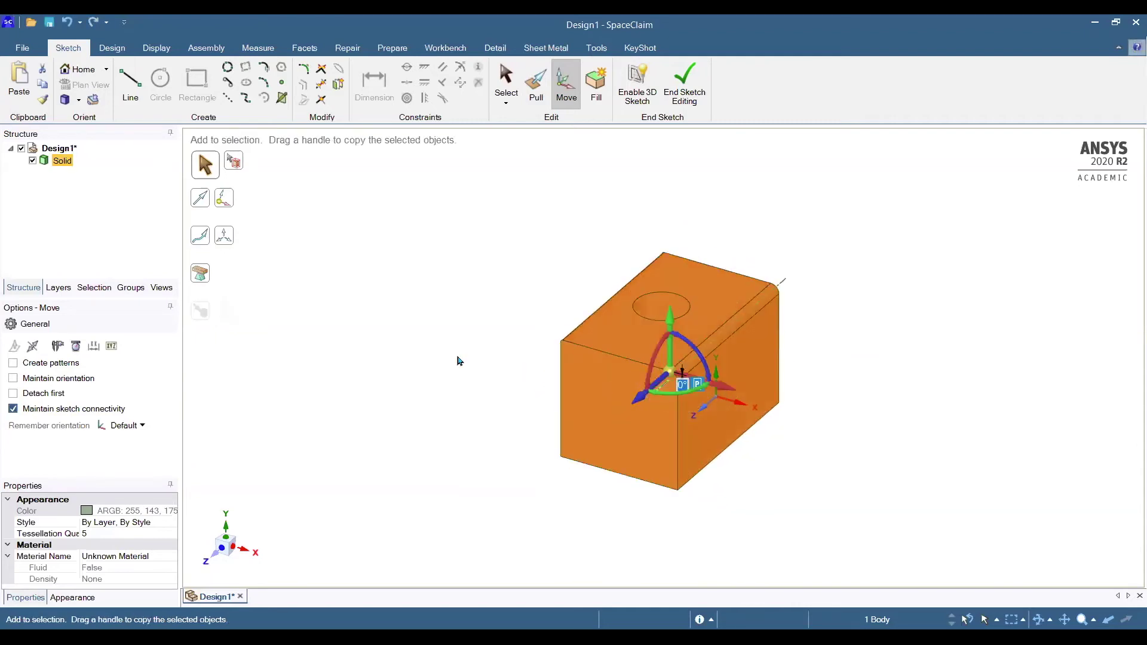
pyautogui.click(437, 354)
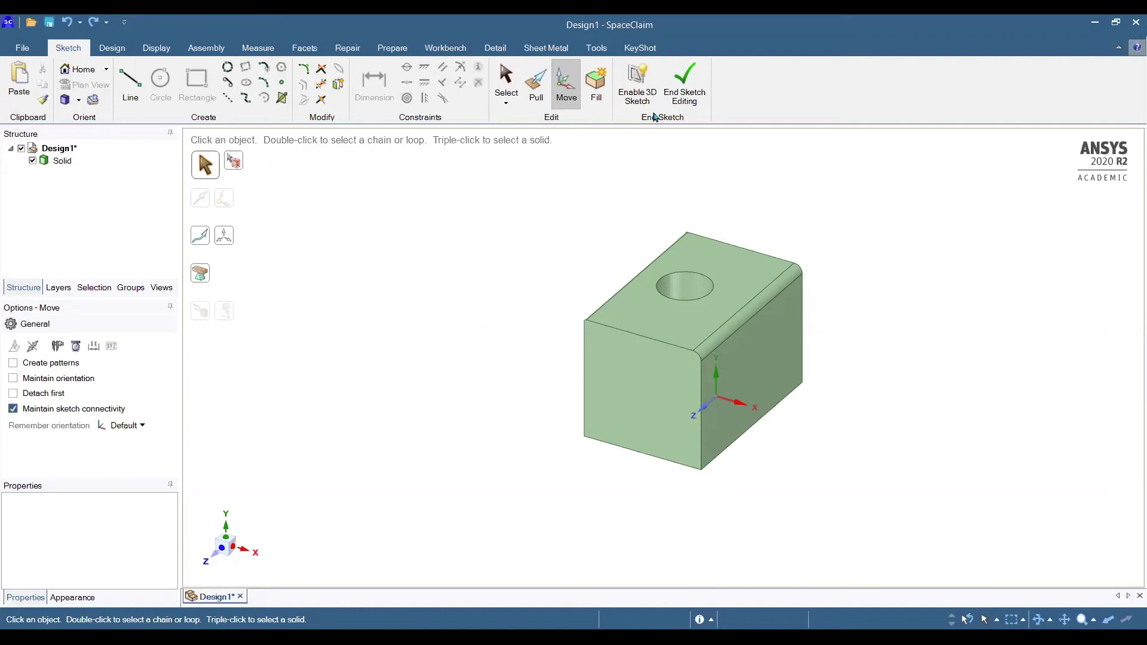
# End sketch editing and create a plane on the block's top face.
pyautogui.click(682, 94)
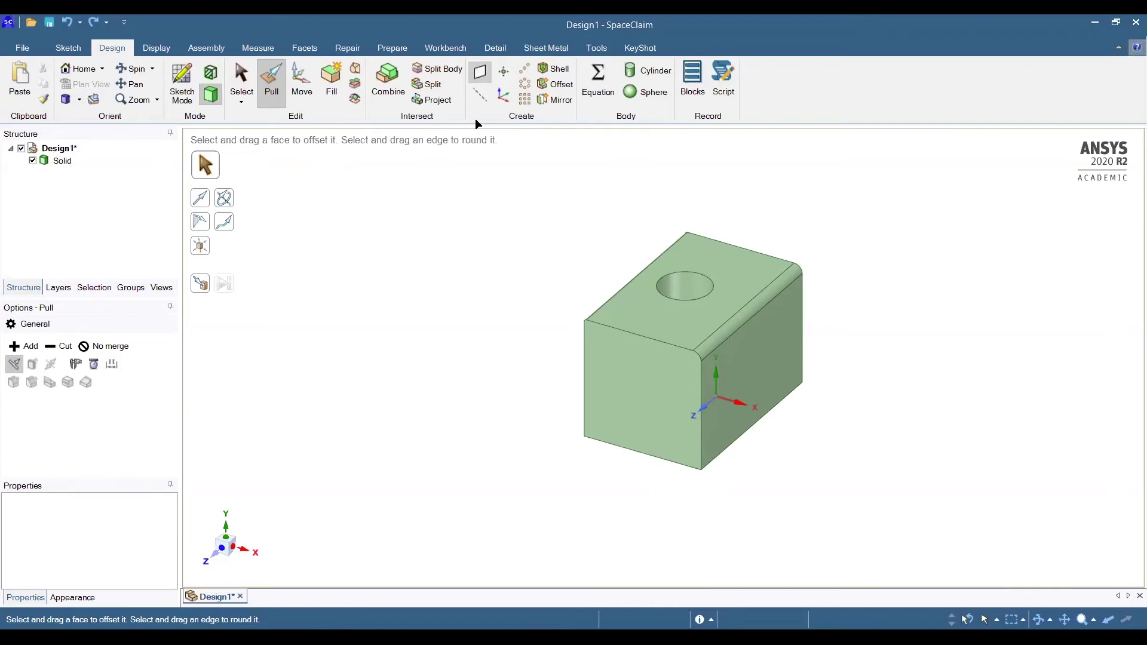
pyautogui.click(241, 81)
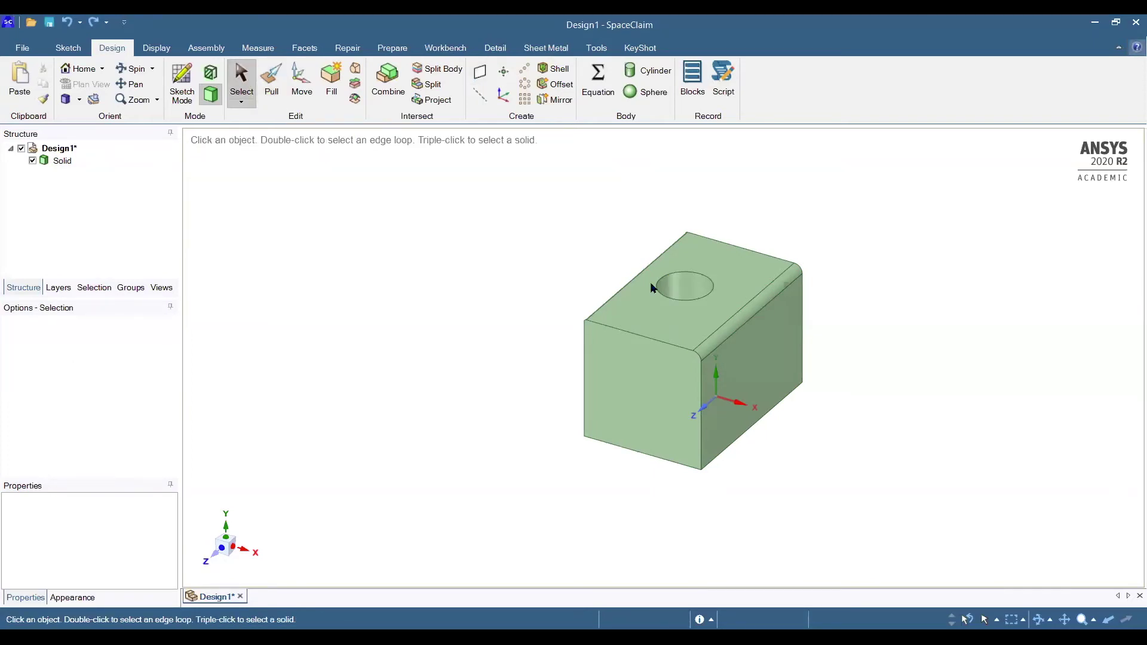
pyautogui.click(693, 316)
pyautogui.click(677, 323)
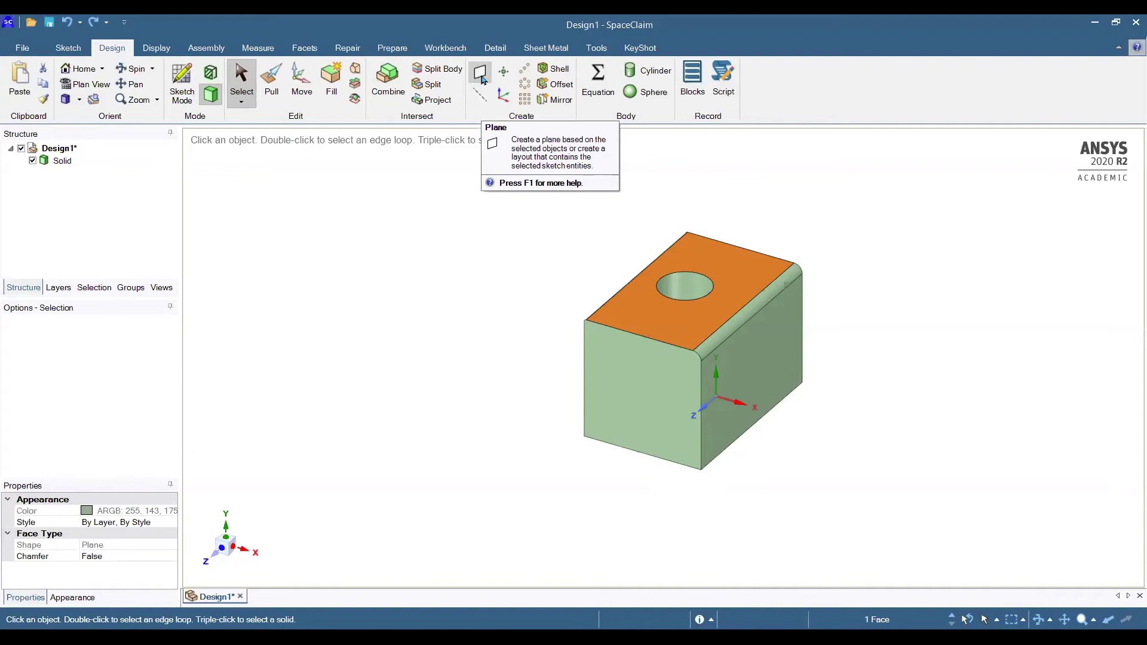
pyautogui.click(481, 76)
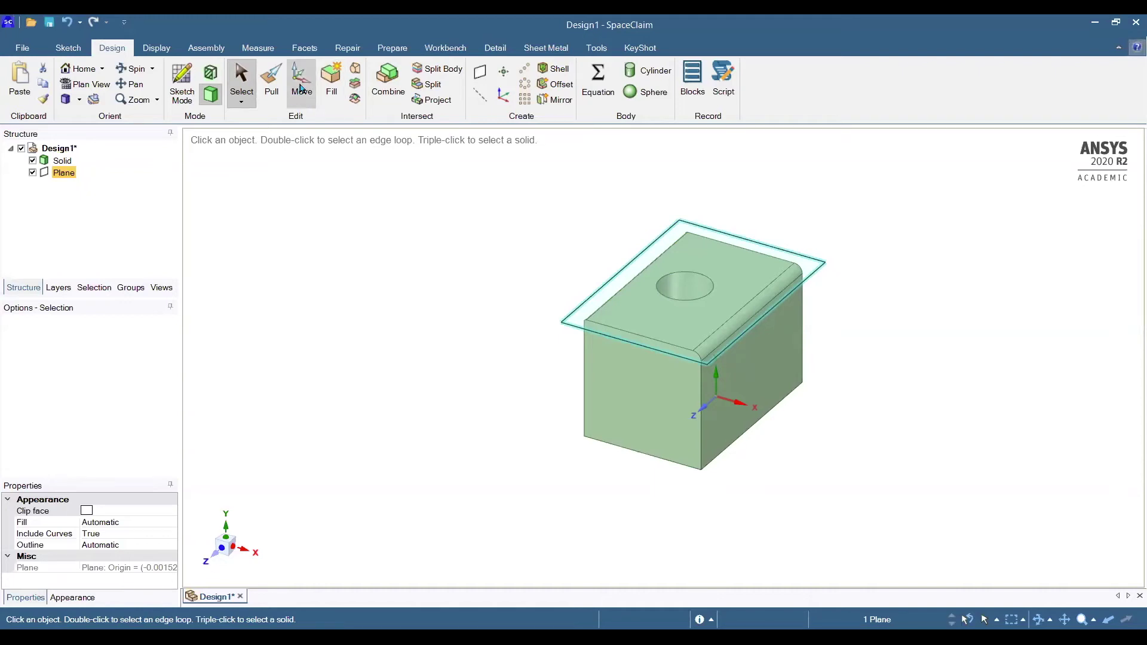
# Move the new plane 15 mm upward from the block's top face.
pyautogui.click(301, 88)
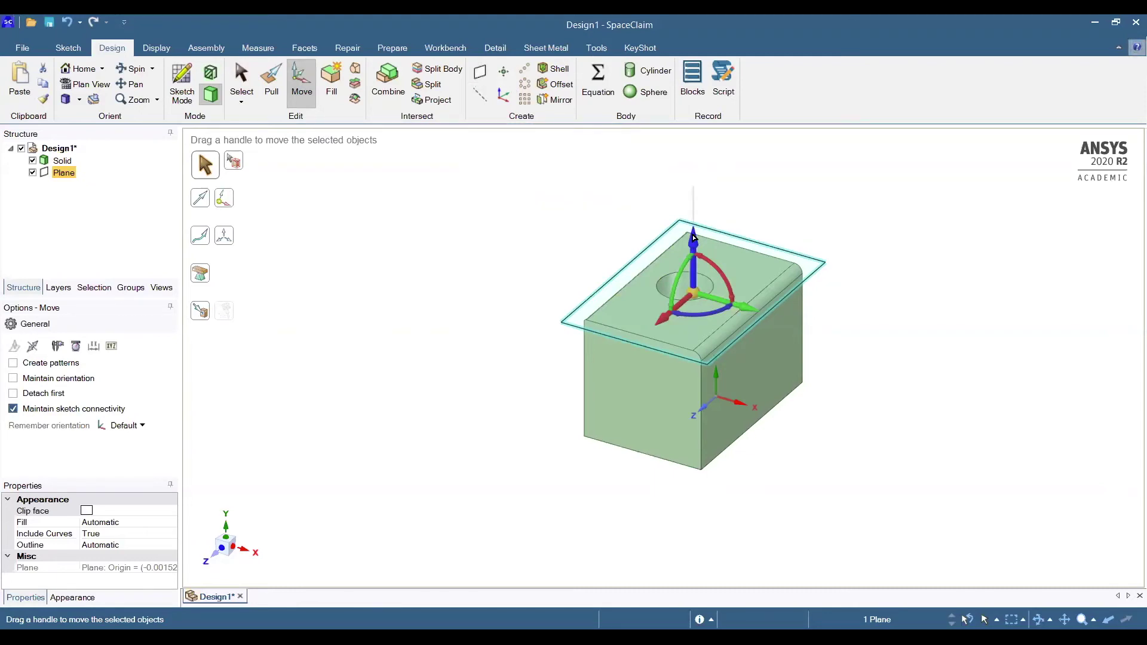
pyautogui.moveTo(692, 241); pyautogui.dragTo(686, 159)
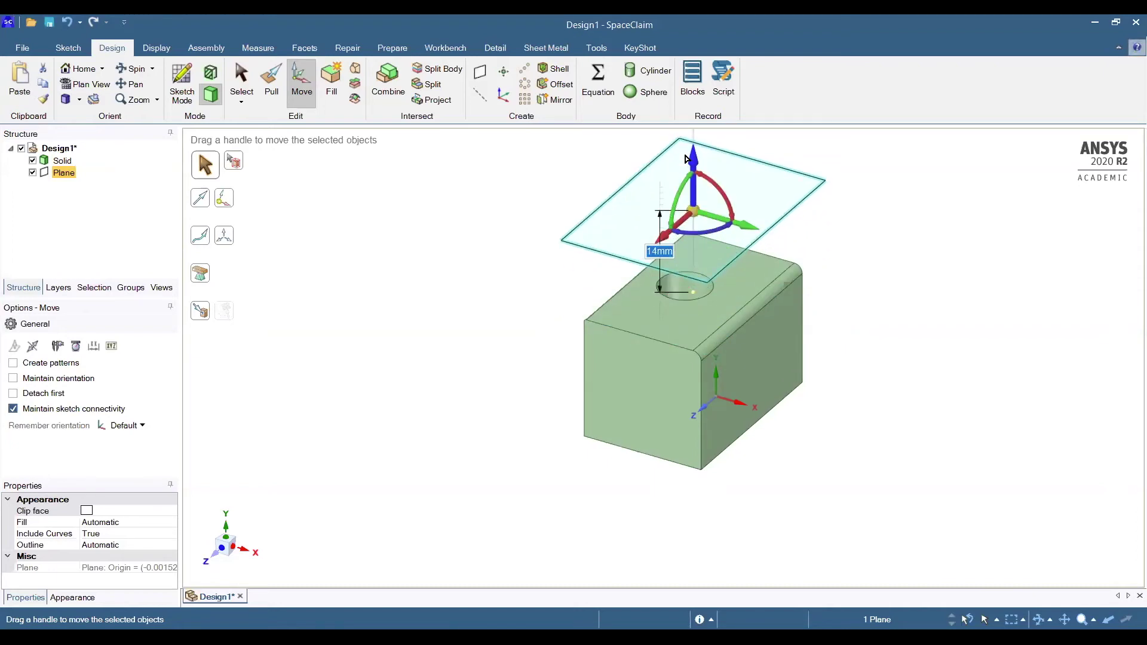
pyautogui.write('15')
pyautogui.press('Return')
pyautogui.keyDown('ctrl'); pyautogui.moveTo(890, 303); pyautogui.dragTo(869, 354, button='middle'); pyautogui.keyUp('ctrl')
pyautogui.moveTo(751, 319); pyautogui.dragTo(742, 286, button='middle')
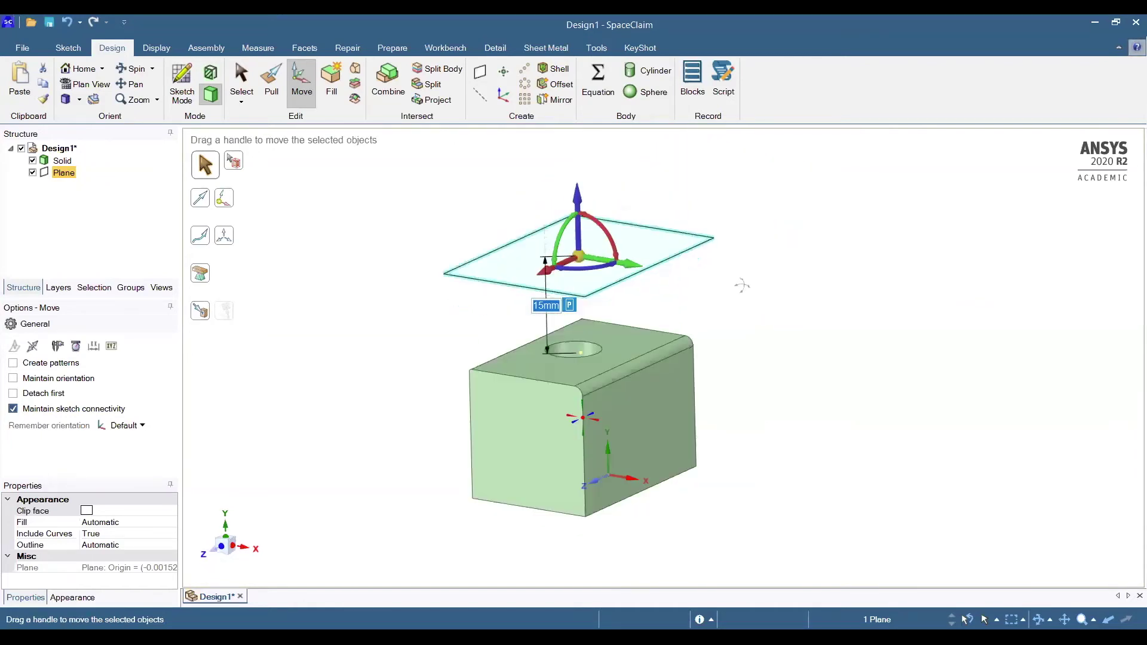
pyautogui.click(742, 287)
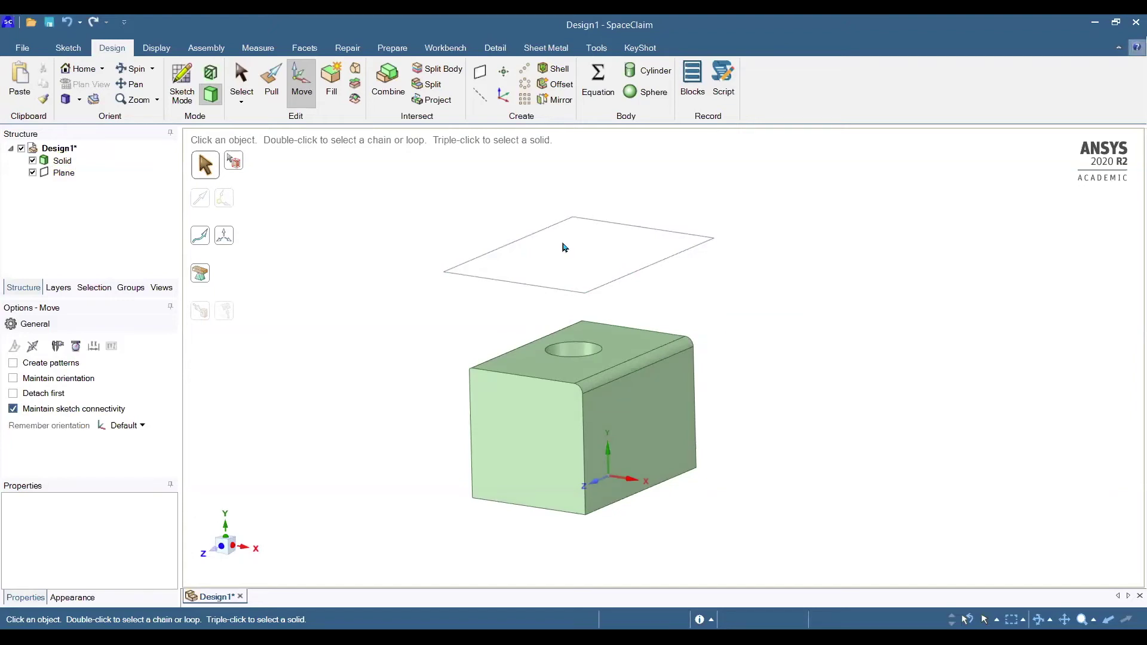
# Open a sketch on the offset plane above the block, viewed from above along the Y axis.
pyautogui.click(550, 289)
pyautogui.click(446, 230)
pyautogui.click(226, 528)
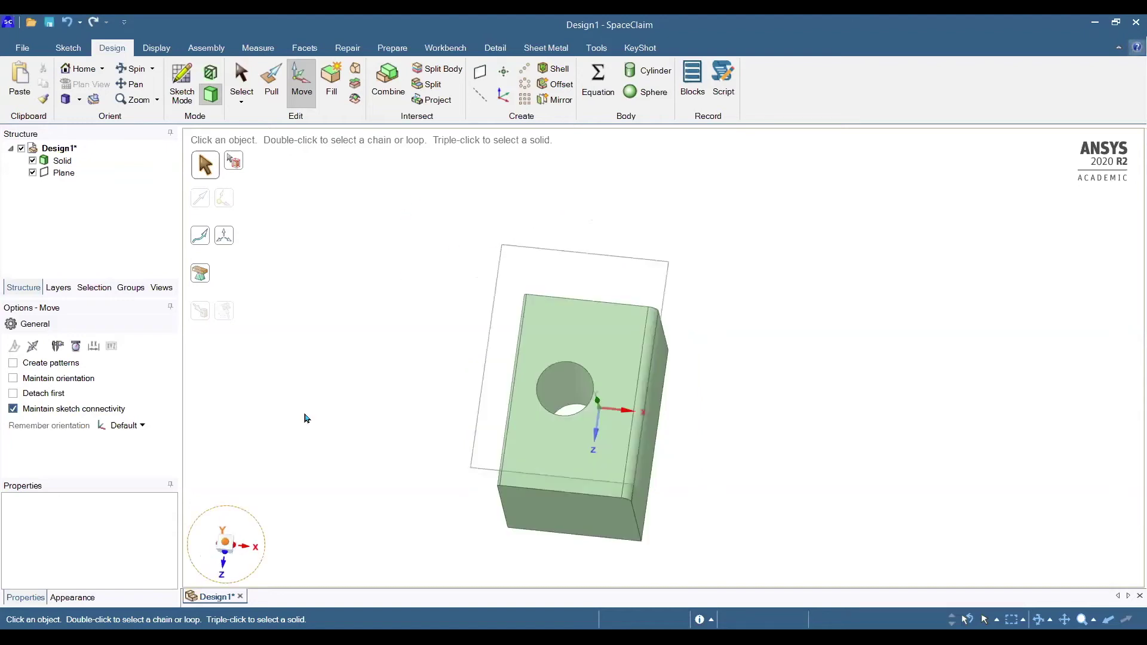
pyautogui.press('s')
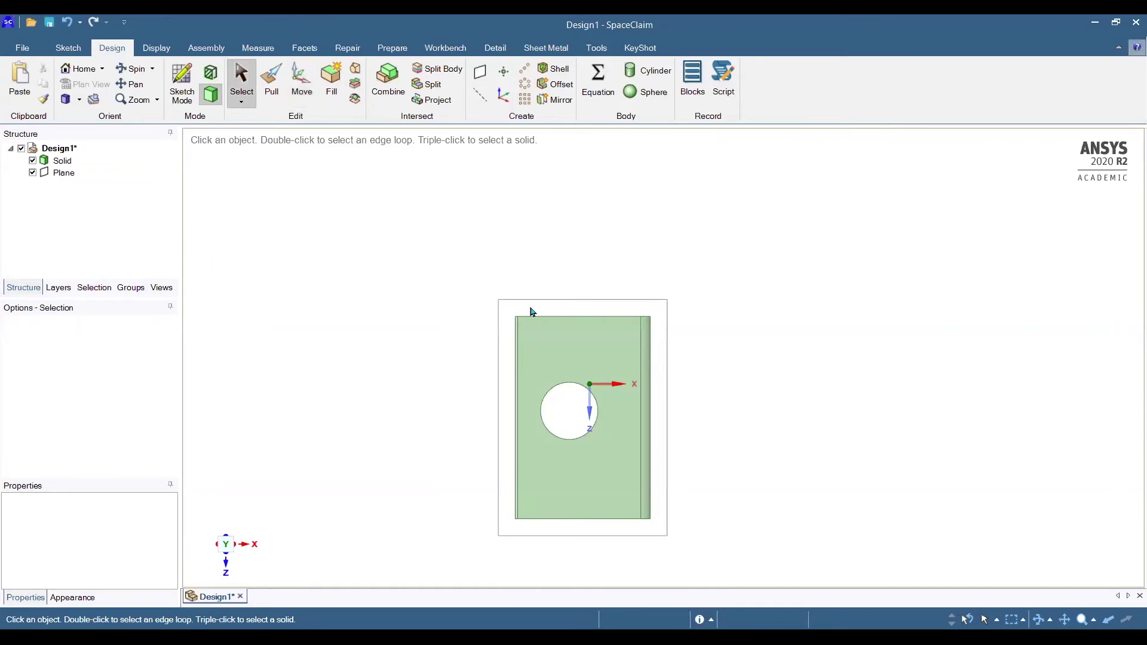
pyautogui.click(512, 303)
pyautogui.click(183, 86)
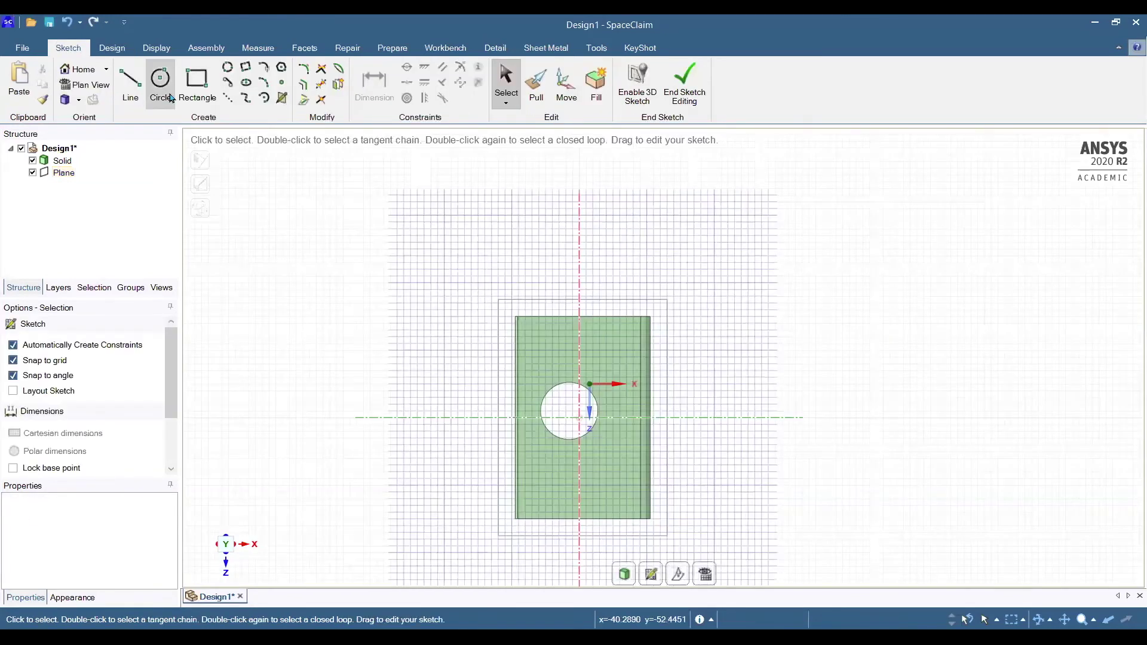
# Sketch an open chain of three lines about 13.5, 12.7 and 12.1 mm long, from the block's +Z end past its -Z end.
pyautogui.click(127, 85)
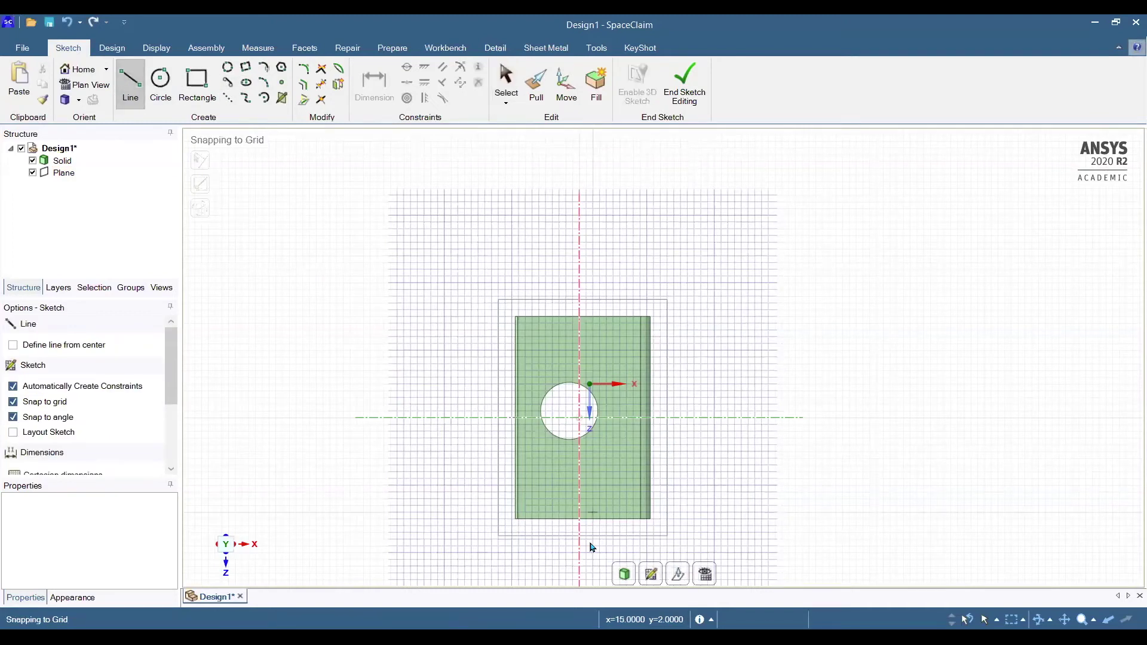
pyautogui.click(579, 513)
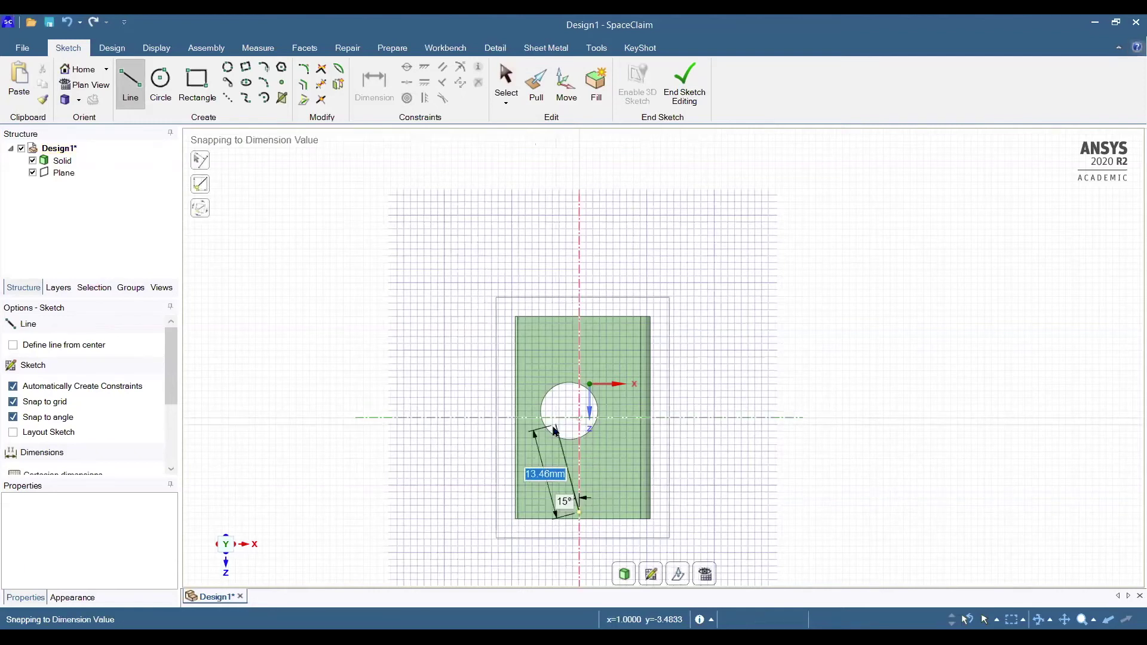
pyautogui.click(557, 425)
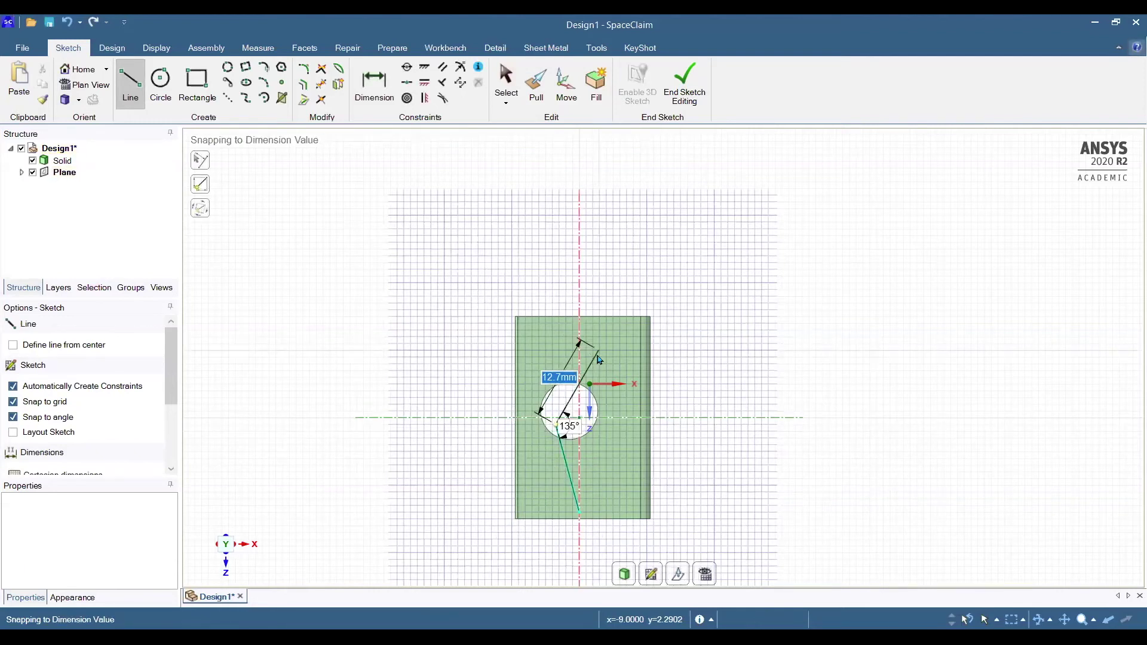
pyautogui.click(598, 351)
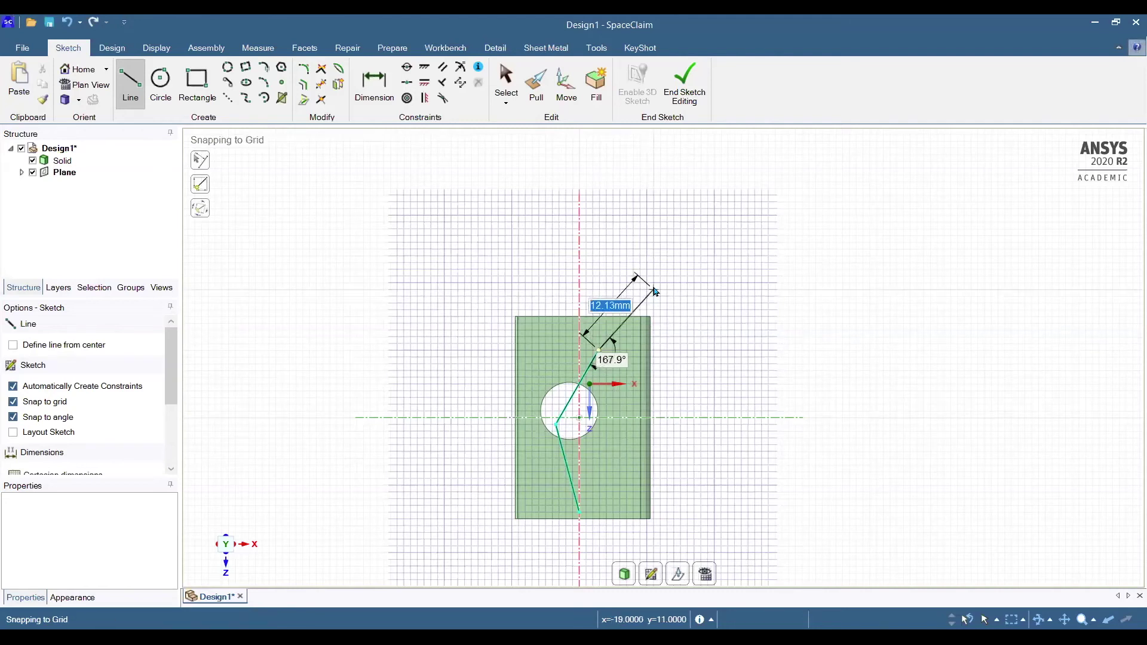
pyautogui.click(653, 291)
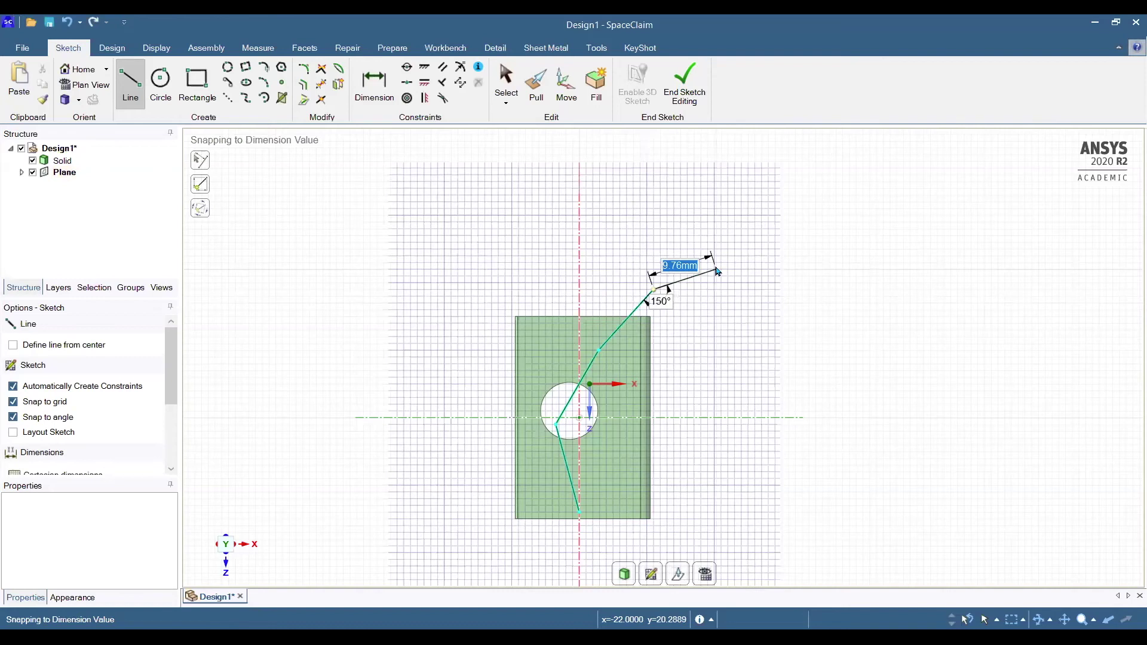
pyautogui.press('Escape')
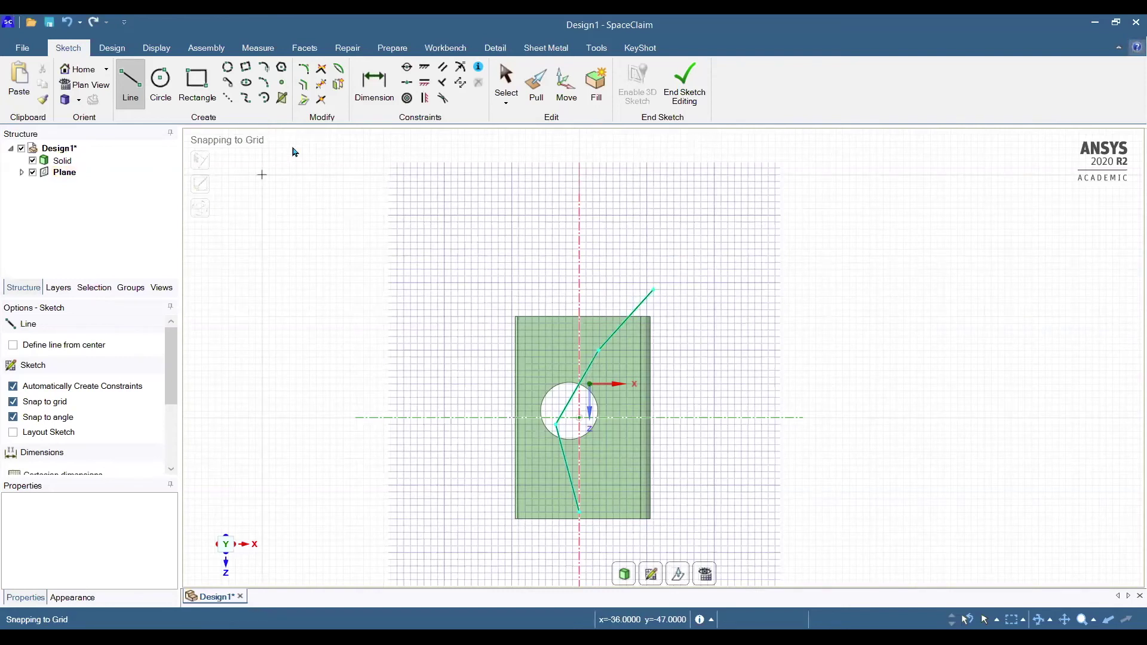
# Round the sketch corner between the first two lines over the hole to a radius of about 17.8 mm.
pyautogui.click(308, 72)
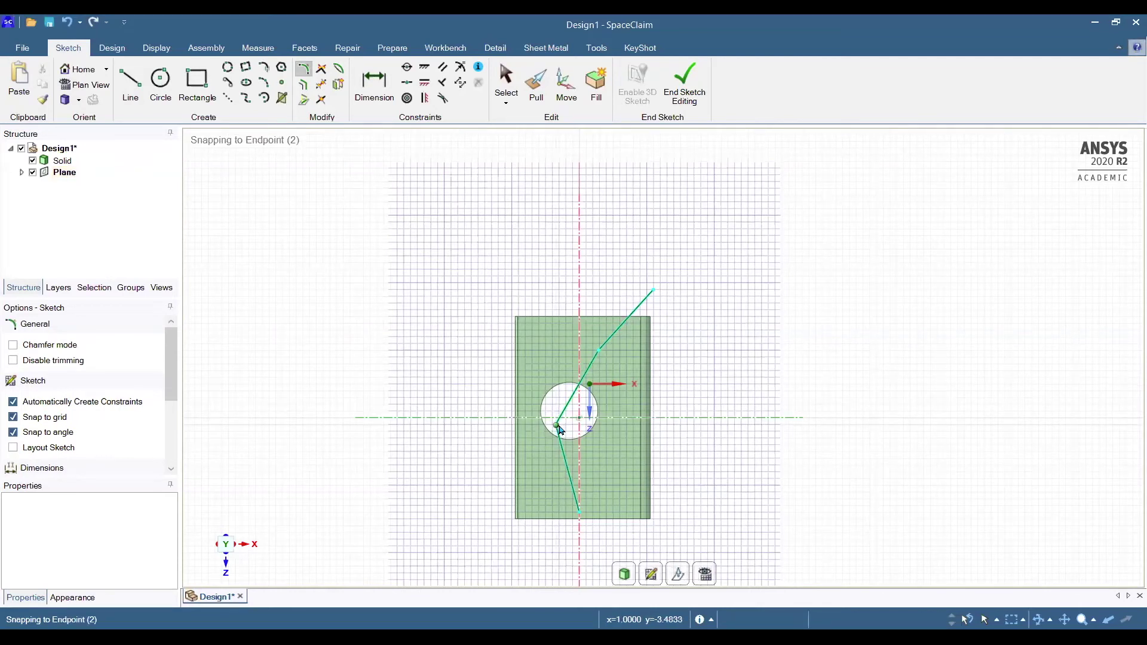
pyautogui.click(557, 429)
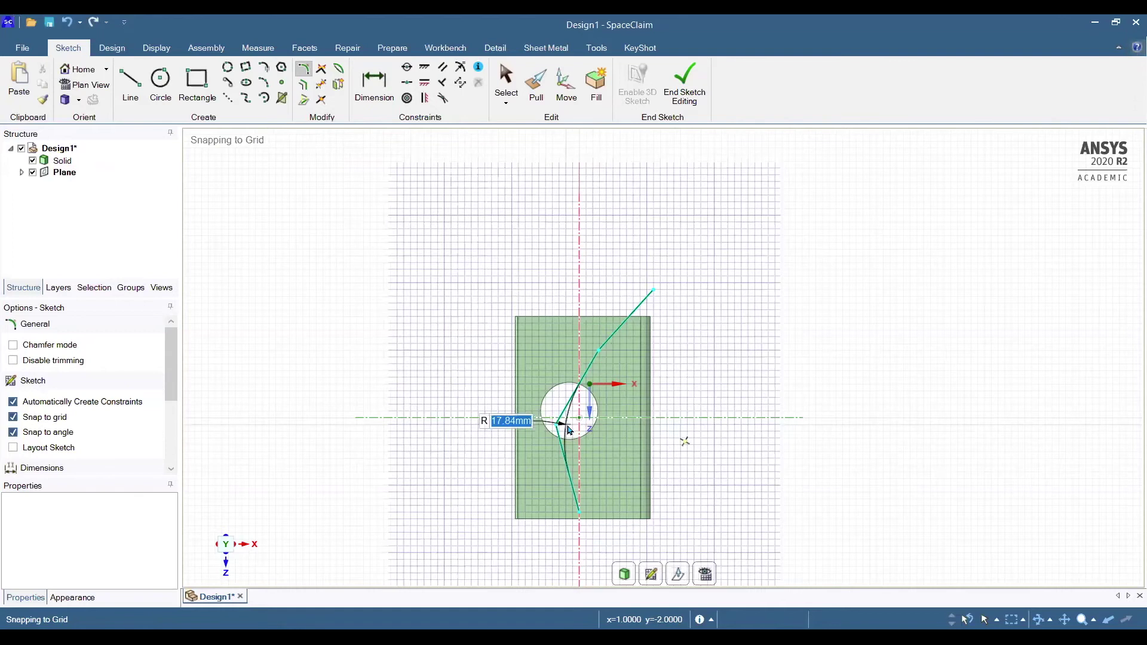
pyautogui.click(568, 430)
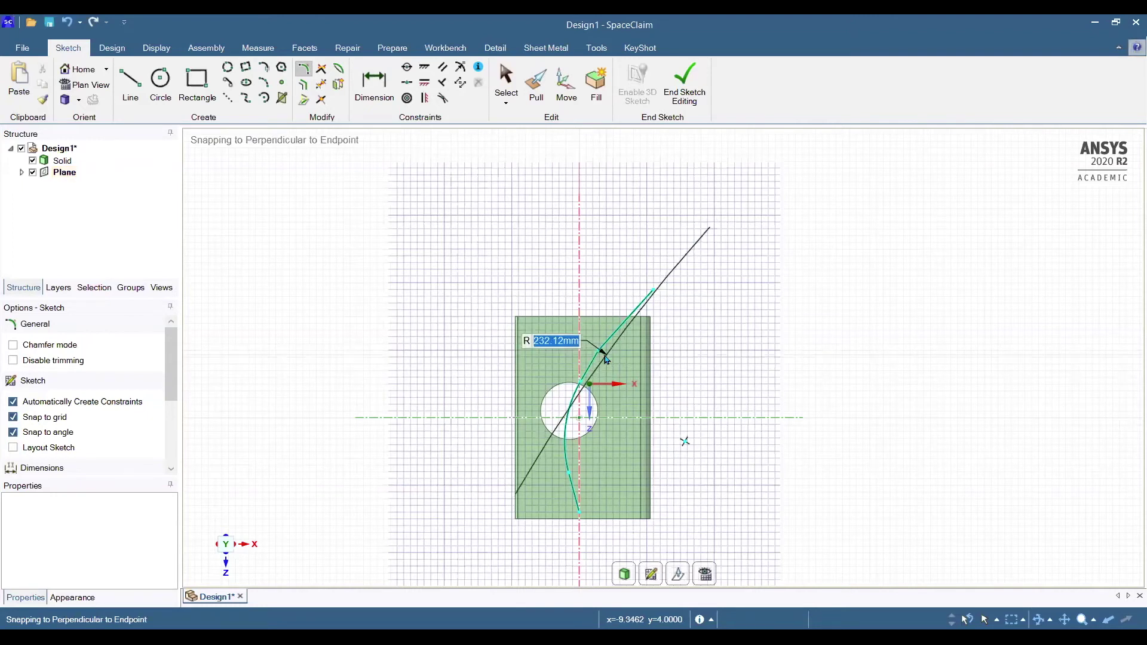
# Try rounding the corner between the last two lines, undo that rounding, and end the sketch.
pyautogui.click(604, 356)
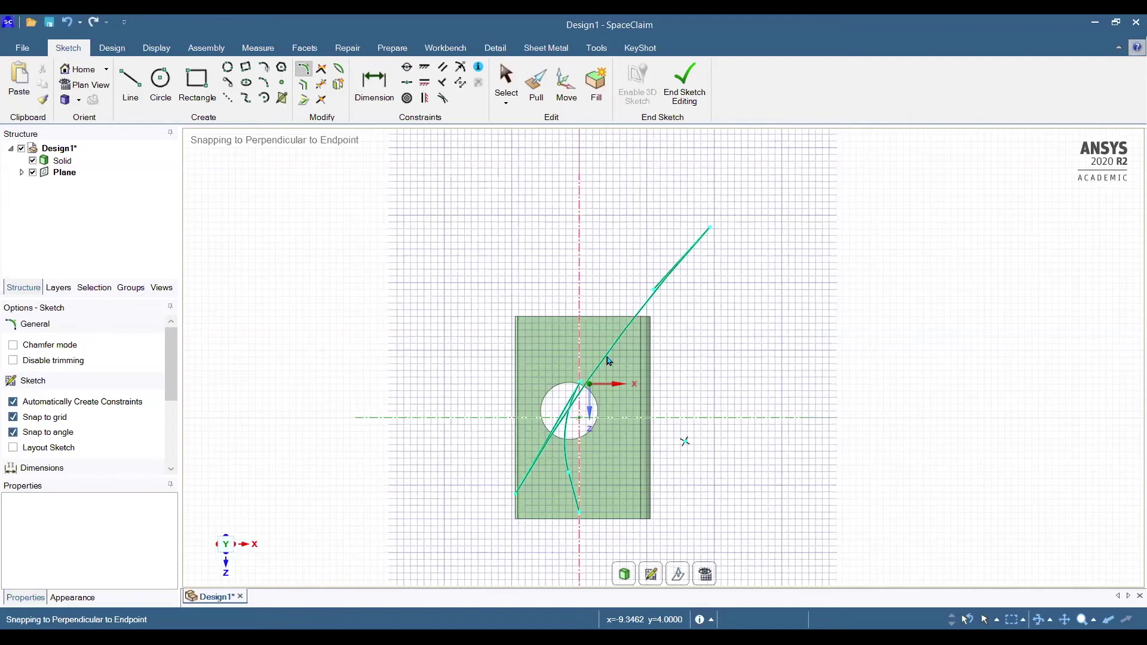
pyautogui.hotkey('ctrl', 'z')
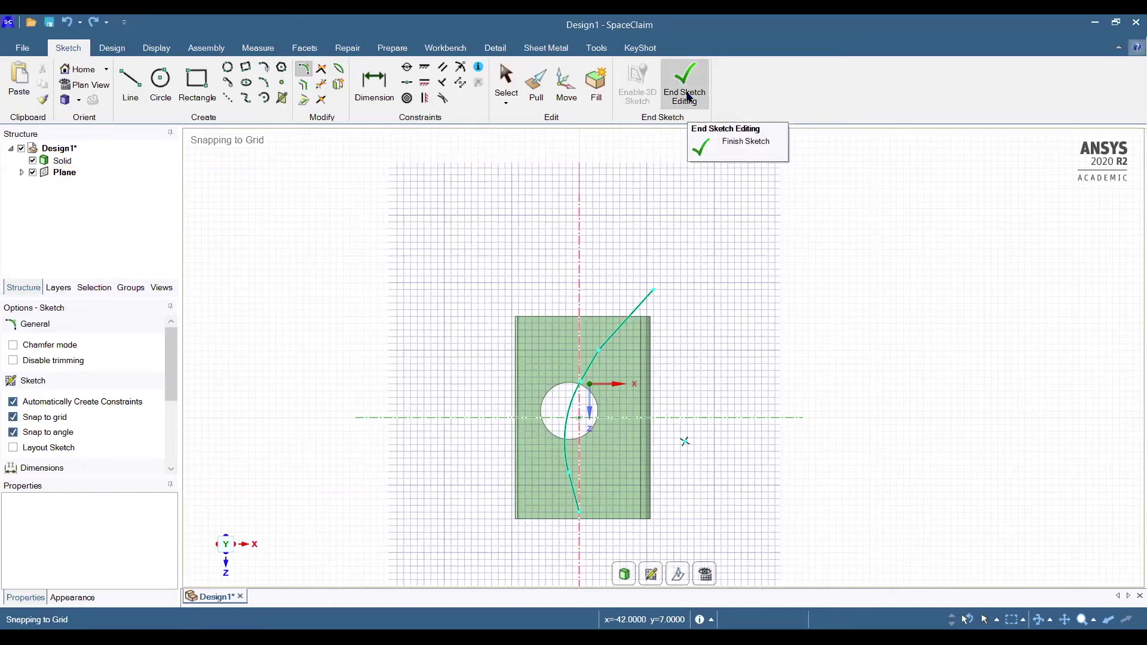
pyautogui.click(685, 96)
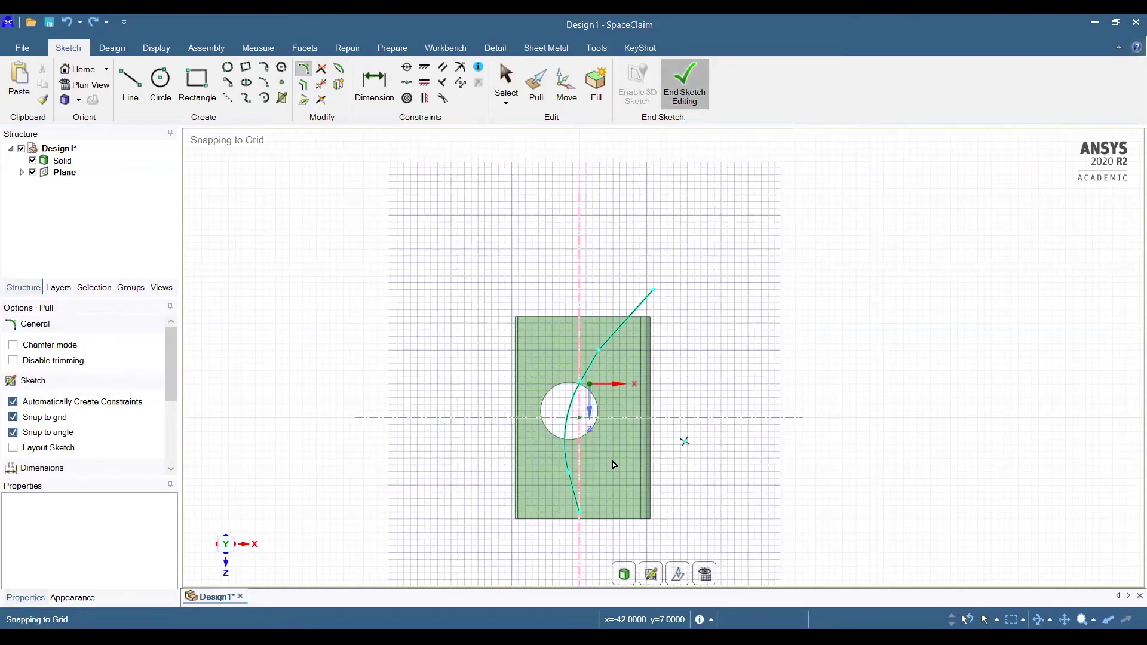
pyautogui.click(789, 434)
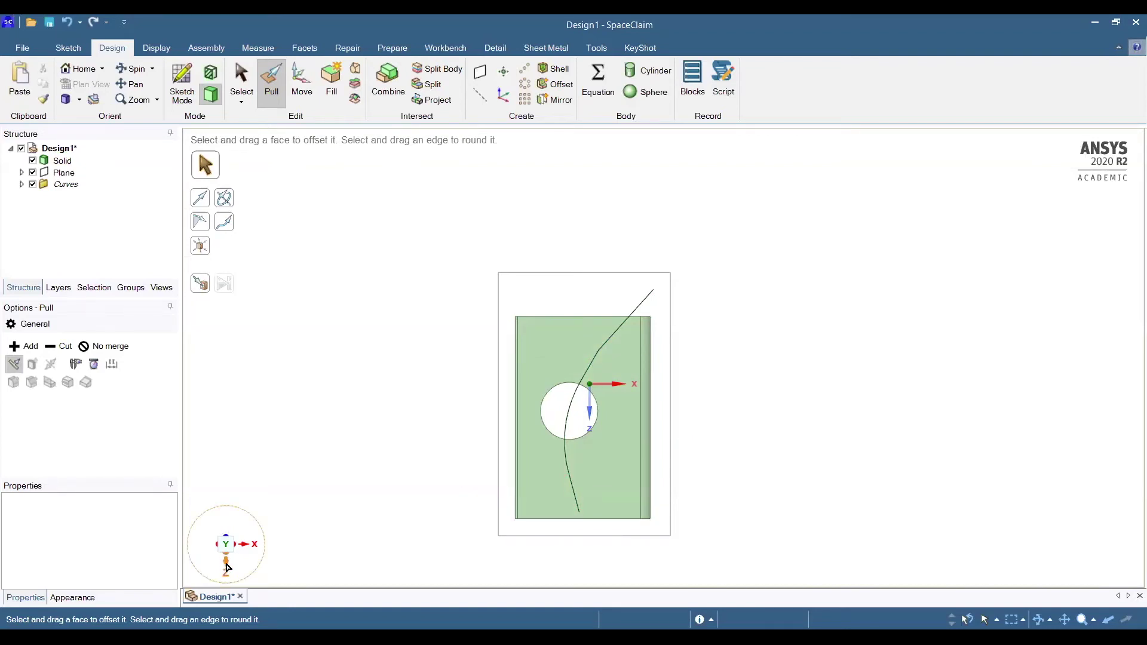
# Start a sketch on a plane facing the Z axis, through the curved path's endpoint at the block's +Z end.
pyautogui.click(226, 569)
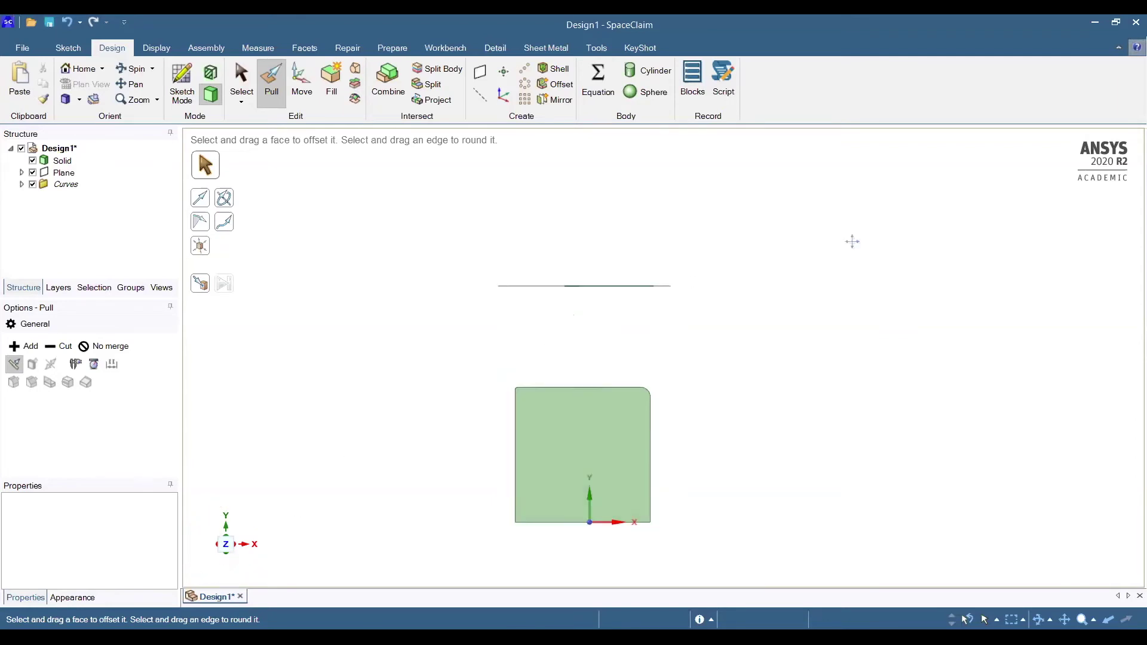
pyautogui.keyDown('shift'); pyautogui.moveTo(853, 241); pyautogui.dragTo(865, 347, button='middle'); pyautogui.keyUp('shift')
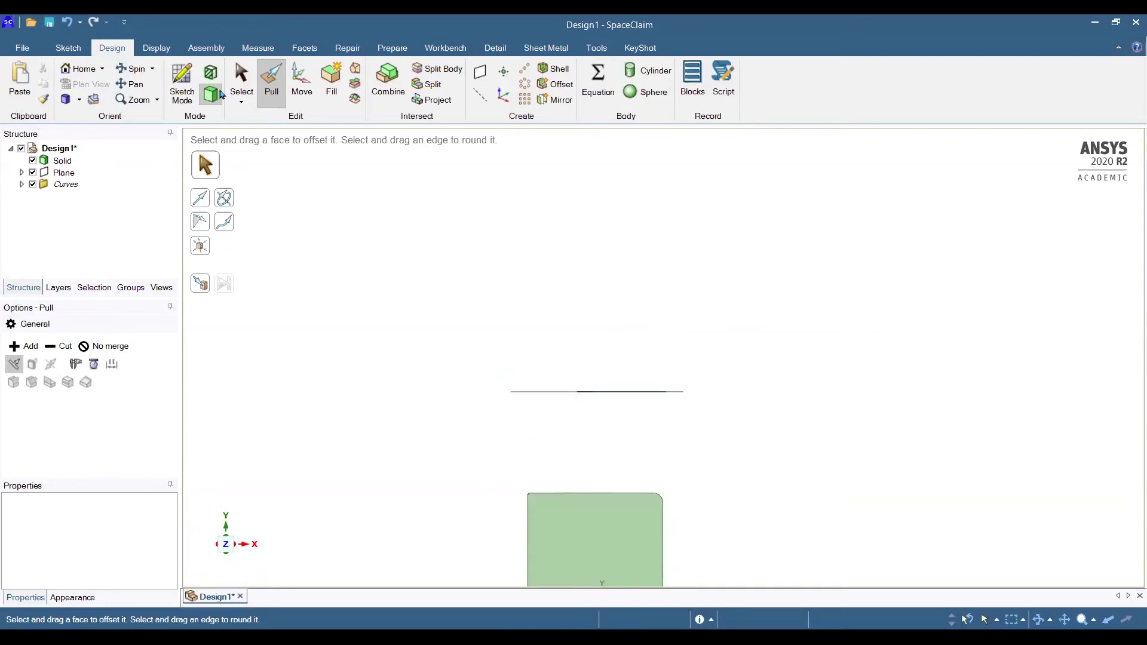
pyautogui.click(183, 84)
pyautogui.scroll(6, 600, 407)
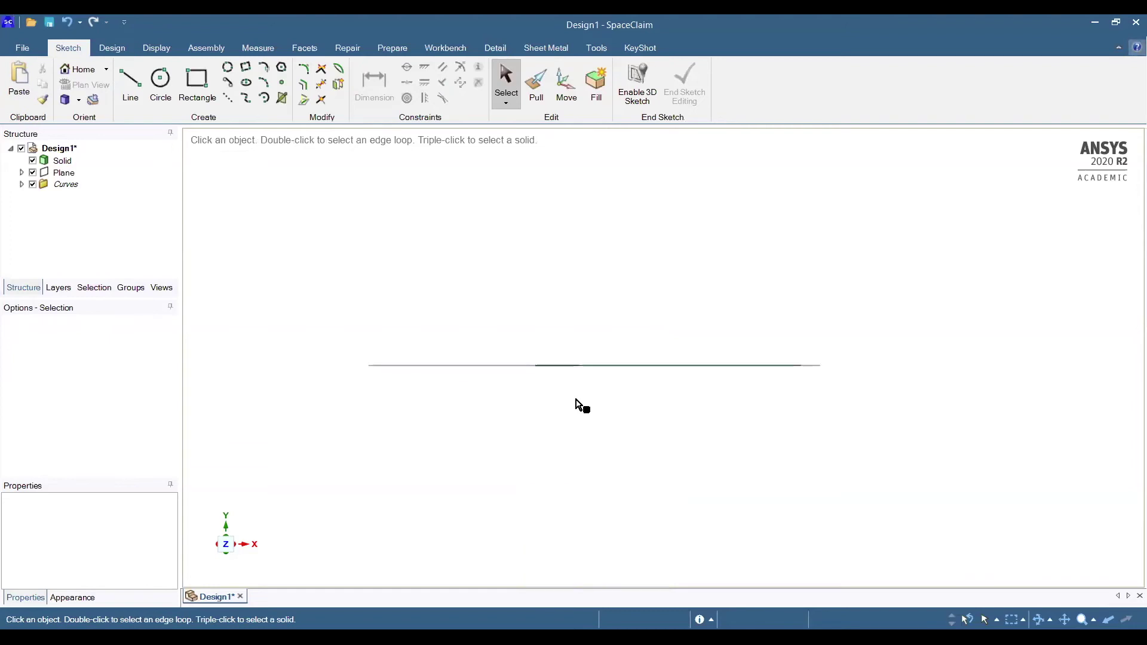
pyautogui.scroll(-1, 564, 395)
pyautogui.moveTo(564, 395); pyautogui.dragTo(550, 412, button='middle')
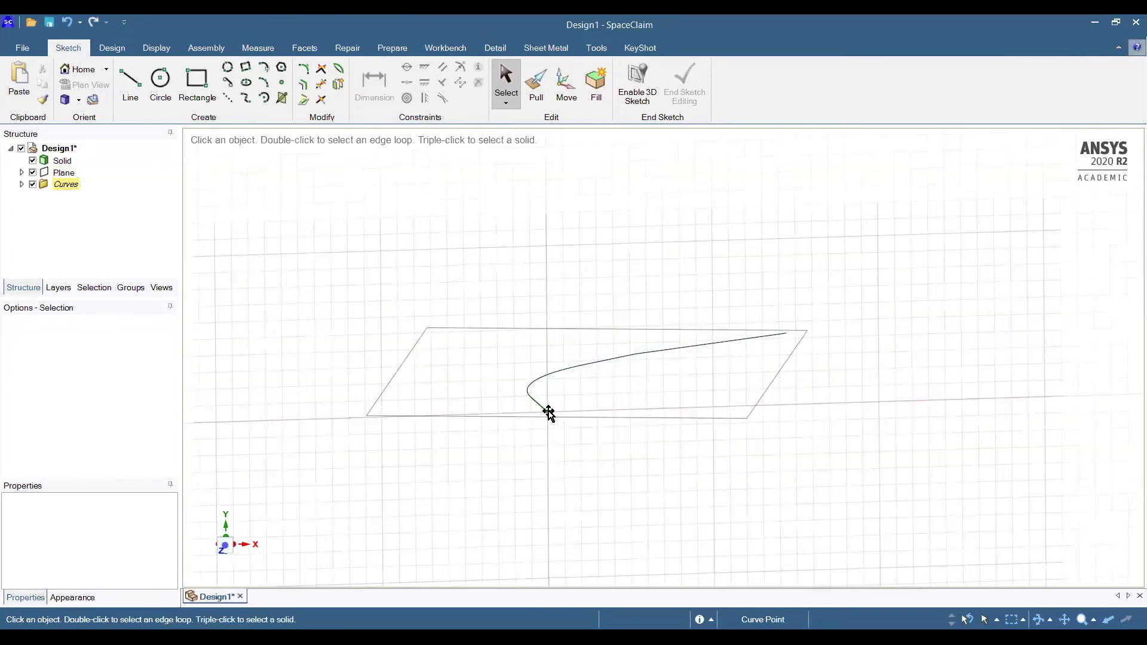
pyautogui.click(548, 413)
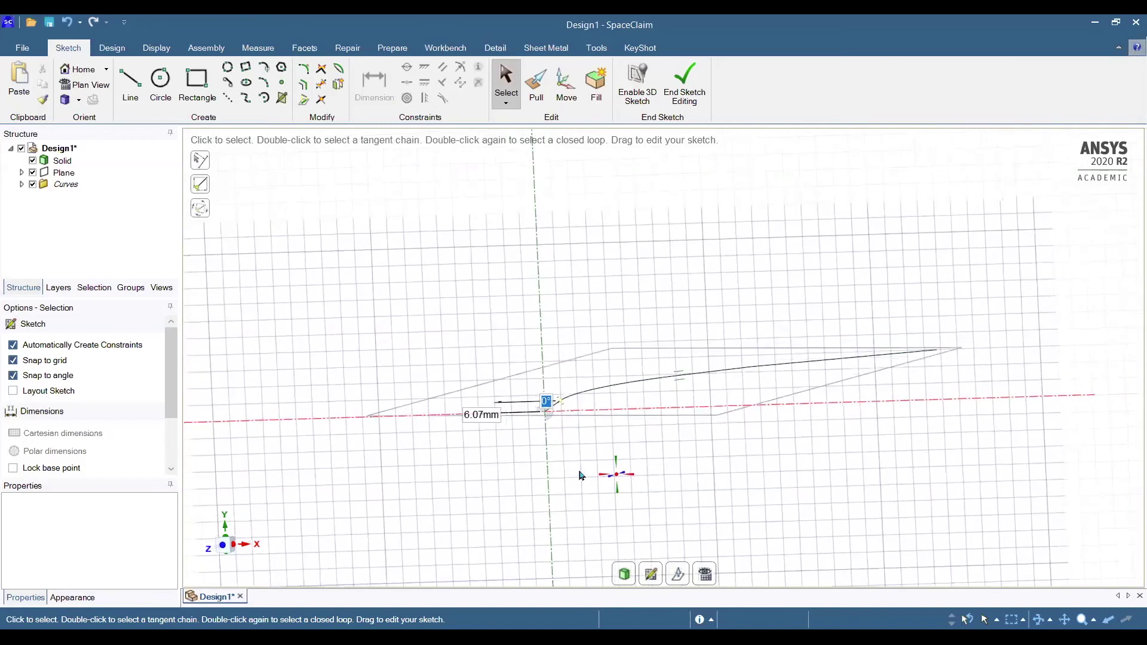
# Sketch a circle about 5.7 mm in diameter centred on the path's endpoint and turn it into a surface with Pull.
pyautogui.click(160, 80)
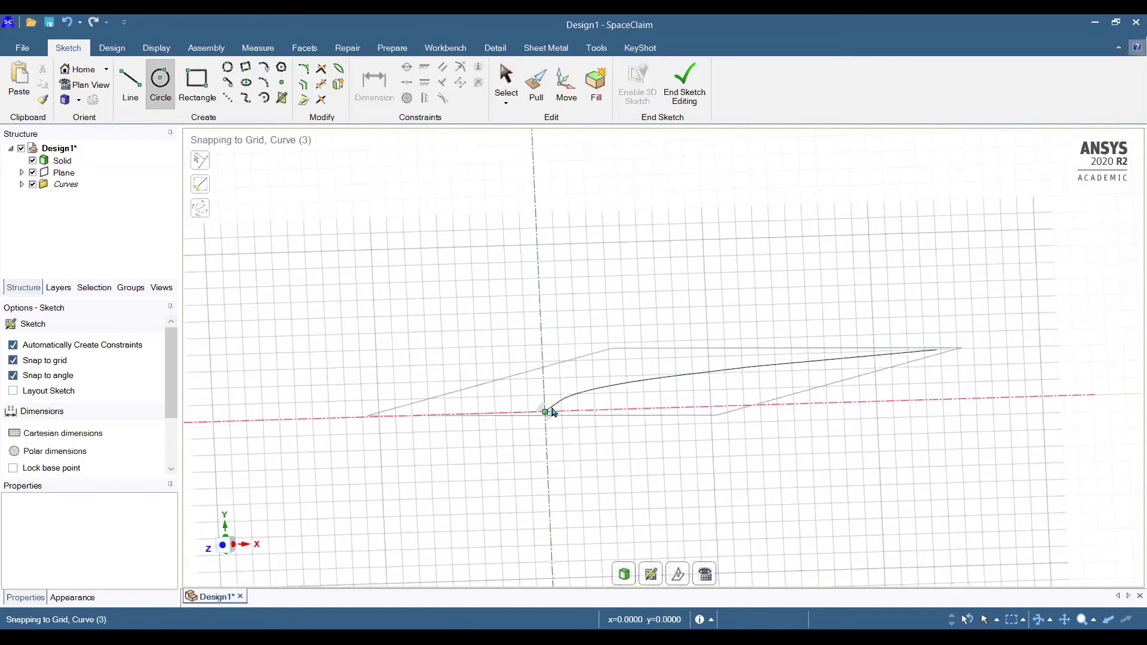
pyautogui.click(546, 412)
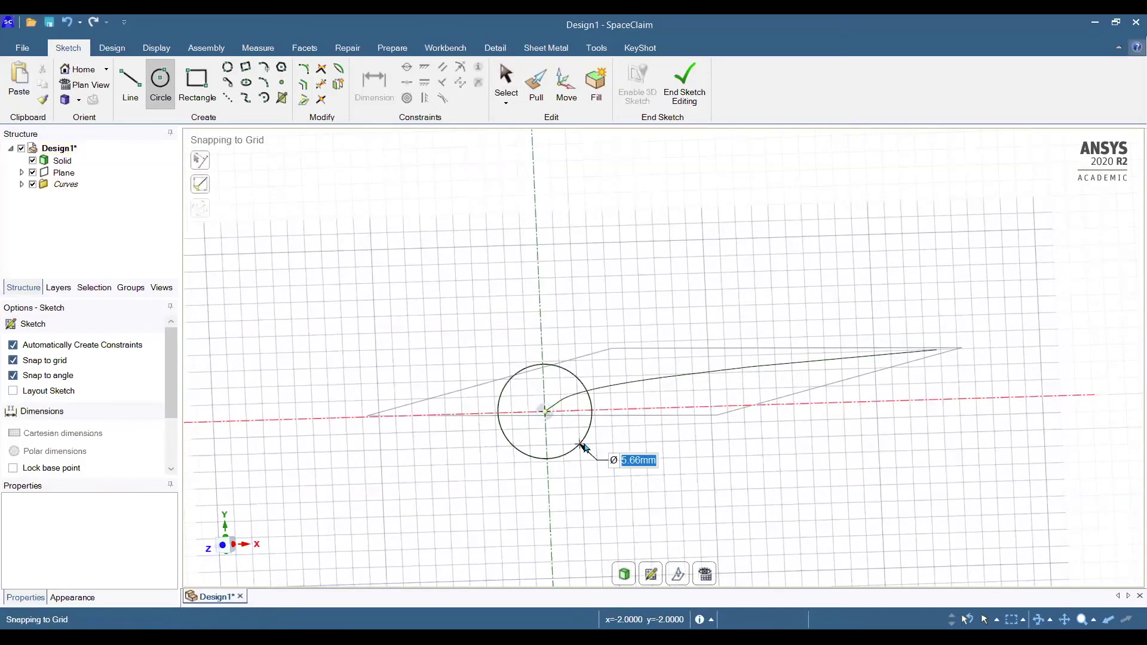
pyautogui.click(614, 456)
pyautogui.scroll(-3, 663, 443)
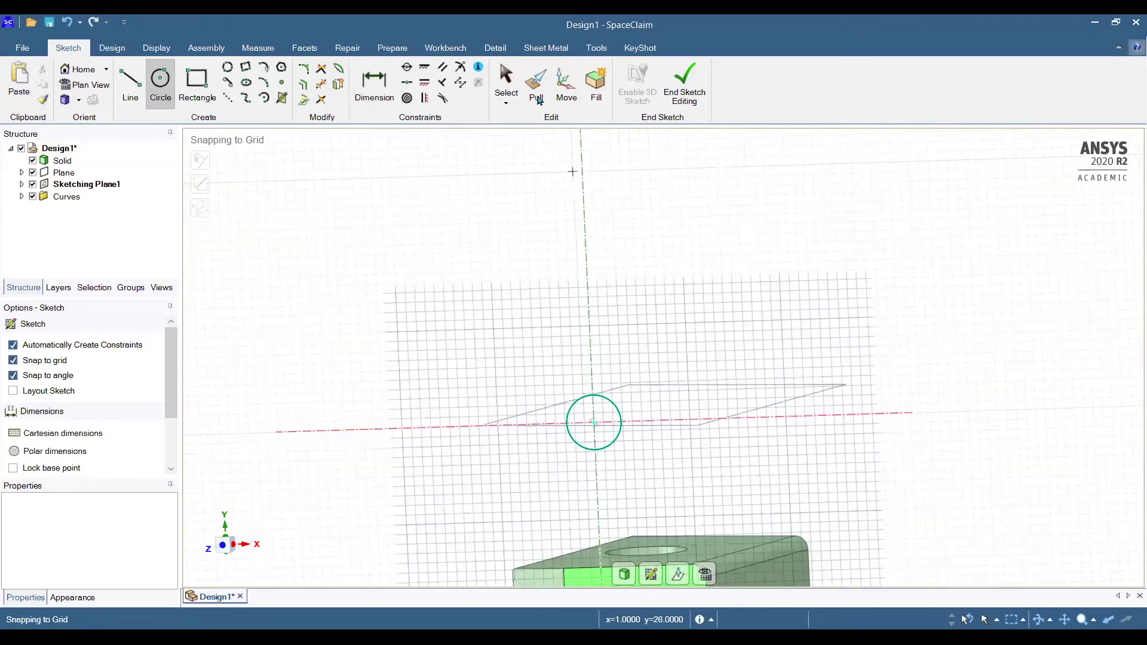
pyautogui.click(533, 84)
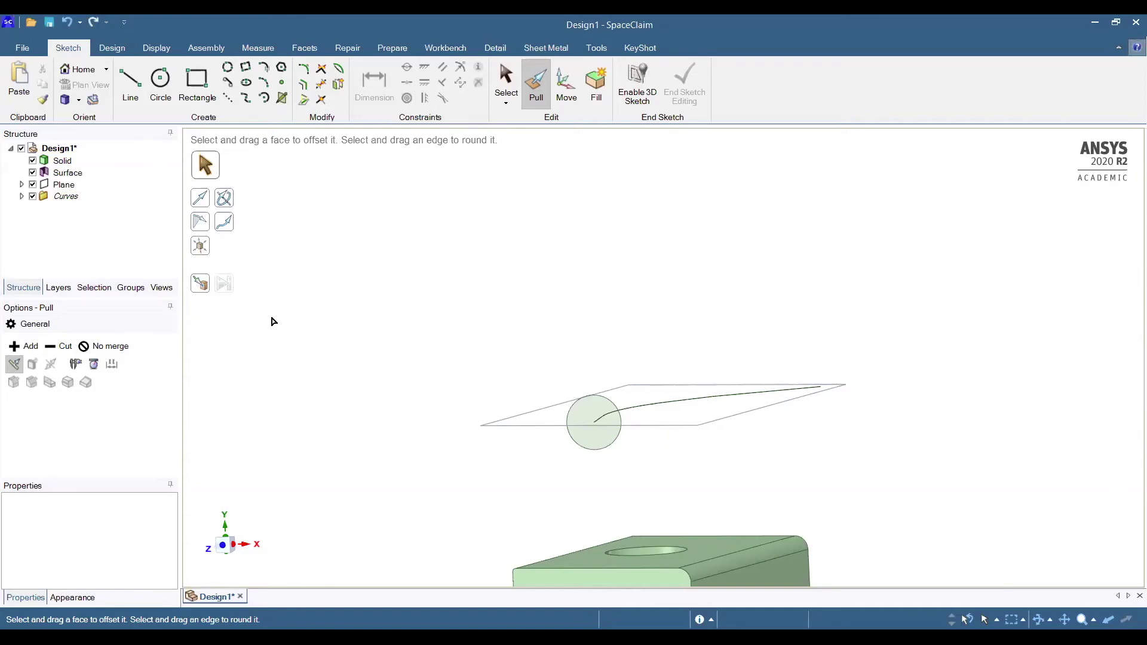
pyautogui.keyDown('ctrl'); pyautogui.moveTo(465, 481); pyautogui.dragTo(464, 313, button='middle'); pyautogui.keyUp('ctrl')
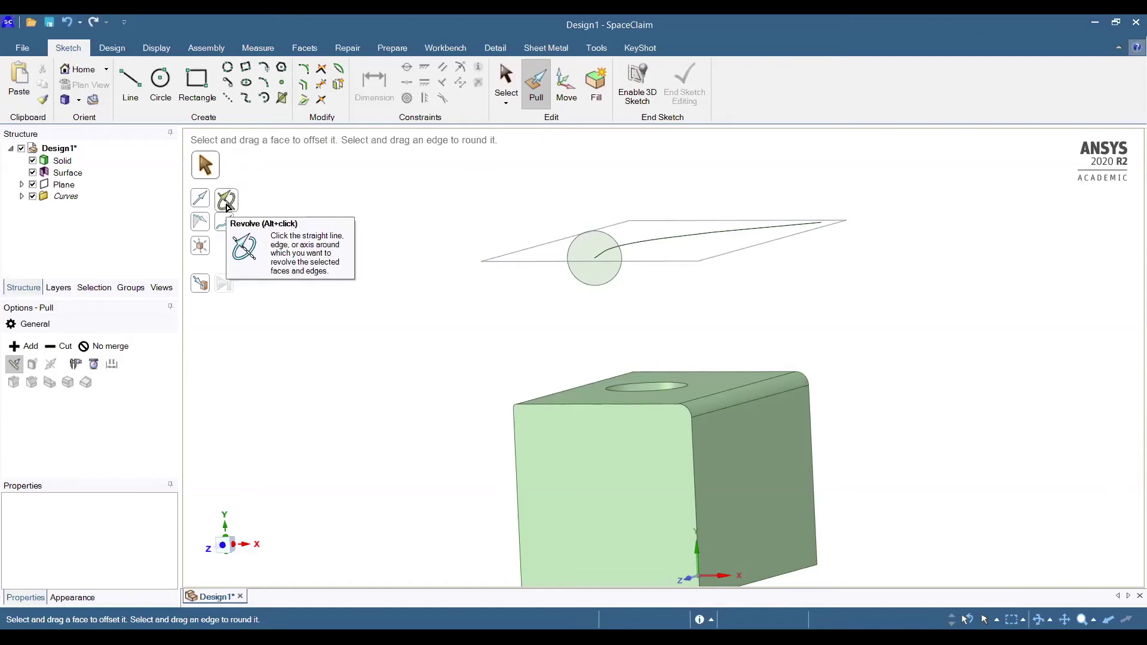
pyautogui.click(227, 206)
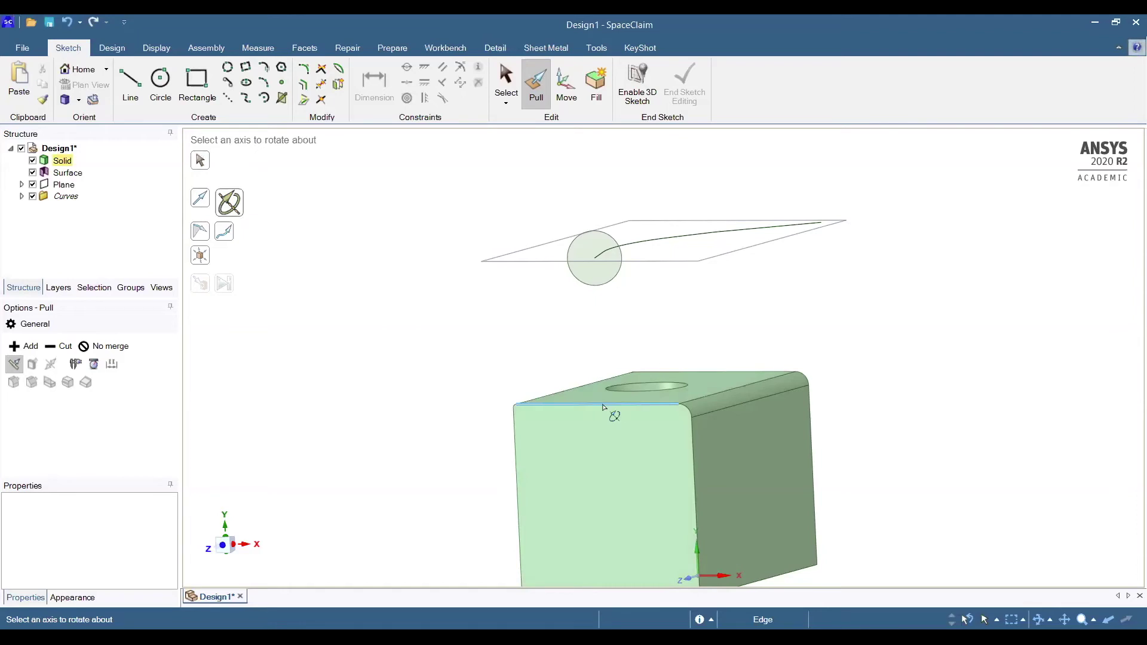
pyautogui.click(602, 406)
pyautogui.click(705, 385)
pyautogui.moveTo(602, 360); pyautogui.dragTo(482, 405)
pyautogui.click(355, 328)
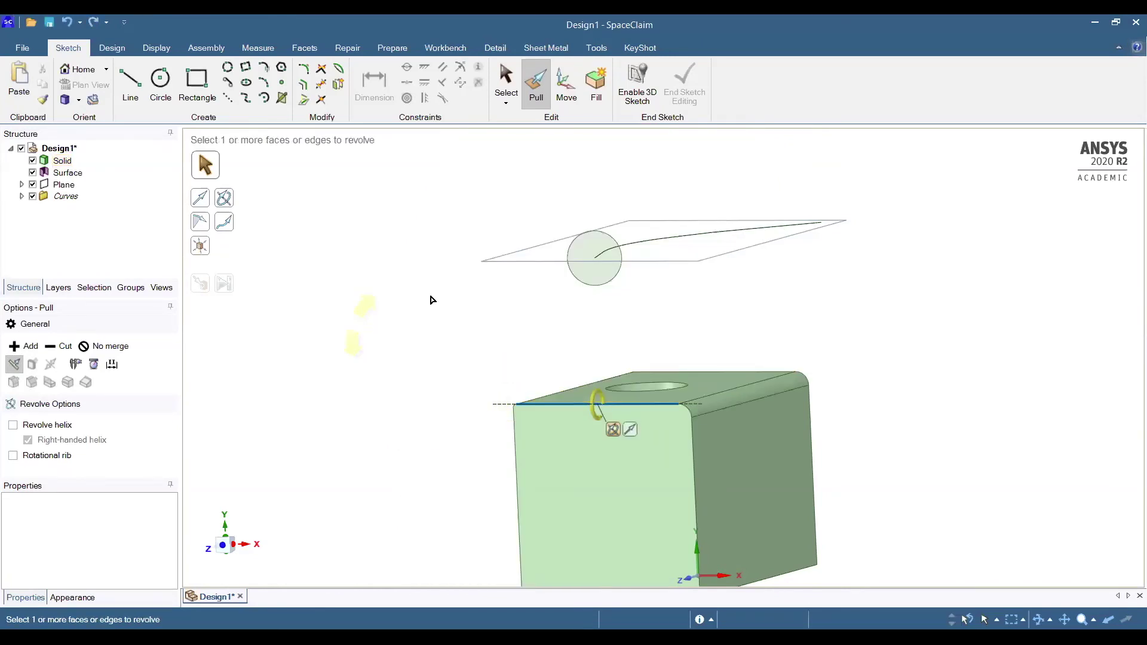
pyautogui.click(230, 233)
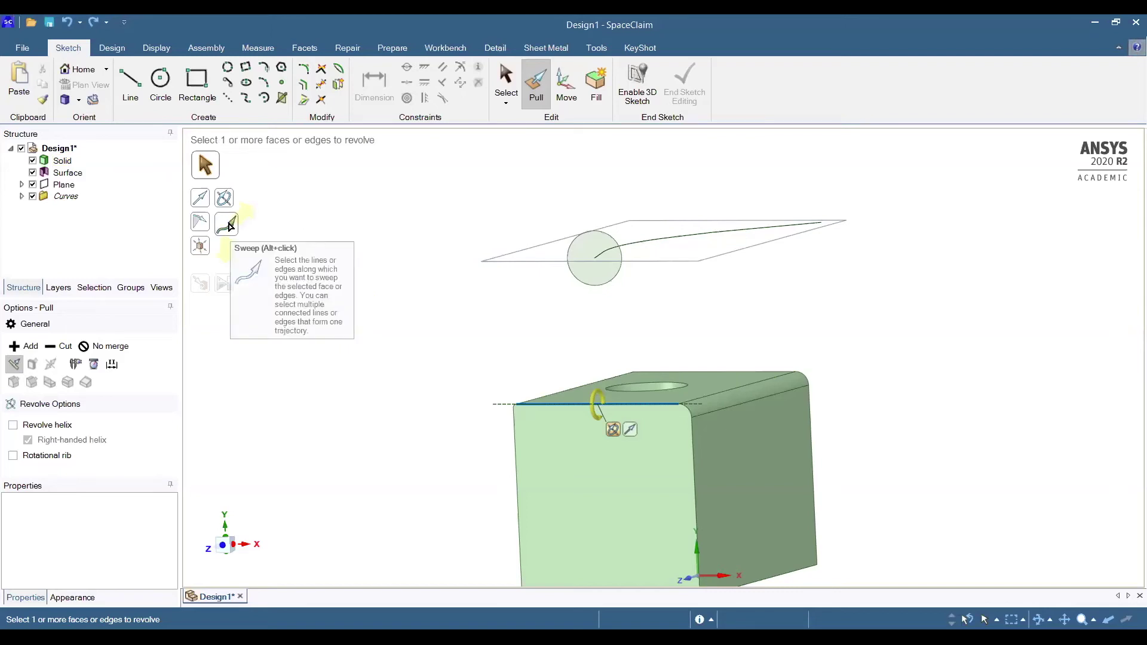
pyautogui.click(231, 227)
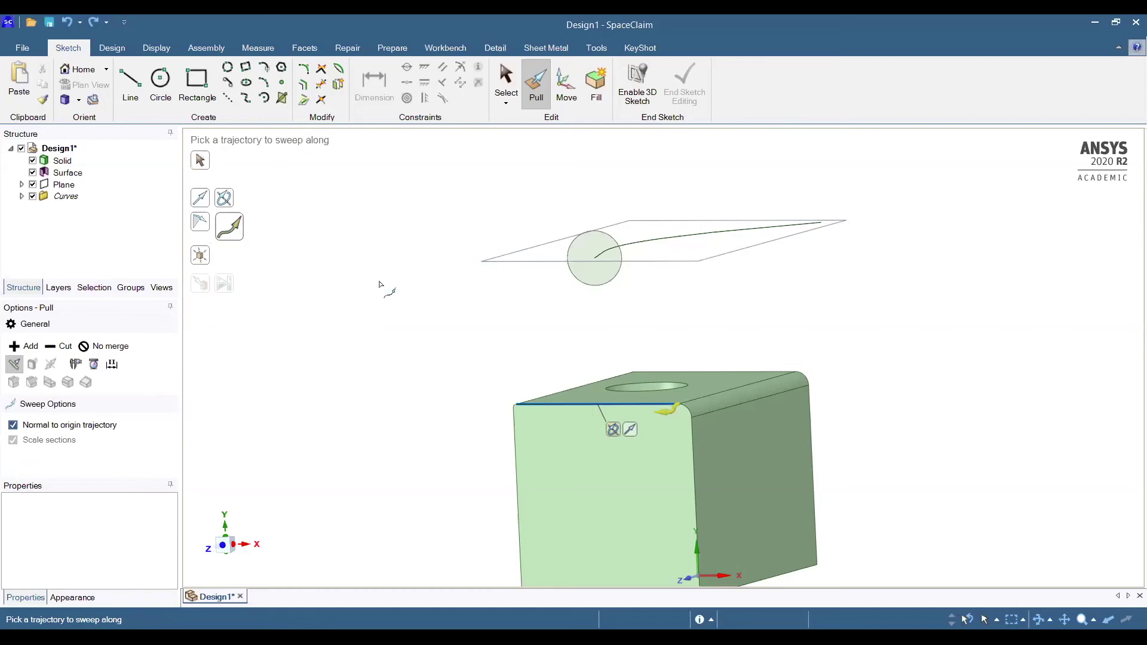
pyautogui.keyDown('ctrl'); pyautogui.moveTo(400, 354); pyautogui.dragTo(380, 452, button='middle'); pyautogui.keyUp('ctrl')
pyautogui.moveTo(595, 399); pyautogui.dragTo(610, 443, button='middle')
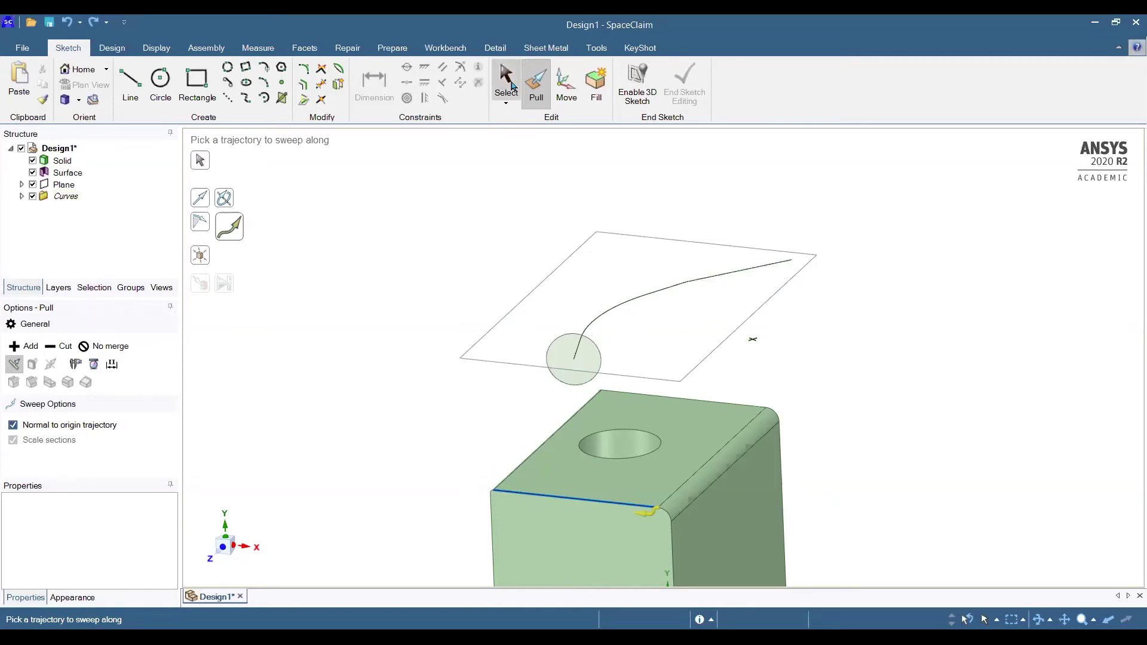
# Sweep the circular face along the whole curved path with Pull to form a solid bent rod above the block.
pyautogui.click(511, 85)
pyautogui.click(567, 349)
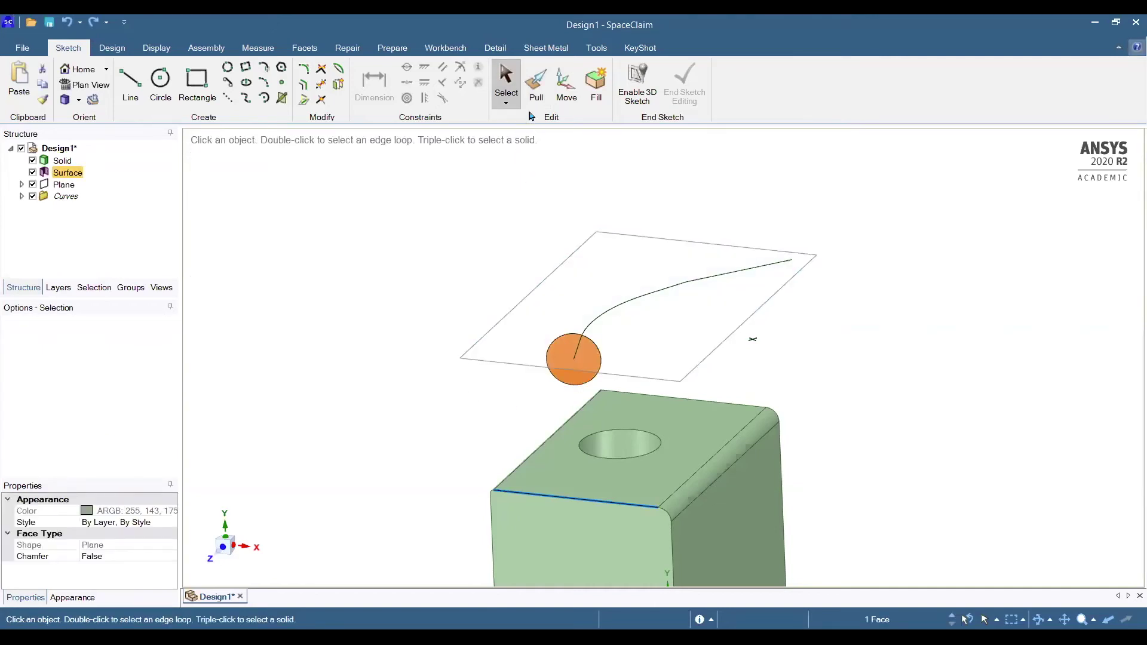
pyautogui.click(535, 86)
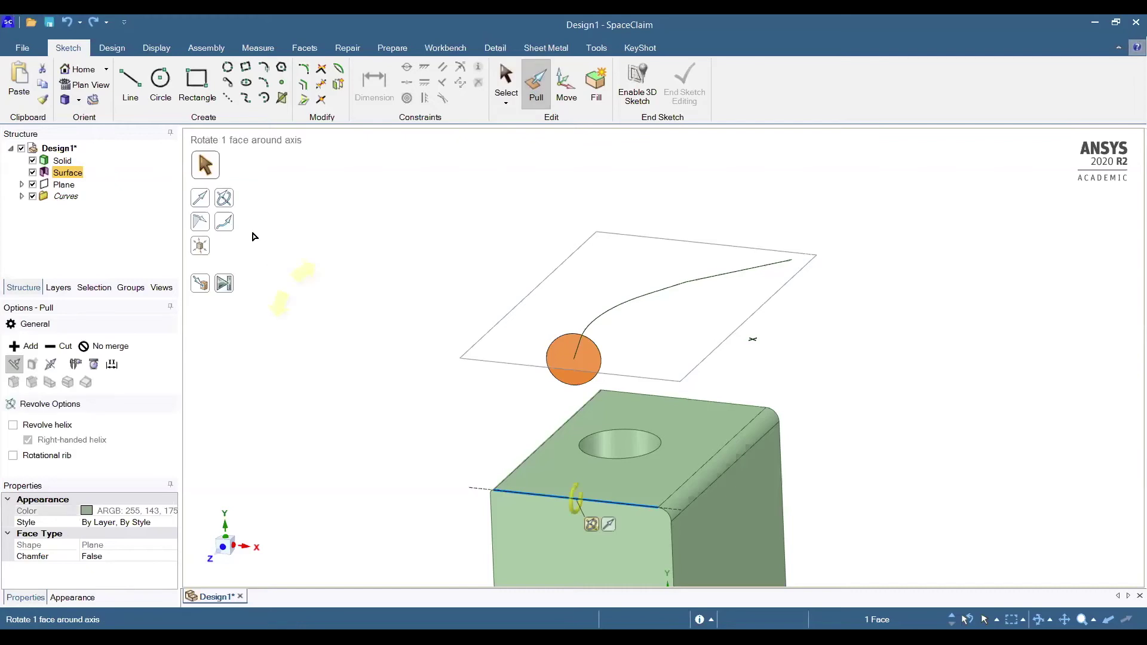
pyautogui.click(225, 222)
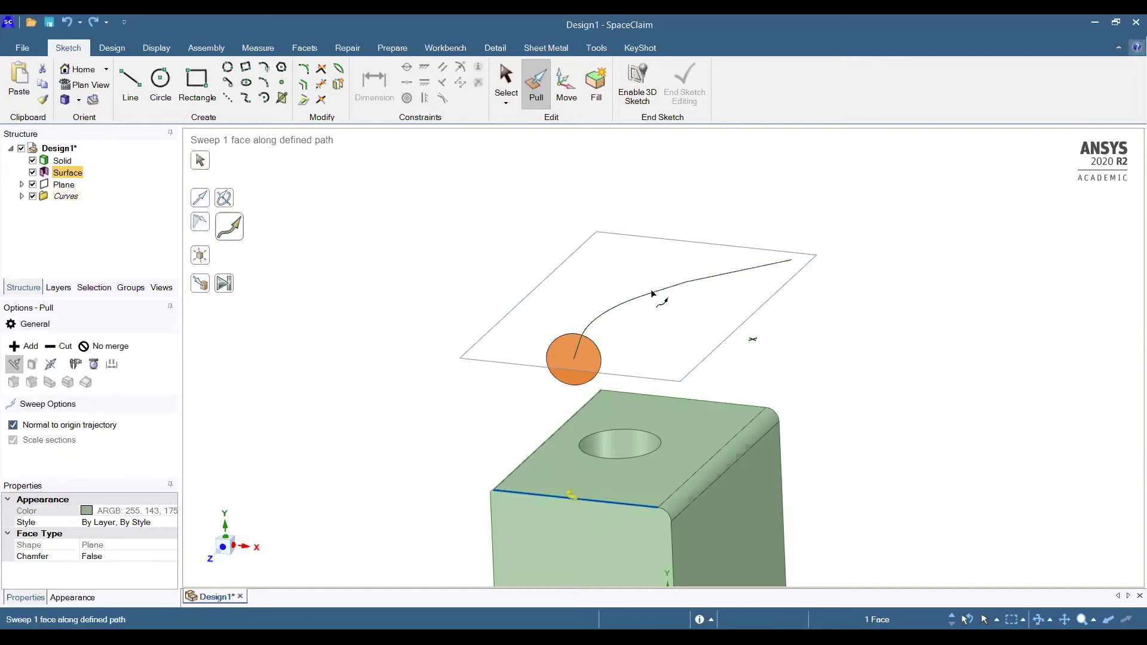
pyautogui.click(581, 340)
pyautogui.moveTo(682, 309); pyautogui.dragTo(678, 276, button='middle')
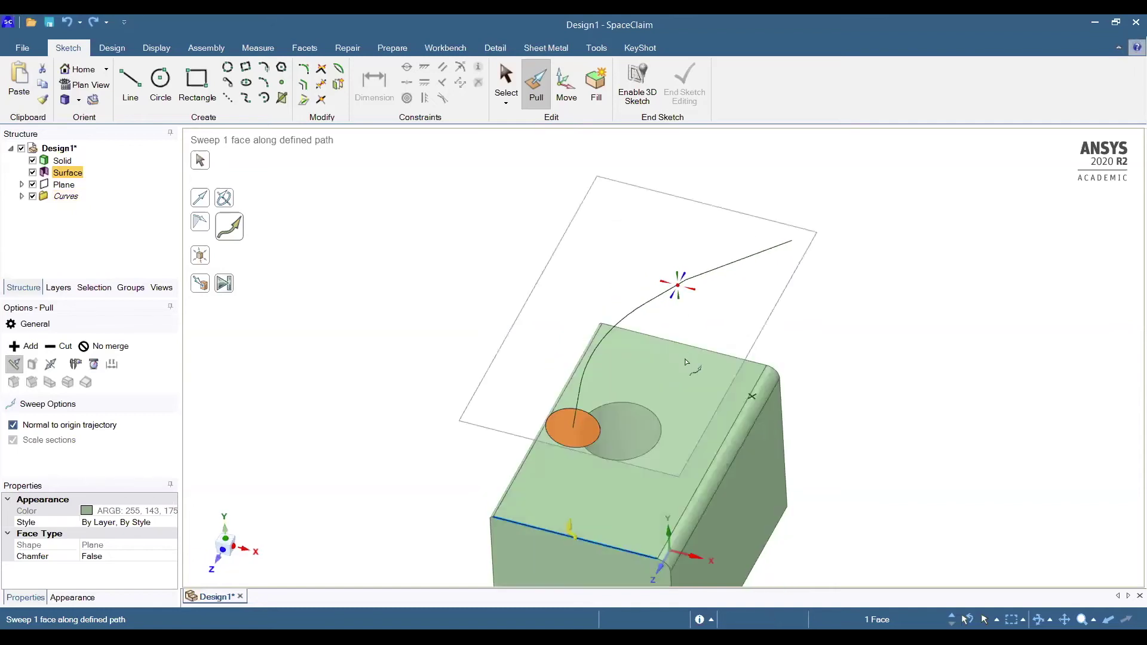
pyautogui.click(745, 259)
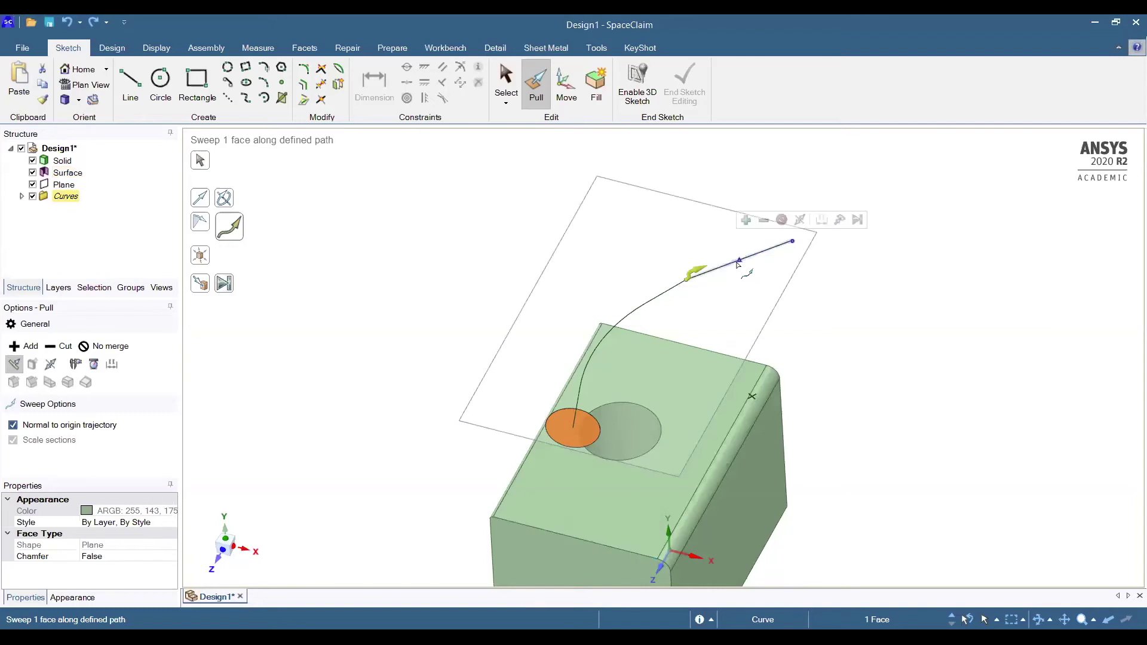
pyautogui.click(662, 296)
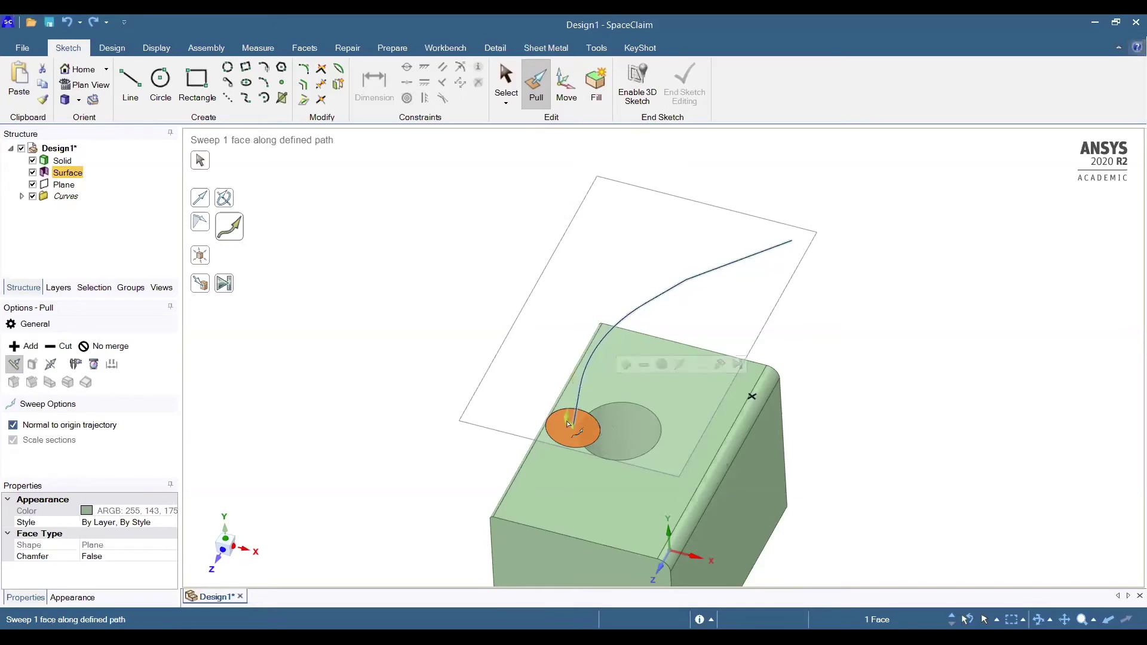
pyautogui.moveTo(566, 431); pyautogui.dragTo(812, 294)
pyautogui.click(866, 408)
pyautogui.moveTo(854, 390); pyautogui.dragTo(858, 354, button='middle')
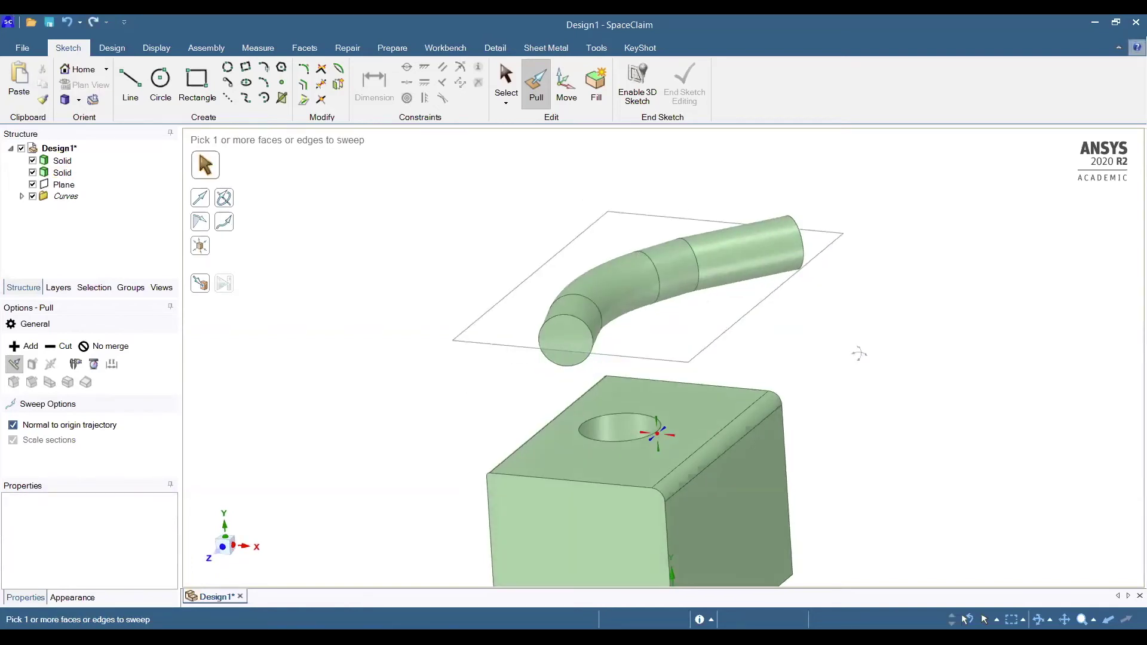
pyautogui.moveTo(859, 357)
pyautogui.mouseDown(button='middle')
pyautogui.moveTo(801, 341)
pyautogui.moveTo(894, 348)
pyautogui.moveTo(883, 349)
pyautogui.mouseUp(button='middle')
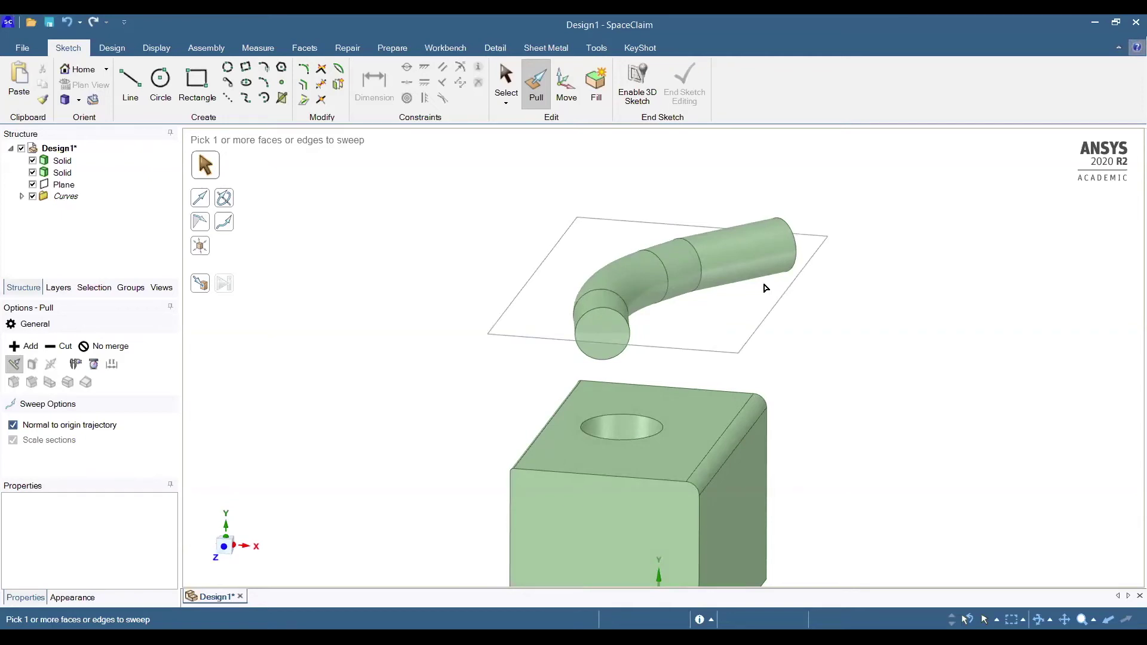
pyautogui.press('Escape')
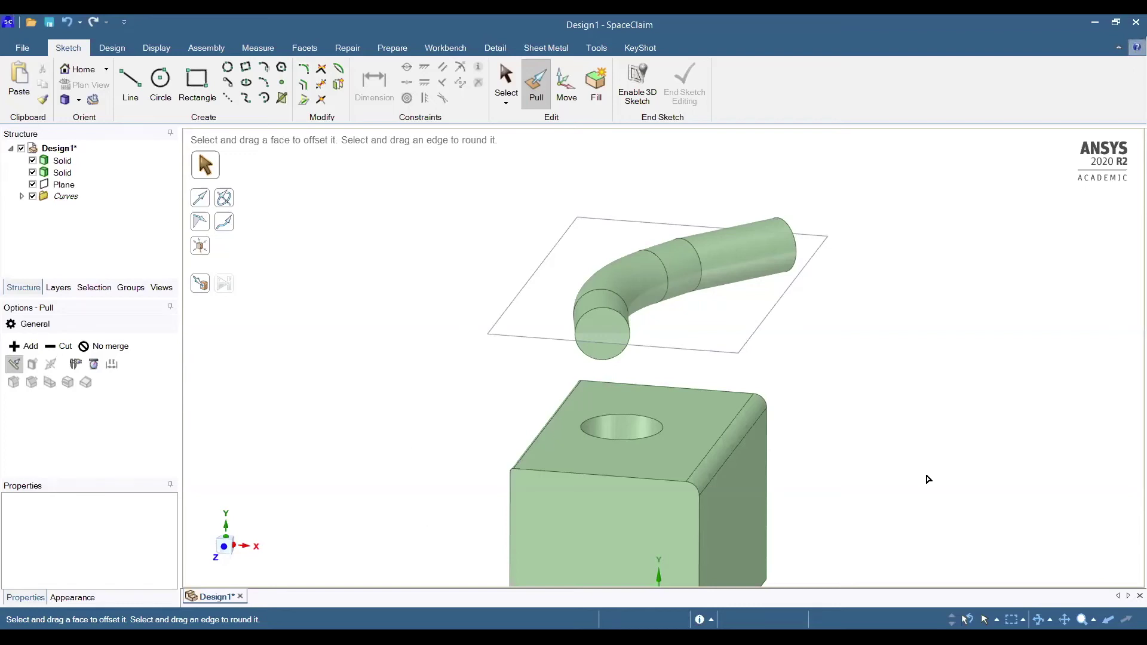
# Move the offset plane about 27.6 mm down along the Y axis so that it cuts through the block's lower half.
pyautogui.keyDown('shift'); pyautogui.moveTo(924, 446); pyautogui.dragTo(900, 312, button='middle'); pyautogui.keyUp('shift')
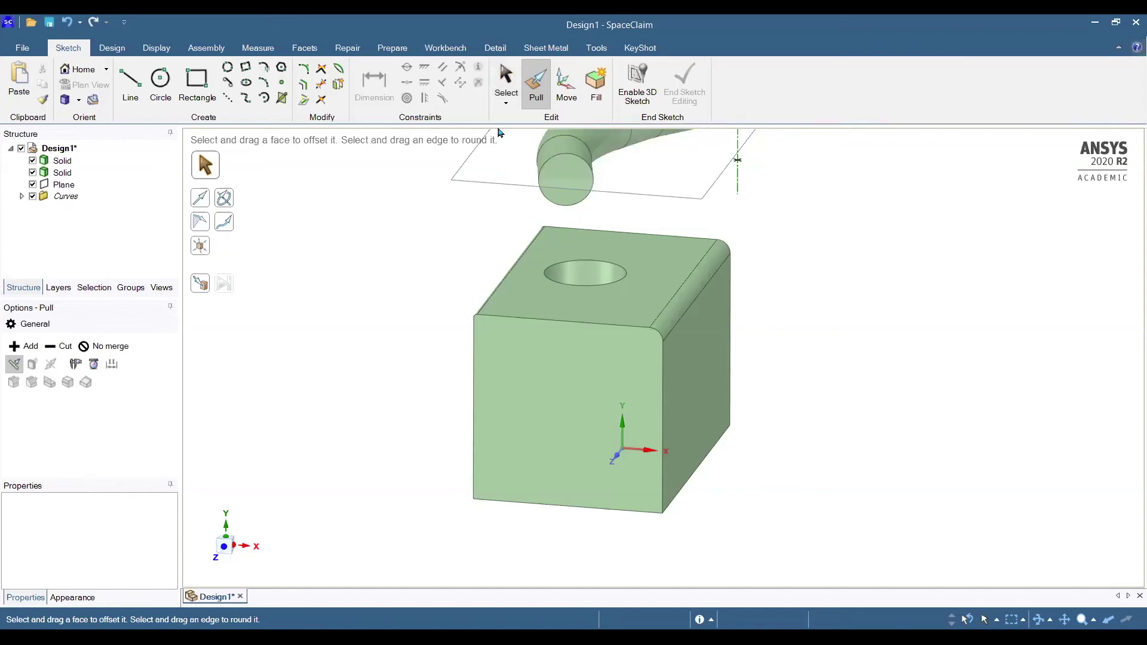
pyautogui.click(496, 80)
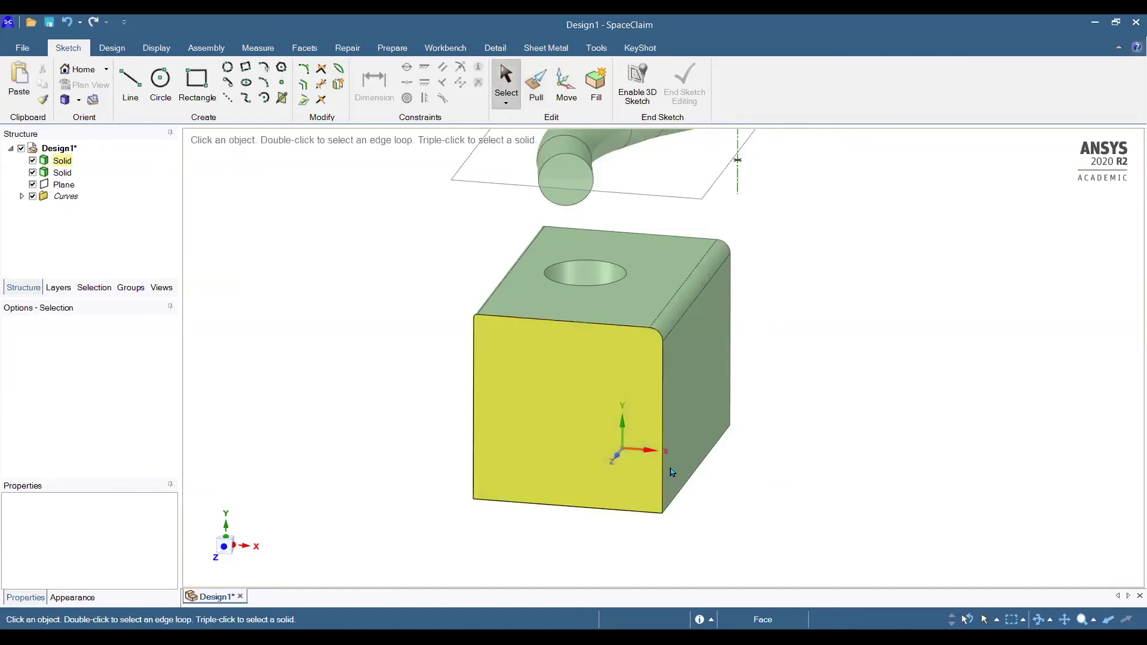
pyautogui.click(703, 366)
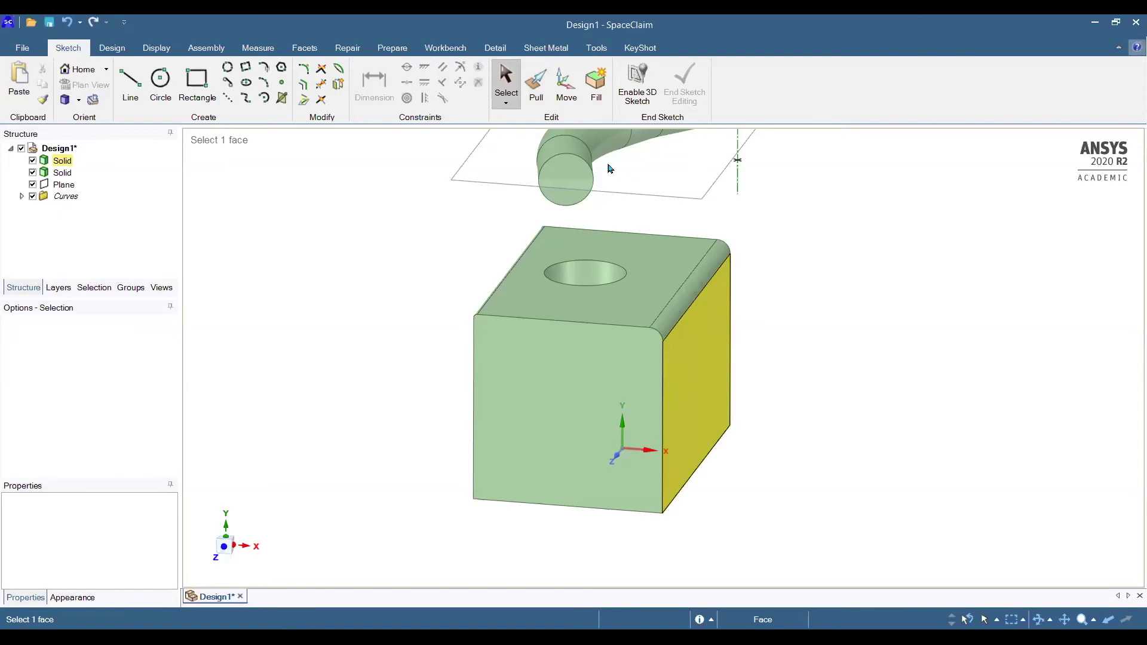
pyautogui.click(685, 216)
pyautogui.click(696, 202)
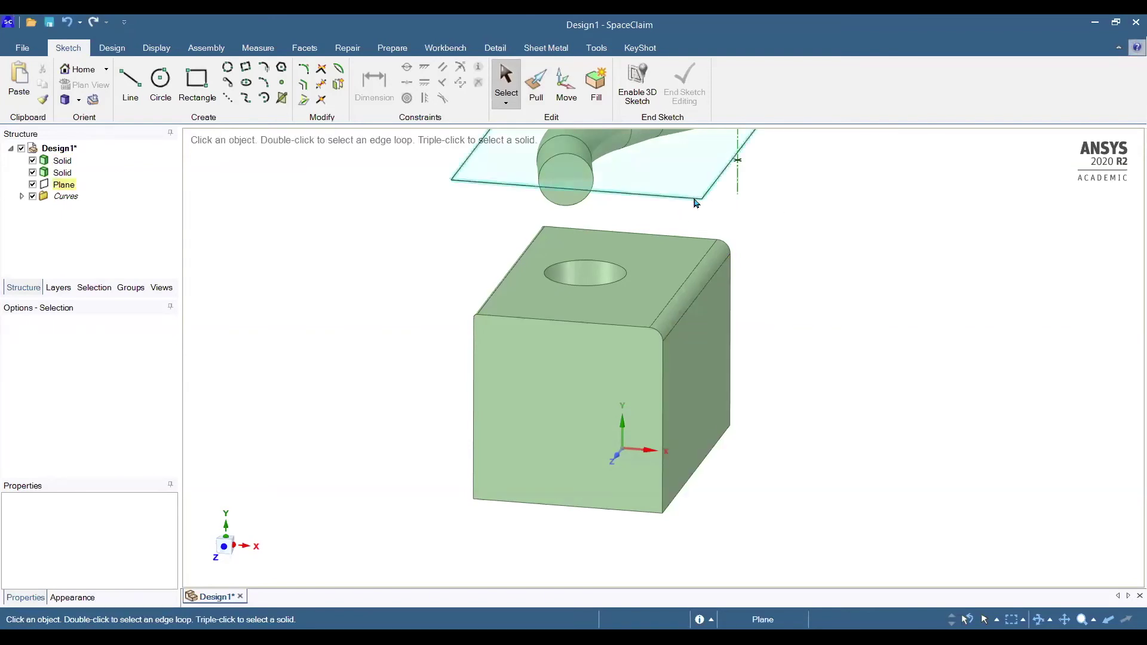
pyautogui.click(565, 95)
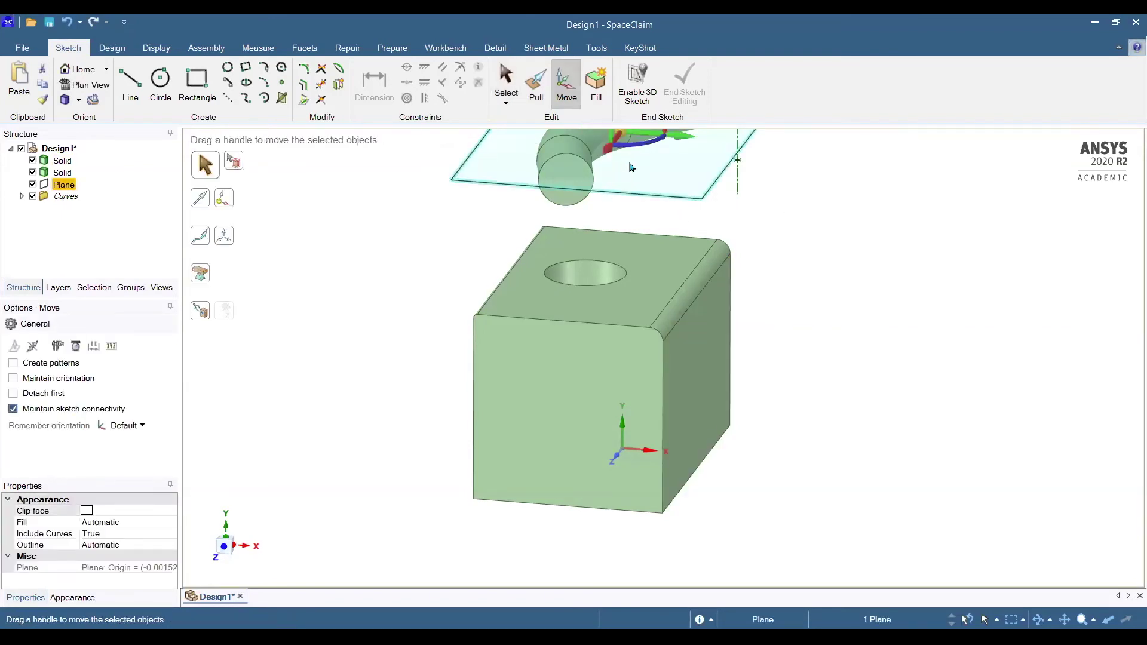
pyautogui.keyDown('ctrl'); pyautogui.moveTo(878, 251); pyautogui.dragTo(862, 287, button='middle'); pyautogui.keyUp('ctrl')
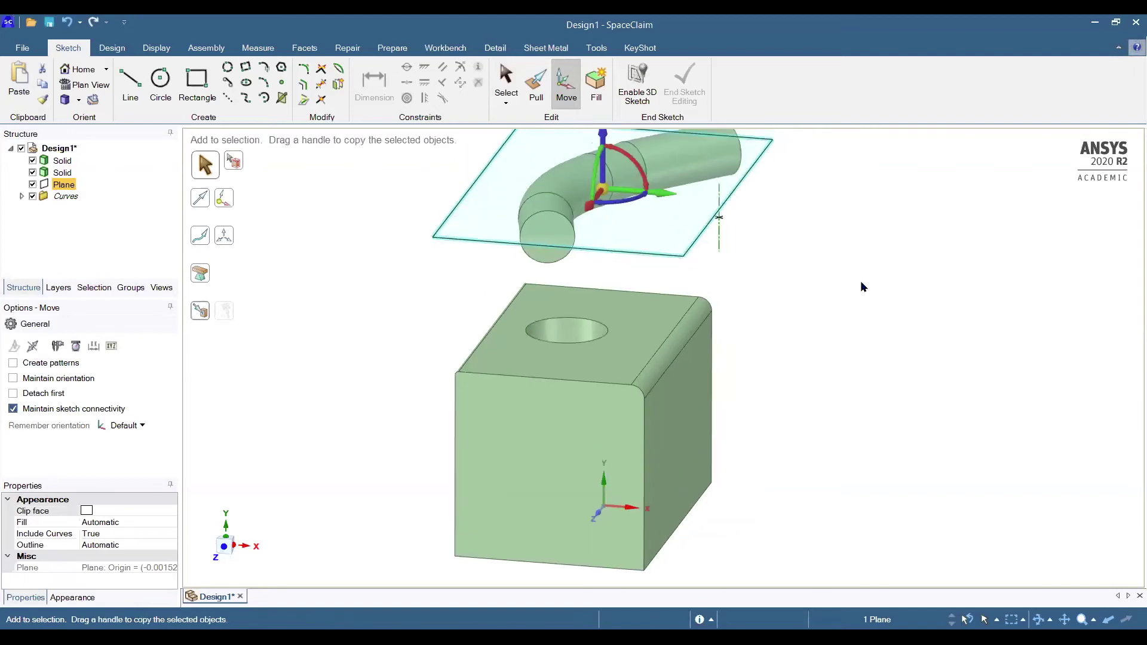
pyautogui.moveTo(603, 182); pyautogui.dragTo(603, 480)
pyautogui.moveTo(926, 307); pyautogui.dragTo(875, 386, button='middle')
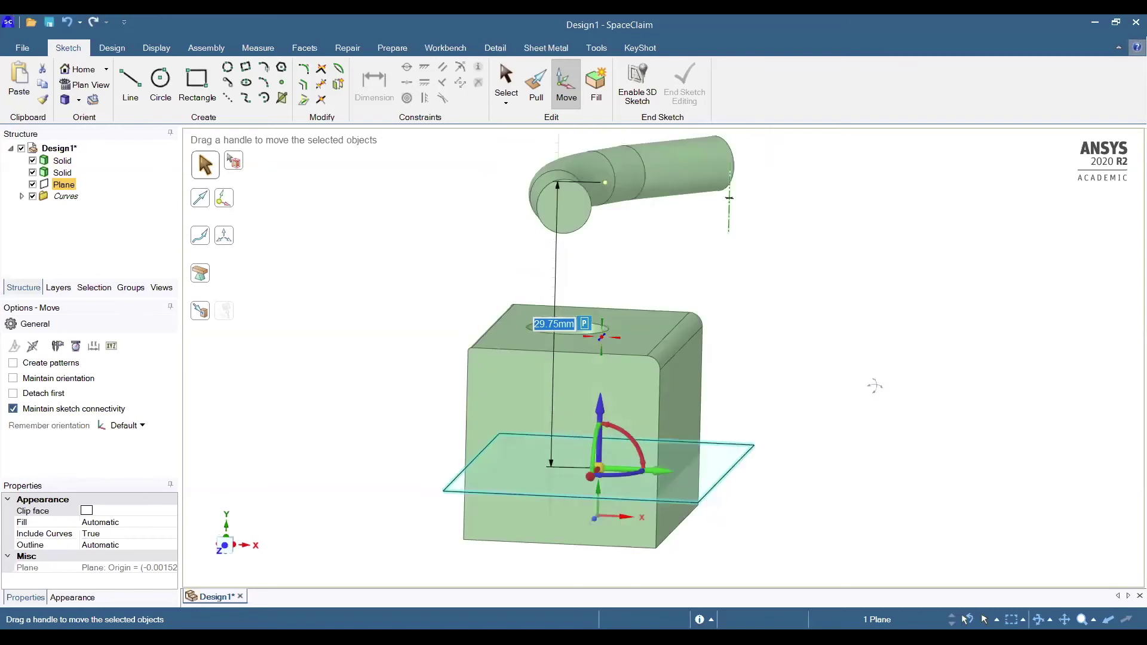
pyautogui.moveTo(604, 411); pyautogui.dragTo(603, 391)
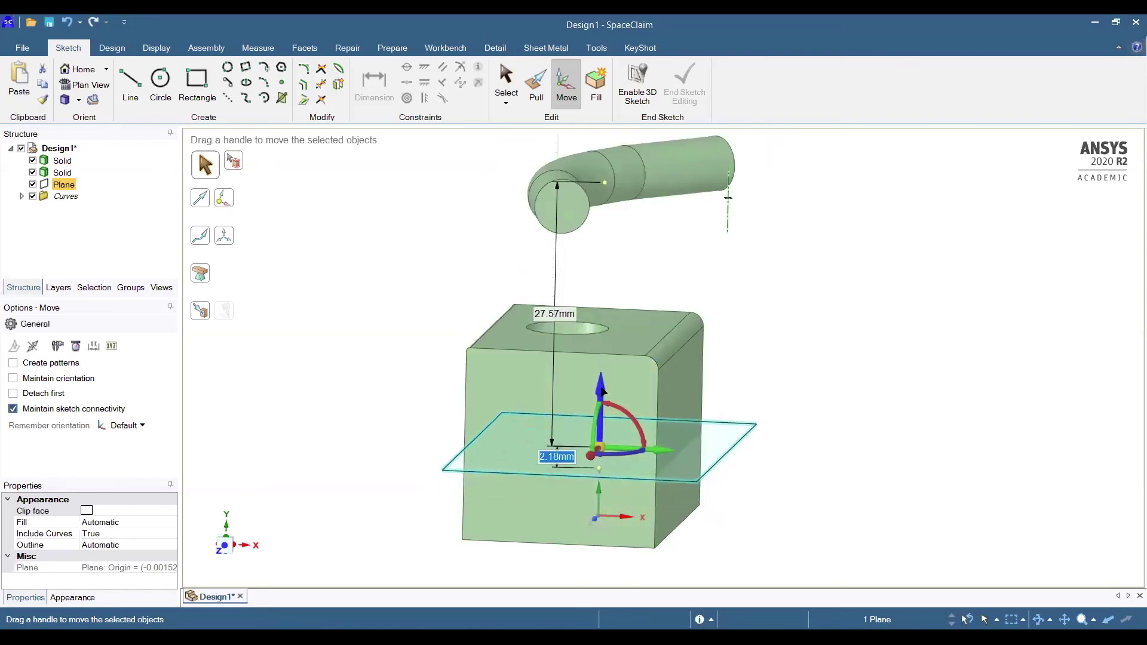
pyautogui.click(862, 307)
pyautogui.click(687, 93)
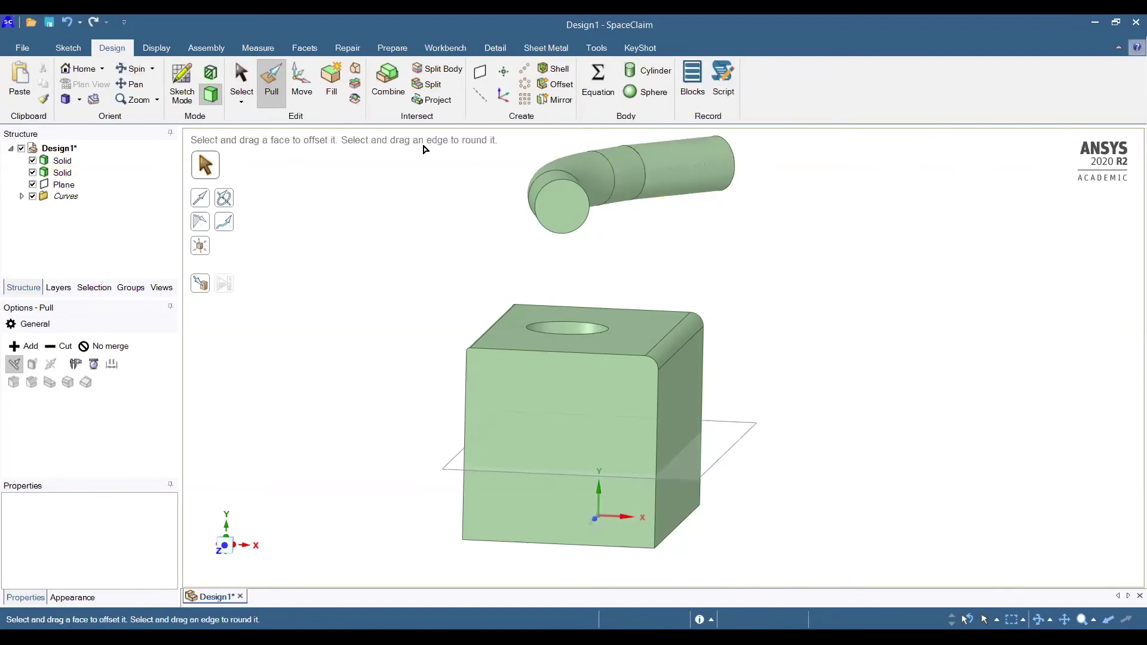
# Split the block into two solid bodies with Split Body, using the offset plane as the cutter and keeping both parts.
pyautogui.click(441, 74)
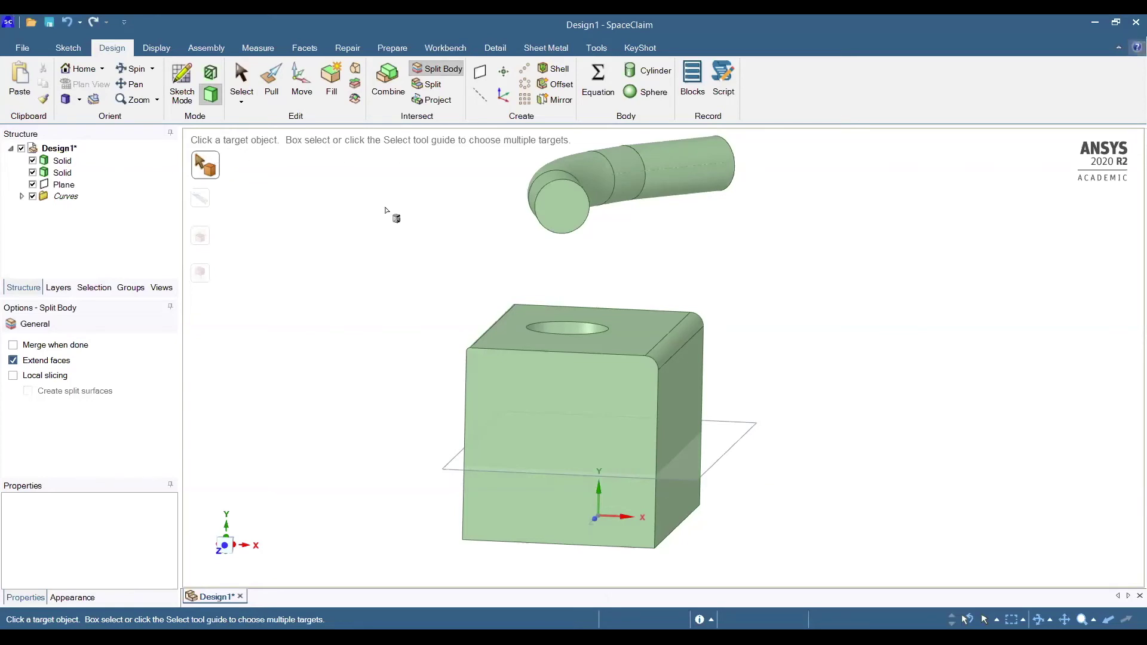
pyautogui.click(508, 375)
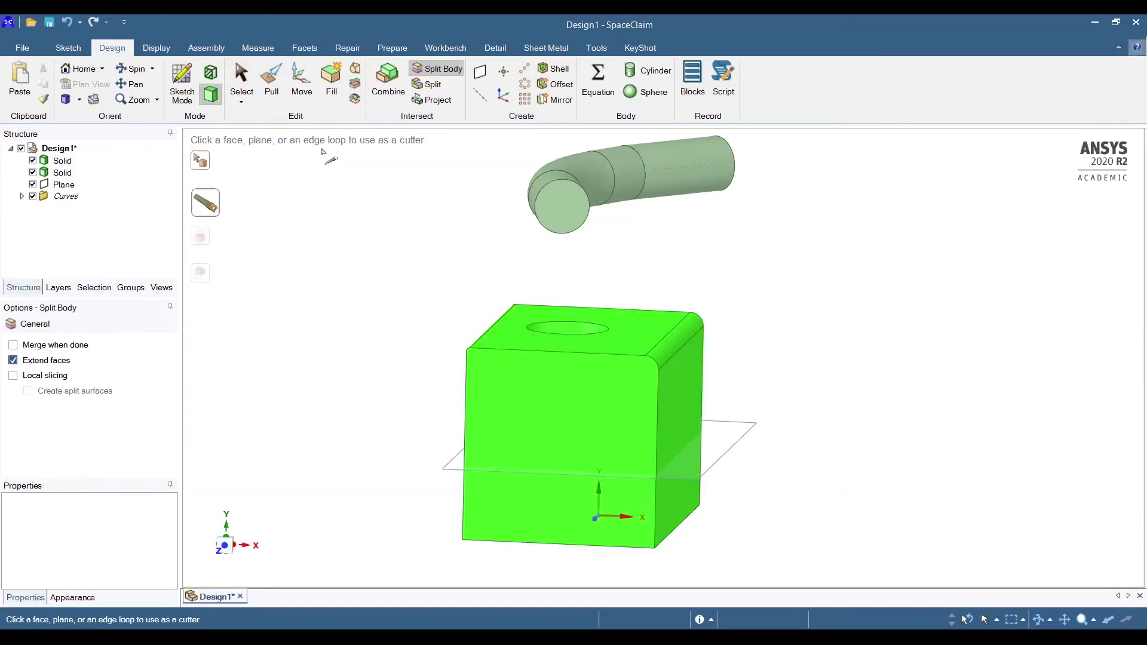
pyautogui.click(744, 443)
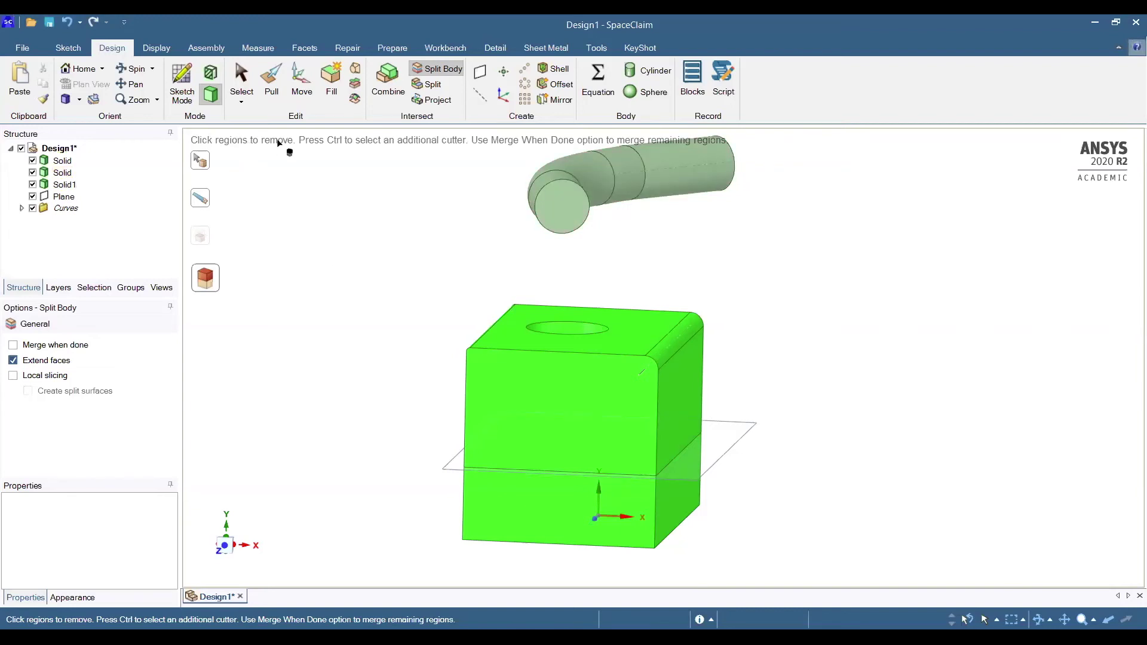
pyautogui.click(610, 389)
pyautogui.press('Escape')
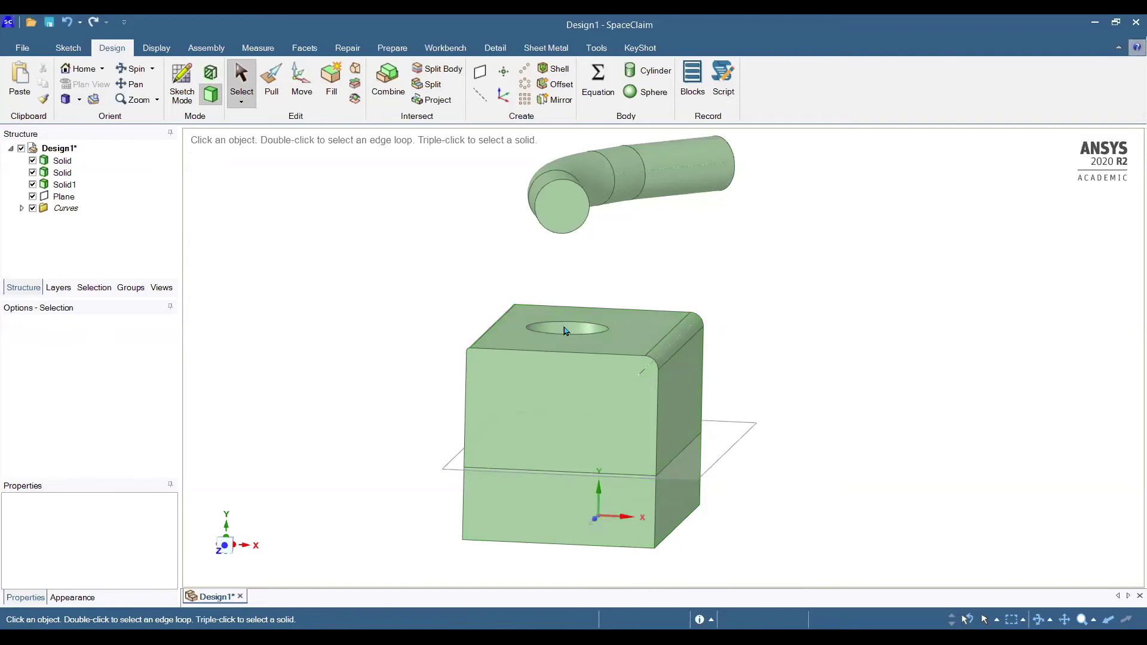
pyautogui.click(612, 389)
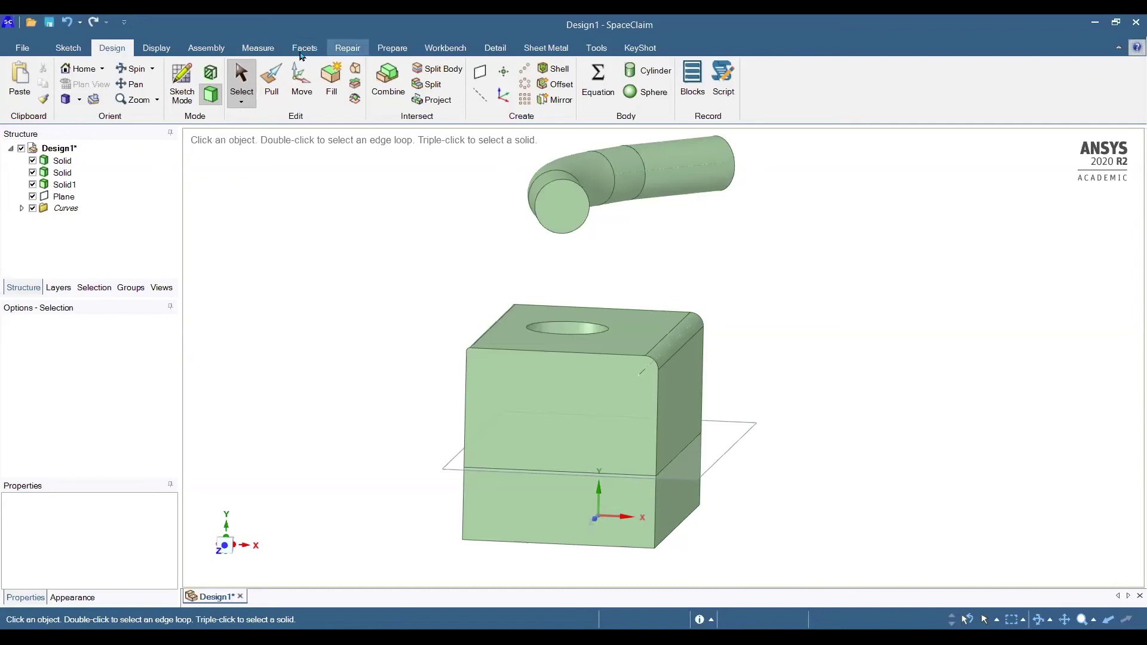
# Insert Workbench Presentation.scdoc into the current design as an assembly component.
pyautogui.click(258, 53)
pyautogui.click(185, 50)
pyautogui.click(132, 51)
pyautogui.click(187, 51)
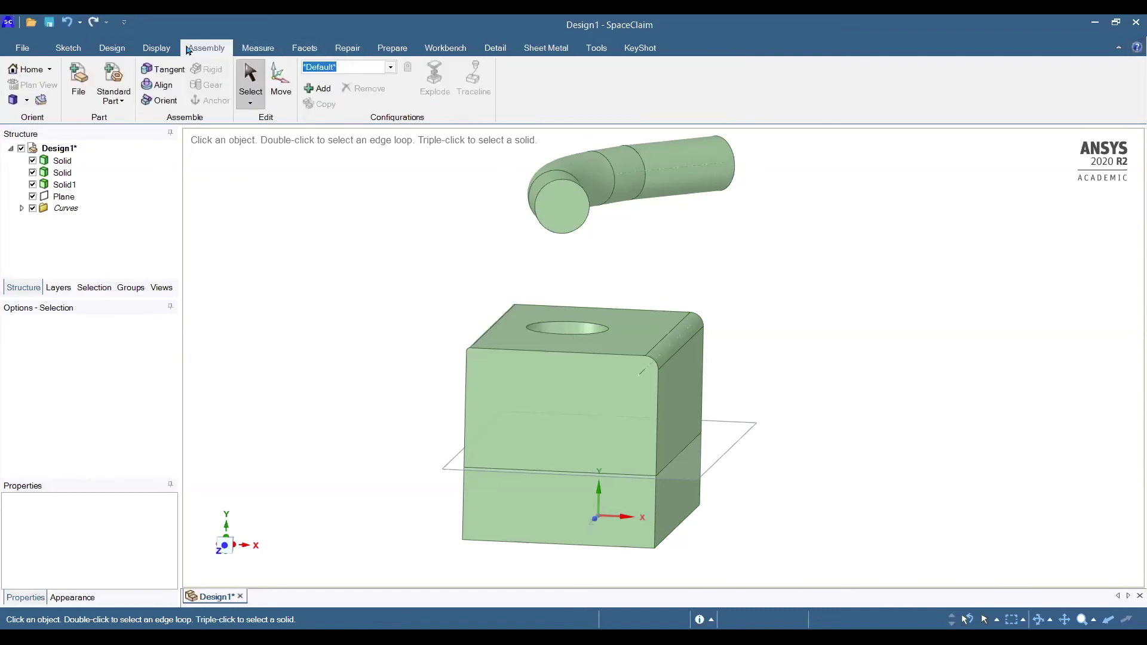
pyautogui.click(78, 101)
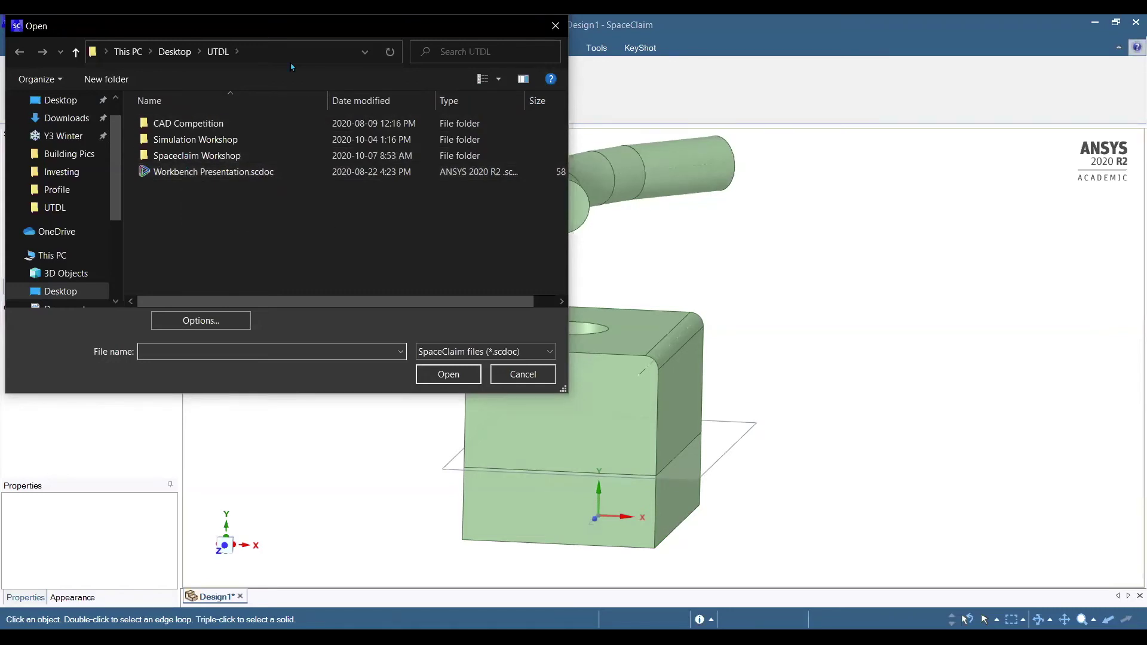
pyautogui.click(555, 26)
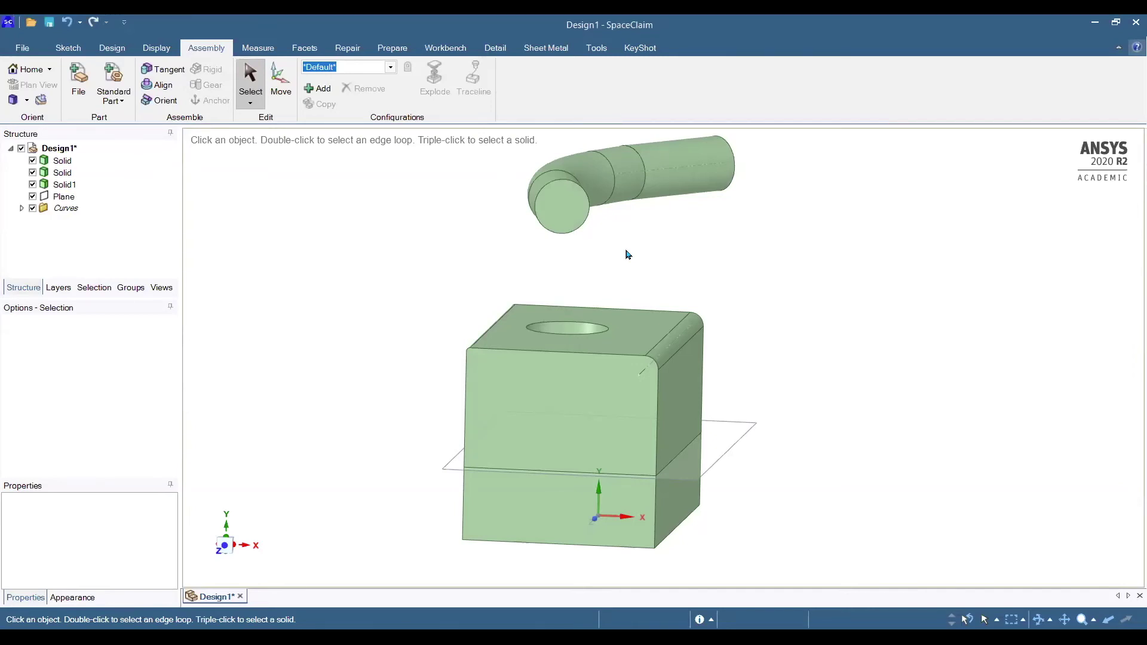
pyautogui.hotkey('ctrl', 'o')
pyautogui.doubleClick(208, 172)
pyautogui.moveTo(595, 375)
pyautogui.mouseDown(button='middle')
pyautogui.moveTo(548, 363)
pyautogui.moveTo(489, 484)
pyautogui.moveTo(560, 429)
pyautogui.moveTo(597, 370)
pyautogui.mouseUp(button='middle')
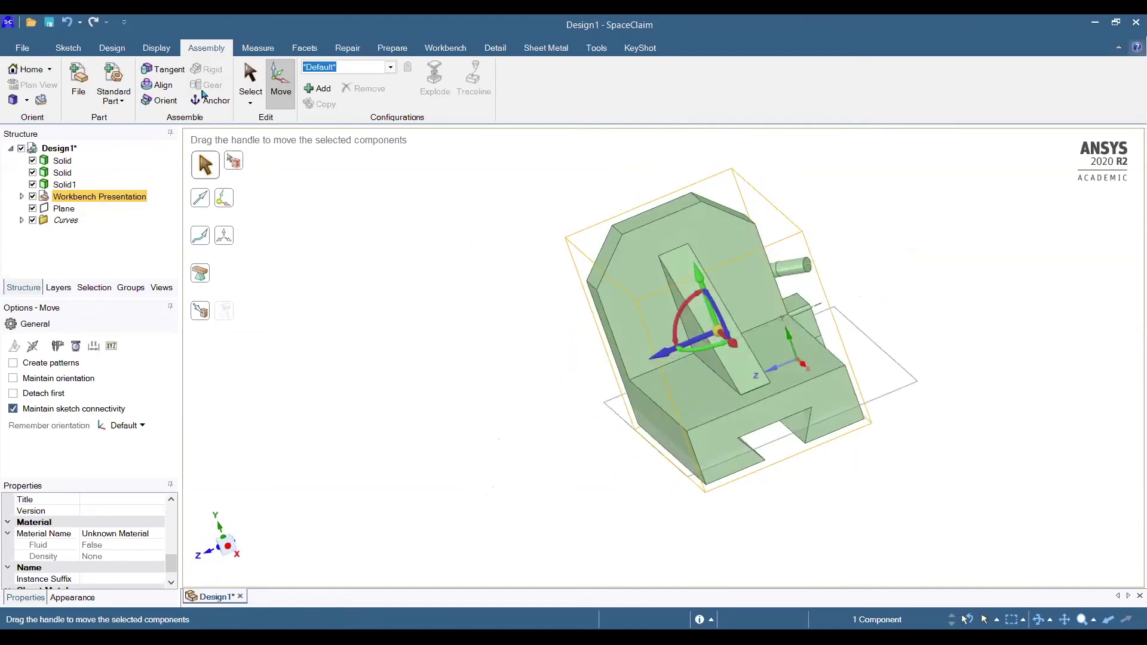
# Move the Workbench Presentation component about 60.5 mm along the Z axis, away from the block and bent rod.
pyautogui.click(63, 49)
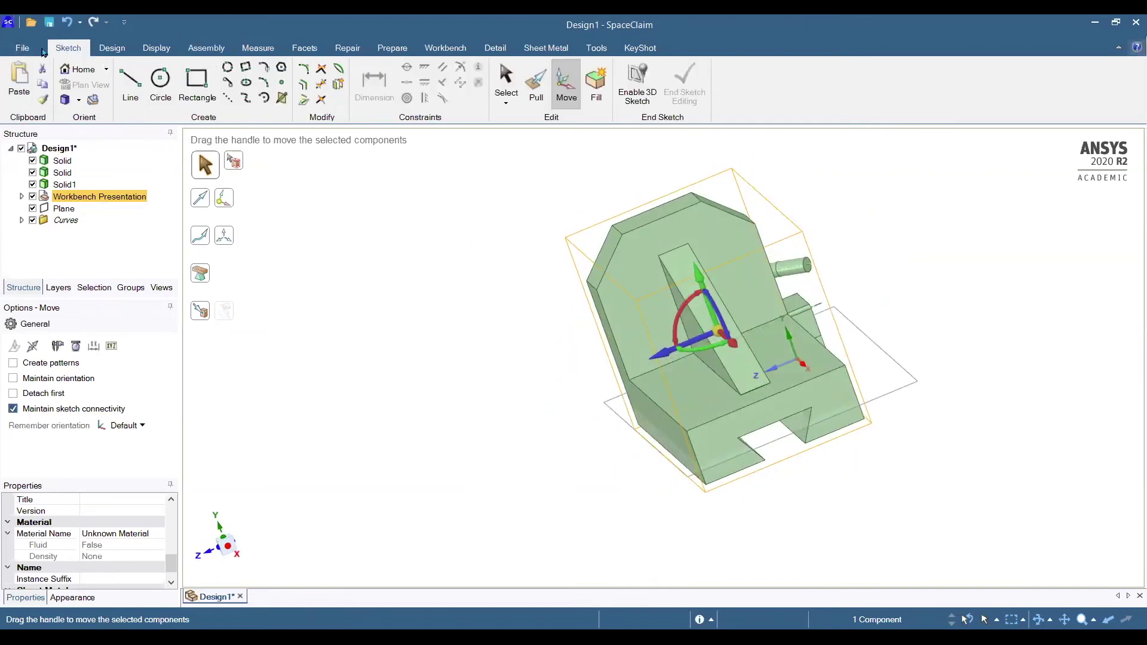
pyautogui.click(36, 49)
pyautogui.click(676, 368)
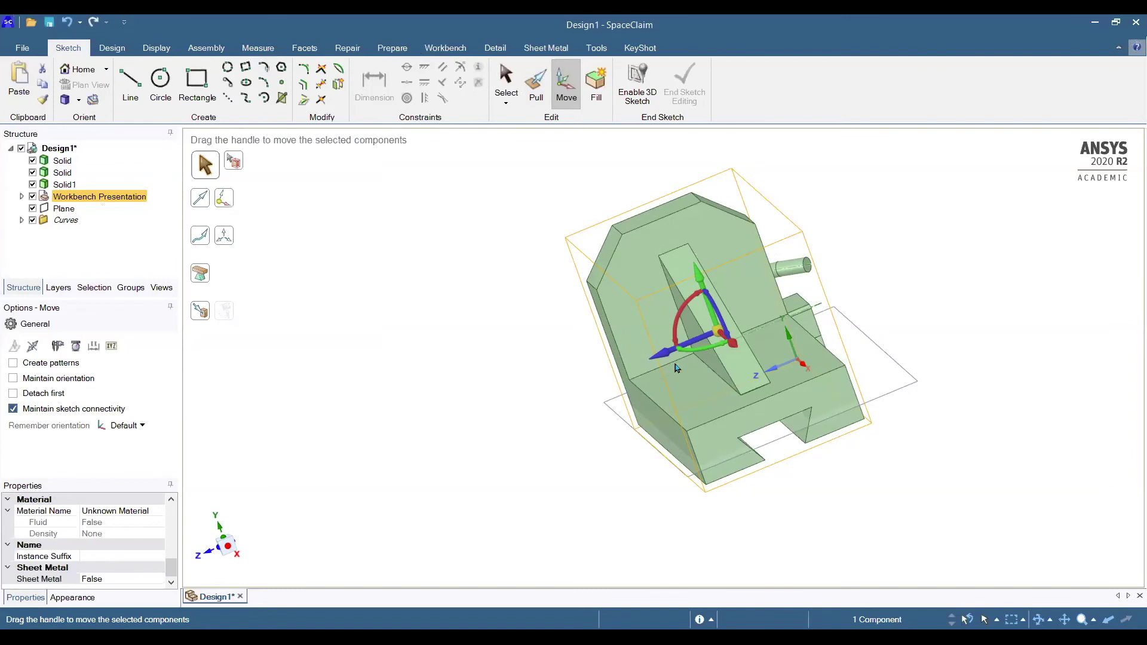
pyautogui.moveTo(666, 347); pyautogui.dragTo(586, 388)
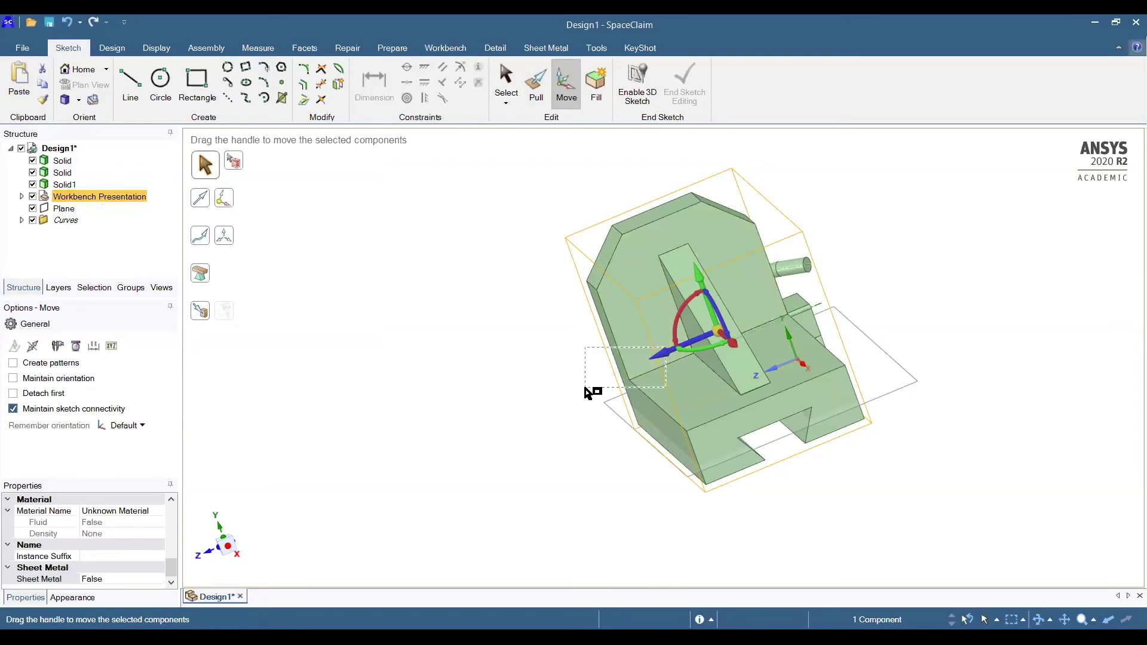
pyautogui.click(650, 356)
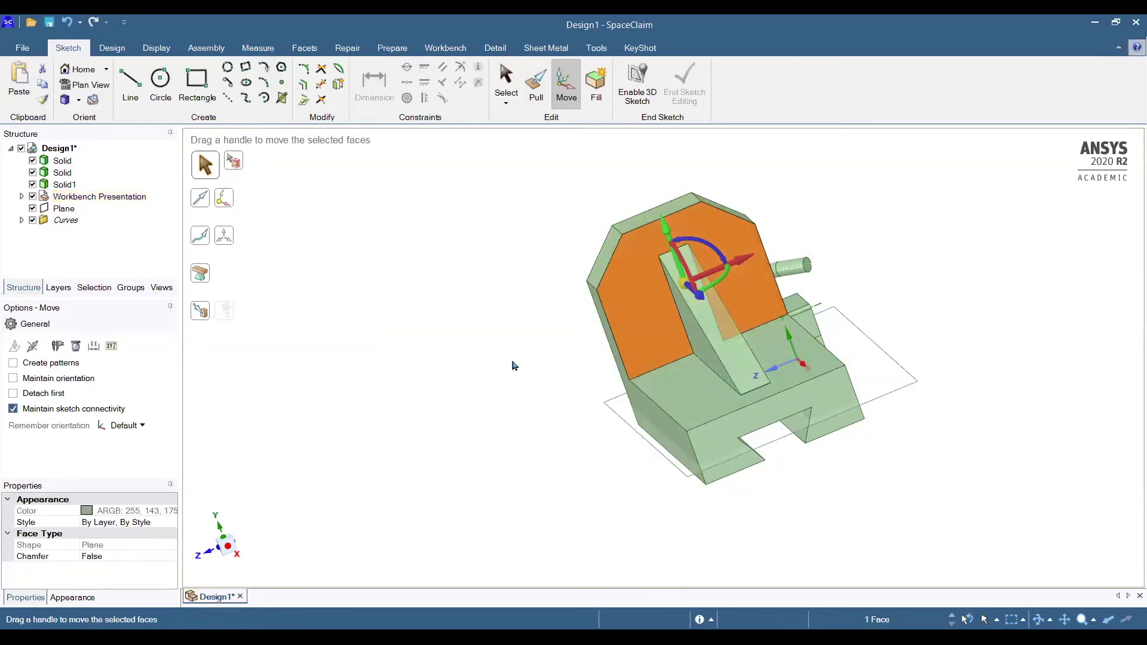
pyautogui.press('Escape')
pyautogui.click(63, 200)
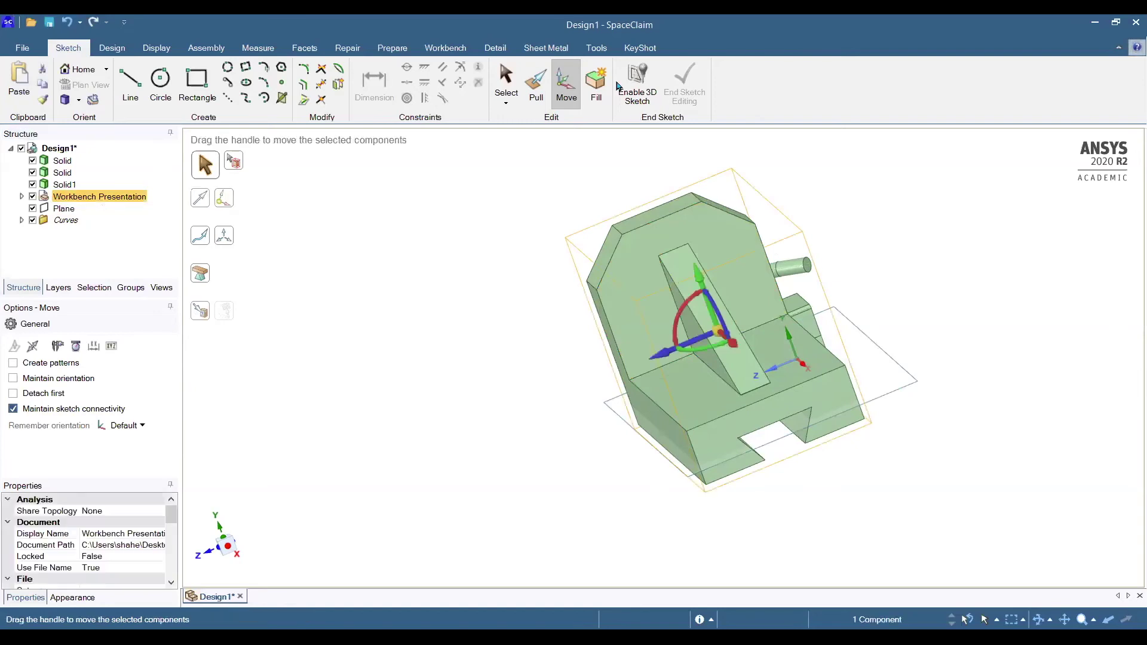
pyautogui.moveTo(667, 356); pyautogui.dragTo(527, 418)
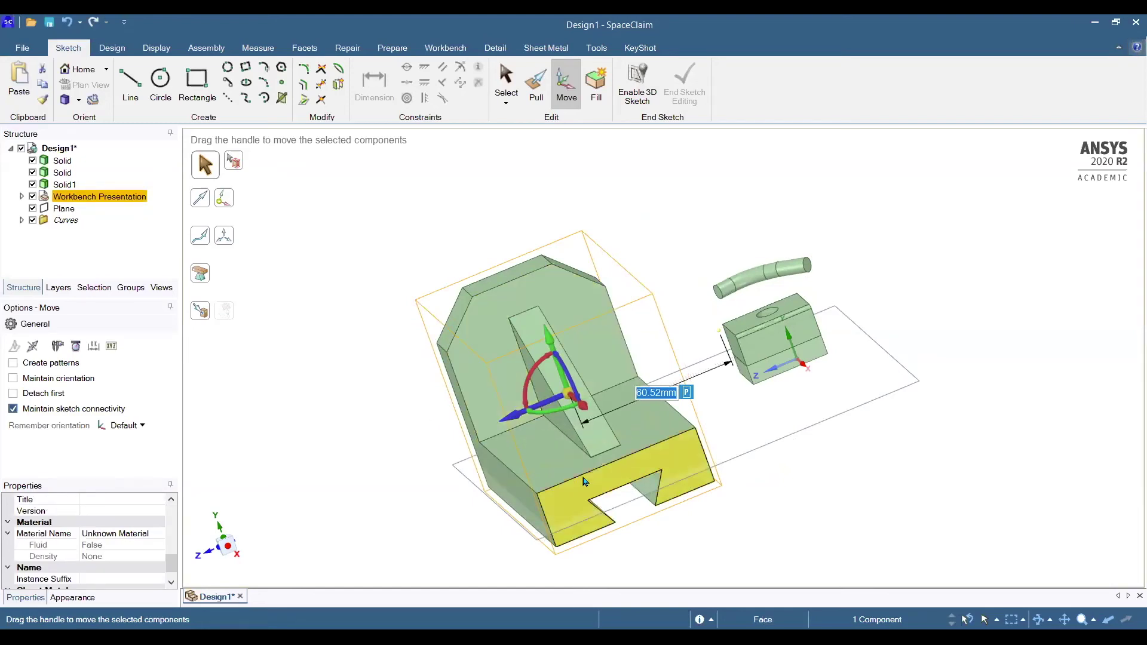
# Undo the move and the insertion of the Workbench Presentation component.
pyautogui.press('ctrl')
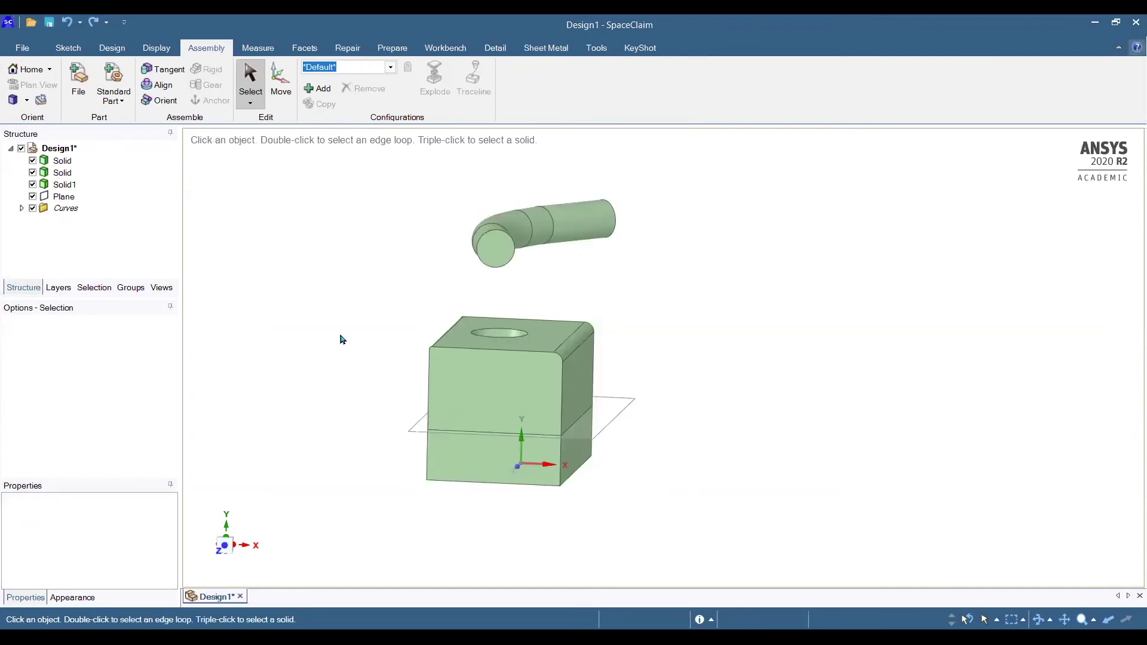
pyautogui.keyDown('ctrl'); pyautogui.scroll(-2, 423, 332); pyautogui.keyUp('ctrl')
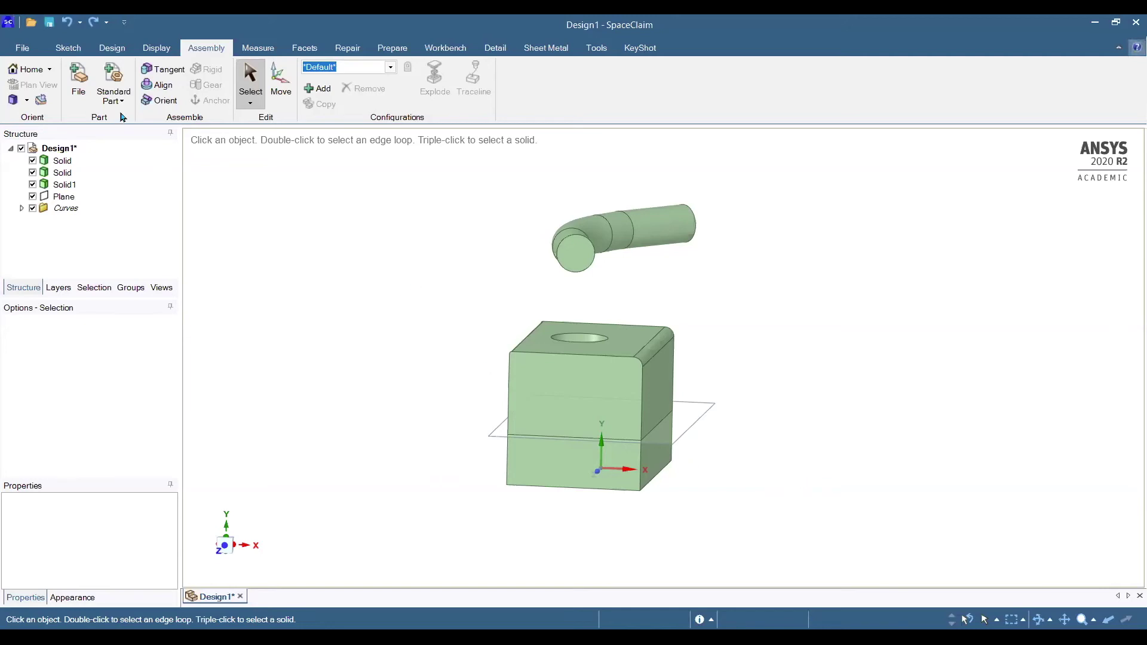
# Measure the distance between the upper and lower horizontal edges of the split block's front side.
pyautogui.click(258, 47)
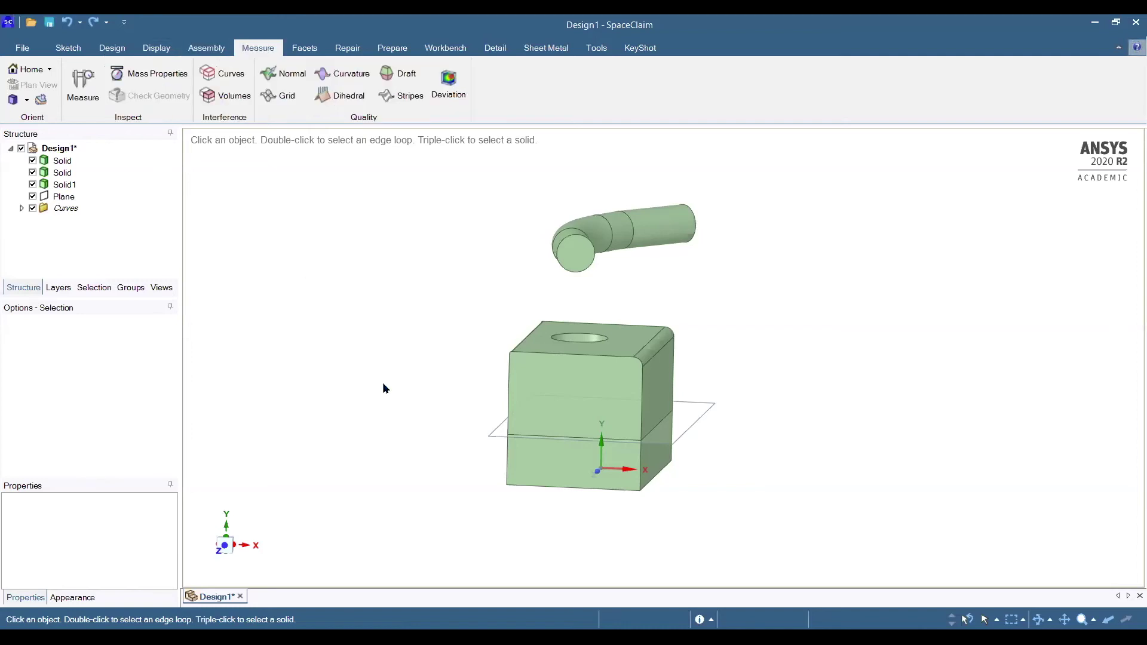
pyautogui.scroll(4, 679, 496)
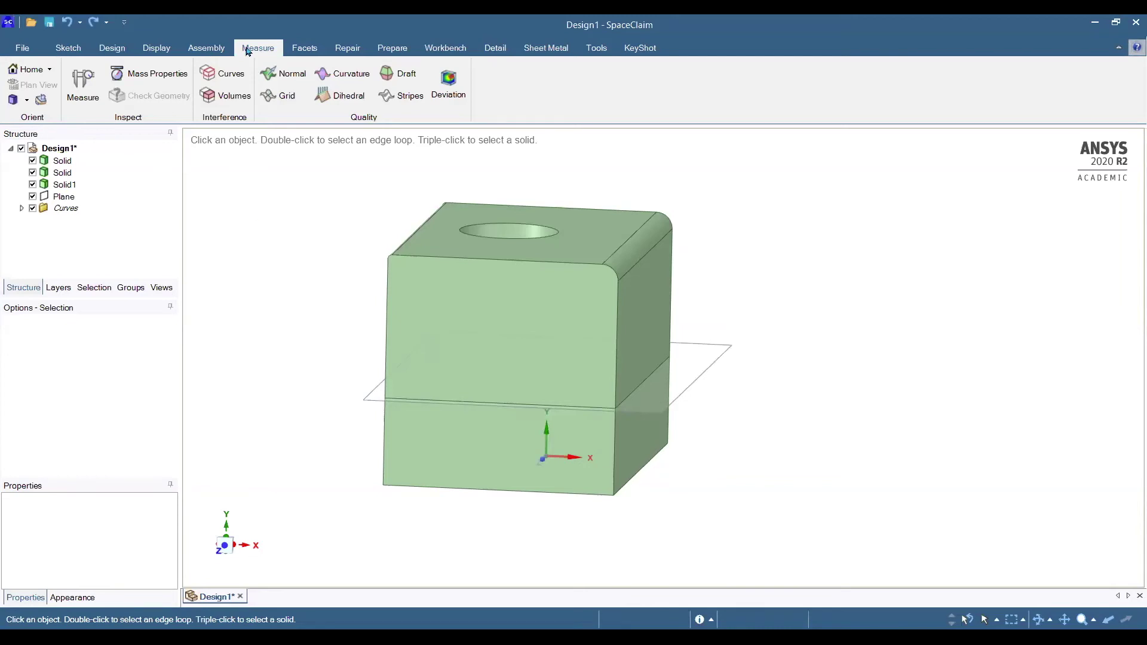
pyautogui.click(82, 83)
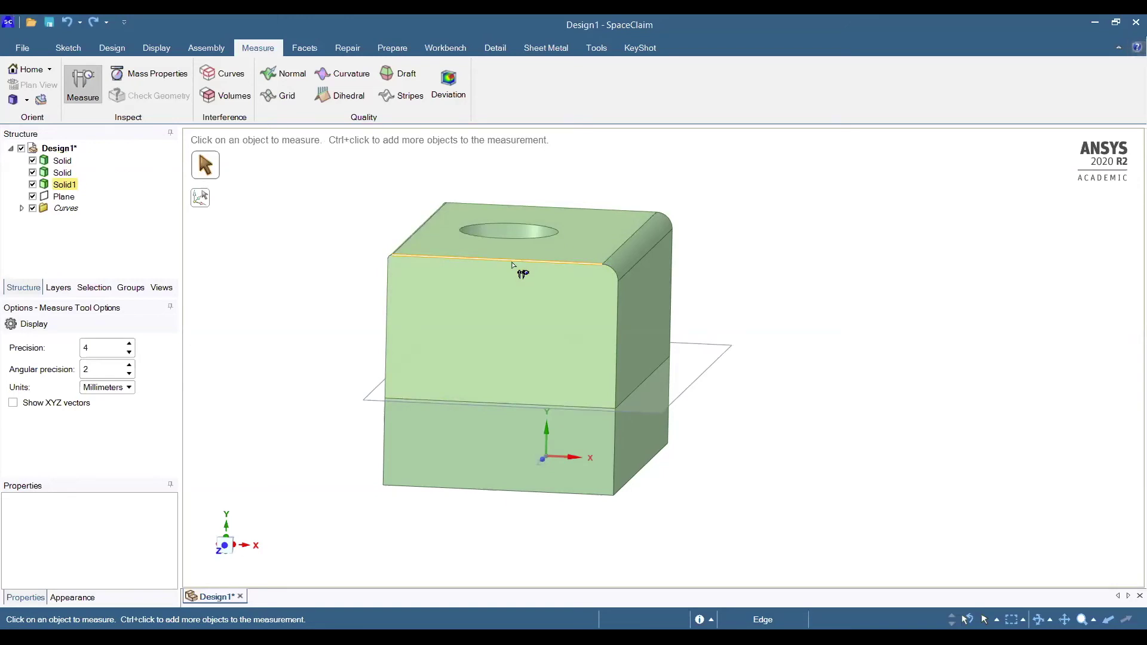
pyautogui.click(512, 264)
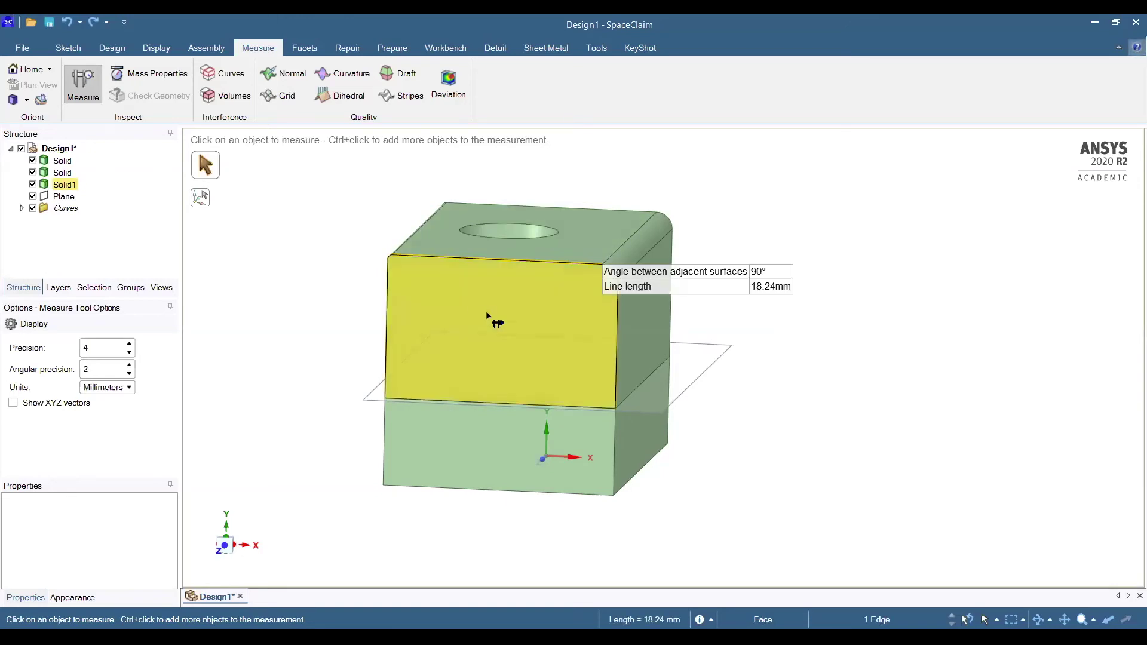
pyautogui.keyDown('ctrl'); pyautogui.click(497, 492); pyautogui.keyUp('ctrl')
pyautogui.moveTo(798, 513)
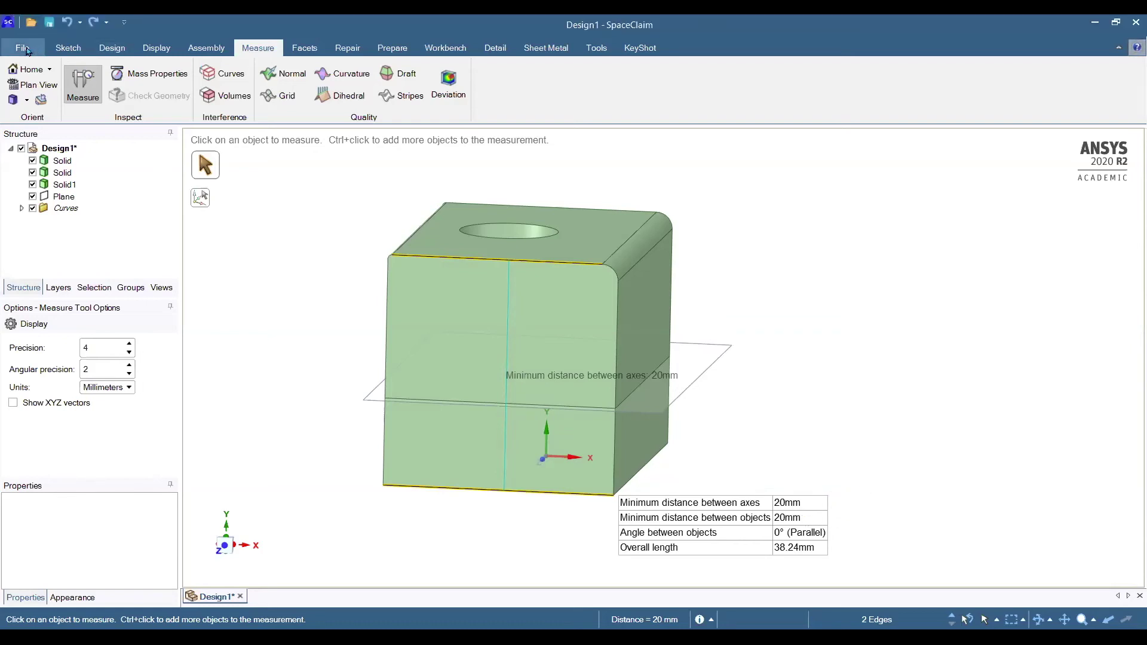
# Check the spacing of the block's upper and lower front edges by selecting both with the Select tool.
pyautogui.click(69, 48)
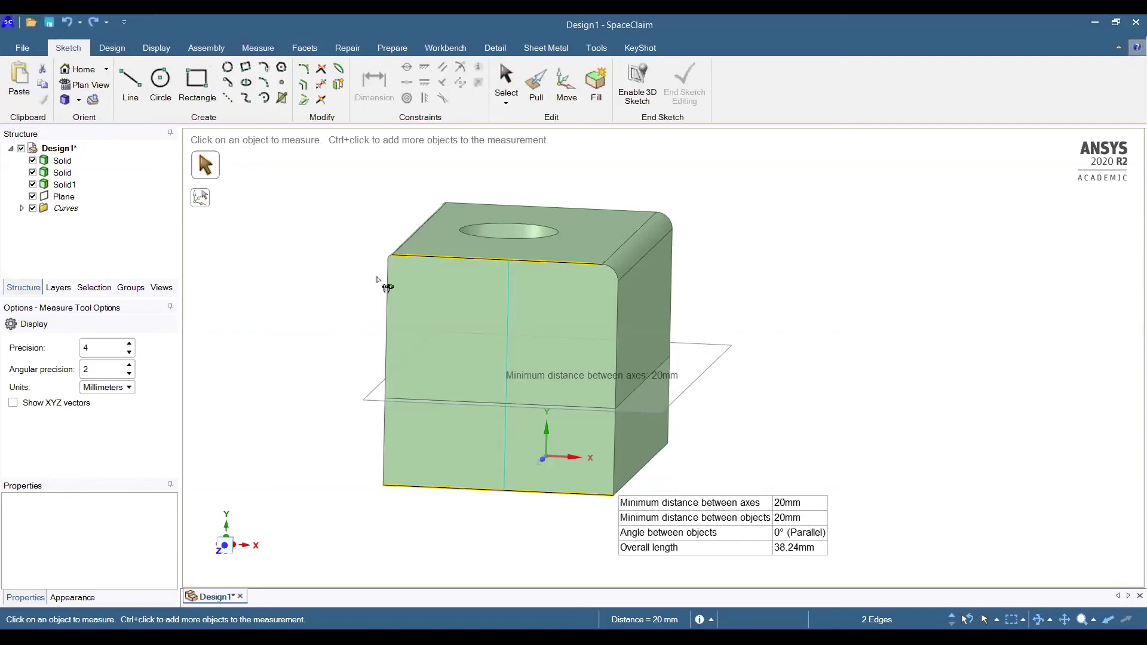
pyautogui.click(506, 77)
pyautogui.click(481, 261)
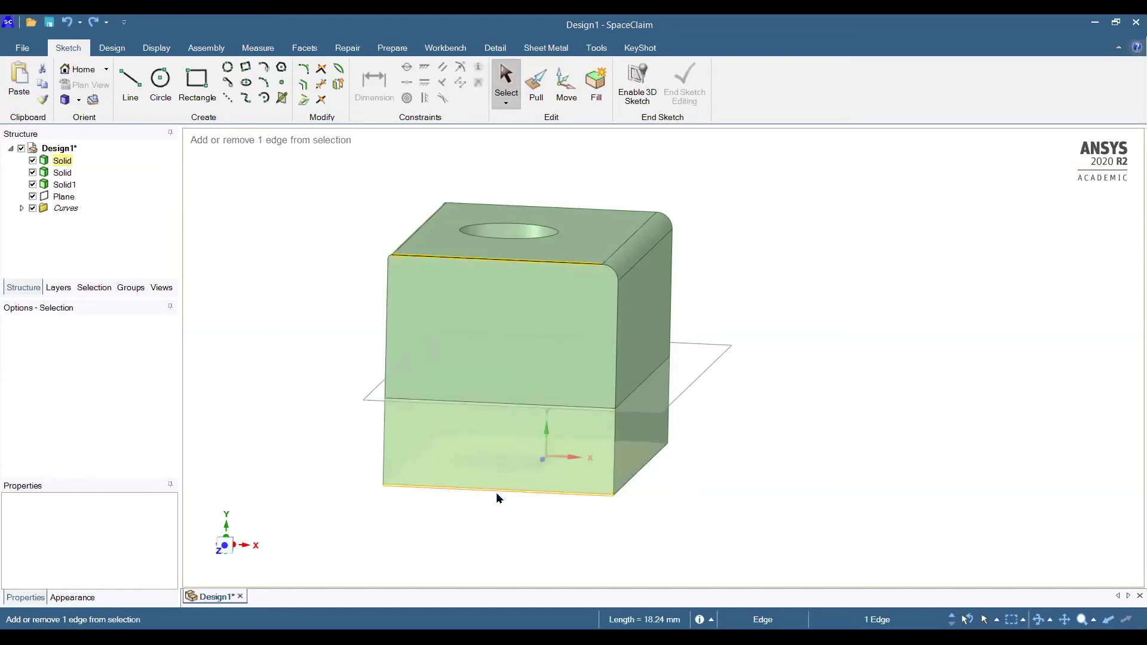
pyautogui.keyDown('ctrl'); pyautogui.click(496, 491); pyautogui.keyUp('ctrl')
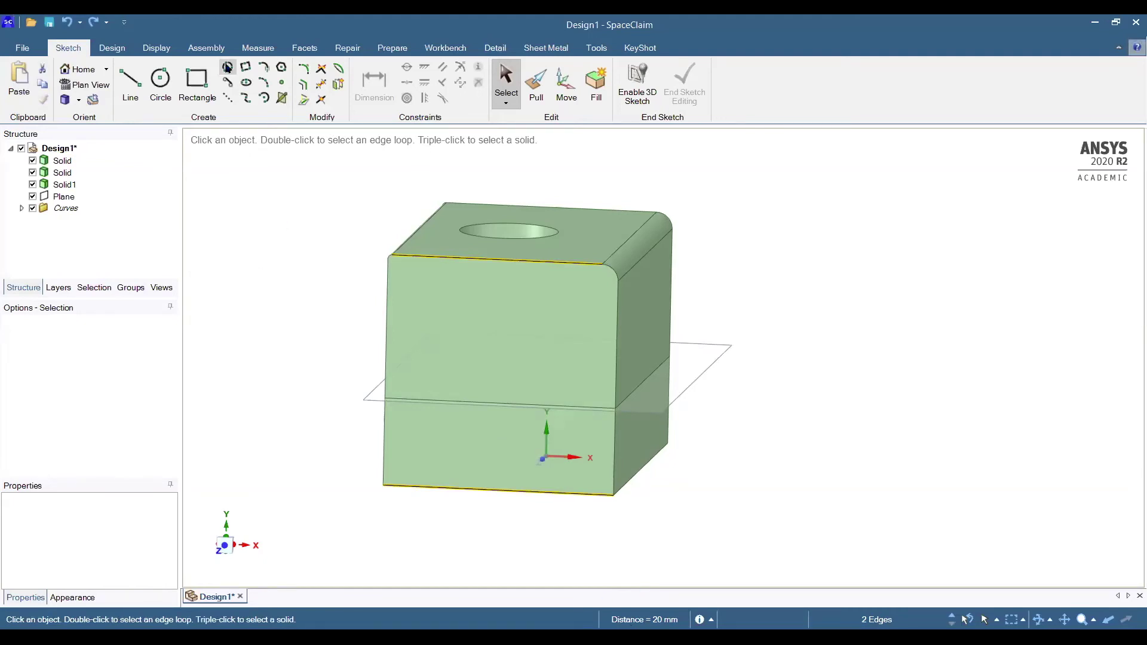
# Measure the area and perimeter of the upper body's front face.
pyautogui.click(258, 47)
pyautogui.click(90, 83)
pyautogui.click(487, 307)
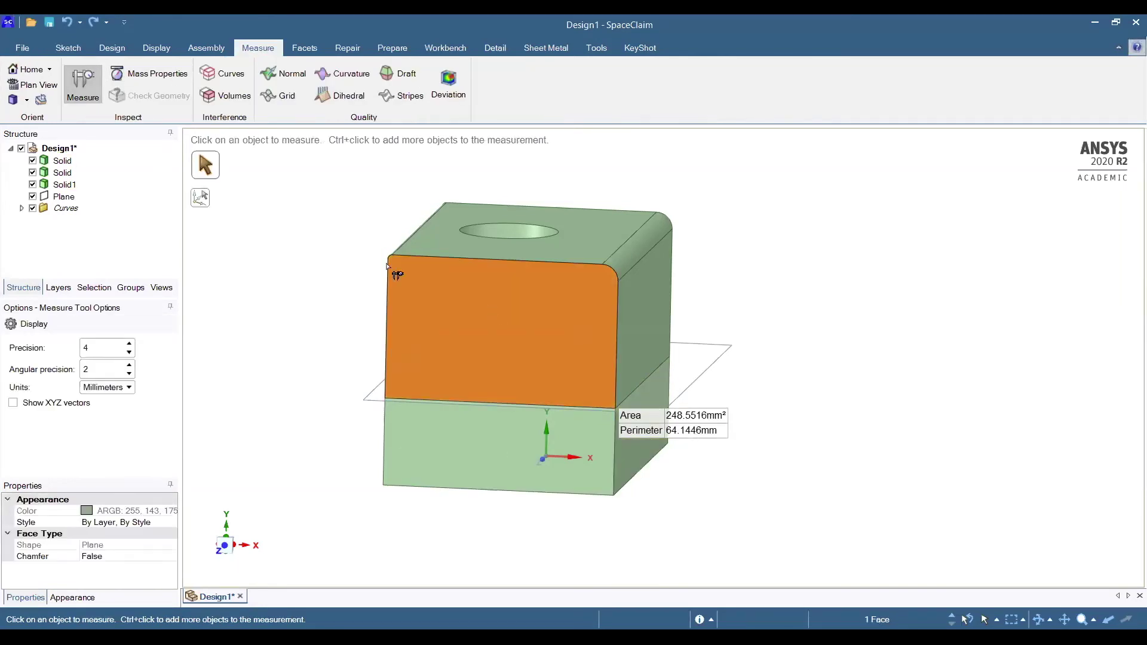
# Examine the mass properties of the block's upper body.
pyautogui.click(150, 73)
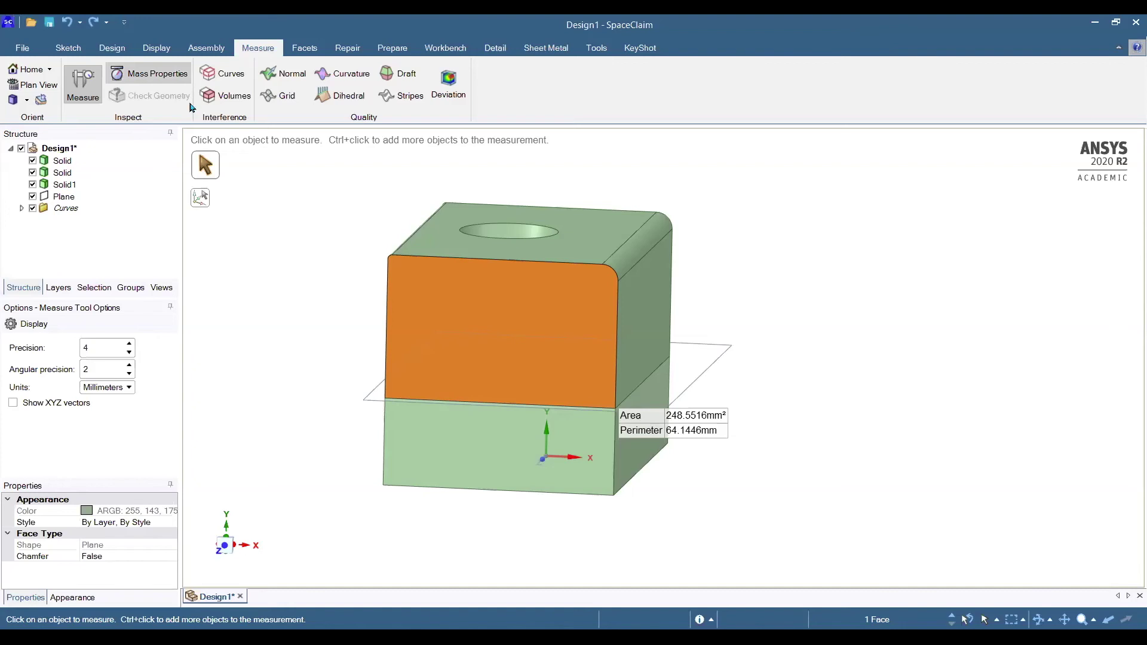
pyautogui.click(417, 284)
pyautogui.moveTo(833, 418)
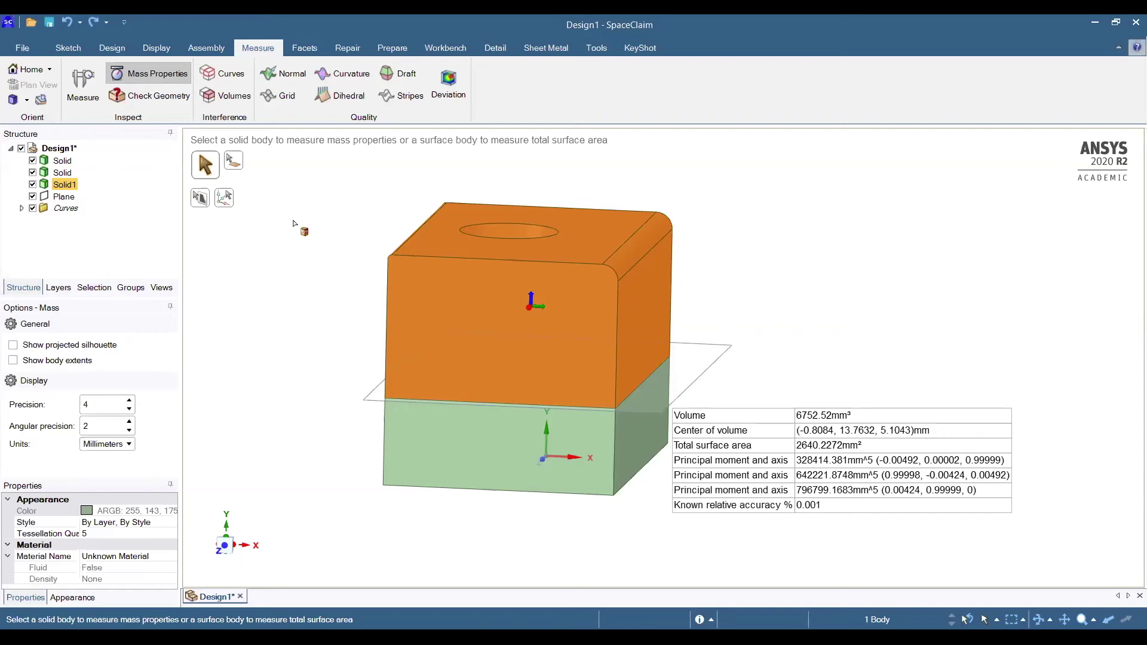
pyautogui.click(576, 315)
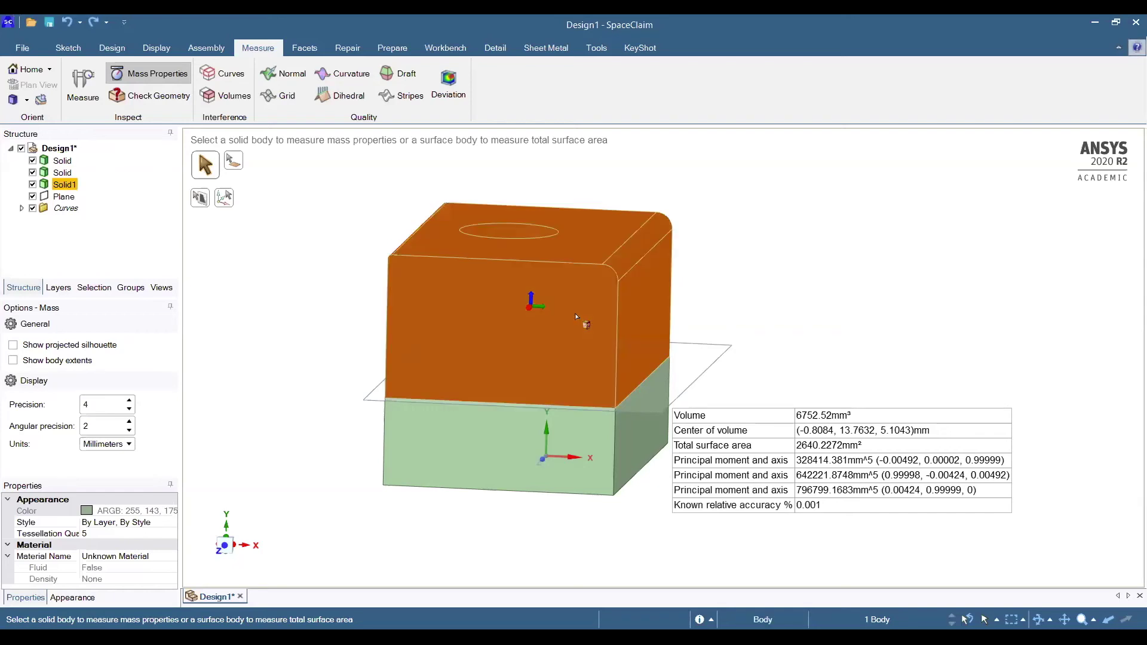
pyautogui.click(602, 190)
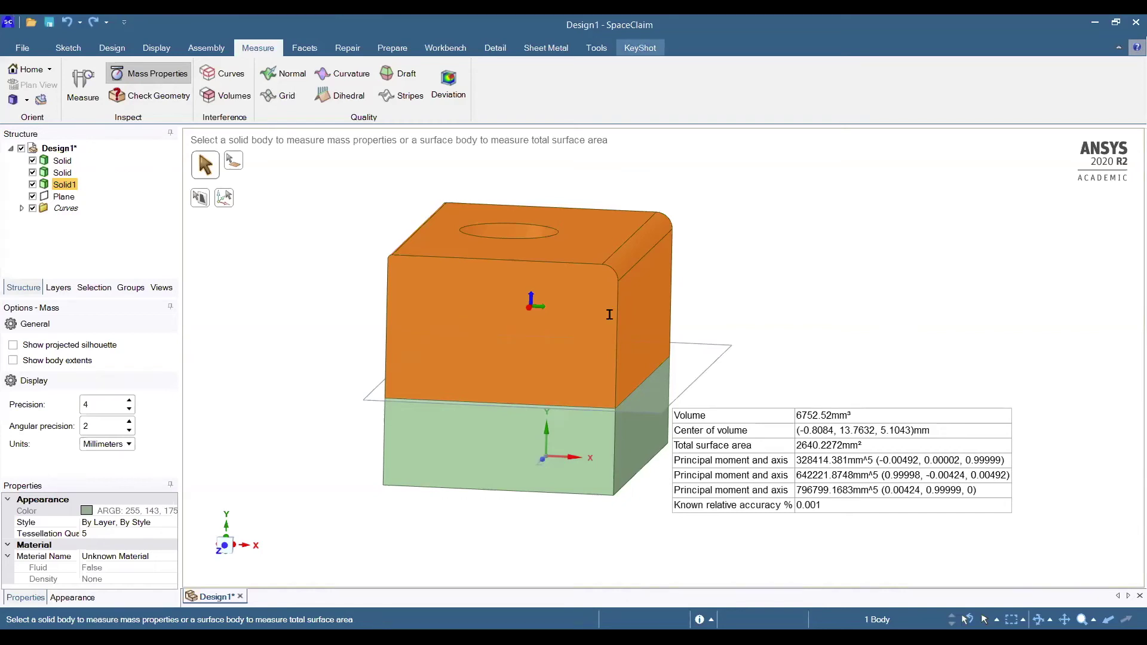
# Switch to the ANSYS Spaceclaim Workshop presentation in Google Slides and show the slide "Exercise: Making a Bracket".
pyautogui.hotkey('alt', 'Tab')
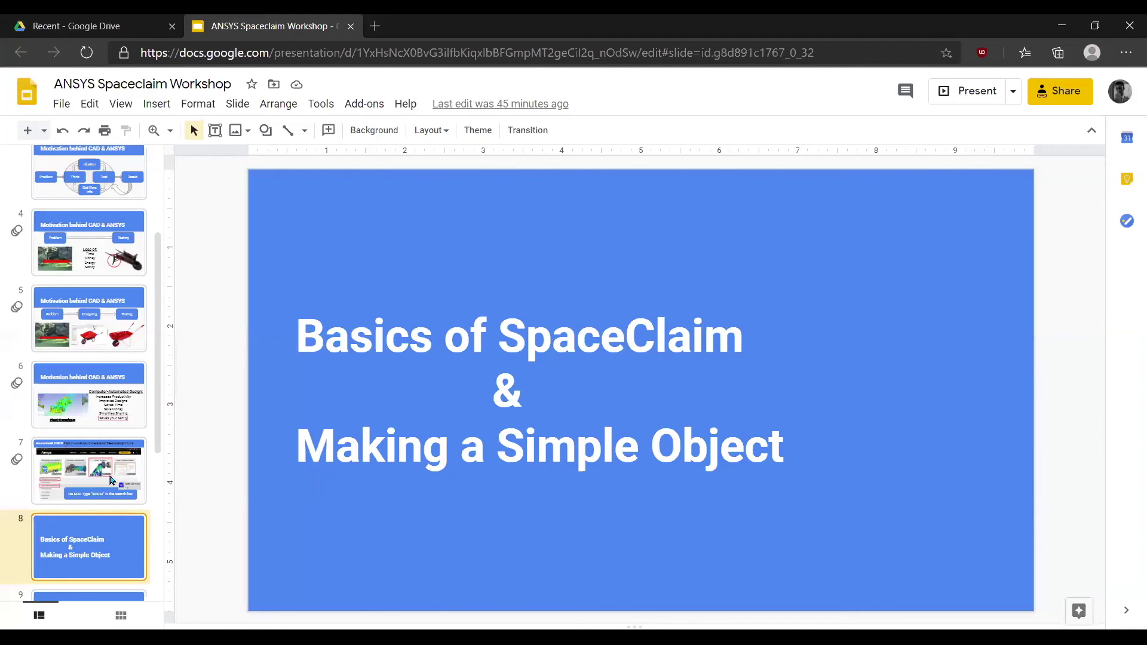
pyautogui.scroll(-3, 72, 433)
pyautogui.click(73, 433)
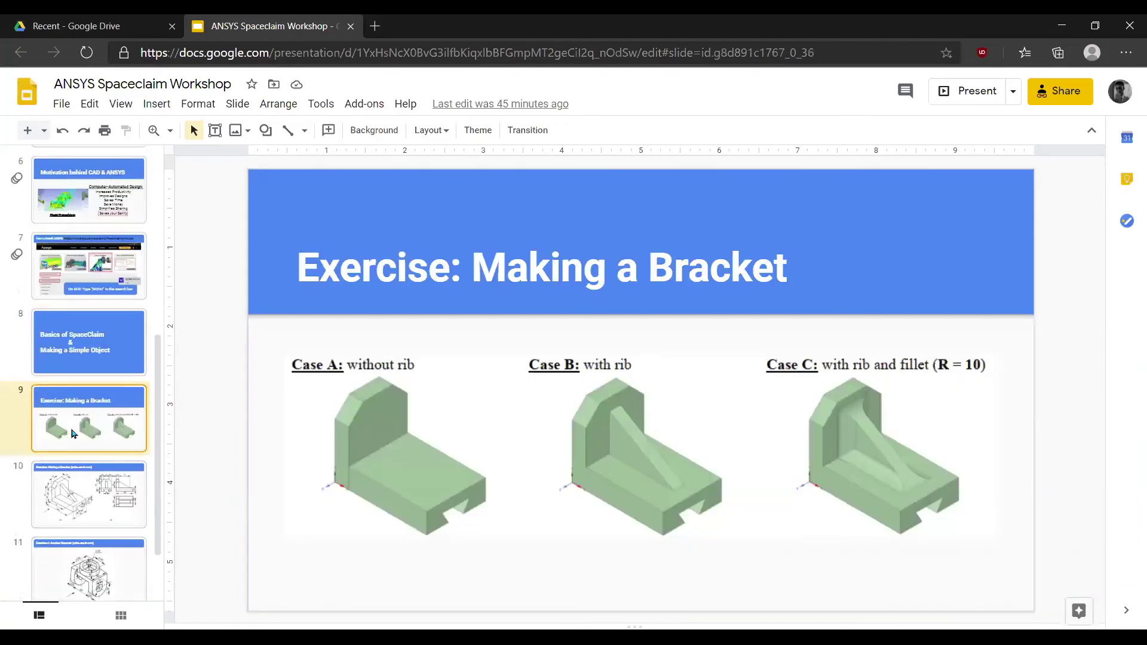
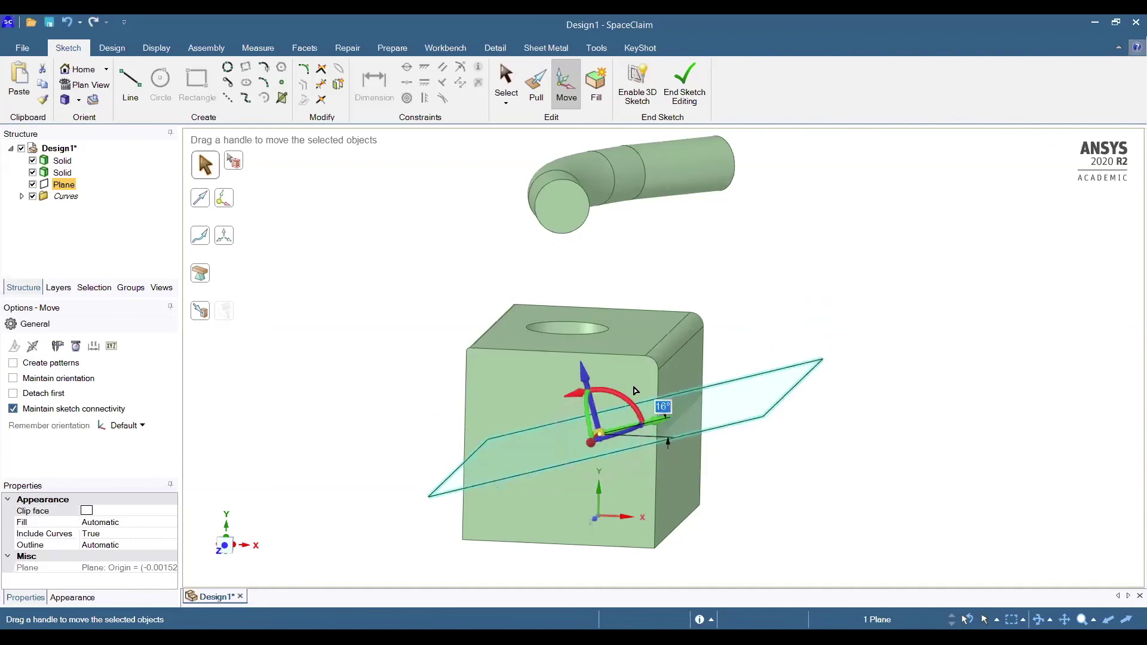
# Undo the tilt of the offset plane through the block and end sketch editing.
pyautogui.hotkey('ctrl', 'z')
pyautogui.click(819, 311)
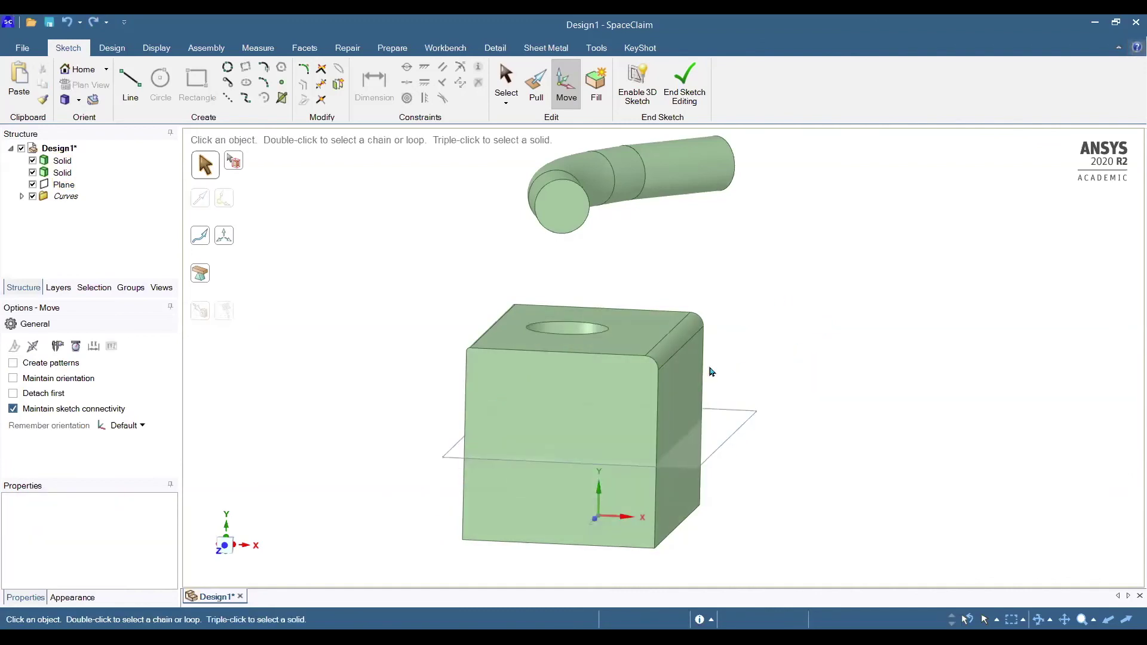
pyautogui.click(681, 90)
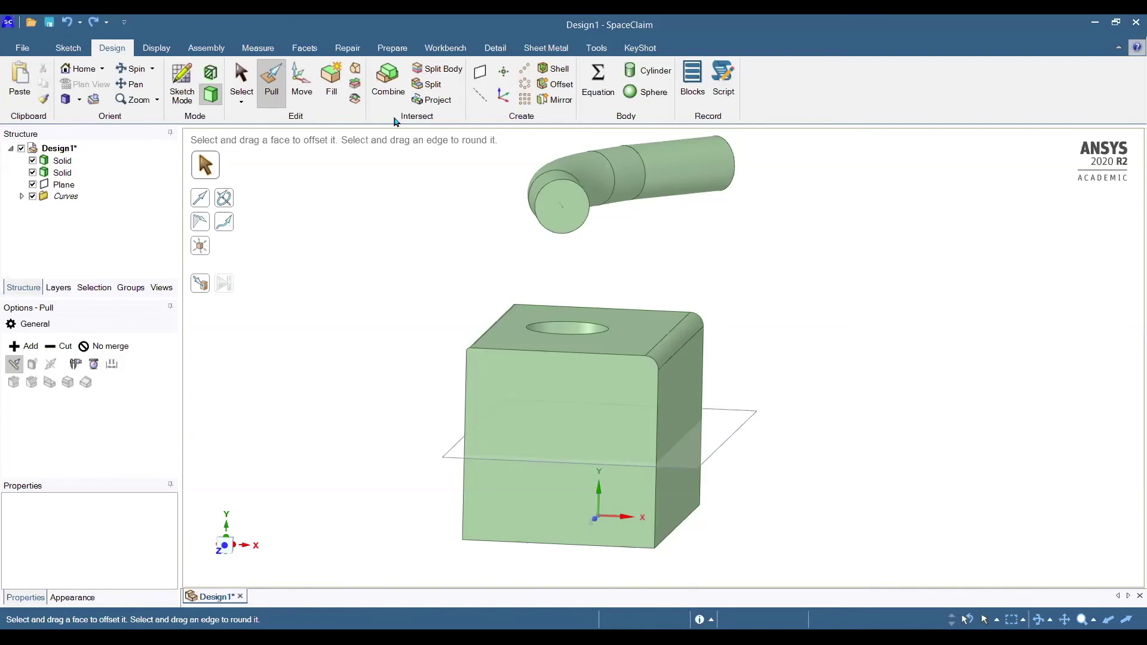
# Split the block's solid body in two, using the horizontal plane through it as the cutter.
pyautogui.click(432, 76)
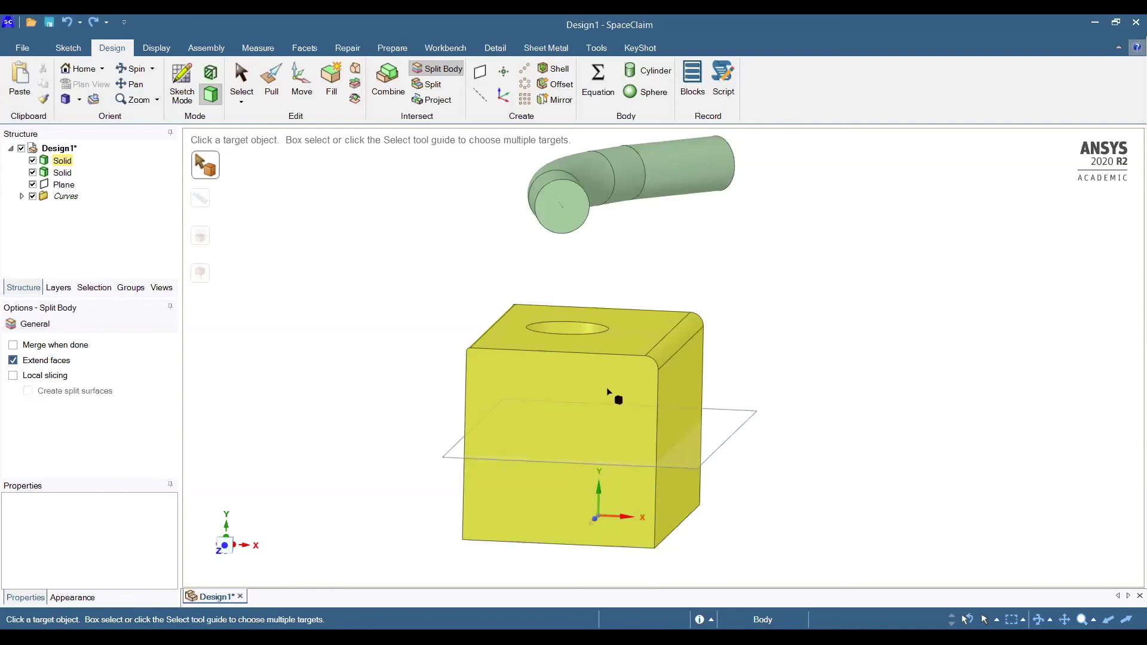
pyautogui.click(632, 377)
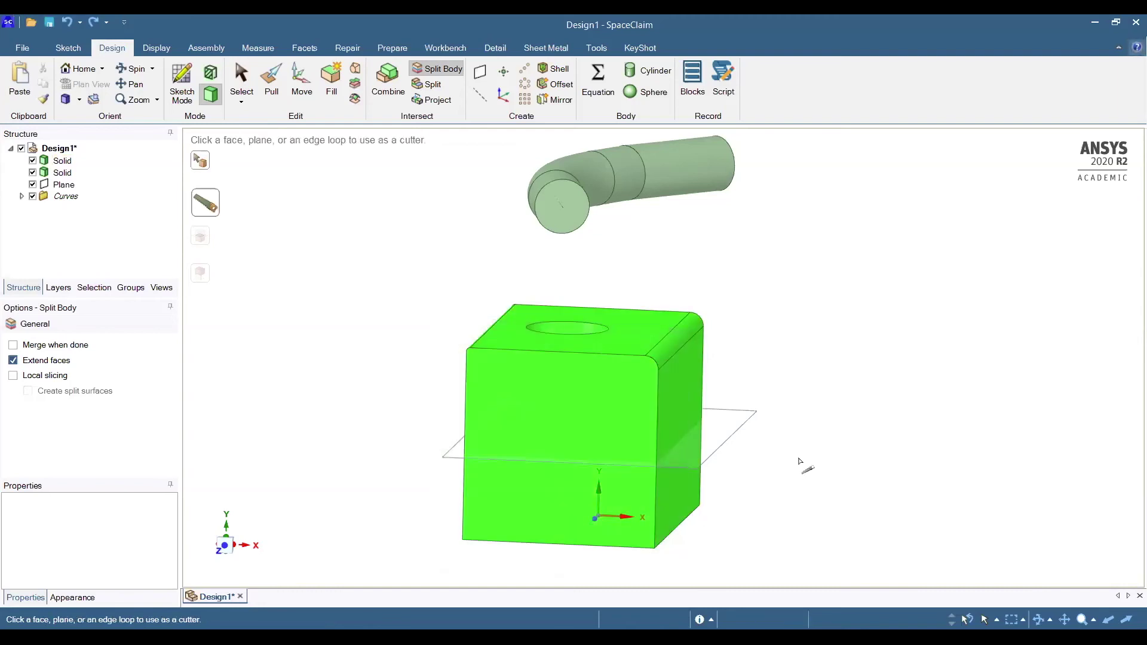
pyautogui.click(740, 432)
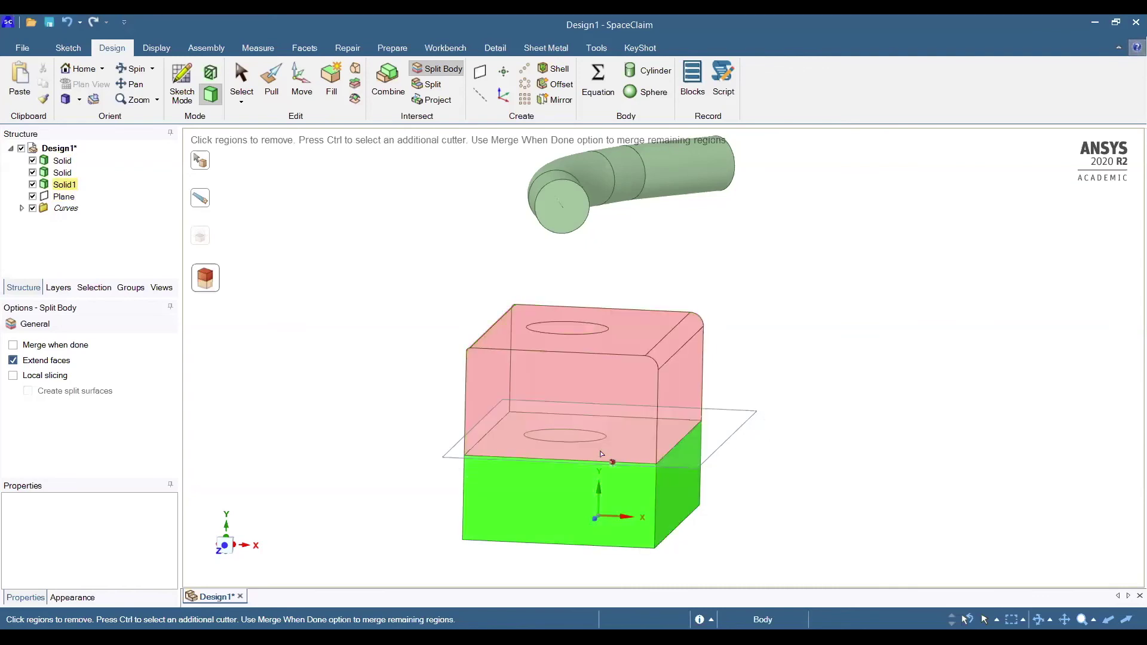
# Try removing the block's region above the plane, undo the removal and clear the selection.
pyautogui.click(649, 431)
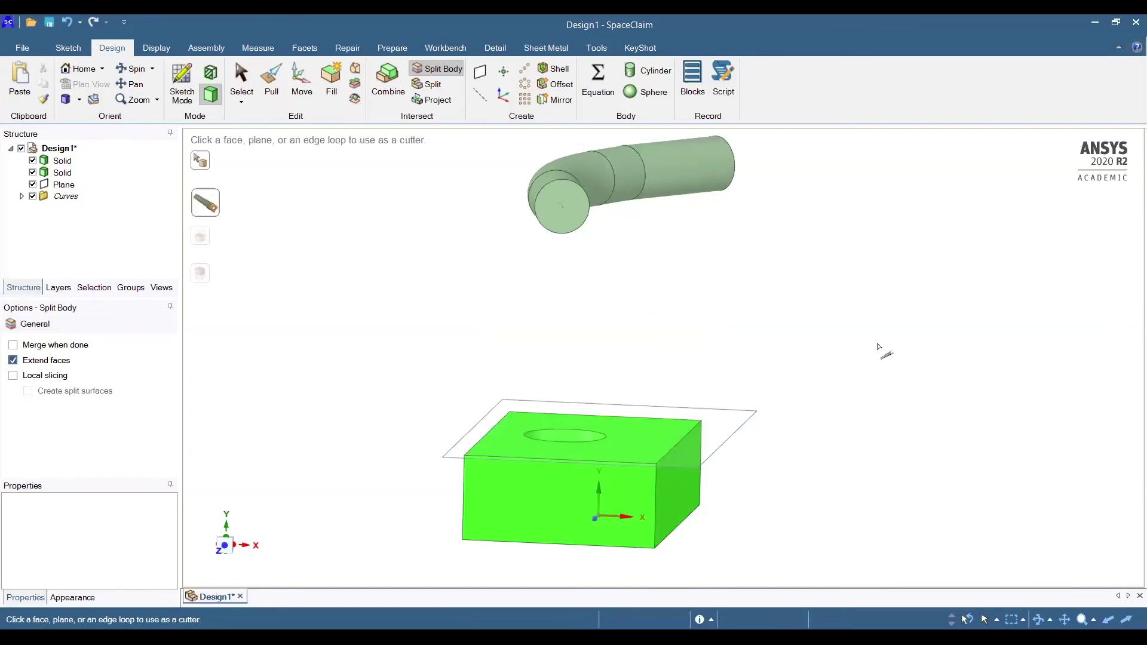
pyautogui.hotkey('ctrl', 'z')
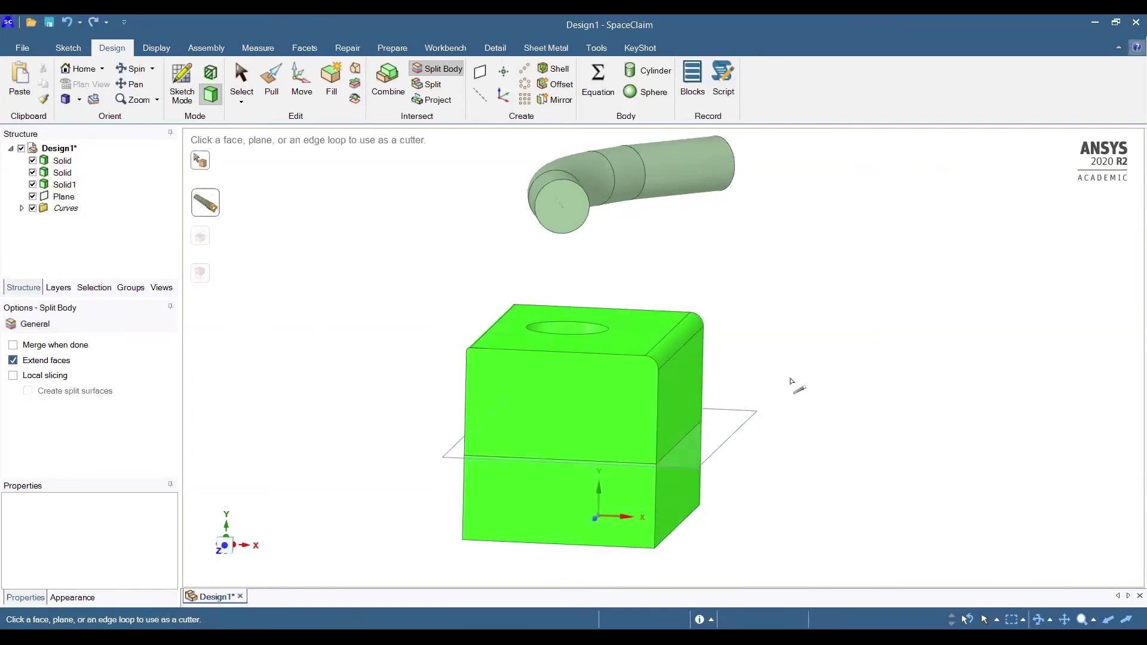
pyautogui.click(842, 372)
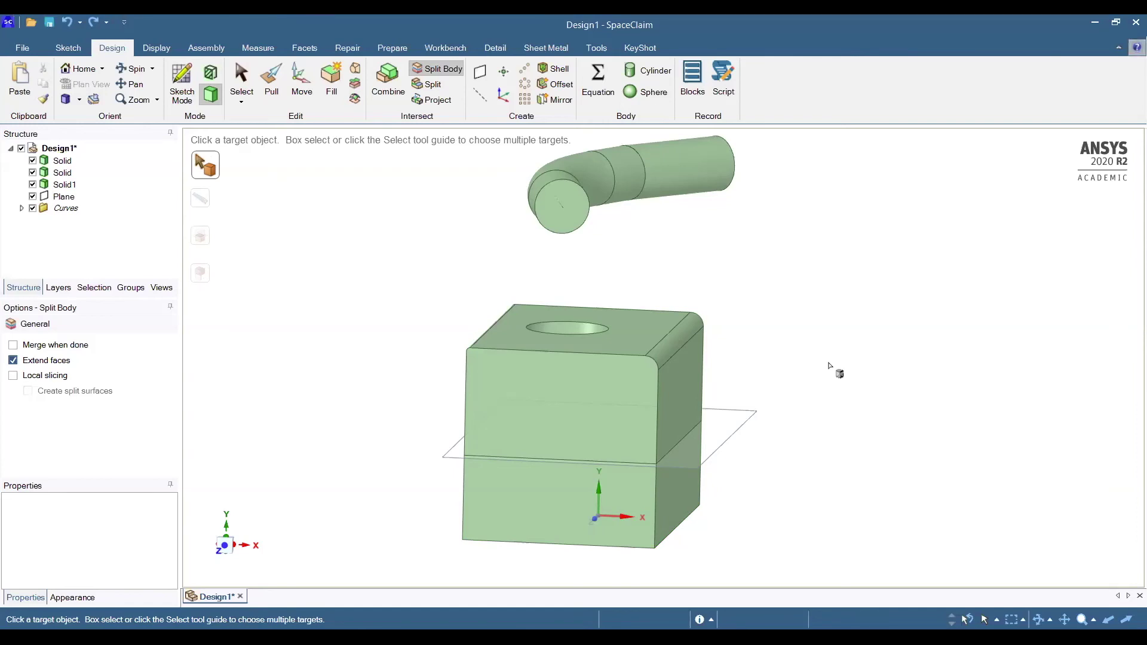
# Delete the bent tube and both halves of the split block together.
pyautogui.scroll(-3, 830, 368)
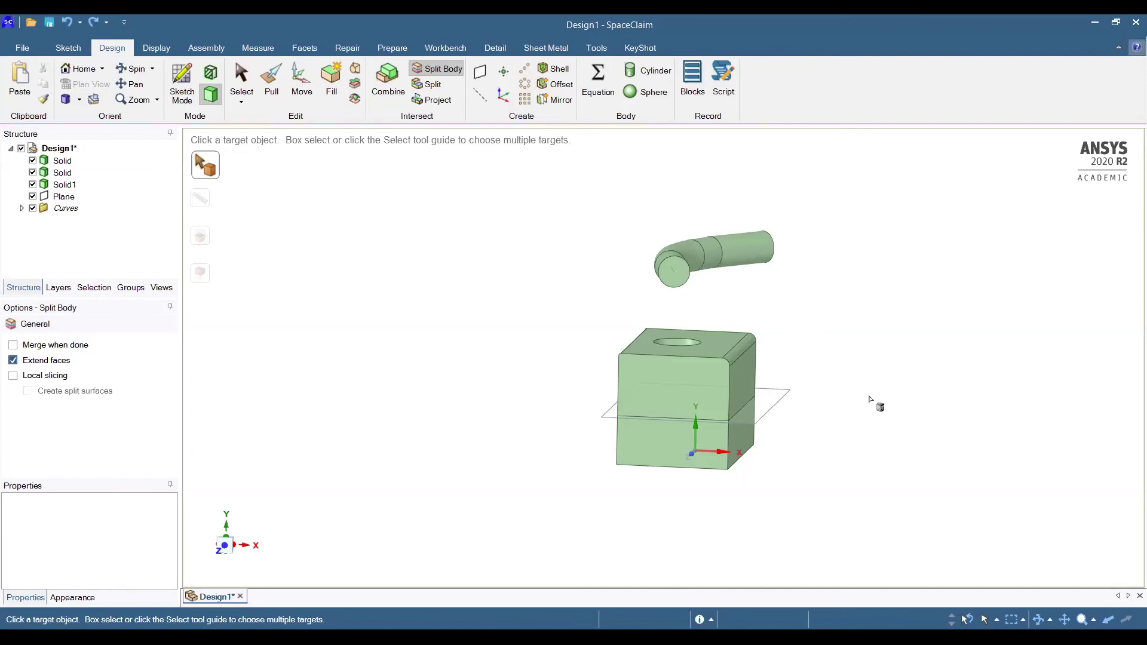
pyautogui.scroll(-2, 813, 365)
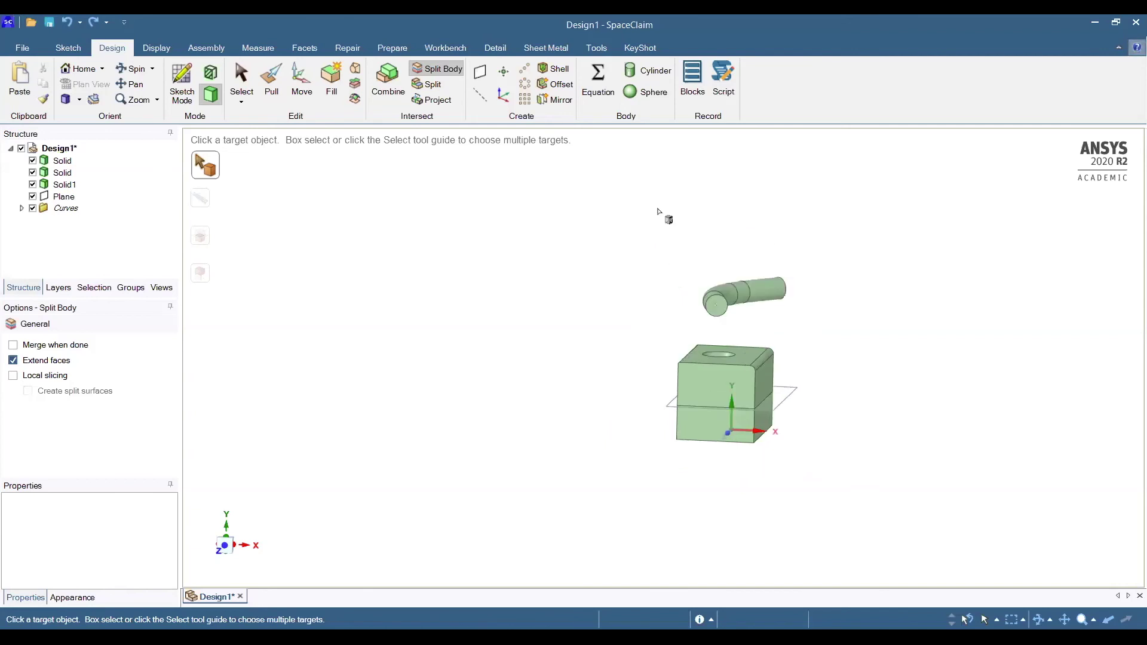
pyautogui.scroll(1, 621, 287)
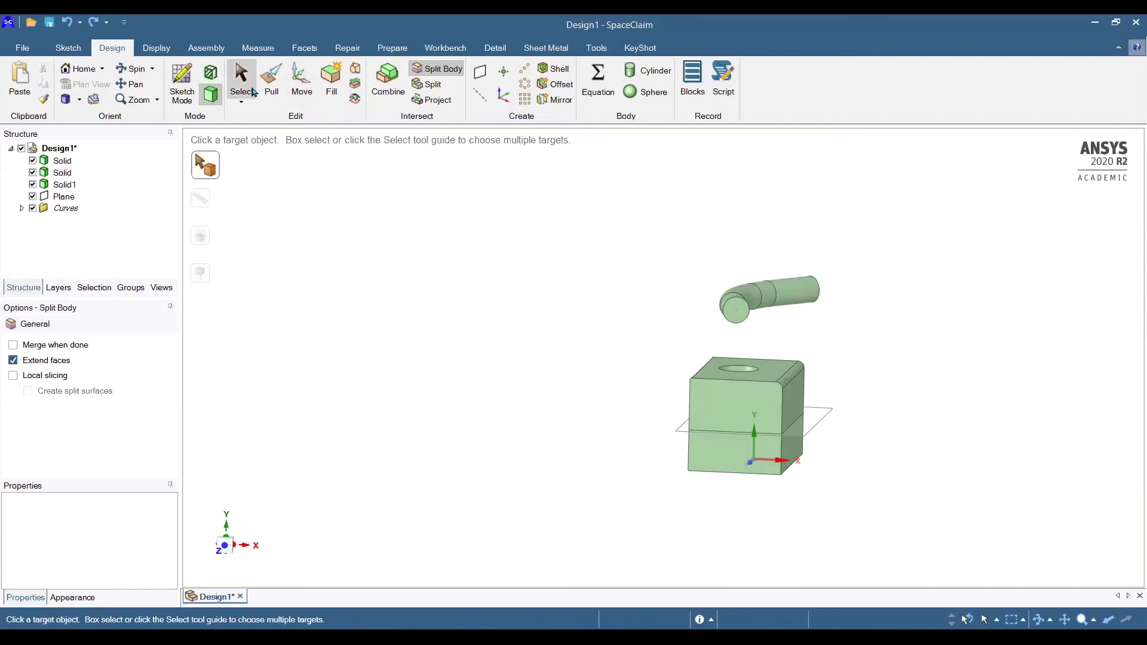
pyautogui.click(242, 77)
pyautogui.moveTo(600, 241); pyautogui.dragTo(883, 529)
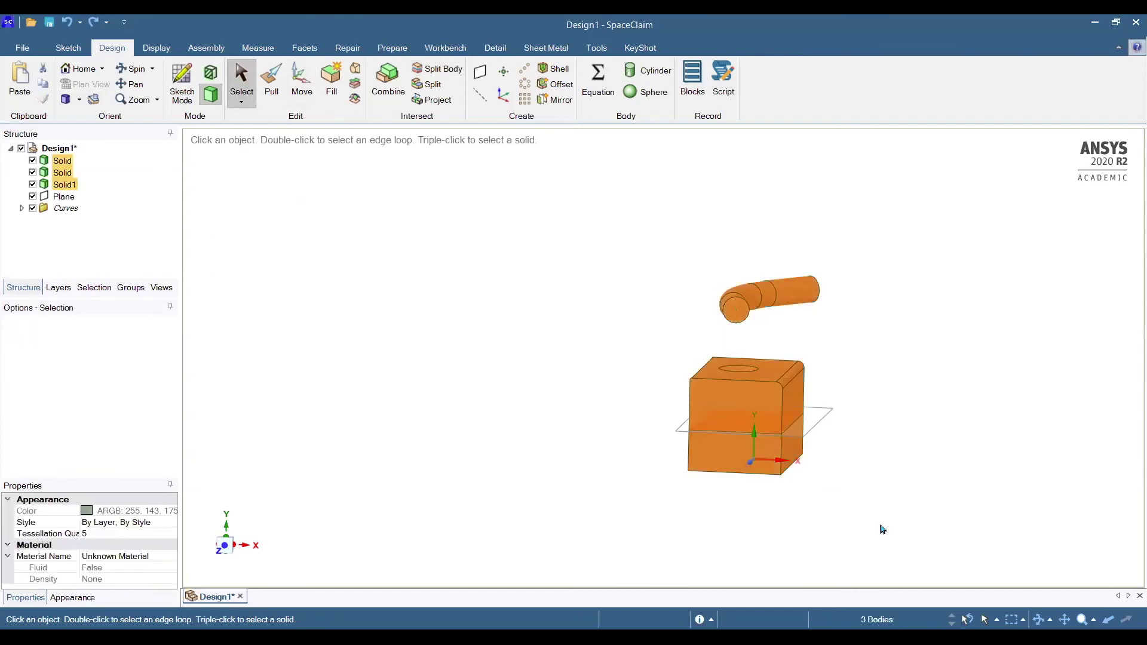
pyautogui.press('Delete')
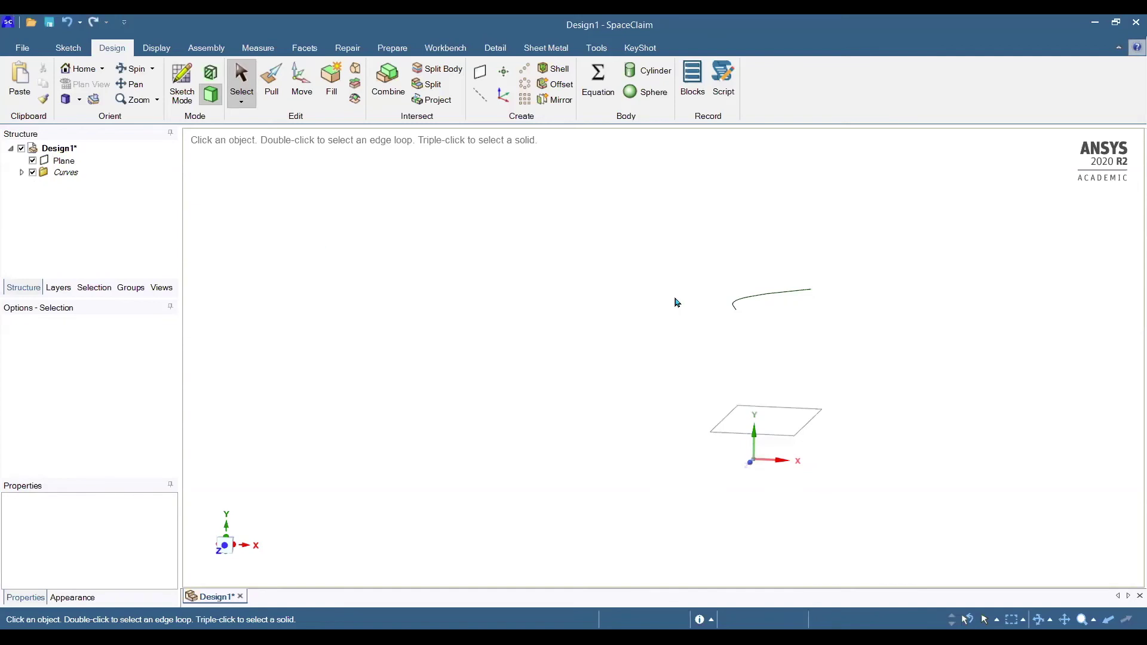
# Delete the remaining Curves folder and the plane to empty the design.
pyautogui.click(68, 179)
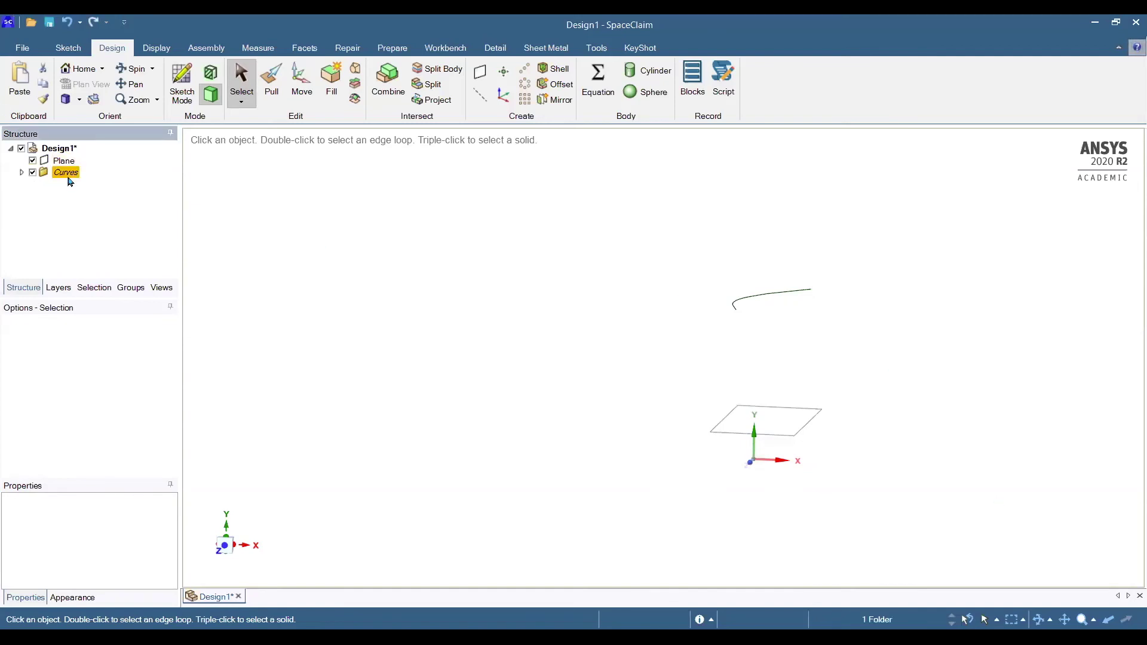
pyautogui.press('Delete')
pyautogui.click(62, 165)
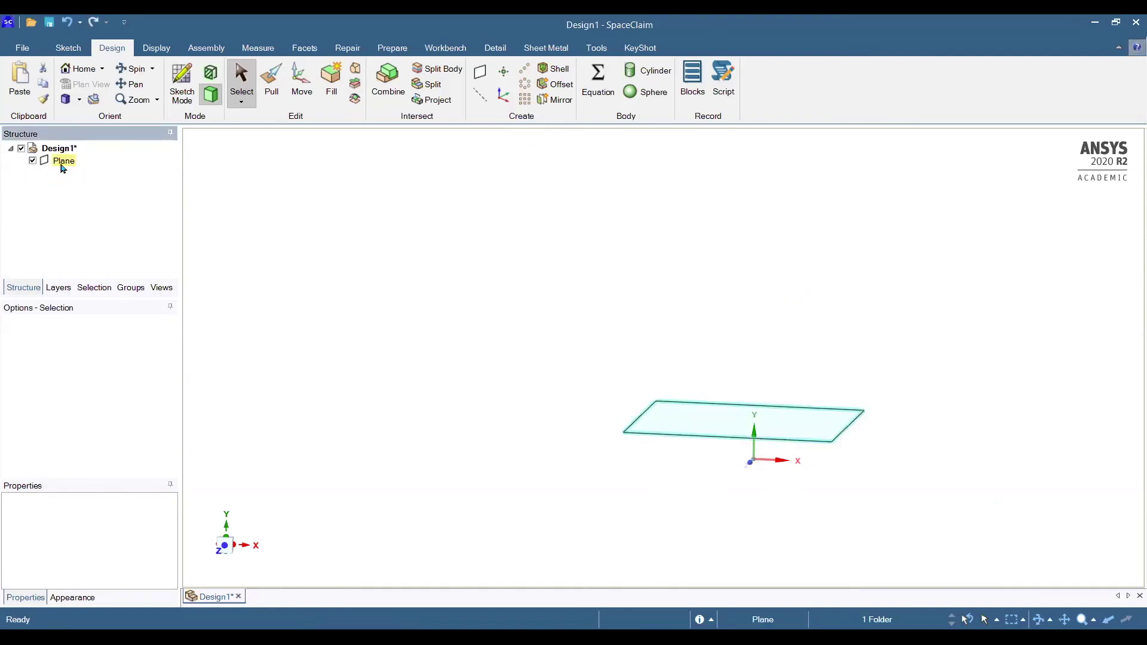
pyautogui.press('Delete')
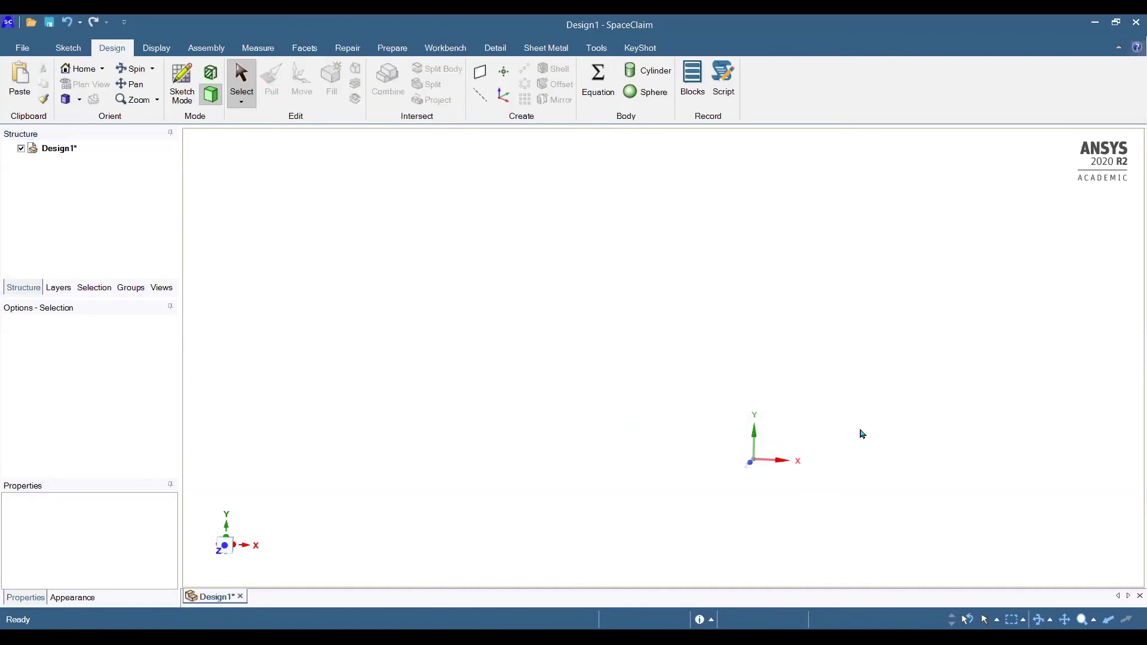
# Sketch a rectangle on the horizontal plane from the origin, with its side along the Z axis set to 64 mm.
pyautogui.click(66, 99)
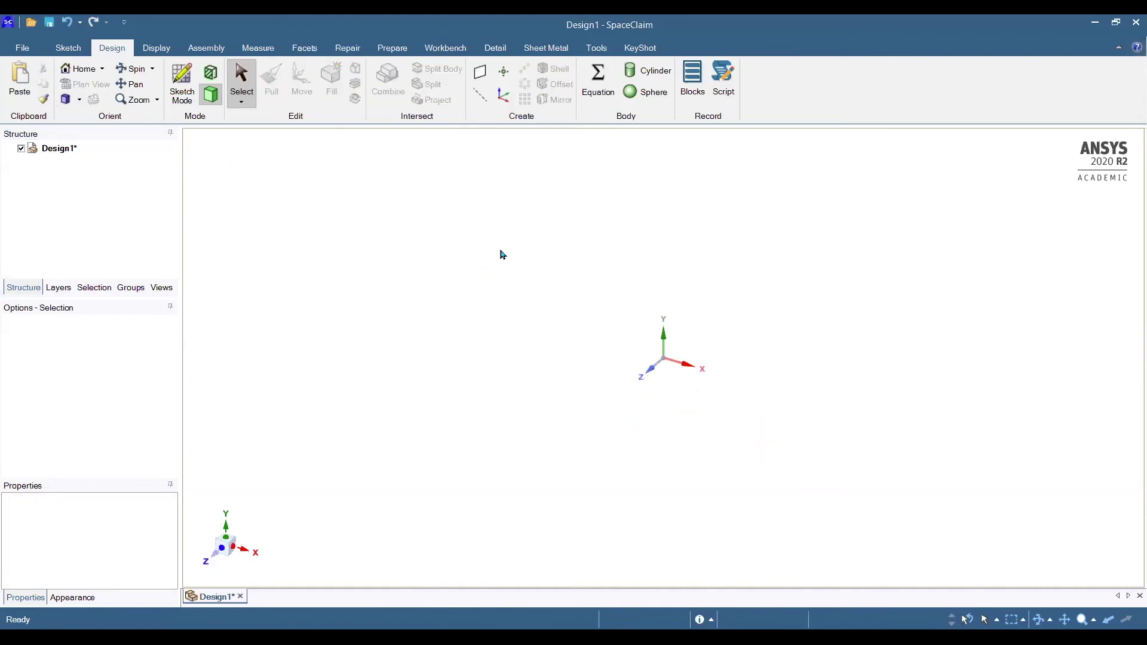
pyautogui.click(181, 83)
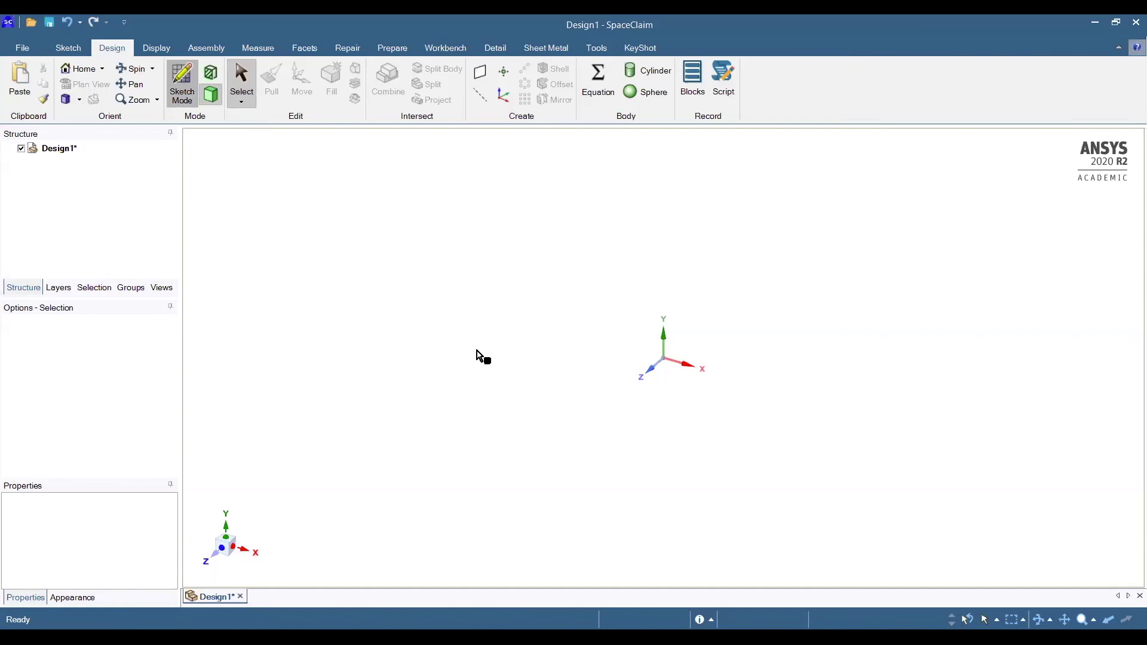
pyautogui.click(850, 373)
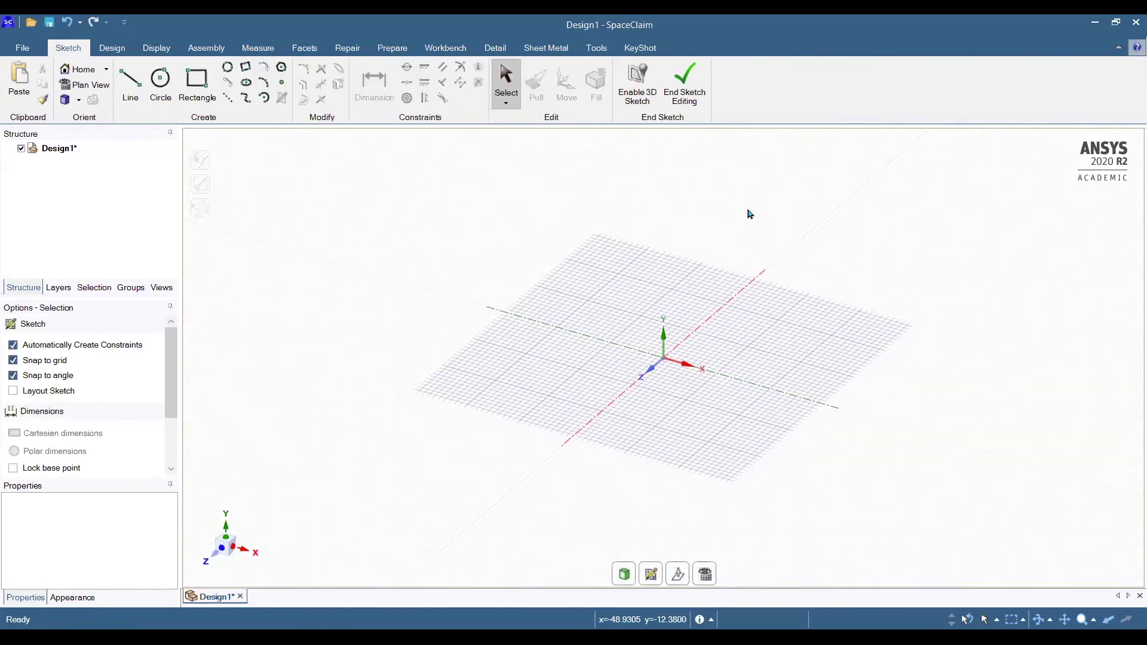
pyautogui.click(197, 84)
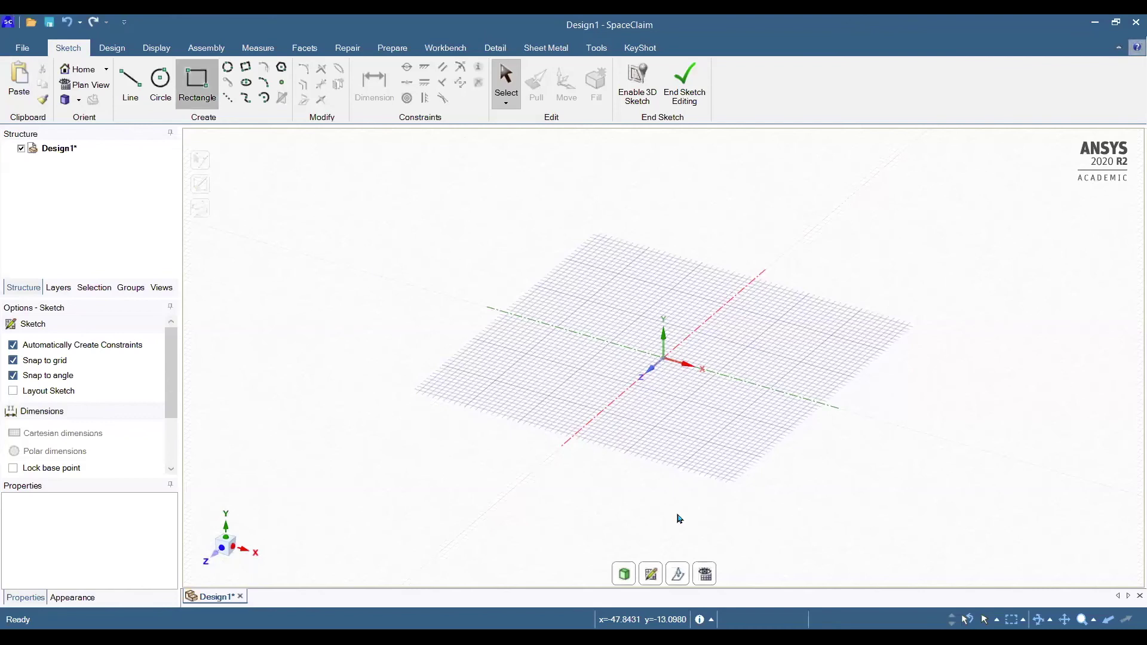
pyautogui.click(659, 359)
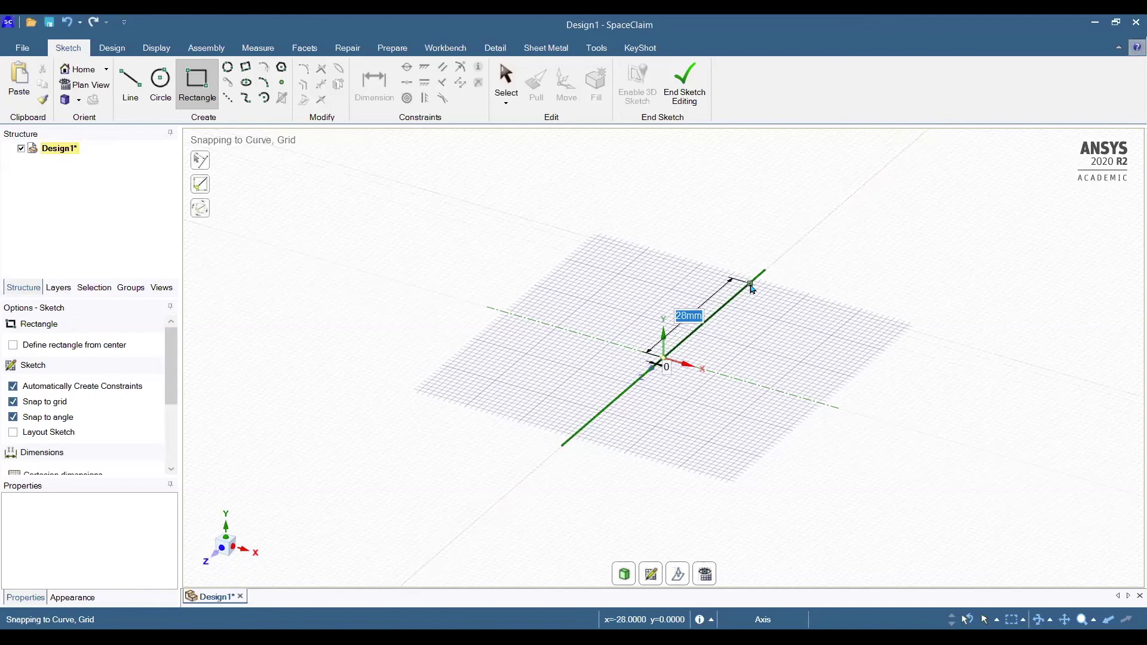
pyautogui.write('64')
pyautogui.press('Tab')
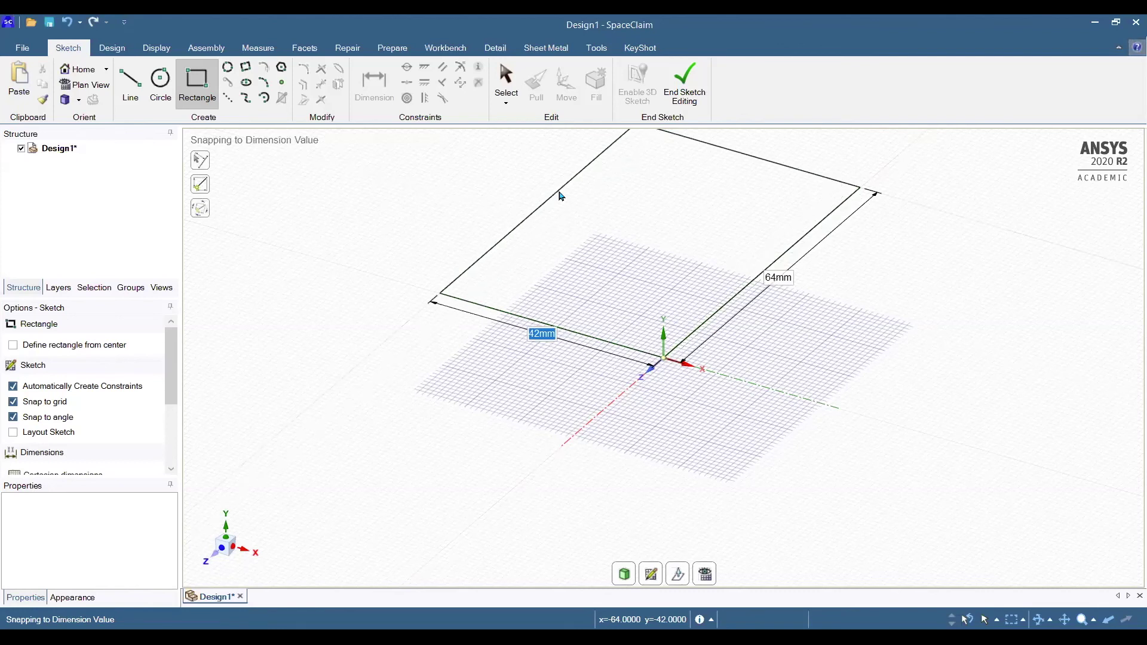
pyautogui.press('Return')
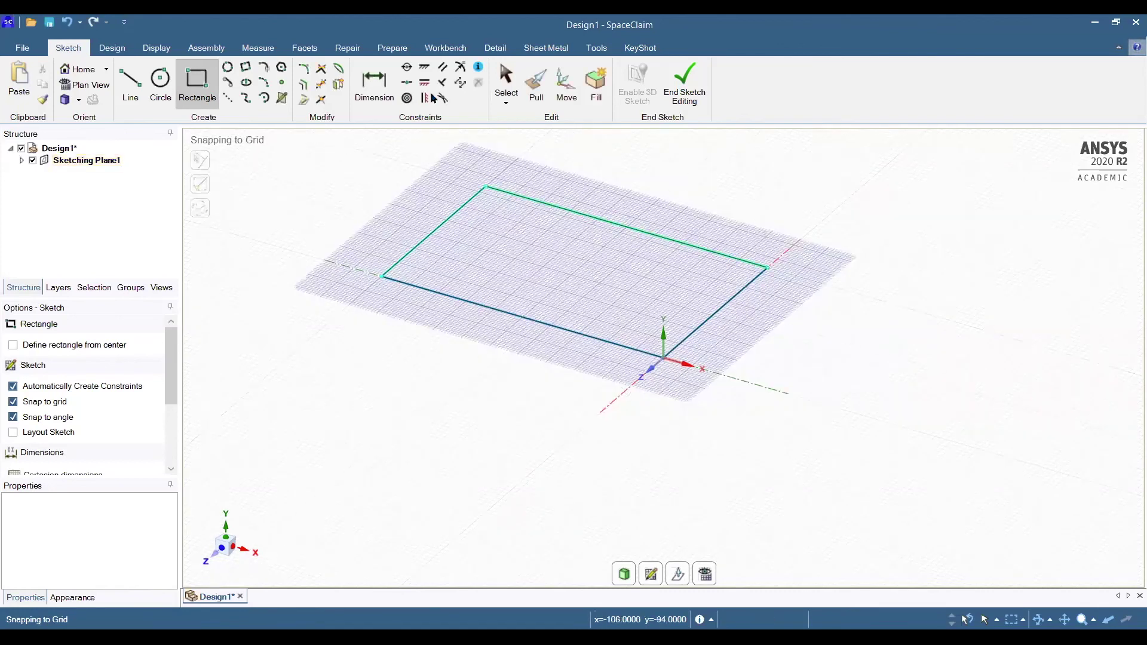
# Pull the rectangular face upward by 22 mm to form a solid block.
pyautogui.press('p')
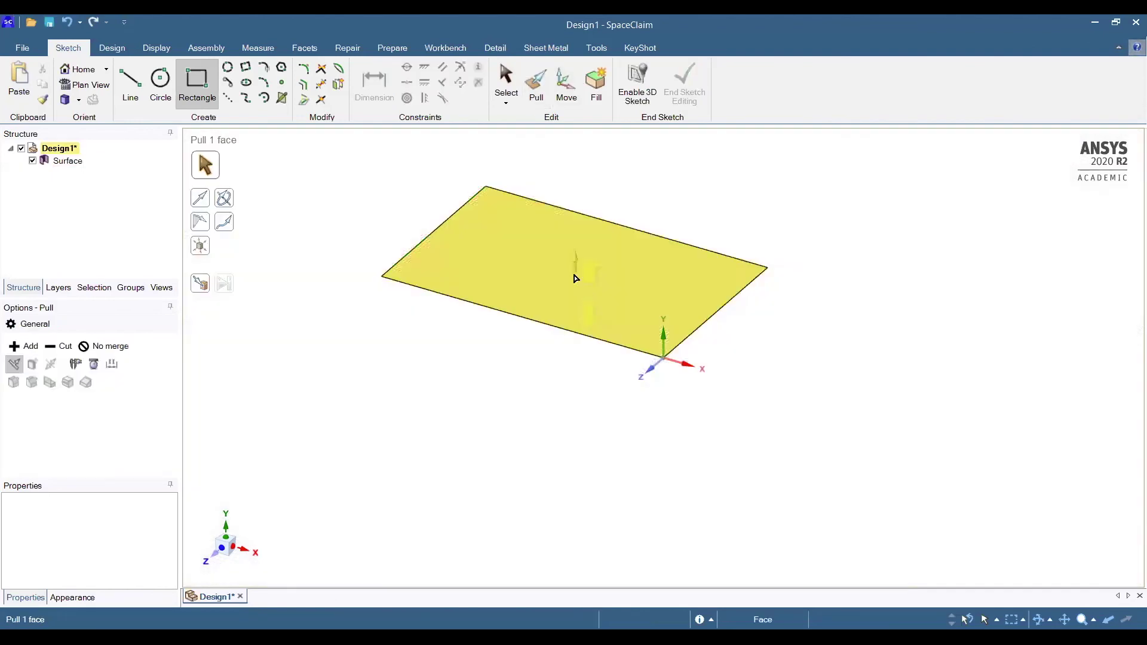
pyautogui.click(575, 274)
pyautogui.moveTo(574, 274); pyautogui.dragTo(751, 426)
pyautogui.keyDown('ctrl'); pyautogui.moveTo(749, 423); pyautogui.dragTo(718, 425, button='middle'); pyautogui.keyUp('ctrl')
pyautogui.scroll(-1, 718, 424)
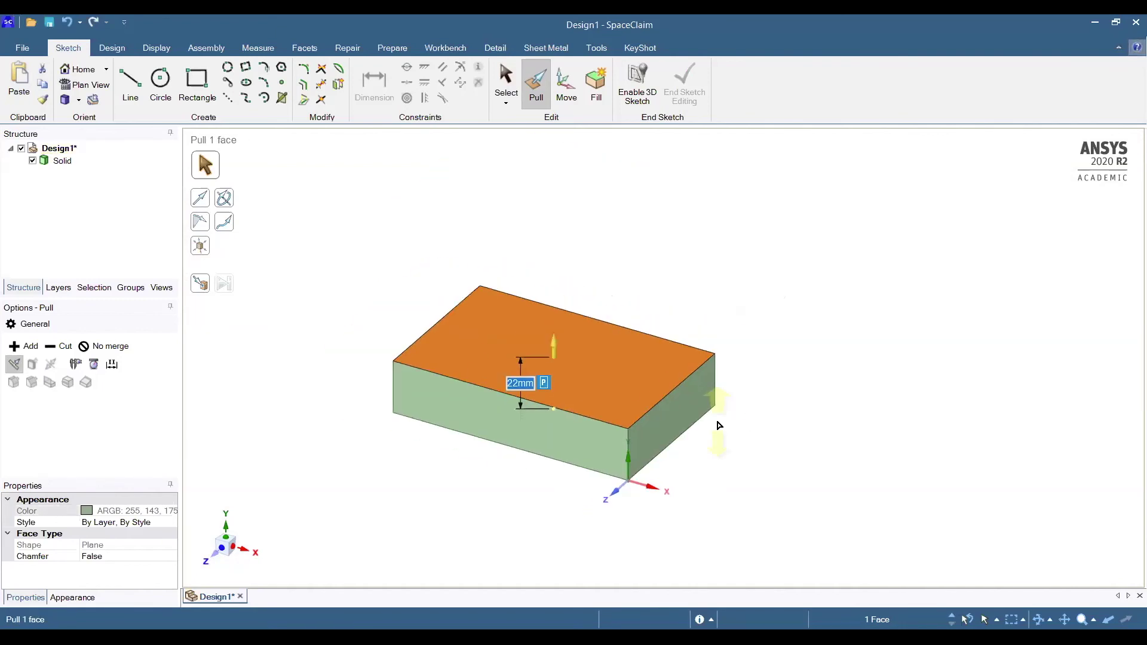
pyautogui.scroll(2, 719, 424)
pyautogui.click(690, 457)
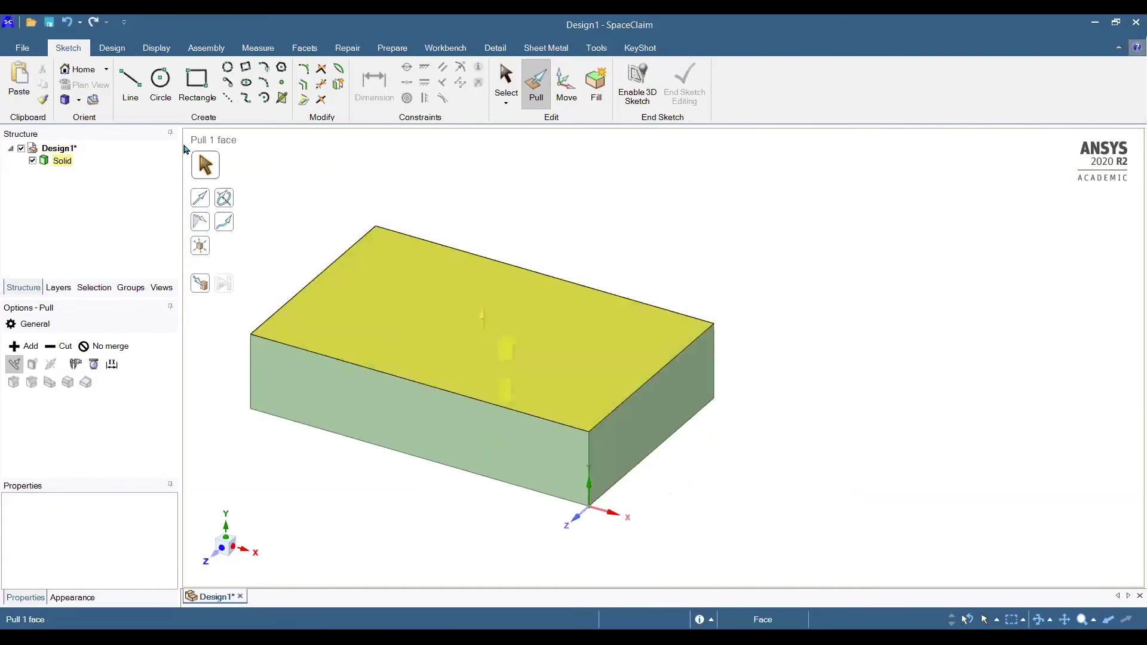
# Orient the model to the Right view and start a line sketch on the block's right side face.
pyautogui.click(79, 102)
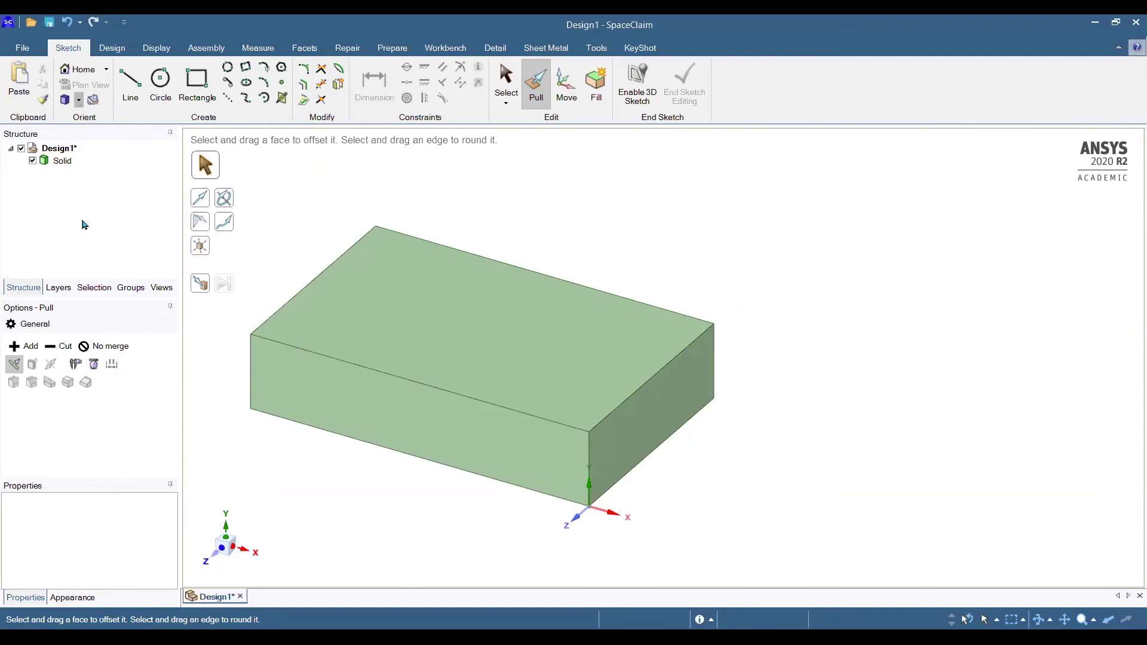
pyautogui.click(90, 191)
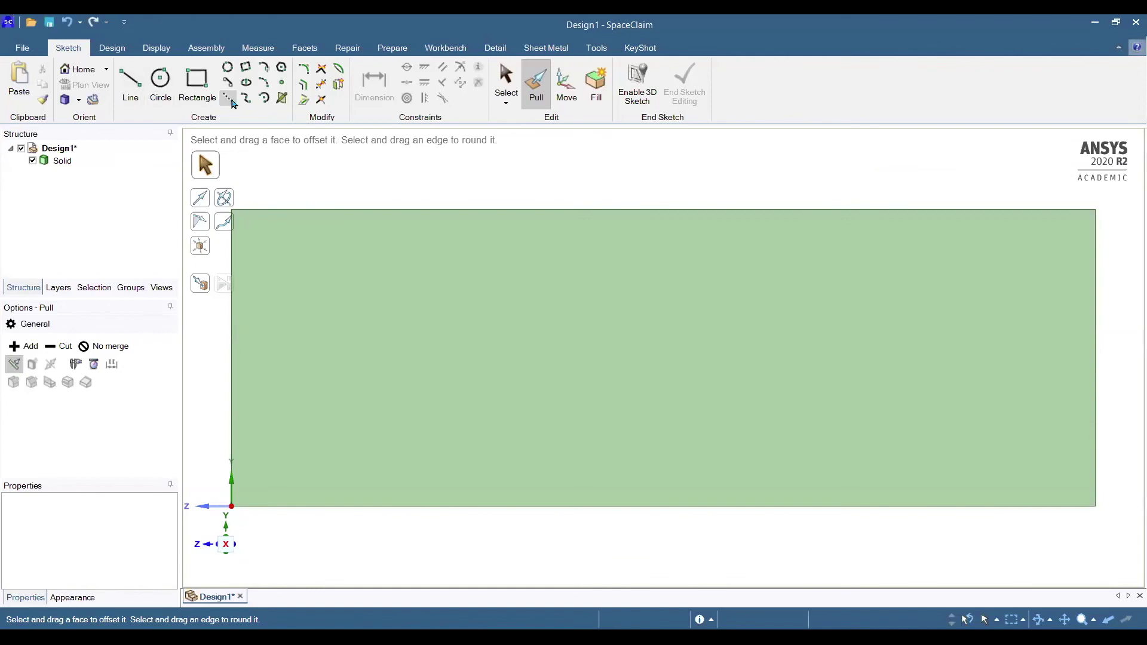
pyautogui.click(227, 98)
pyautogui.click(621, 414)
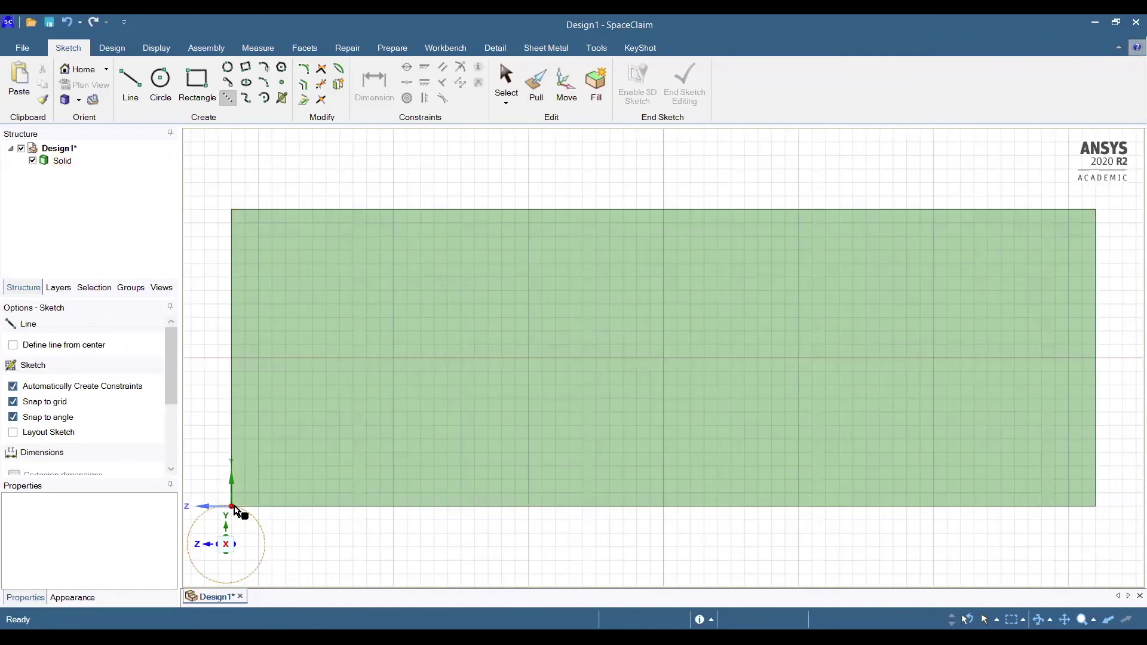
pyautogui.scroll(3, 234, 509)
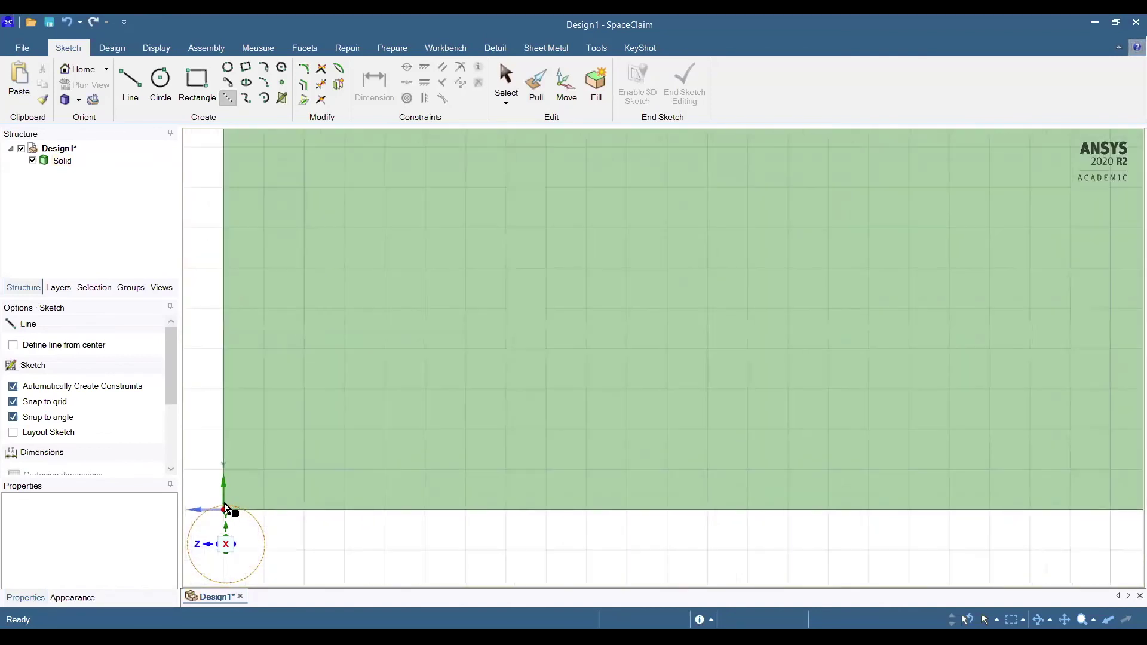
pyautogui.scroll(-1, 225, 509)
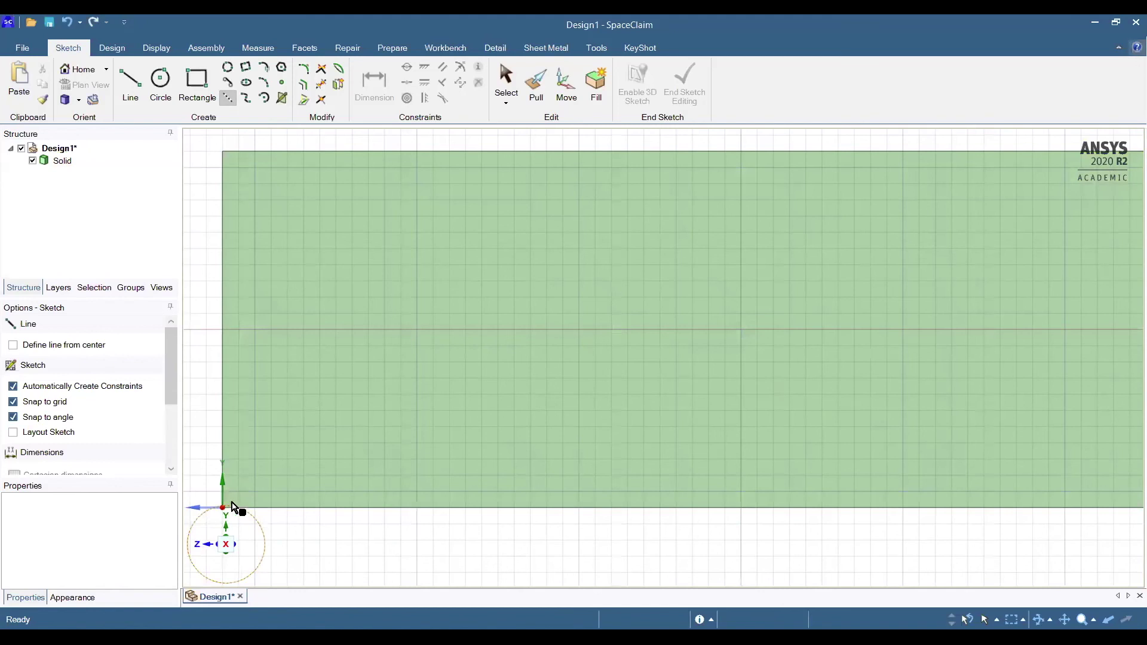
pyautogui.click(401, 443)
pyautogui.click(79, 104)
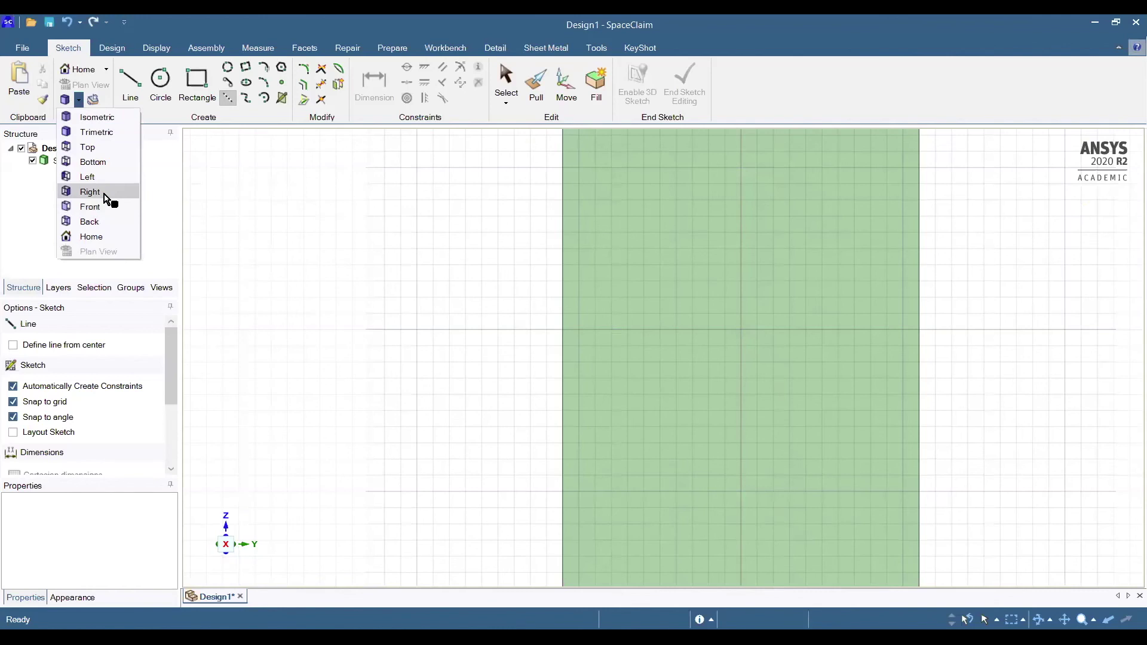
pyautogui.scroll(-5, 417, 400)
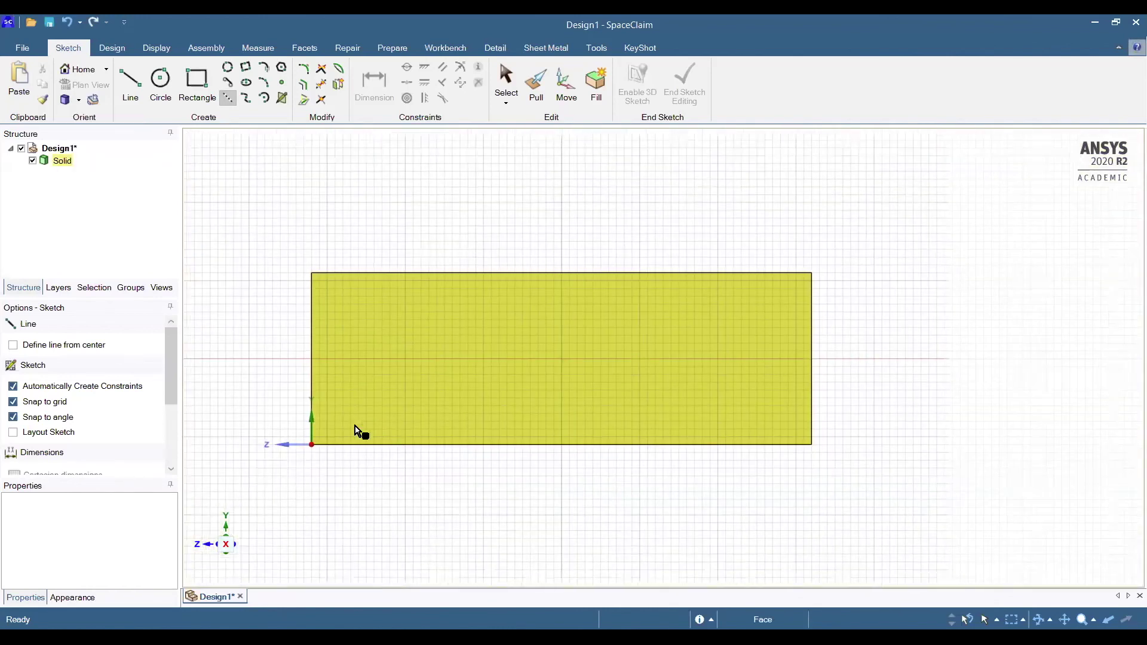
pyautogui.click(318, 377)
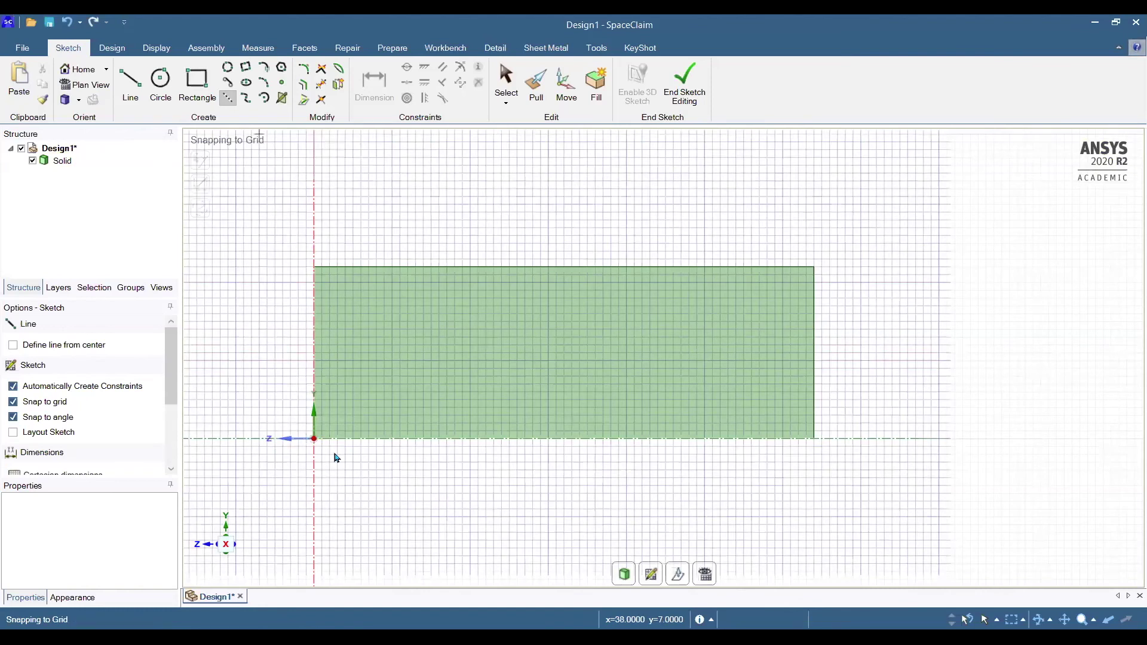
# Draw a 12 mm vertical line from the origin corner up along the side face's edge.
pyautogui.click(314, 441)
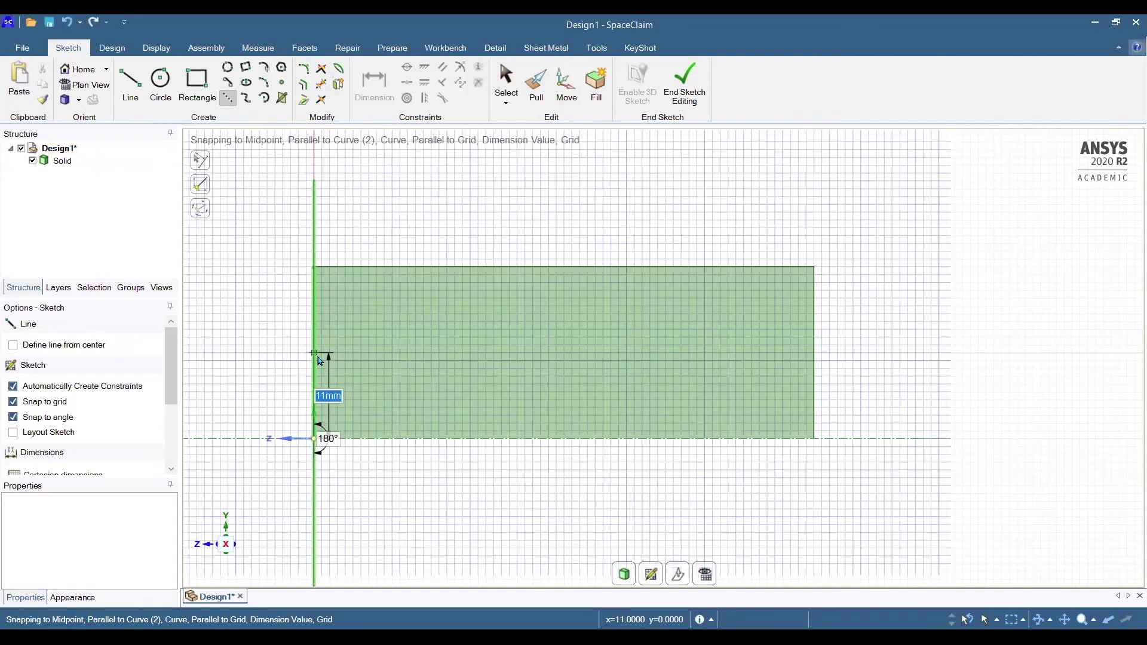
pyautogui.write('12')
pyautogui.press('Return')
pyautogui.click(310, 404)
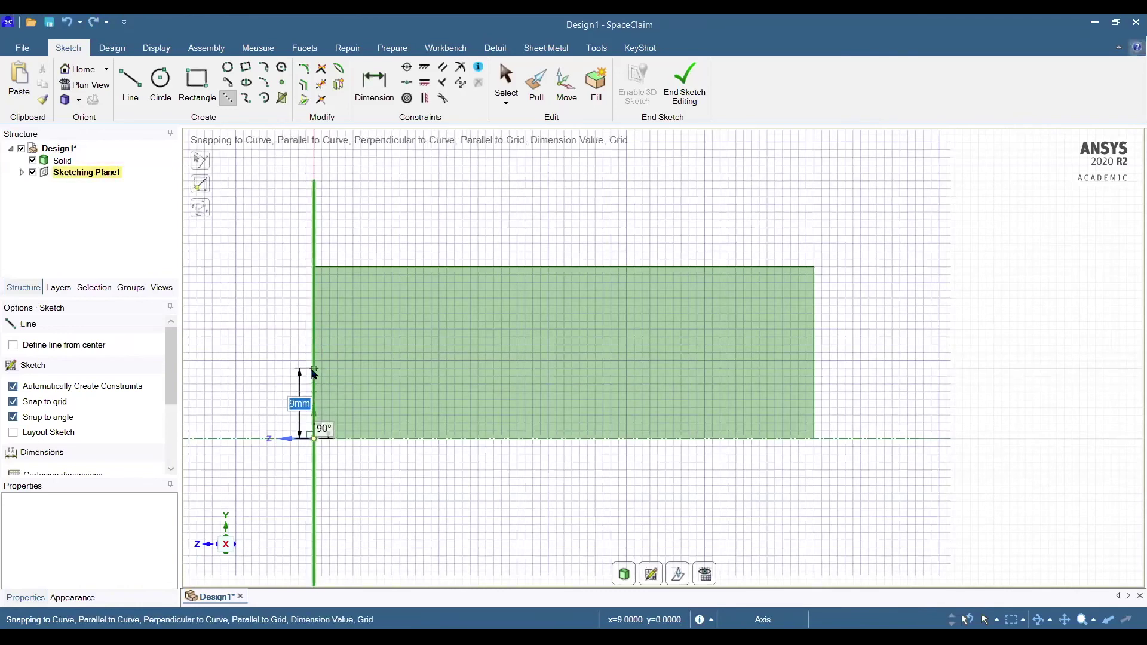
pyautogui.click(314, 345)
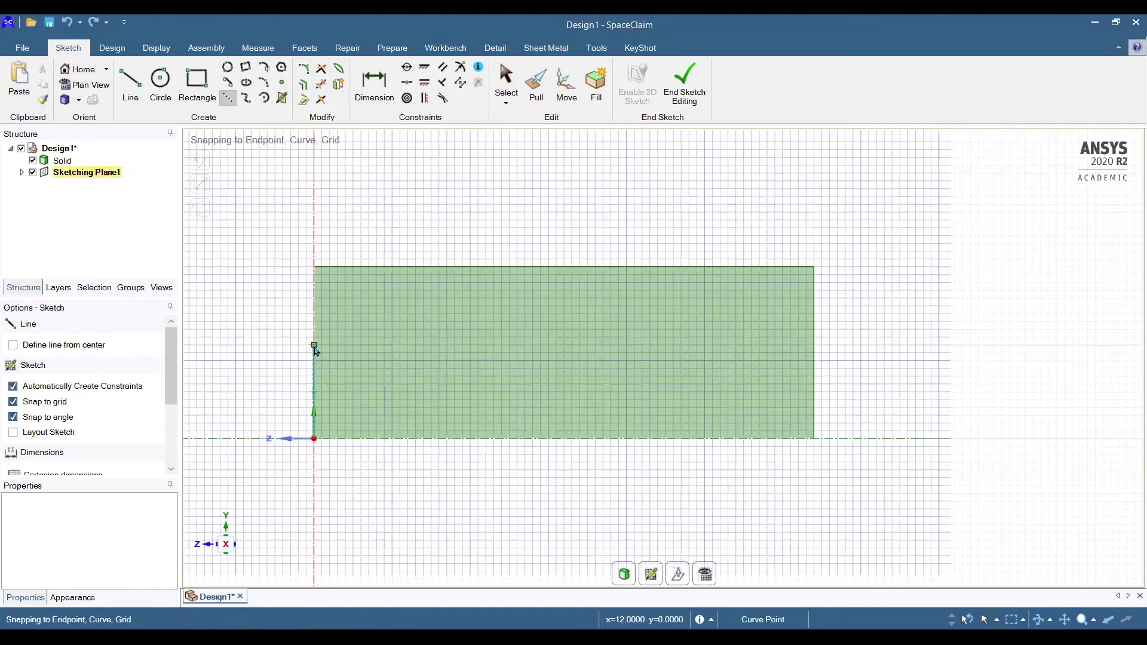
pyautogui.write('17')
pyautogui.press('Return')
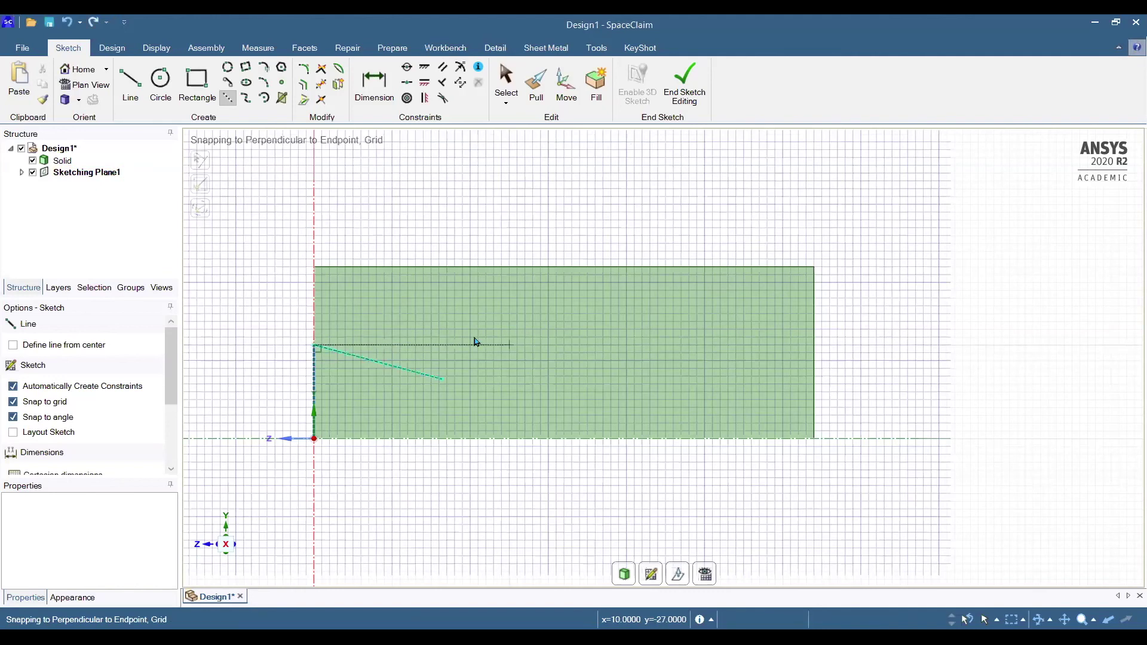
pyautogui.hotkey('ctrl', 'z')
# Draw a 17 mm horizontal construction line from the upper end of the vertical construction line, across the side face.
pyautogui.click(315, 349)
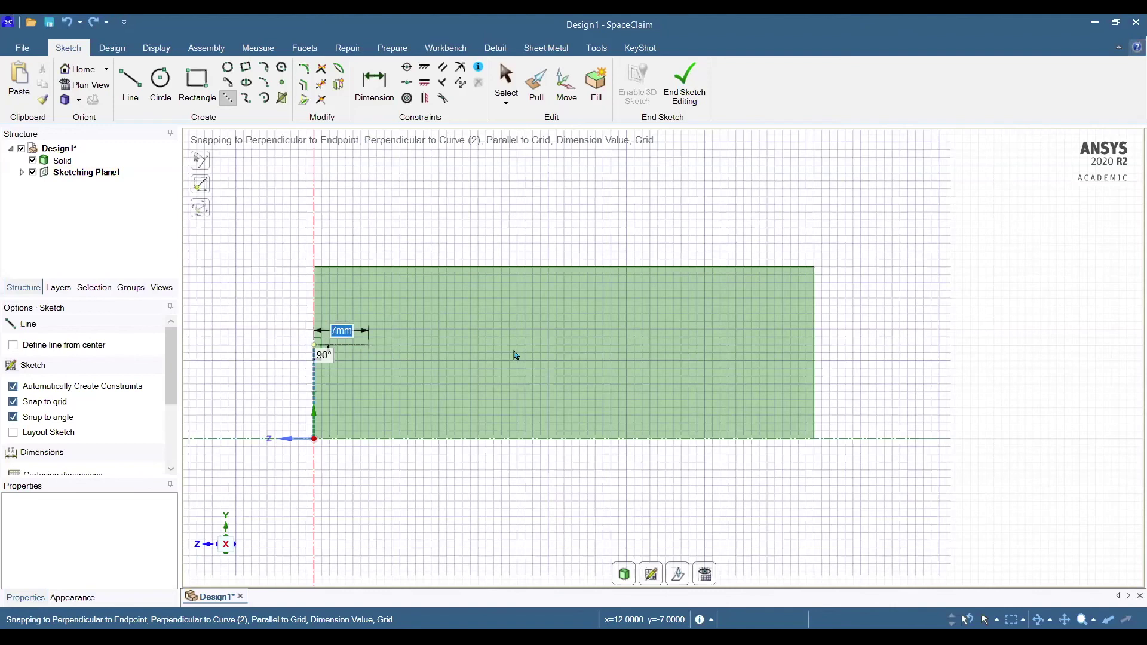
pyautogui.write('17')
pyautogui.press('Return')
pyautogui.press('Escape')
# Sketch a trapezoid starting at the construction line's end, with its narrow side on the block's bottom edge, and trim away the construction lines.
pyautogui.click(134, 94)
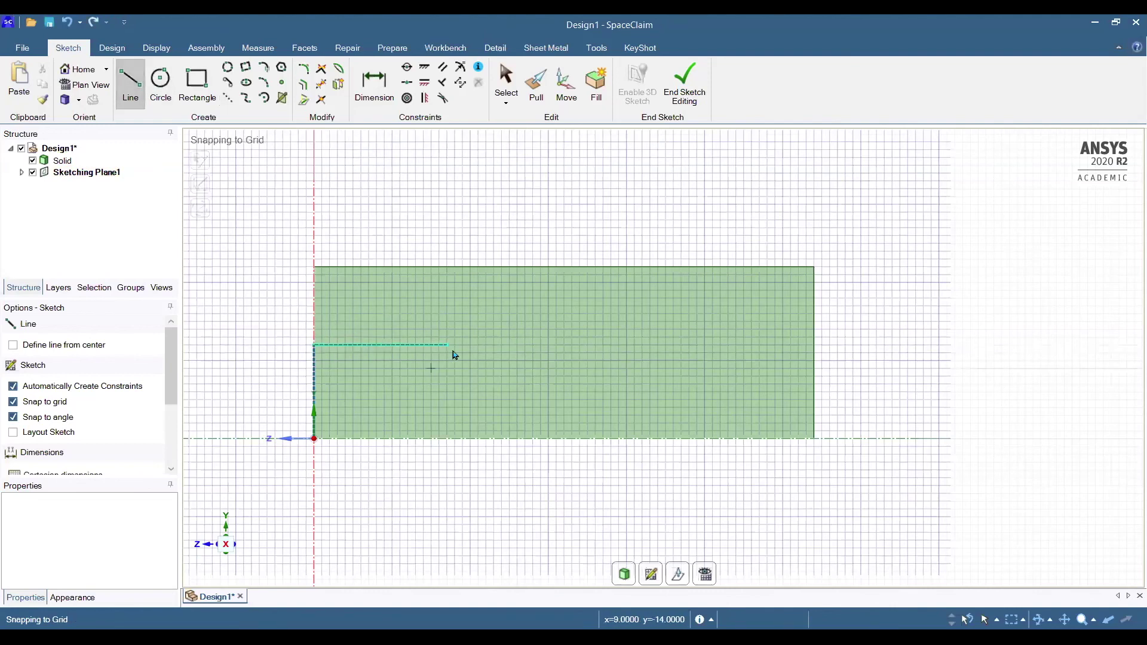
pyautogui.click(447, 345)
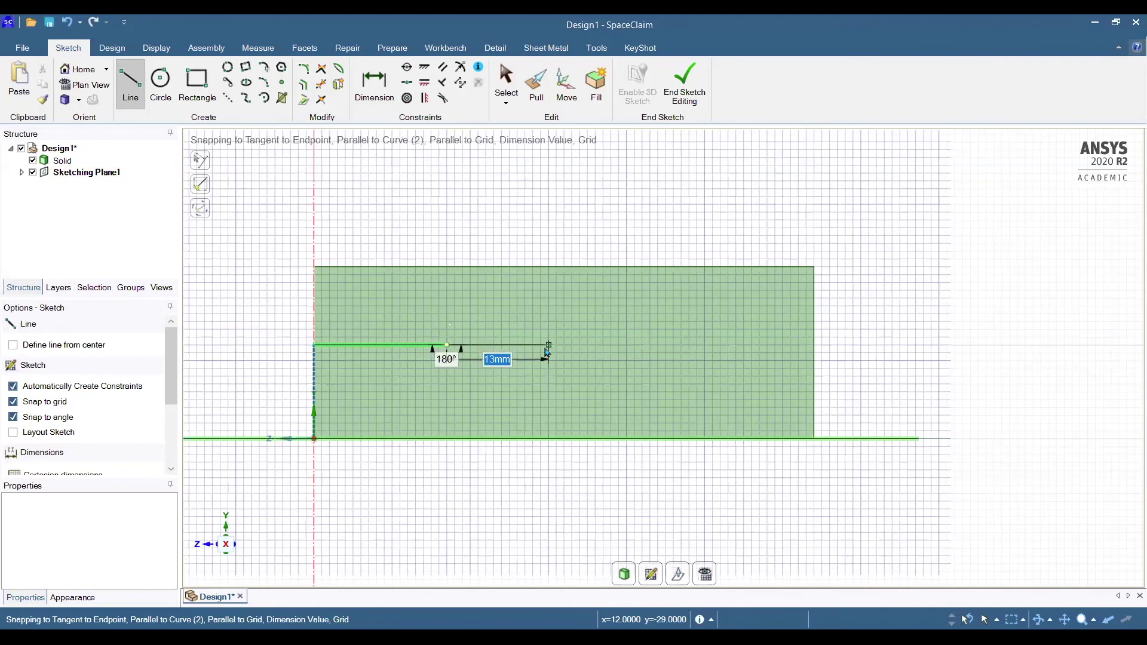
pyautogui.click(681, 345)
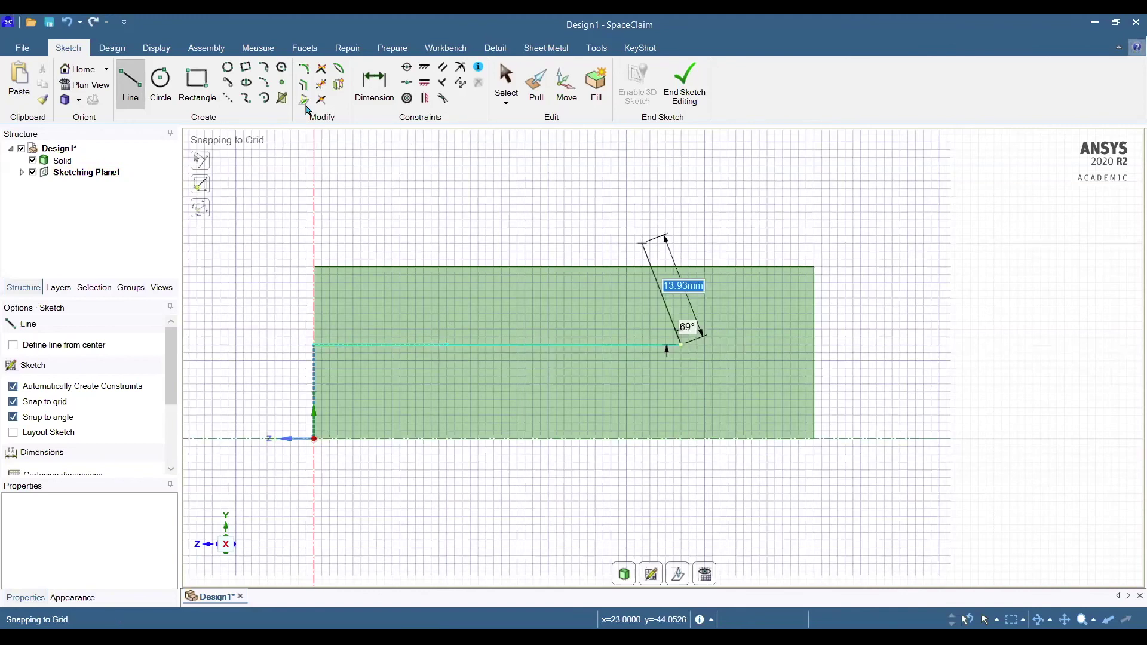
pyautogui.doubleClick(627, 445)
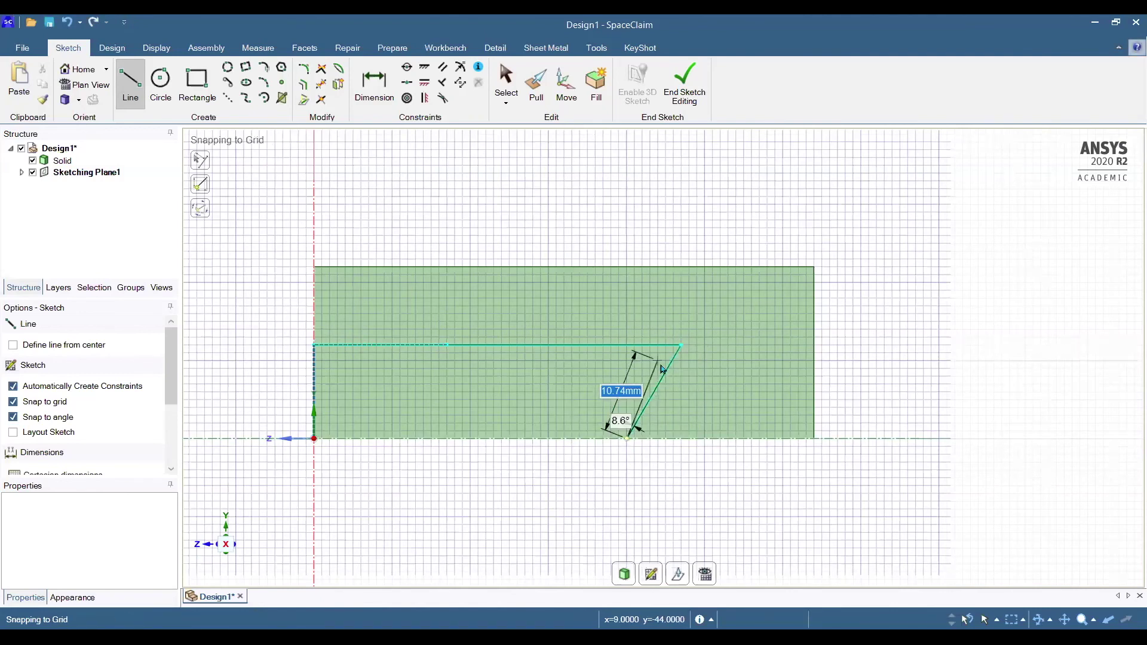
pyautogui.click(448, 346)
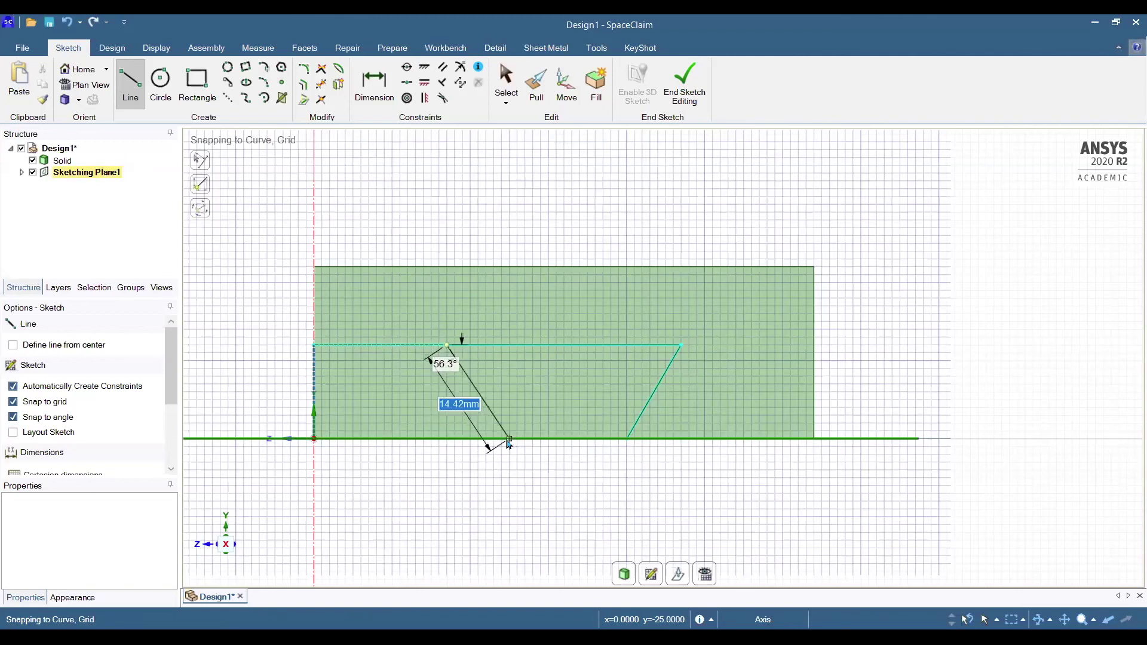
pyautogui.click(494, 439)
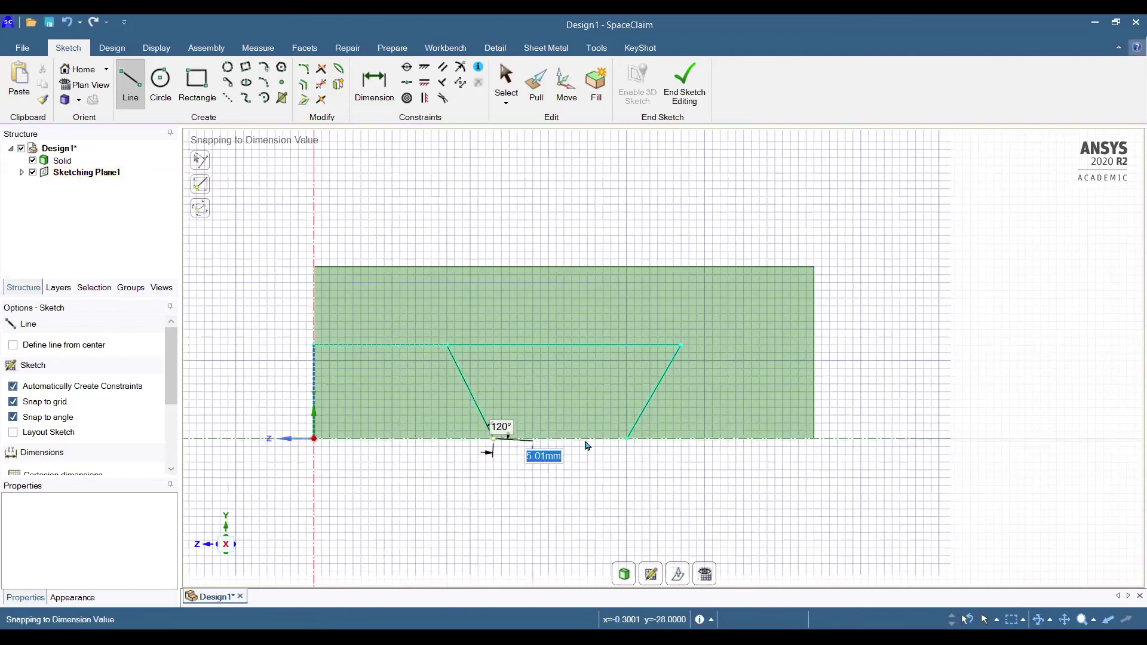
pyautogui.click(627, 440)
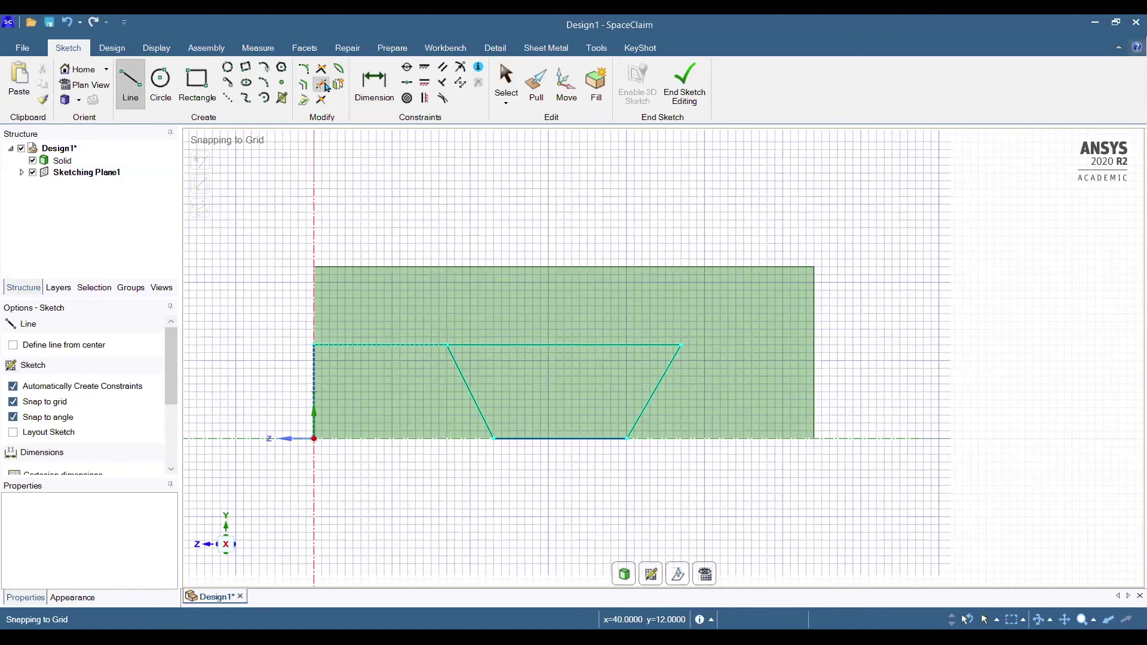
pyautogui.click(397, 346)
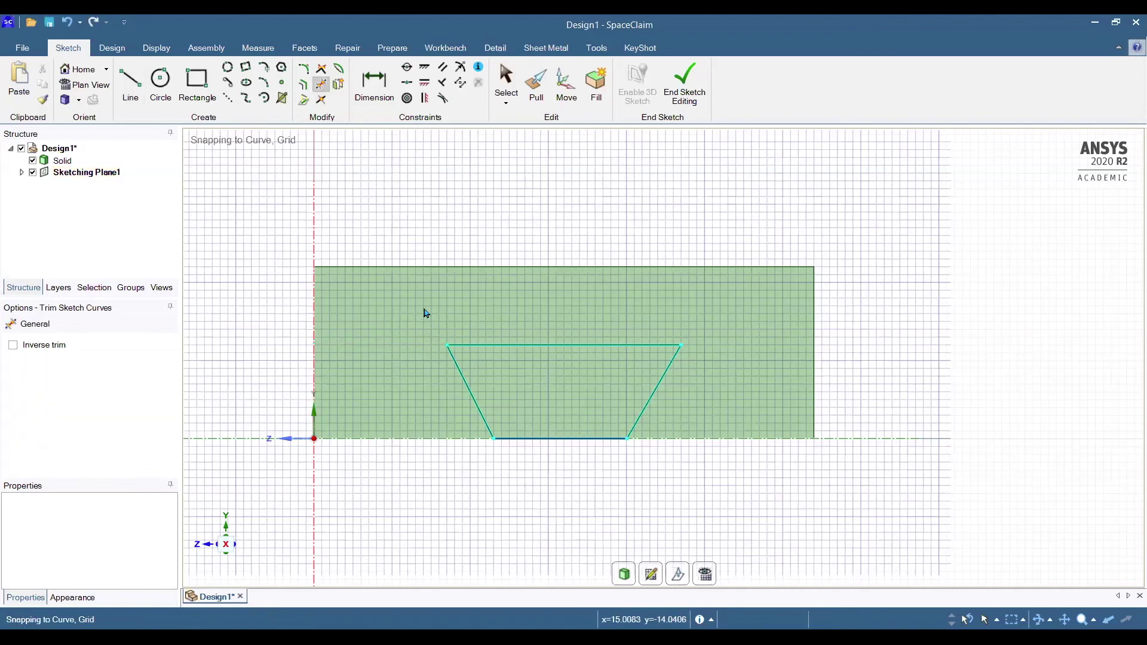
# Cut the trapezoidal profile through the full length of the block with Pull to form a dovetail slot.
pyautogui.click(536, 83)
pyautogui.click(556, 400)
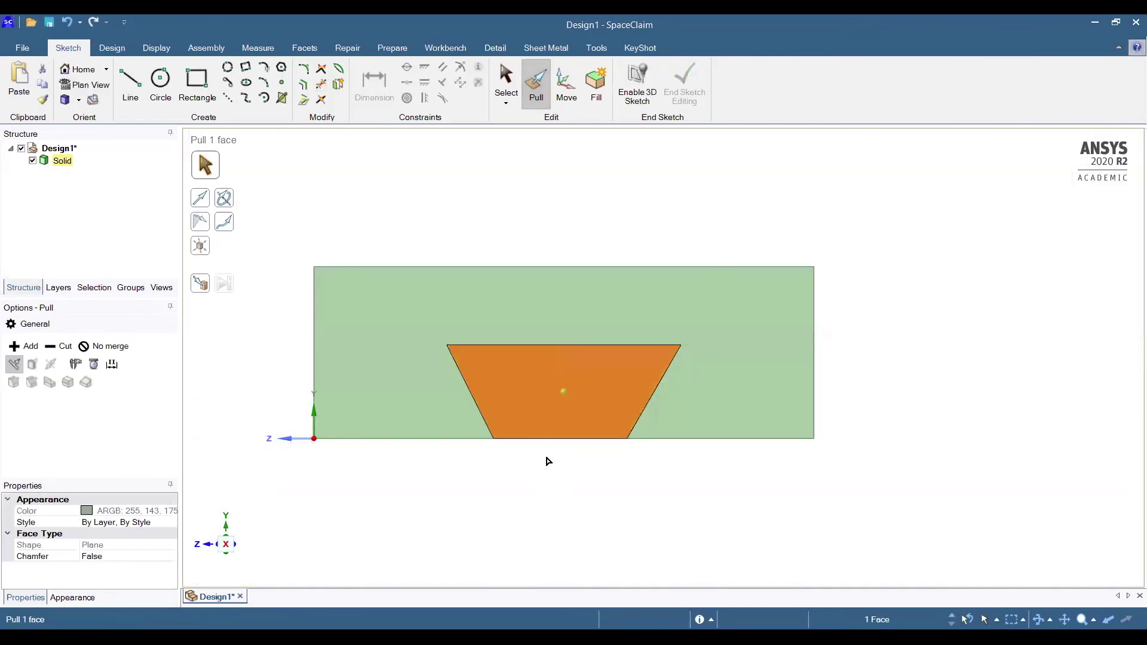
pyautogui.scroll(-2, 531, 507)
pyautogui.moveTo(530, 507); pyautogui.dragTo(556, 522, button='middle')
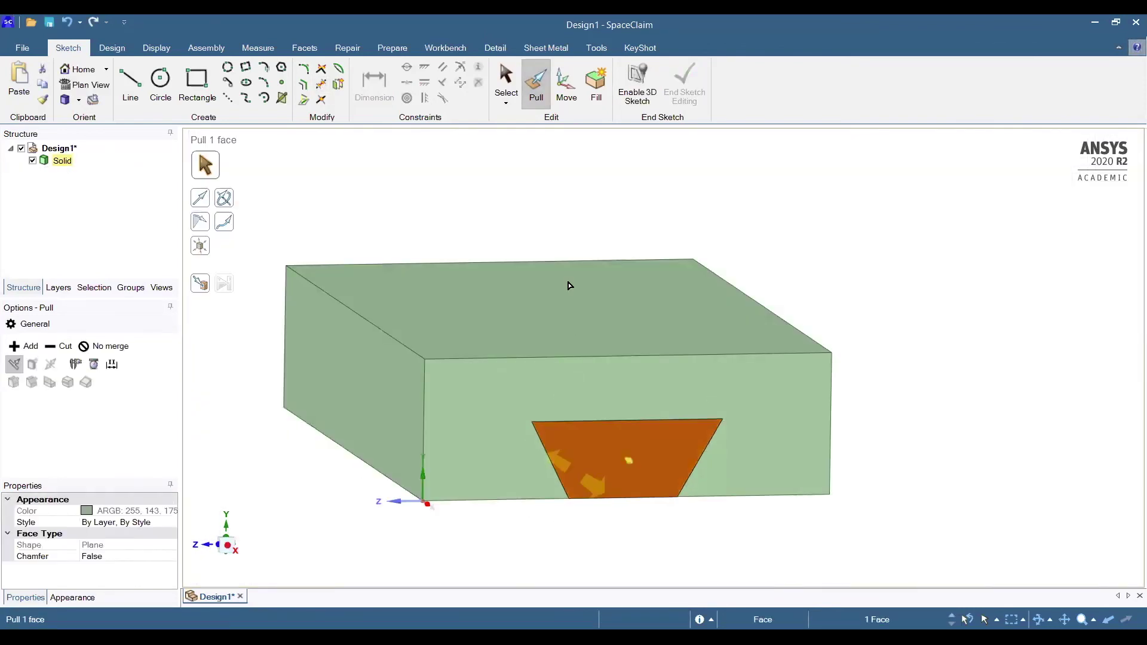
pyautogui.click(58, 355)
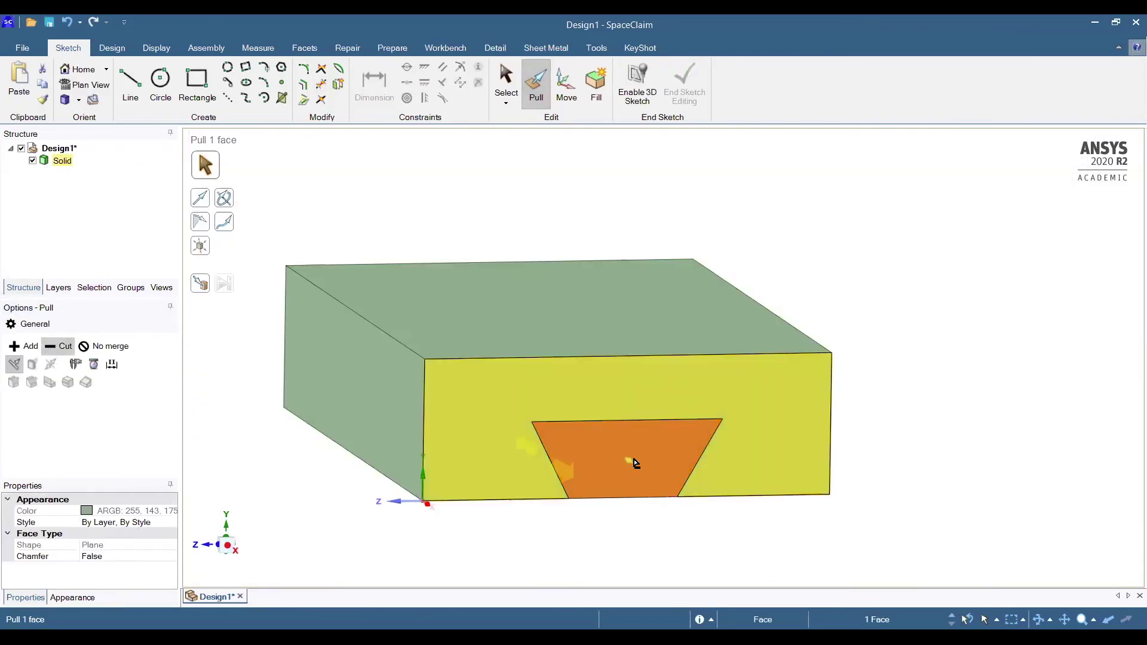
pyautogui.moveTo(625, 461); pyautogui.dragTo(457, 322)
pyautogui.moveTo(952, 476)
pyautogui.mouseDown(button='middle')
pyautogui.moveTo(925, 458)
pyautogui.moveTo(931, 471)
pyautogui.mouseUp(button='middle')
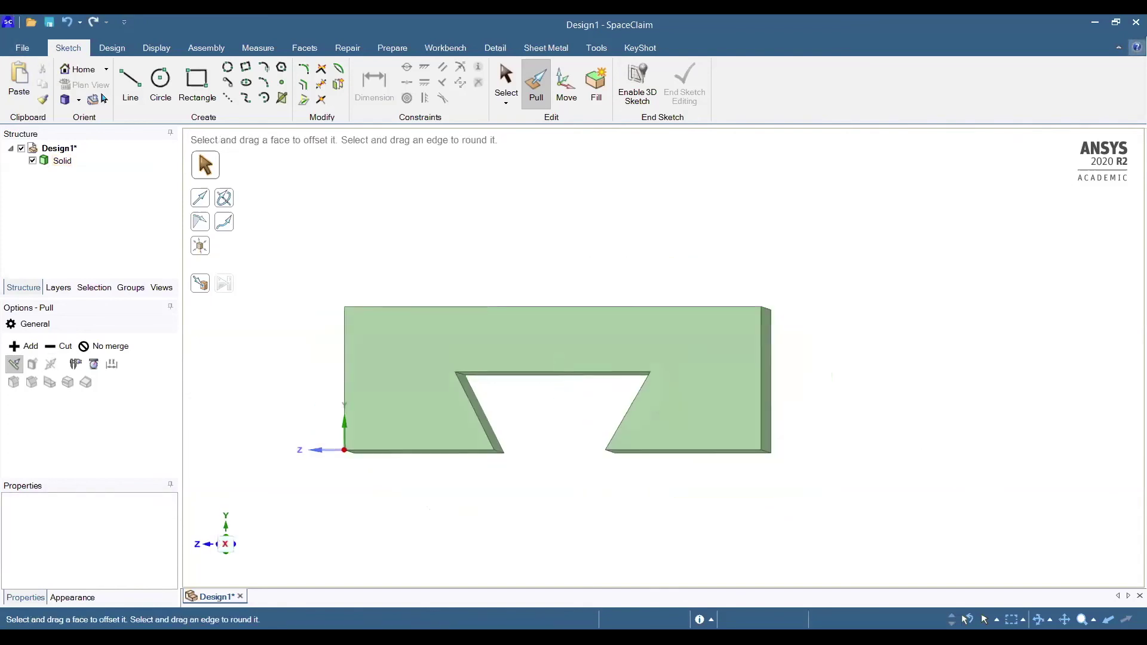
# Sketch a rectangle 15 mm wide across the full depth of the block's top face, at the end opposite the origin.
pyautogui.click(64, 100)
pyautogui.click(538, 388)
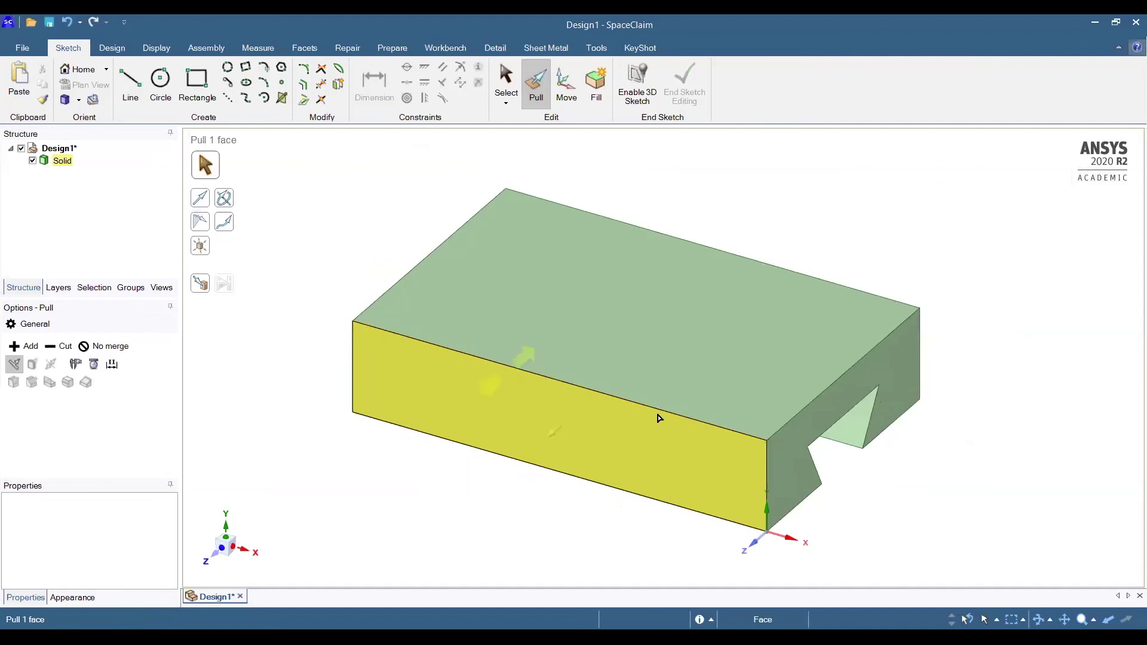
pyautogui.click(944, 465)
pyautogui.keyDown('shift'); pyautogui.moveTo(944, 464); pyautogui.dragTo(859, 499, button='middle'); pyautogui.keyUp('shift')
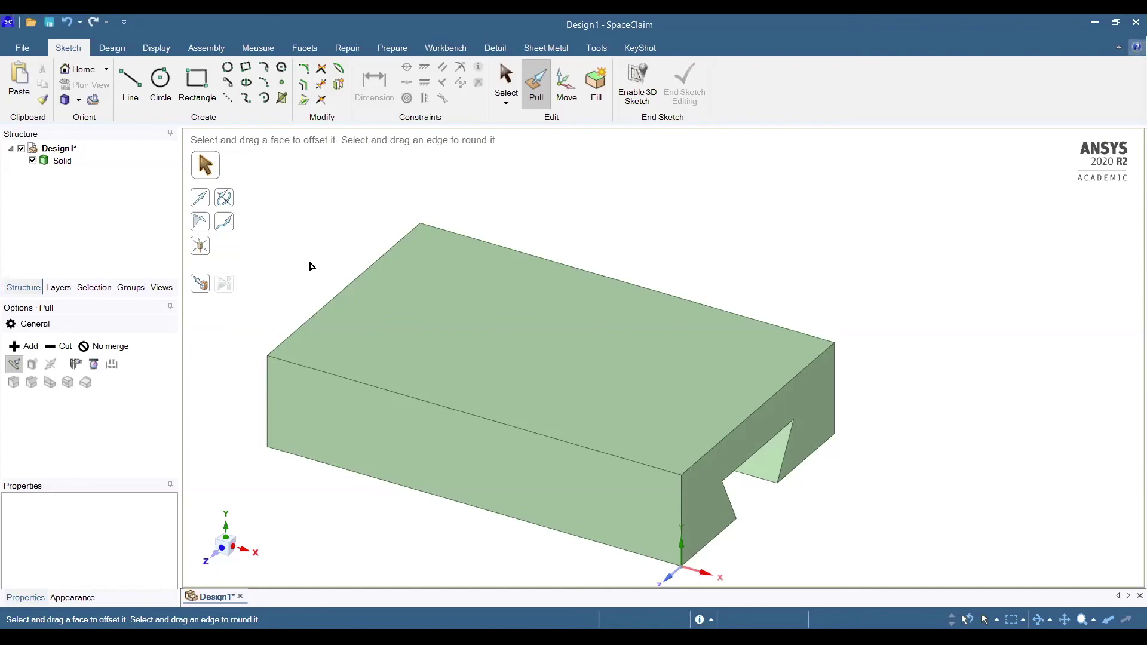
pyautogui.click(503, 82)
pyautogui.click(464, 330)
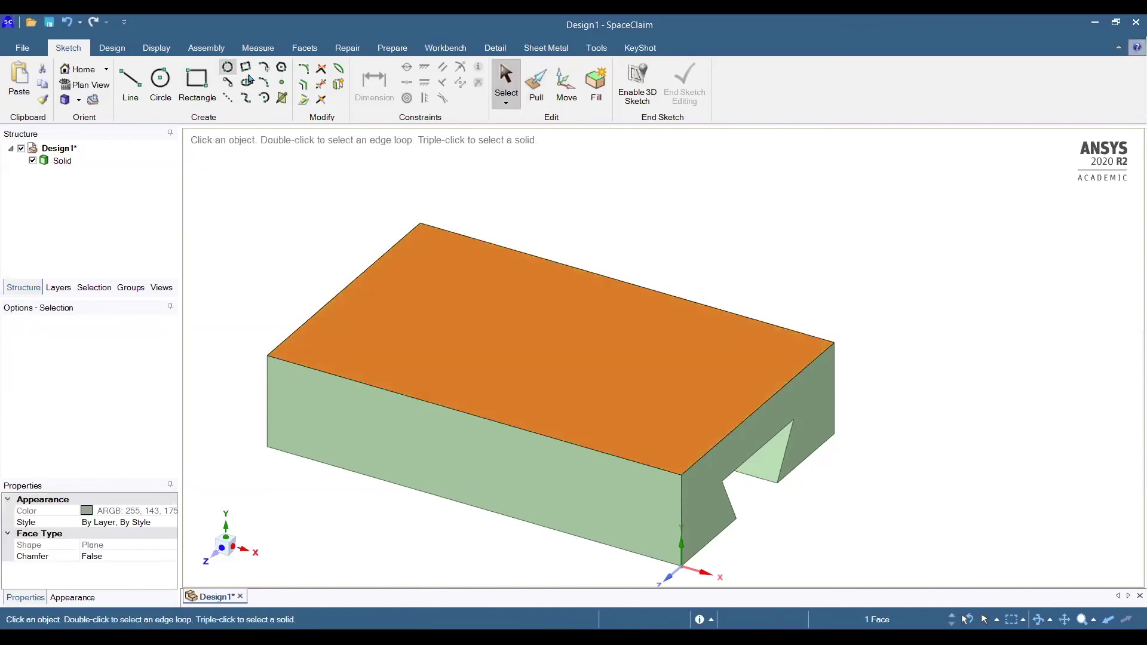
pyautogui.click(190, 81)
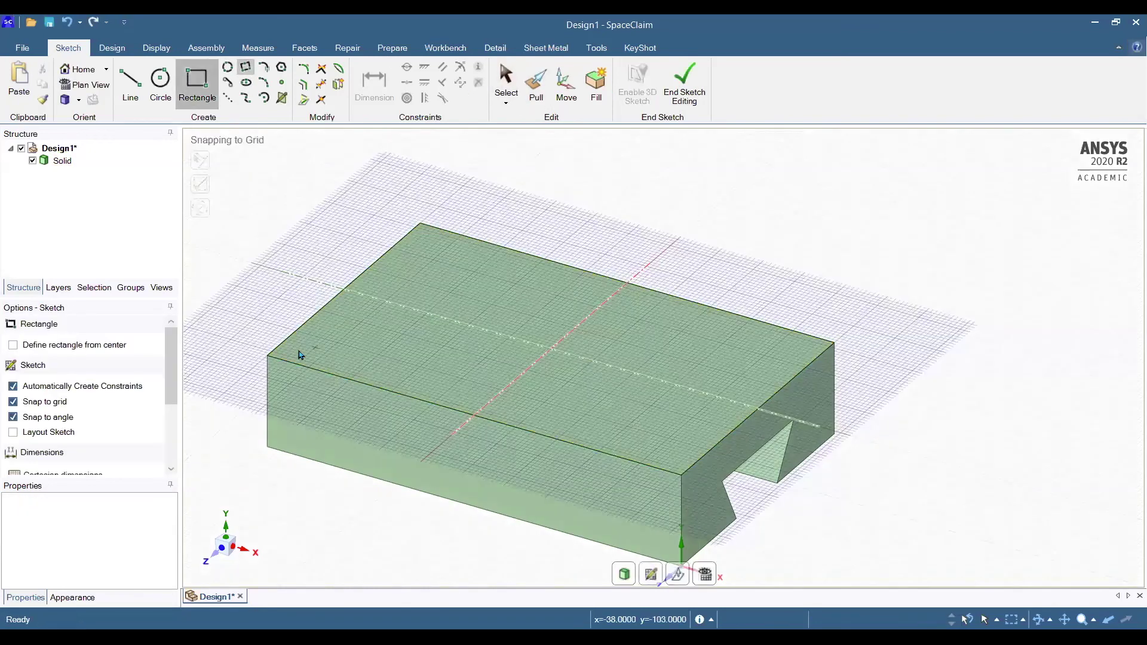
pyautogui.click(268, 357)
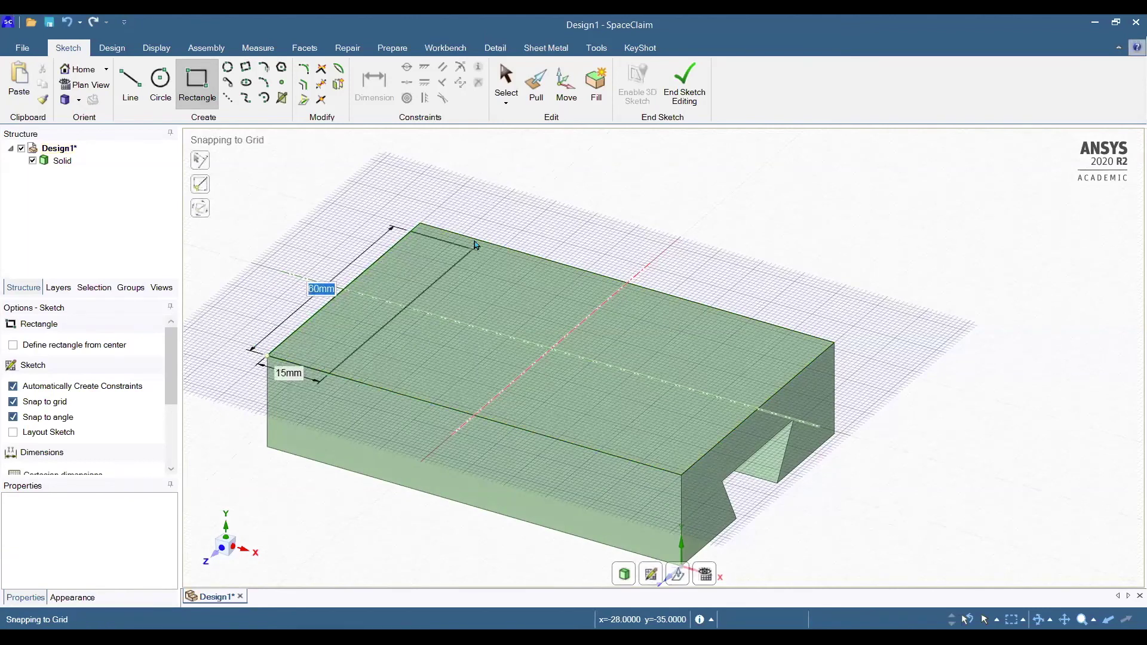
pyautogui.press('Tab')
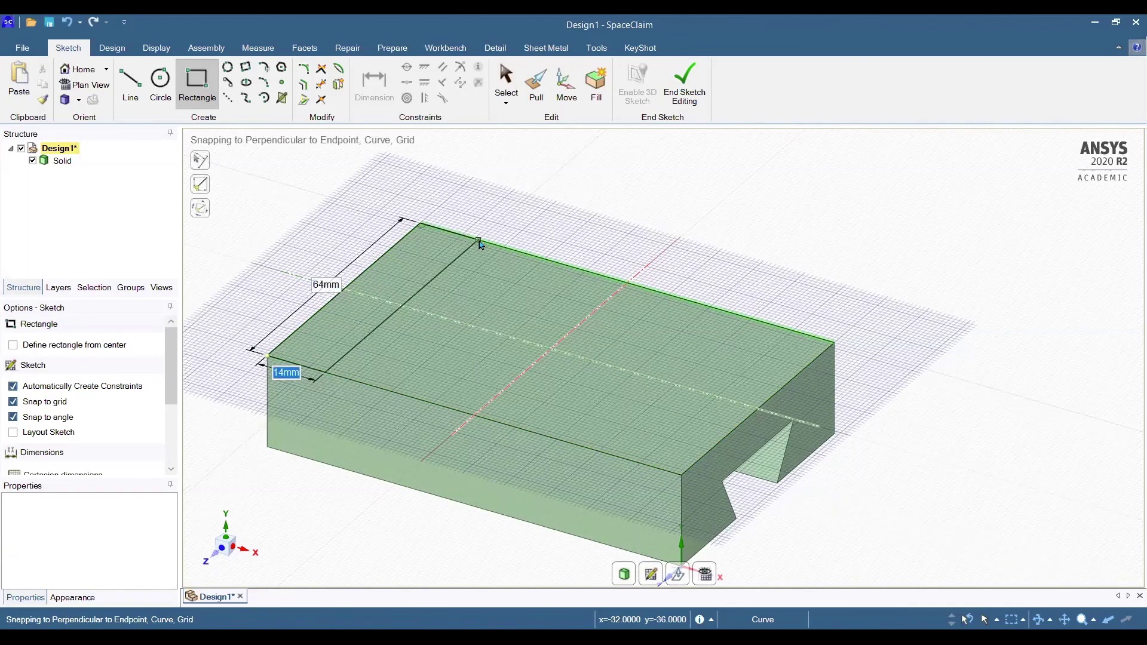
pyautogui.write('15')
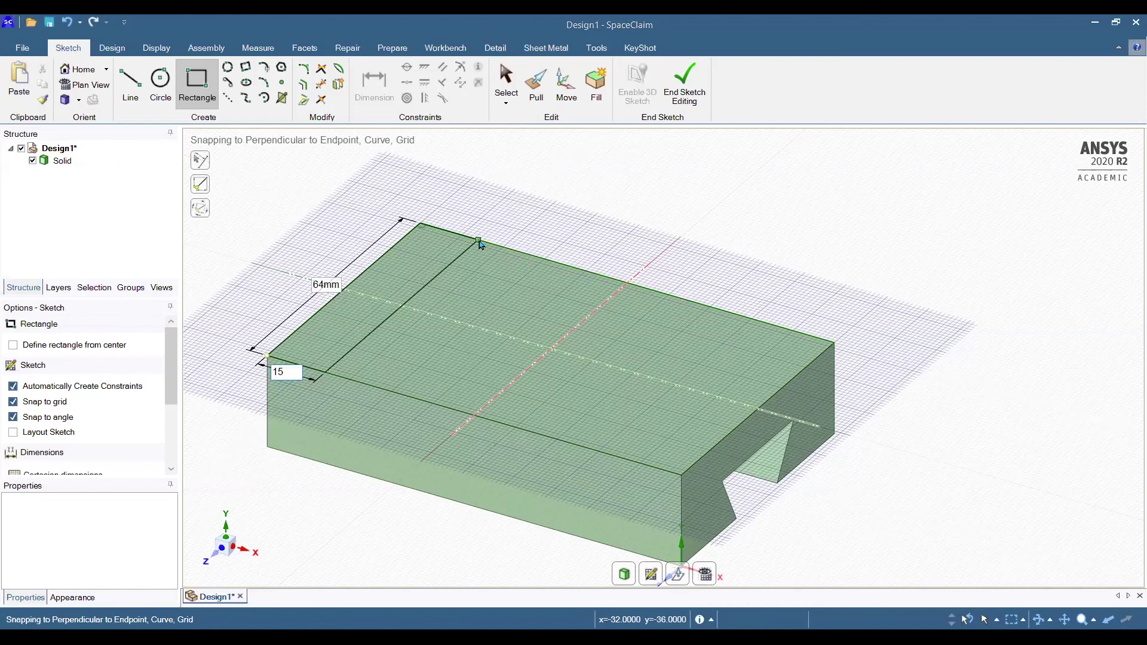
pyautogui.press('Return')
# Pull the 15 mm wide strip of the top face upward by 53 mm to form the vertical wall.
pyautogui.click(535, 84)
pyautogui.click(385, 290)
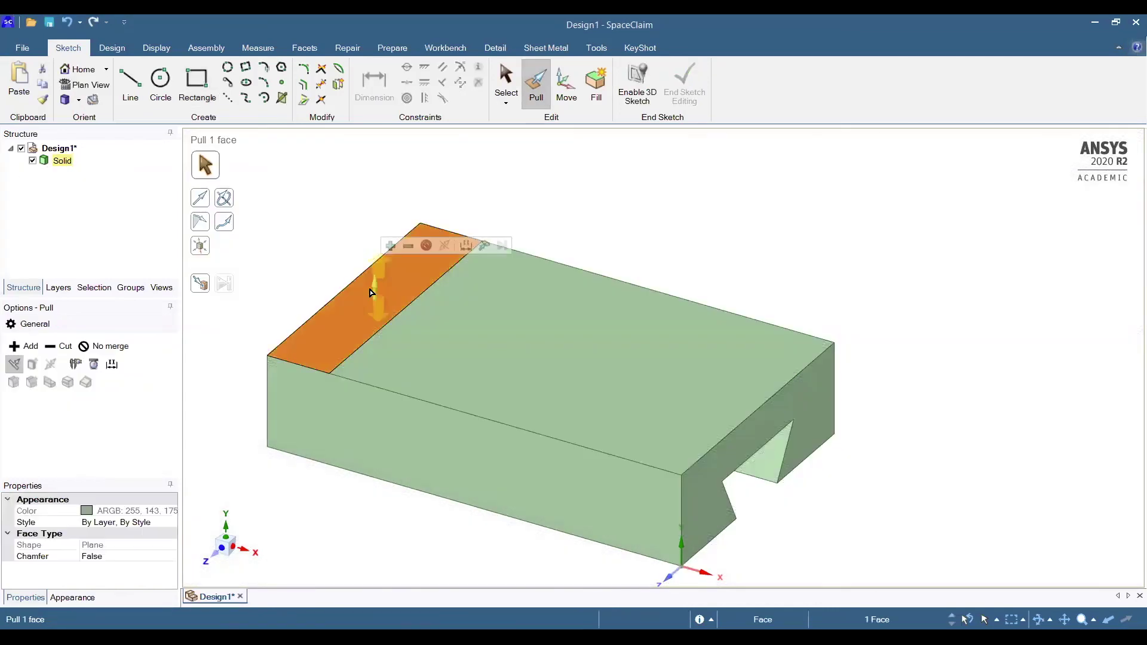
pyautogui.moveTo(374, 287); pyautogui.dragTo(372, 248)
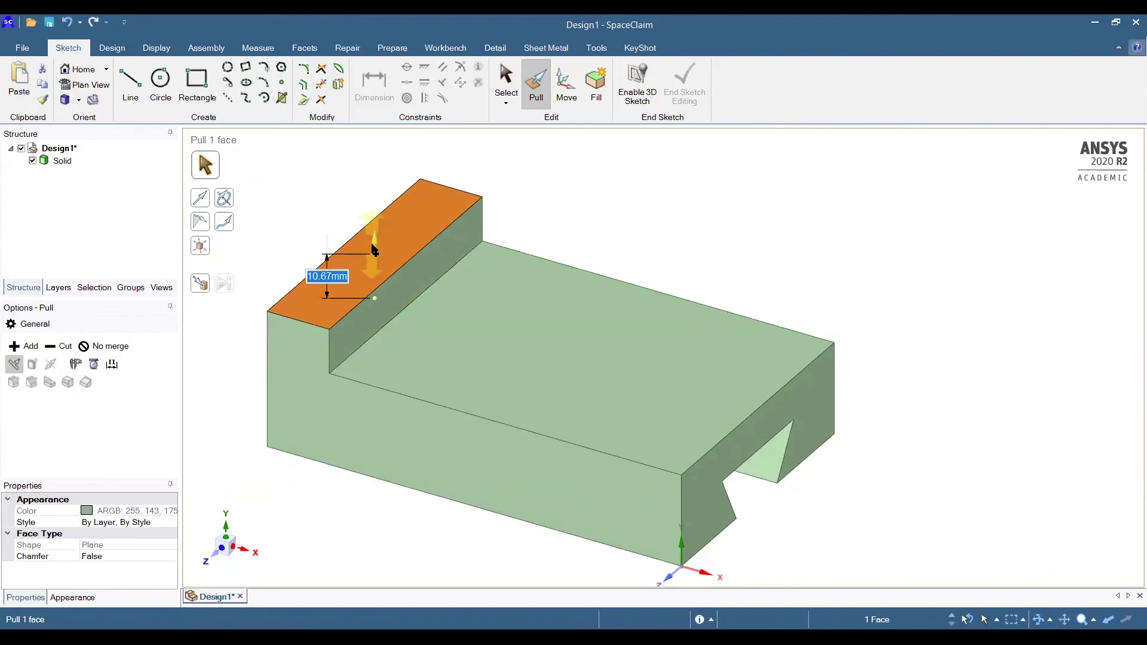
pyautogui.write('53')
pyautogui.press('Return')
# Chamfer the two short top edges of the vertical wall with a 16 mm setback.
pyautogui.scroll(-3, 522, 266)
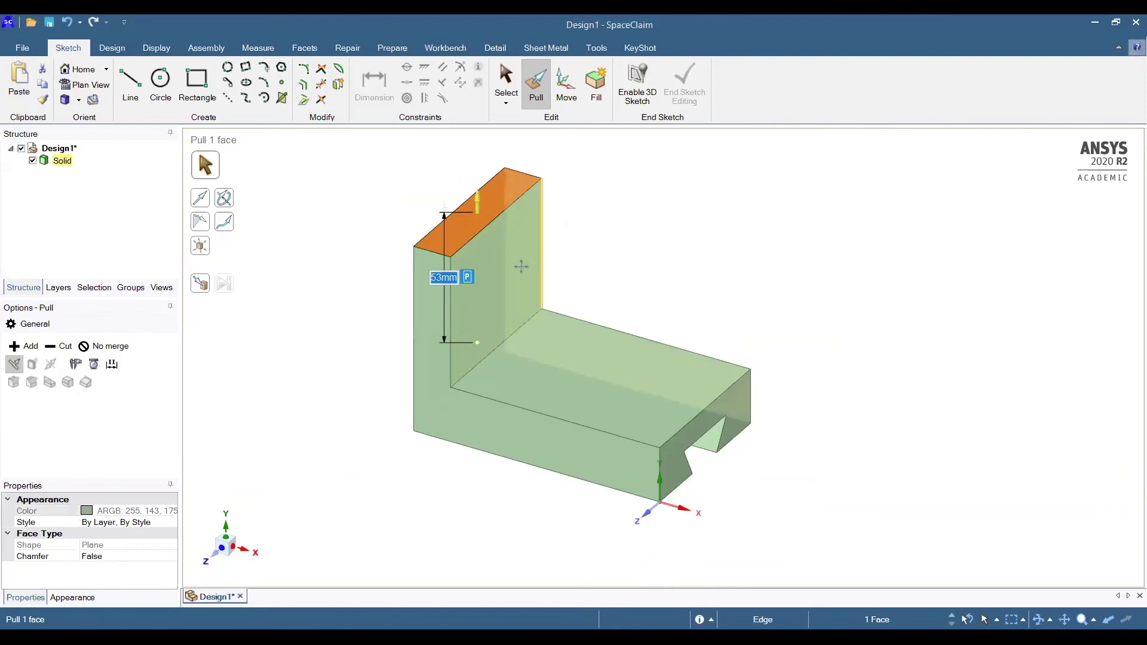
pyautogui.scroll(3, 521, 273)
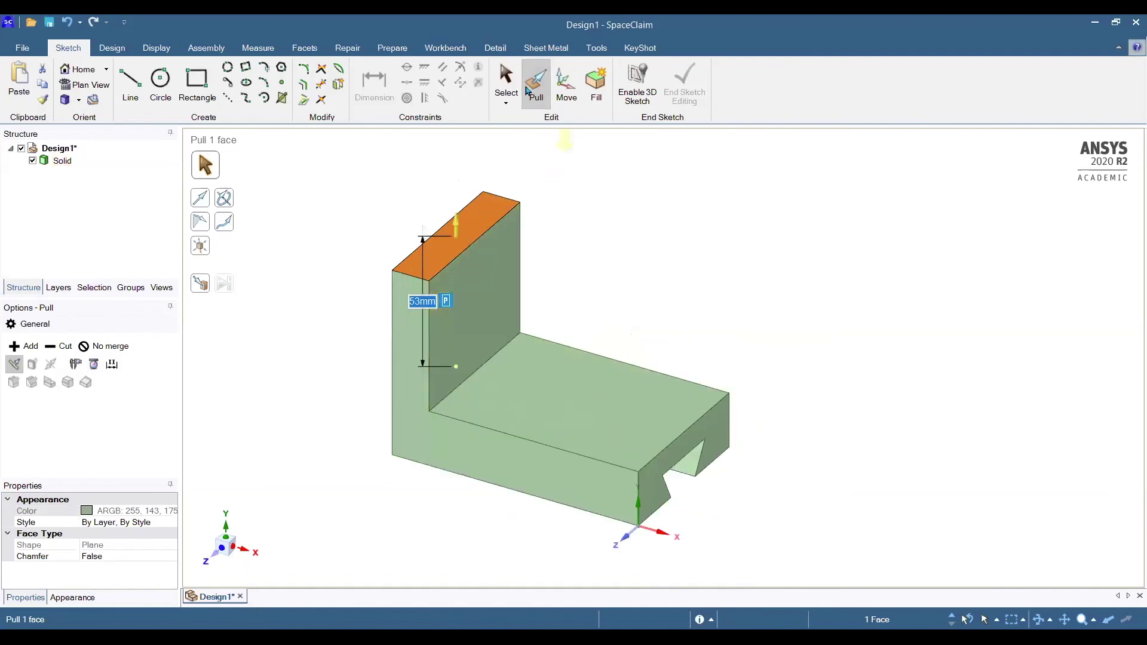
pyautogui.click(507, 94)
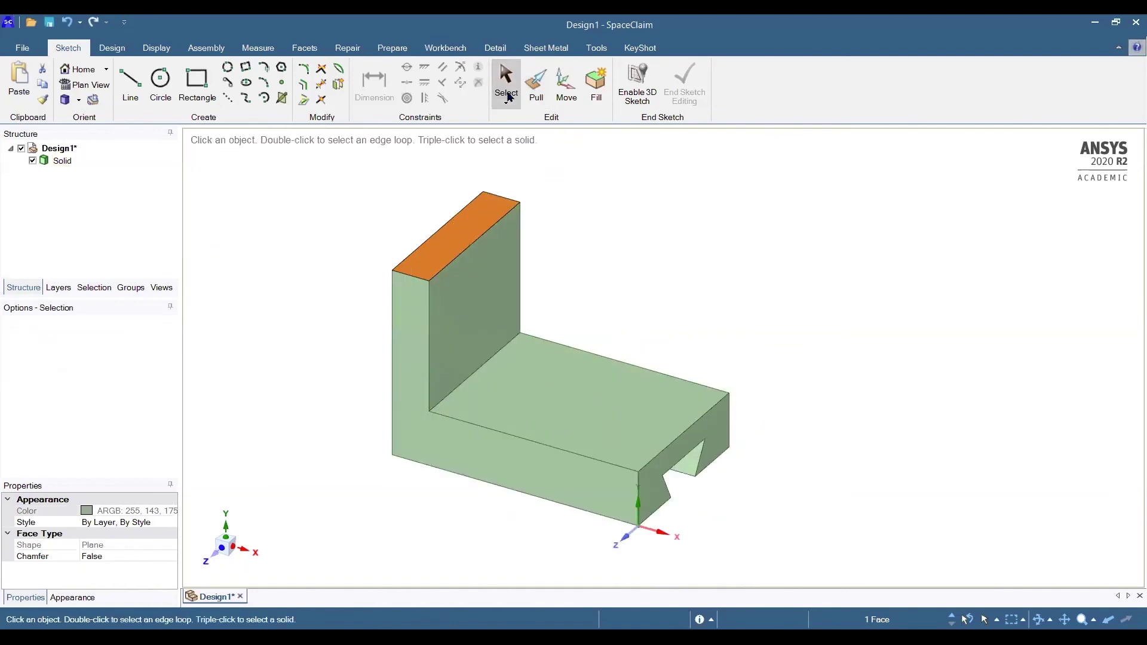
pyautogui.click(412, 276)
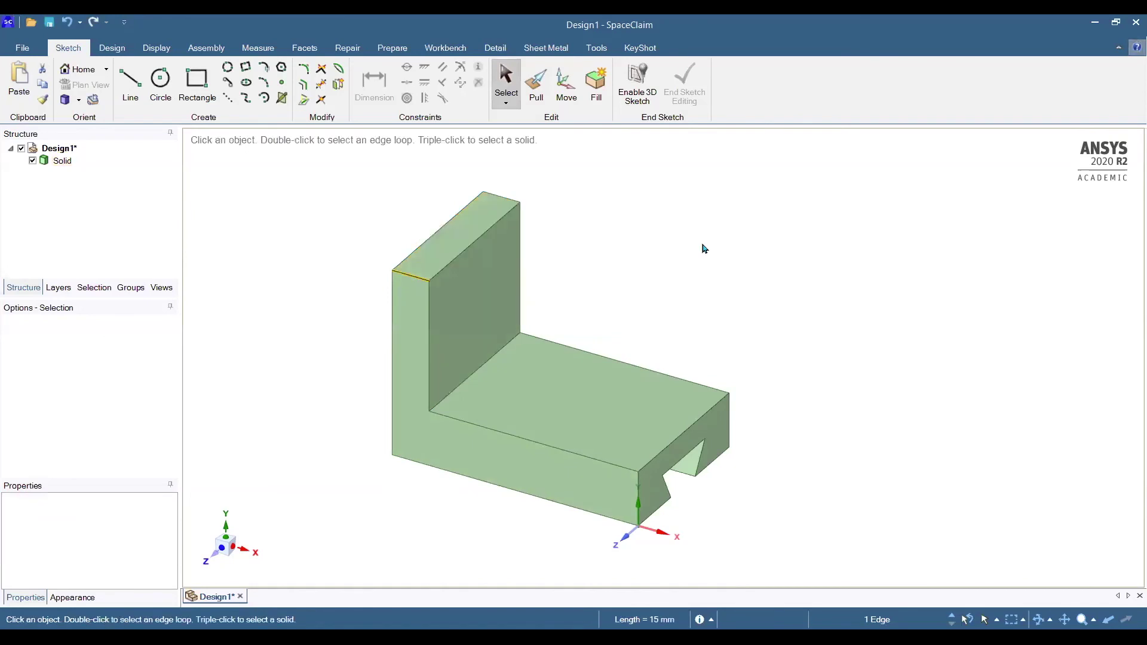
pyautogui.moveTo(660, 304); pyautogui.dragTo(611, 349, button='middle')
pyautogui.keyDown('ctrl'); pyautogui.click(493, 200); pyautogui.keyUp('ctrl')
pyautogui.moveTo(330, 338); pyautogui.dragTo(374, 245, button='middle')
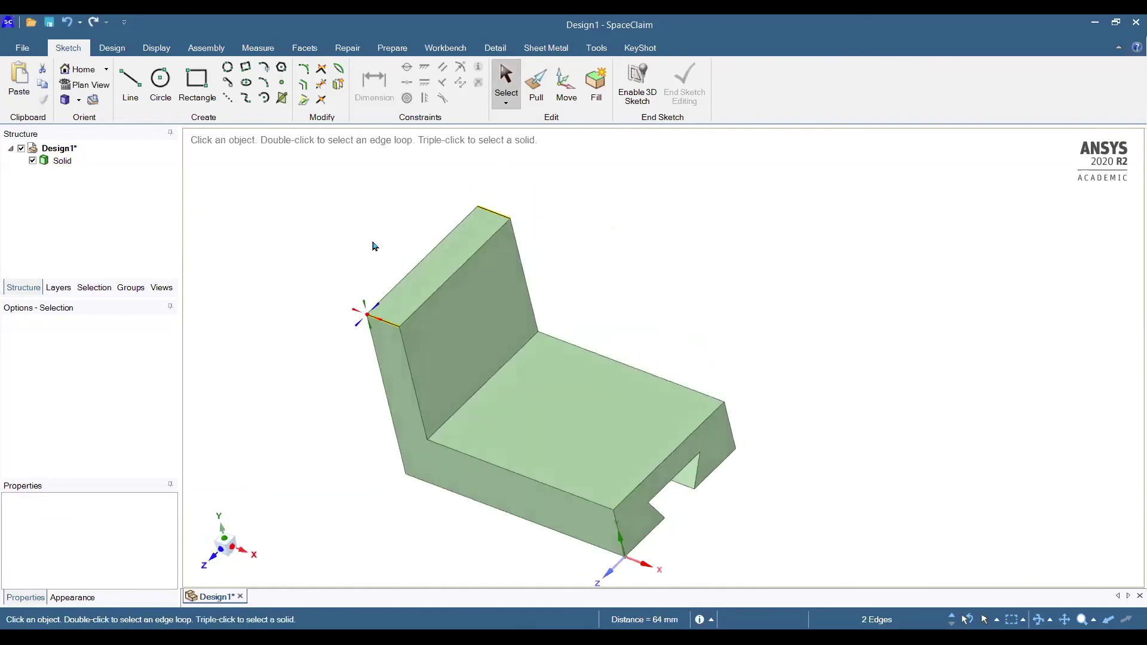
pyautogui.click(538, 88)
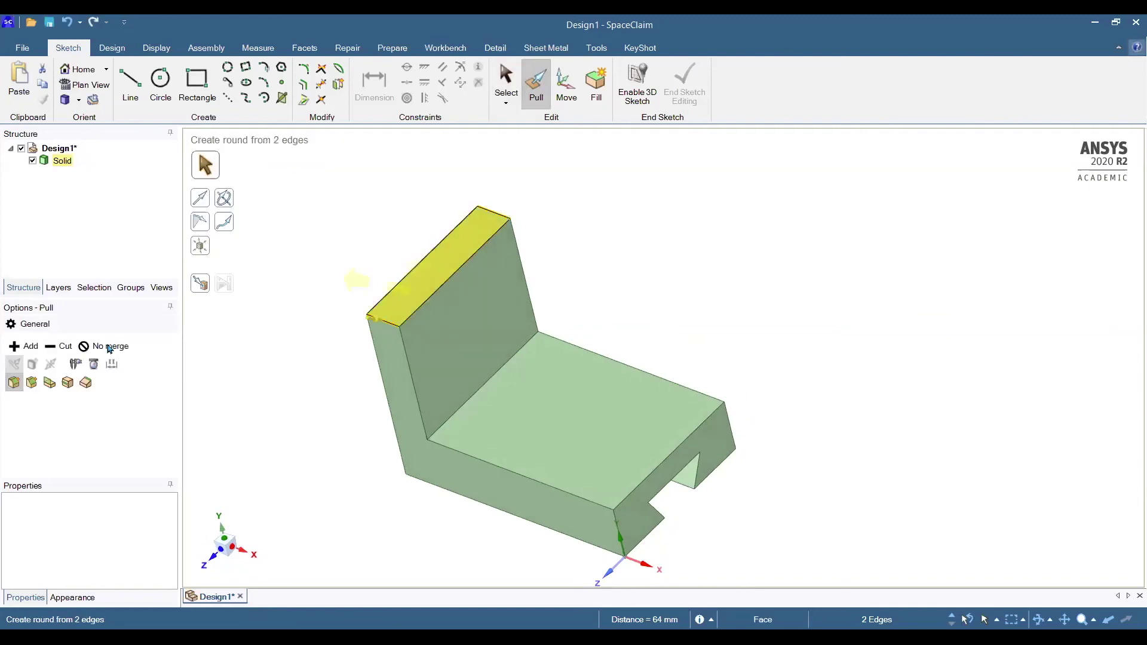
pyautogui.click(31, 383)
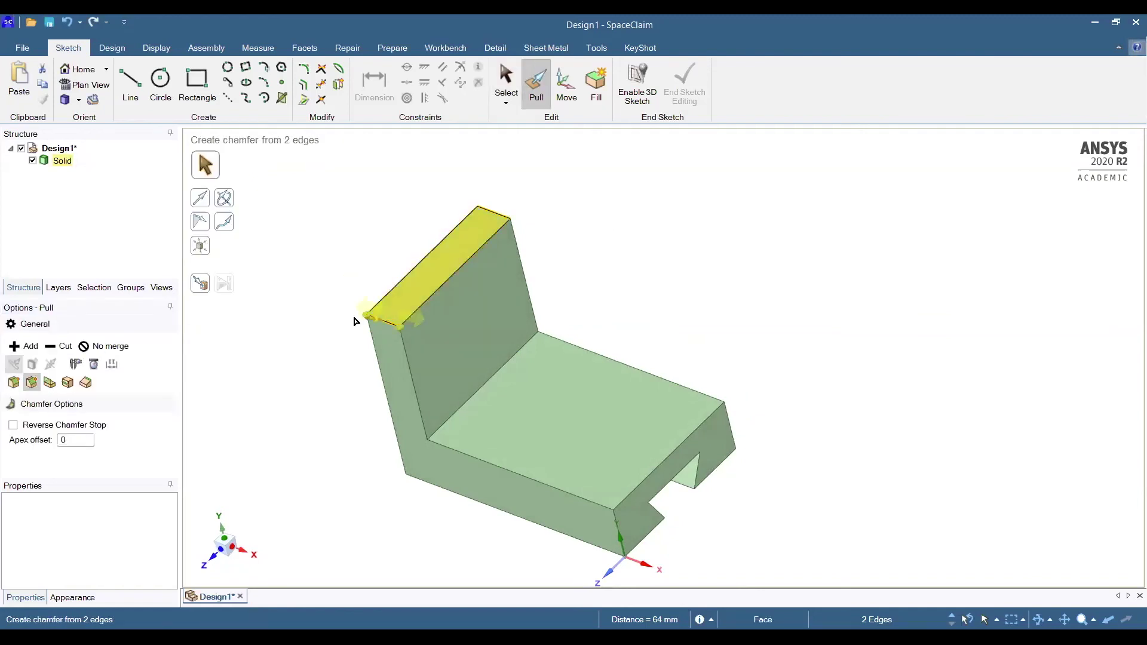
pyautogui.moveTo(382, 324); pyautogui.dragTo(438, 339)
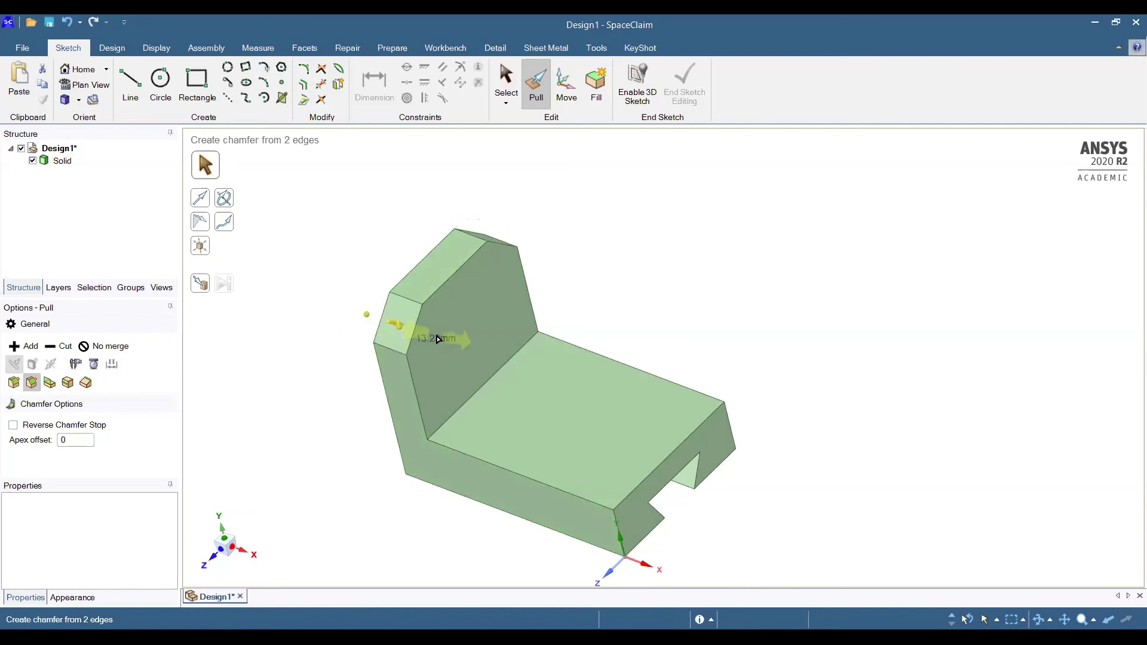
pyautogui.write('16')
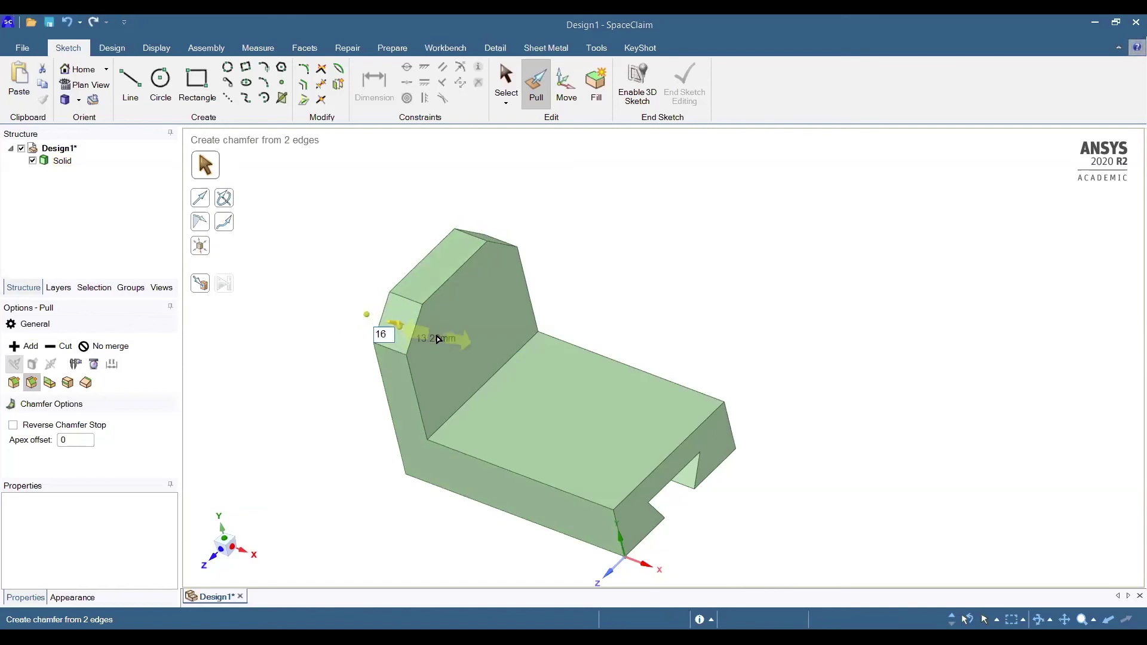
pyautogui.press('Return')
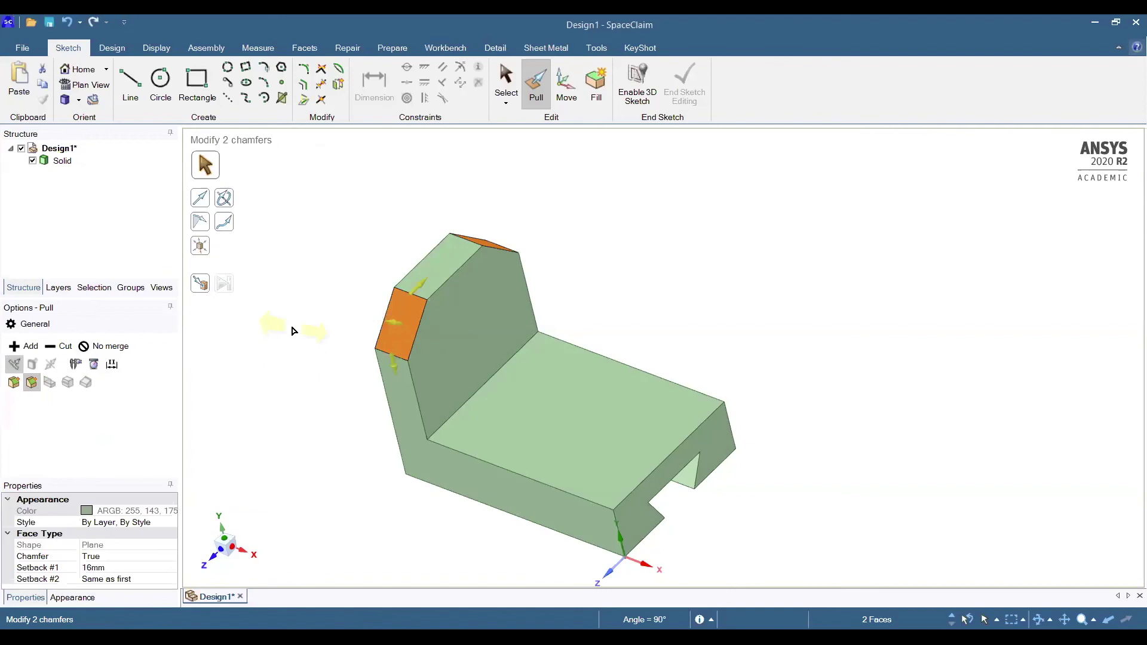
# Reset the tilted model to the standard three-dimensional view and clear the chamfer selection.
pyautogui.click(65, 99)
pyautogui.click(418, 299)
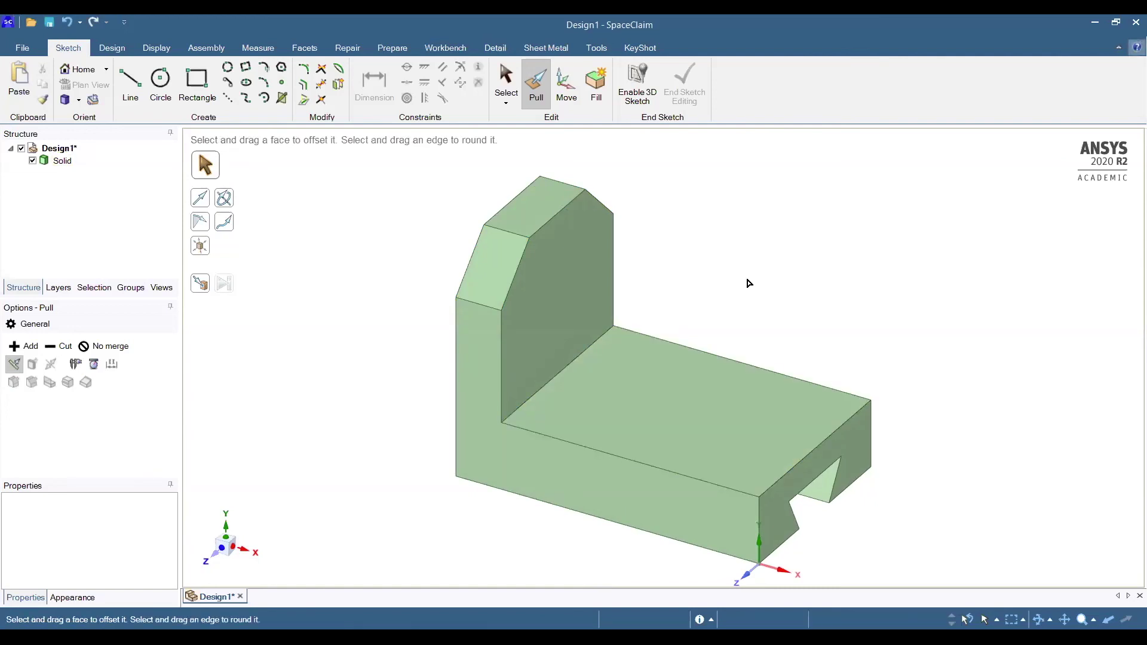
pyautogui.scroll(-1, 747, 280)
pyautogui.scroll(1, 716, 266)
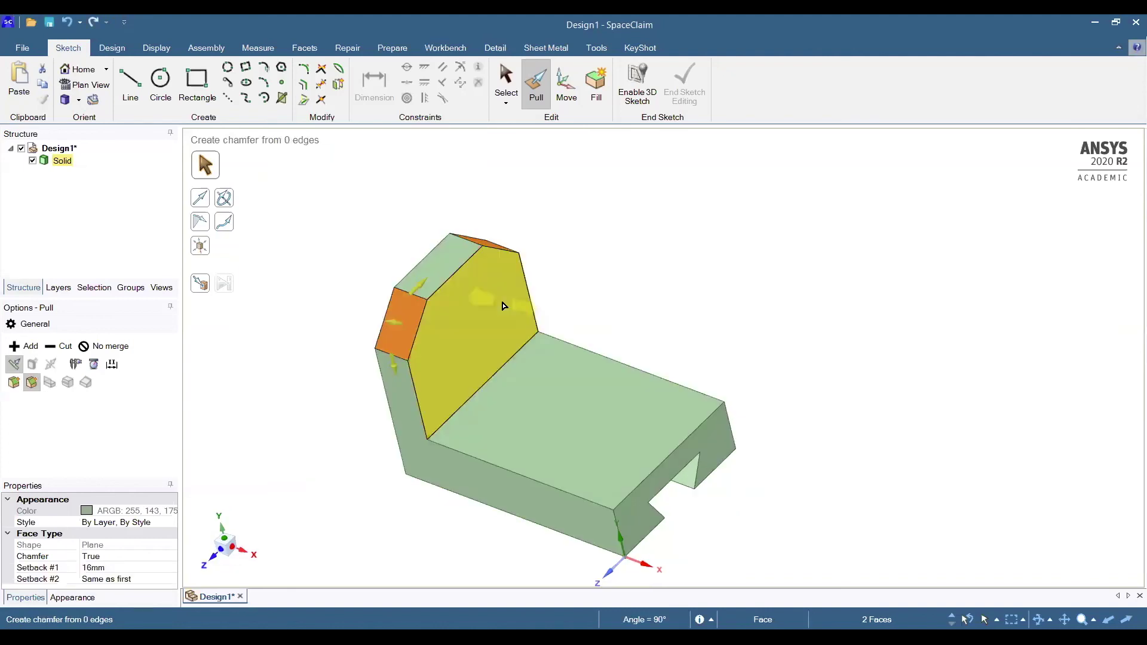
# Start a line sketch on the base's top face beside the vertical wall, seen straight from above.
pyautogui.click(629, 285)
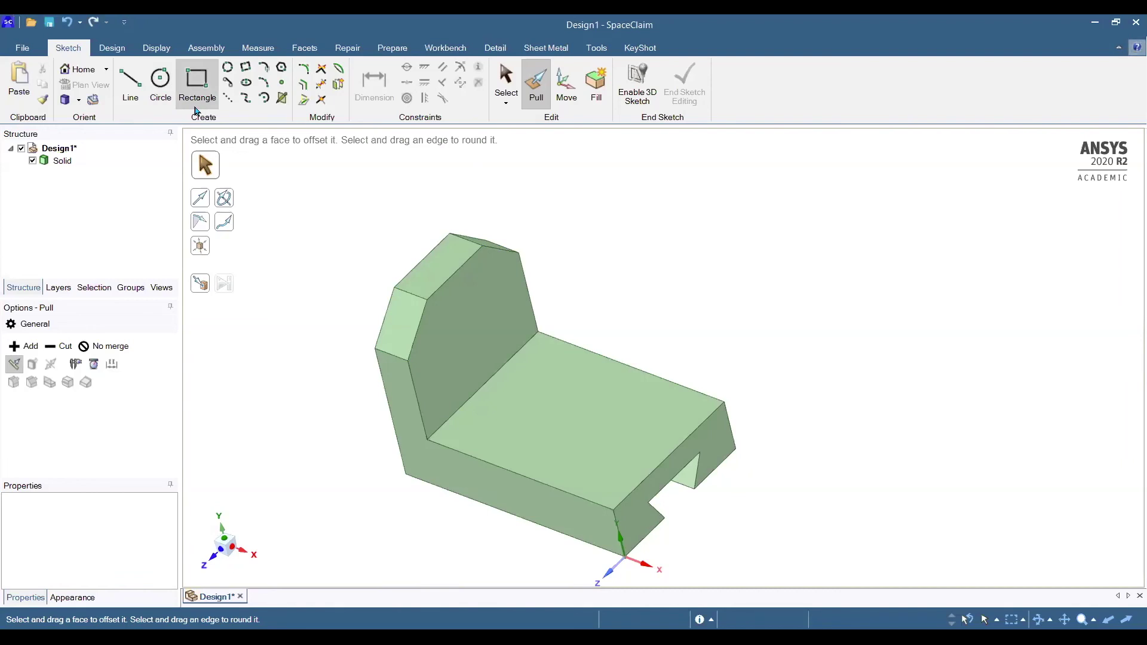
pyautogui.click(506, 84)
pyautogui.click(576, 441)
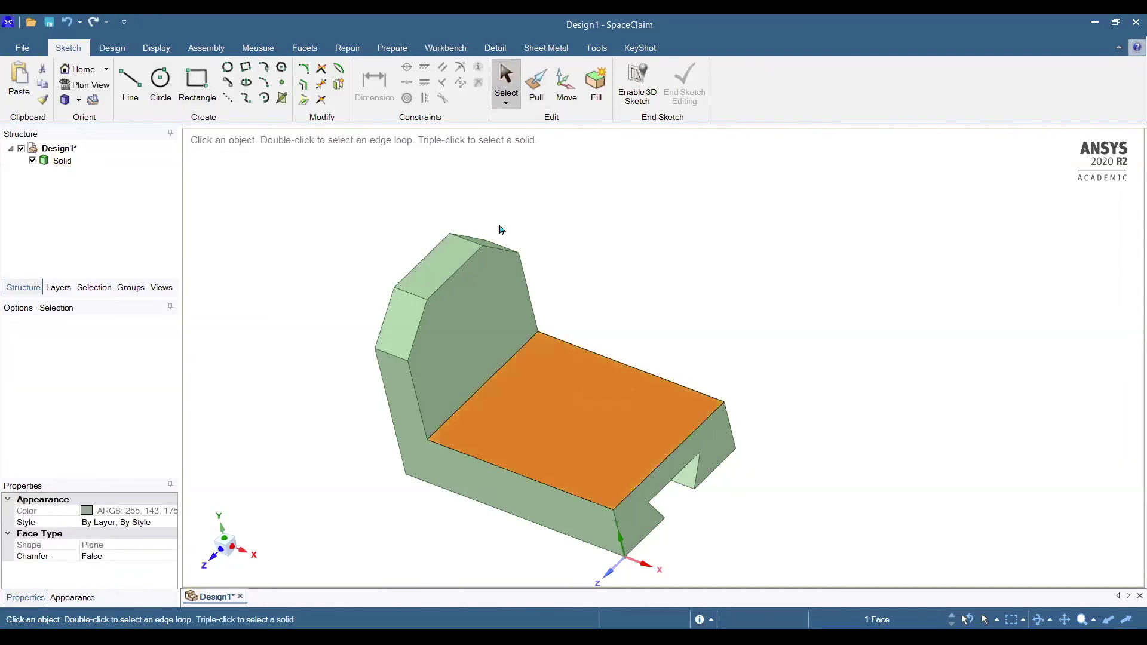
pyautogui.click(224, 538)
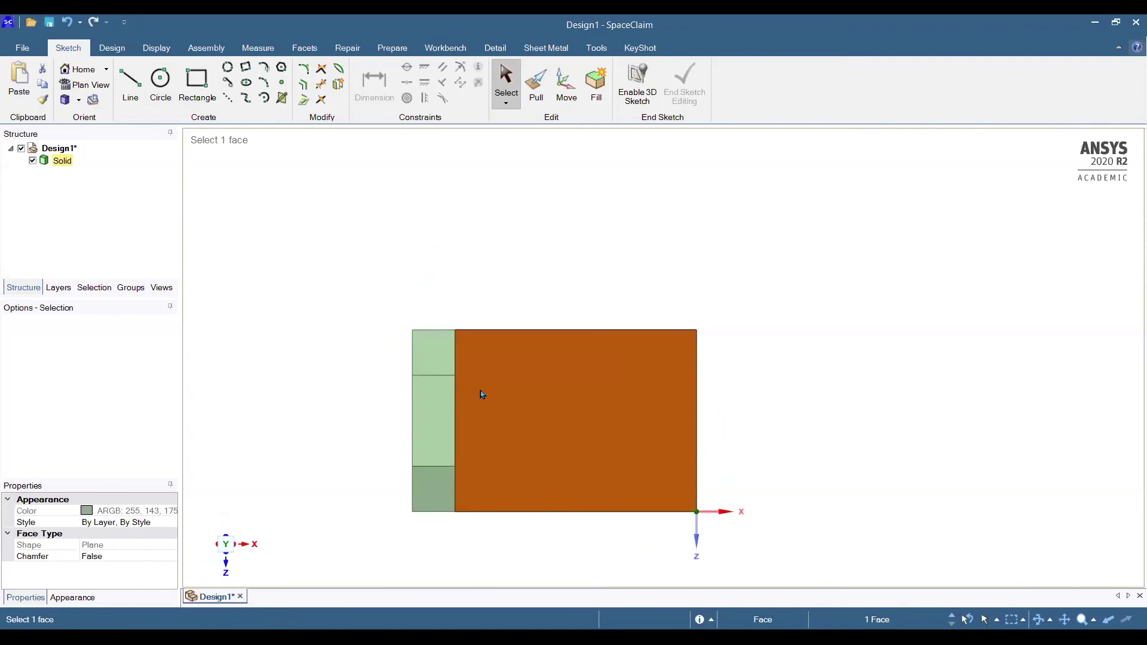
pyautogui.scroll(2, 480, 391)
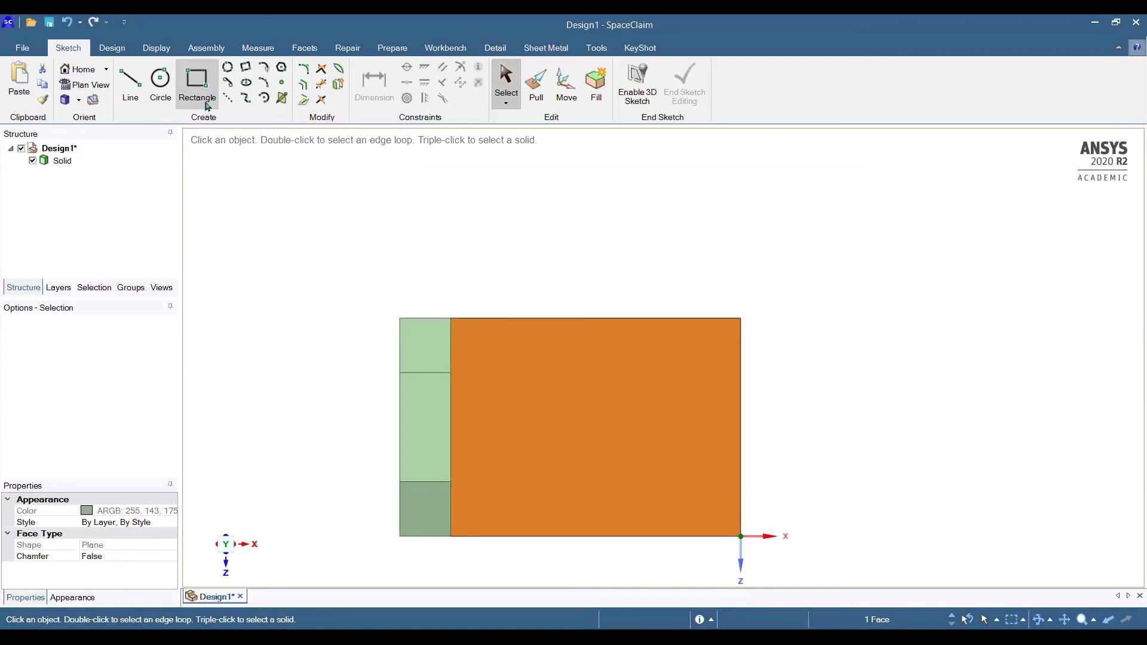
pyautogui.click(130, 83)
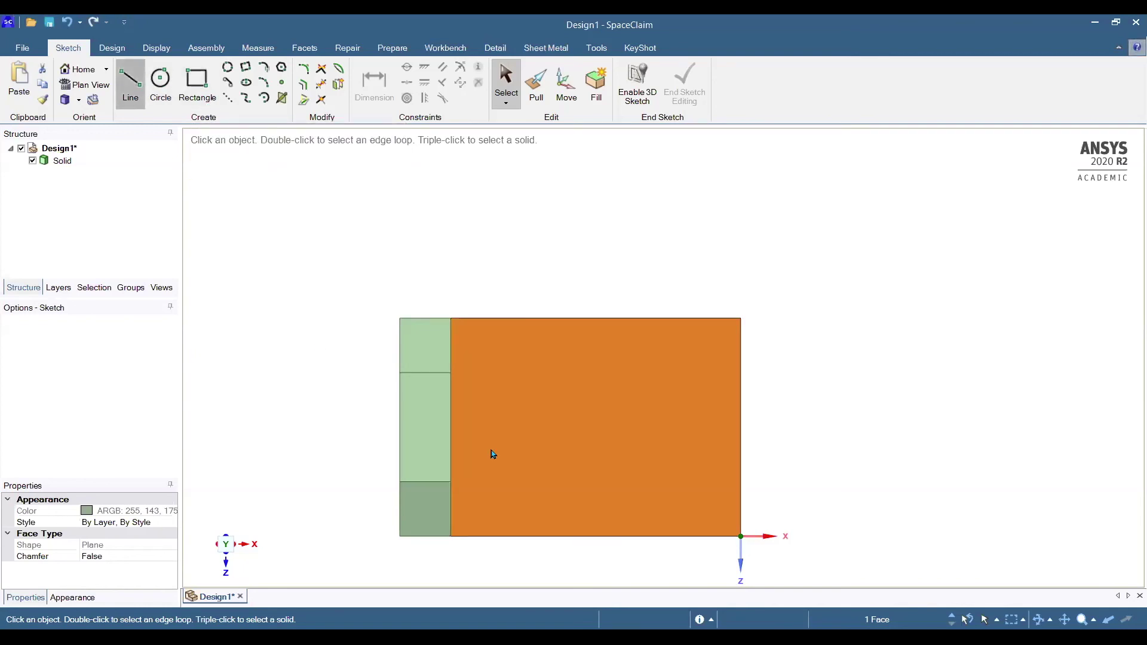
pyautogui.click(487, 425)
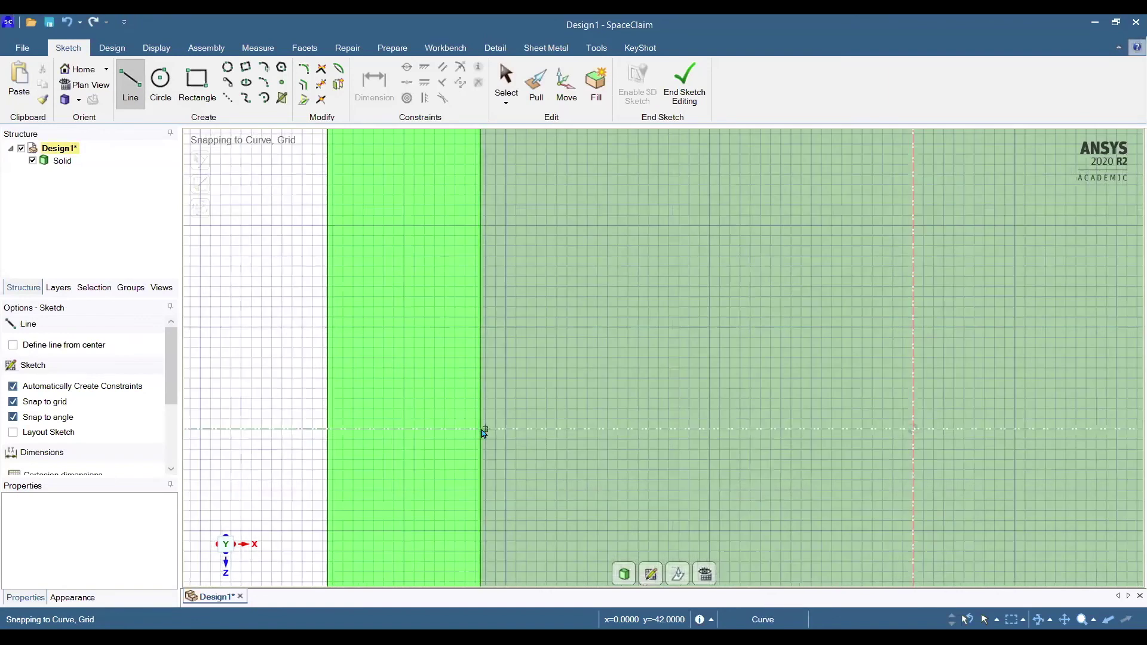
pyautogui.scroll(-3, 484, 431)
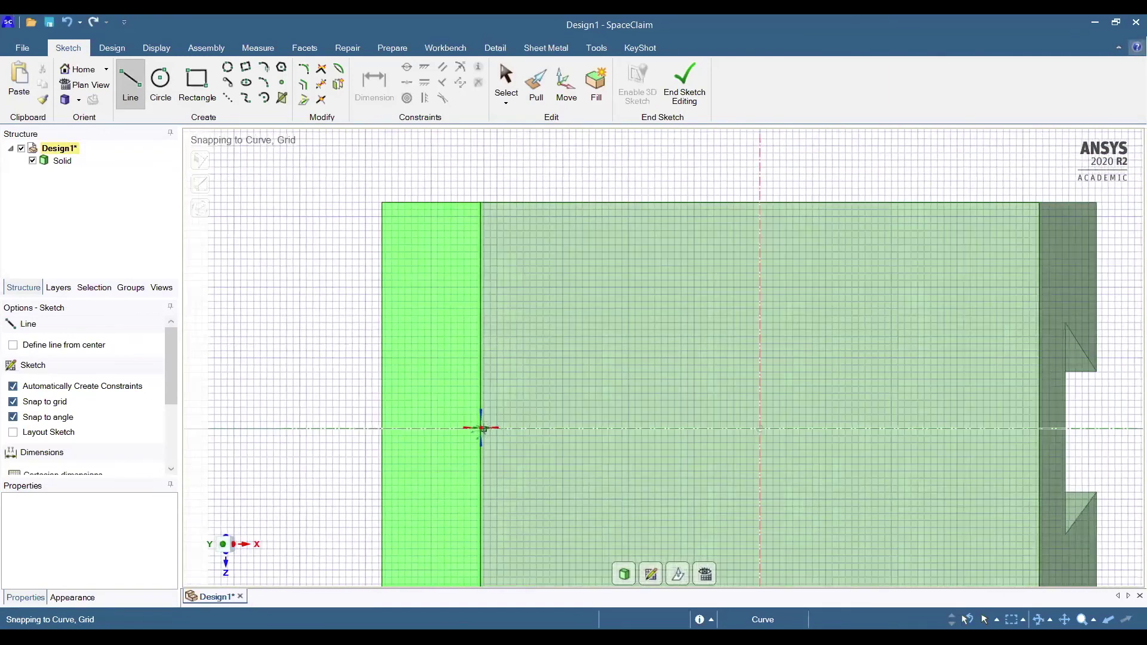
pyautogui.moveTo(482, 430); pyautogui.dragTo(481, 457, button='middle')
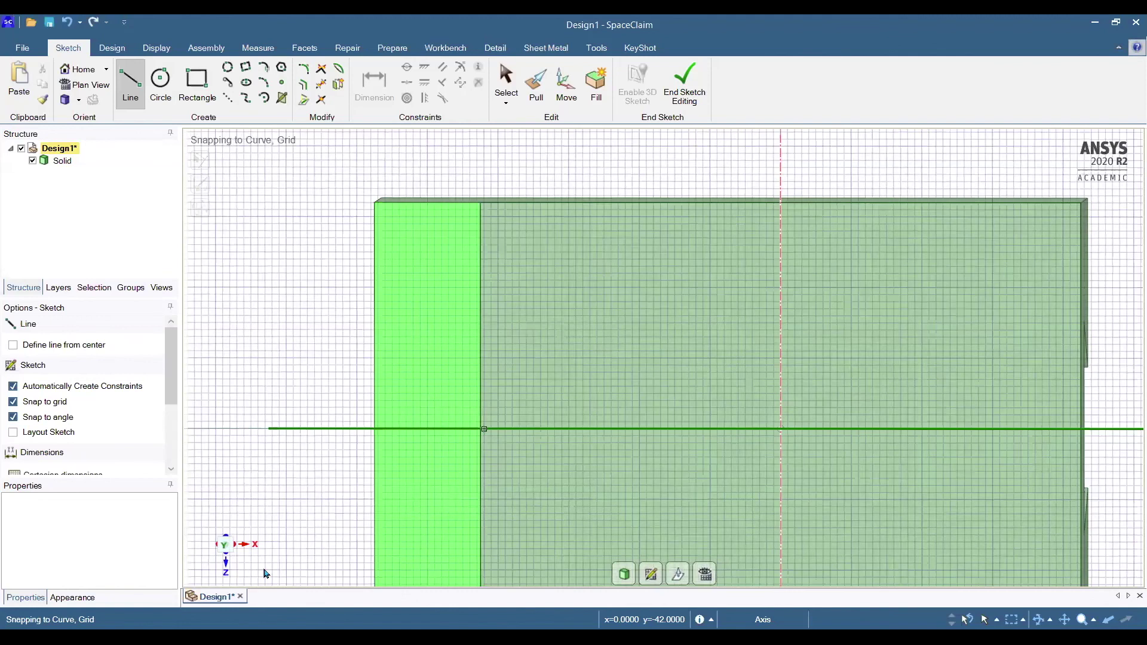
pyautogui.click(225, 546)
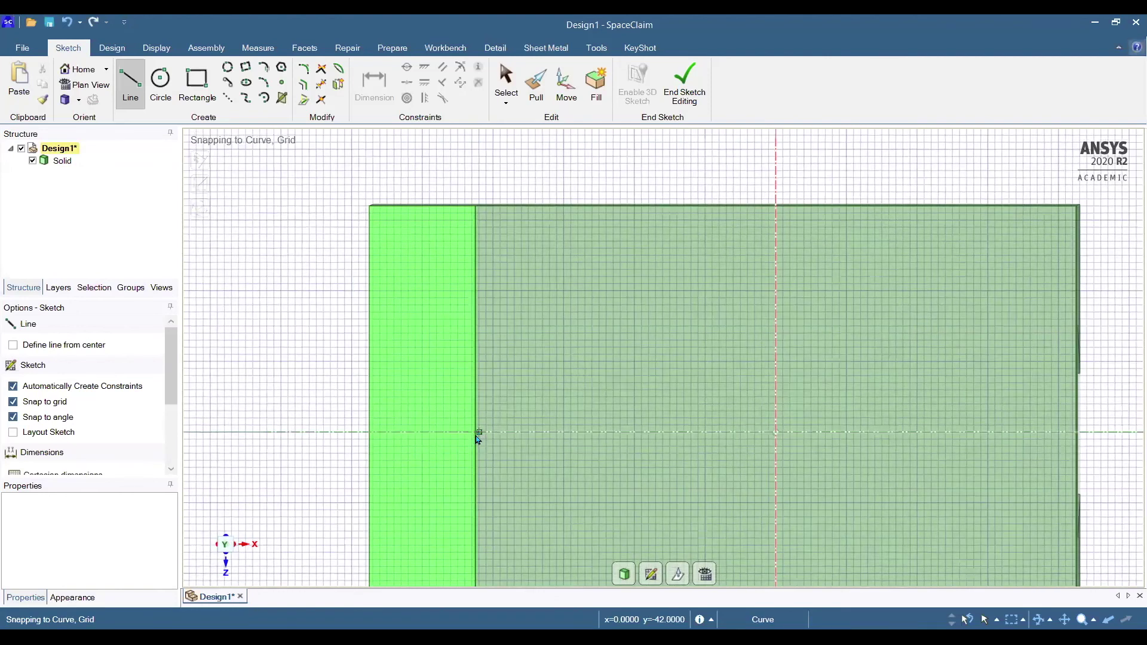
pyautogui.scroll(5, 477, 439)
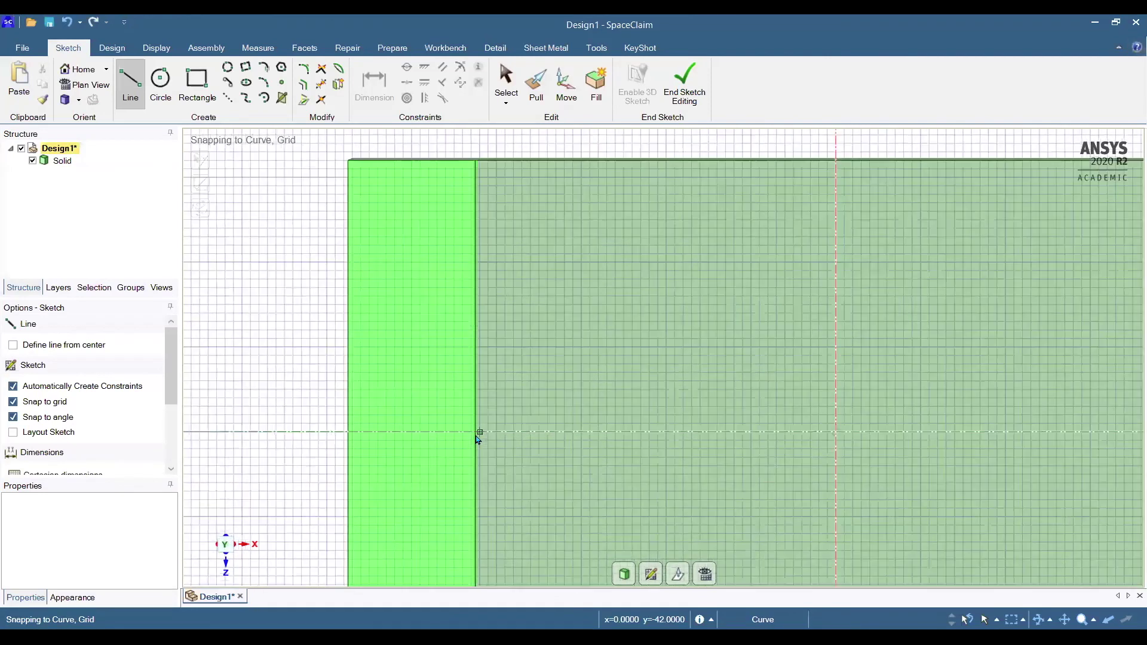
# Sketch a 12 mm guide line parallel to the foot of the wall, starting 6 mm from the block's lengthwise centre axis.
pyautogui.click(477, 426)
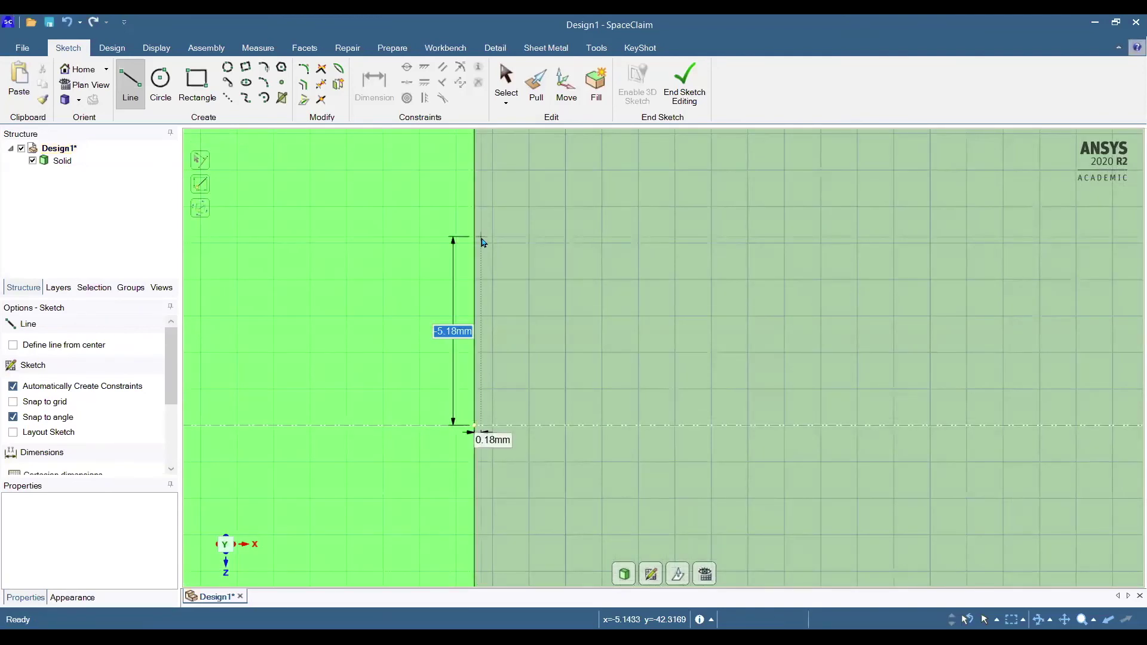
pyautogui.write('6')
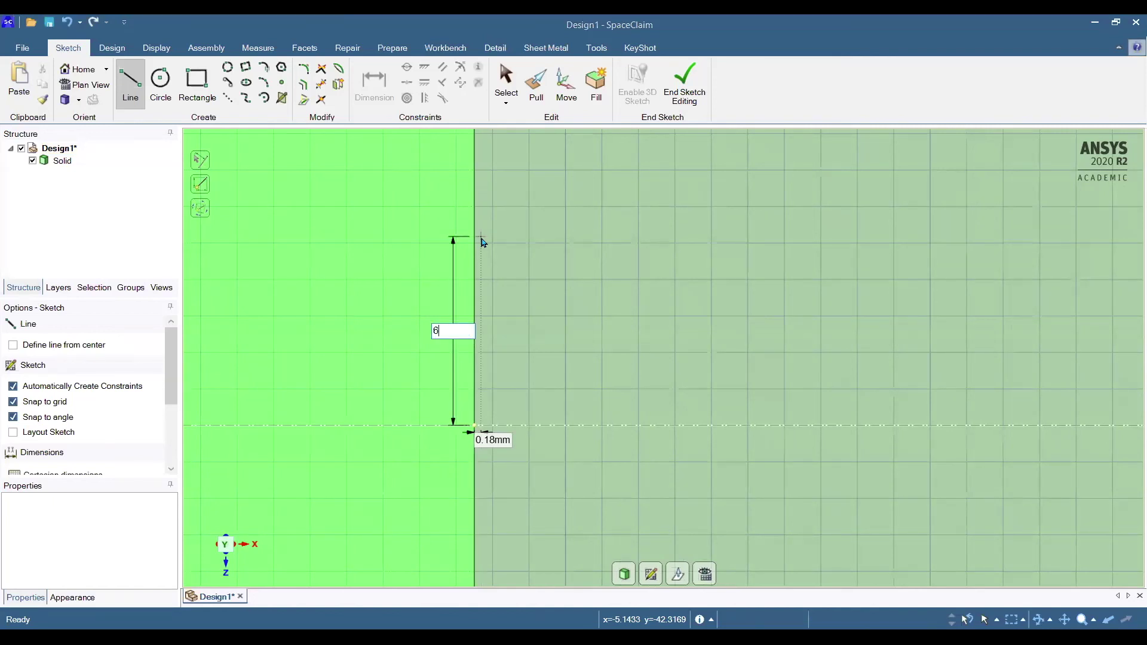
pyautogui.press('Return')
pyautogui.scroll(-2, 561, 535)
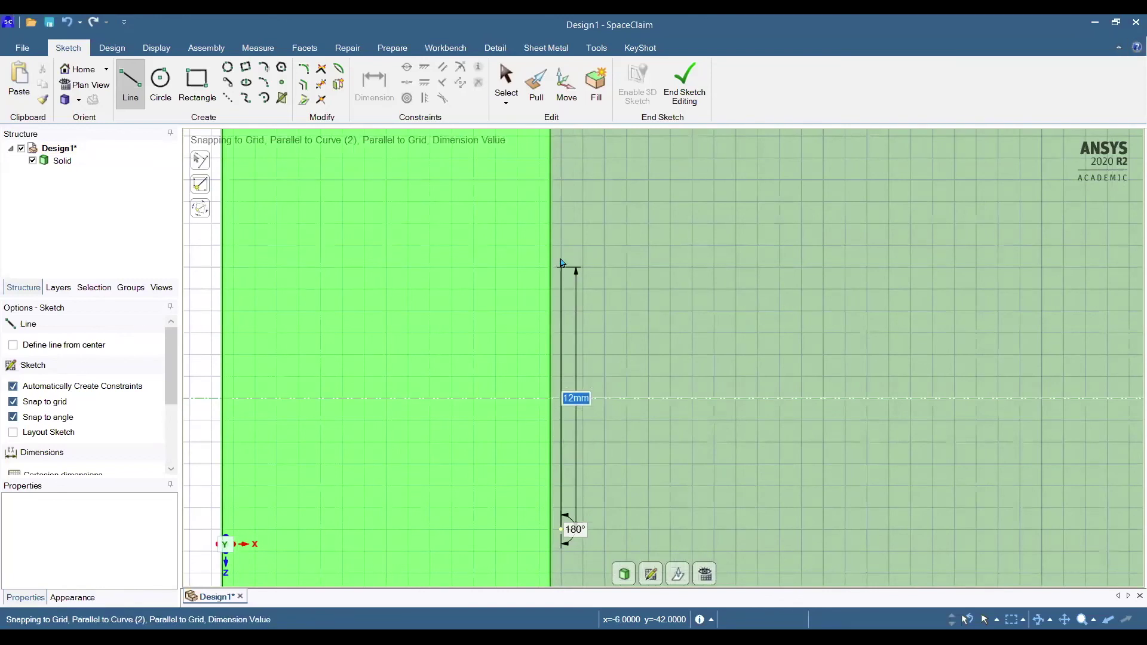
pyautogui.write('12')
pyautogui.press('Return')
pyautogui.press('Escape')
pyautogui.scroll(-1, 583, 478)
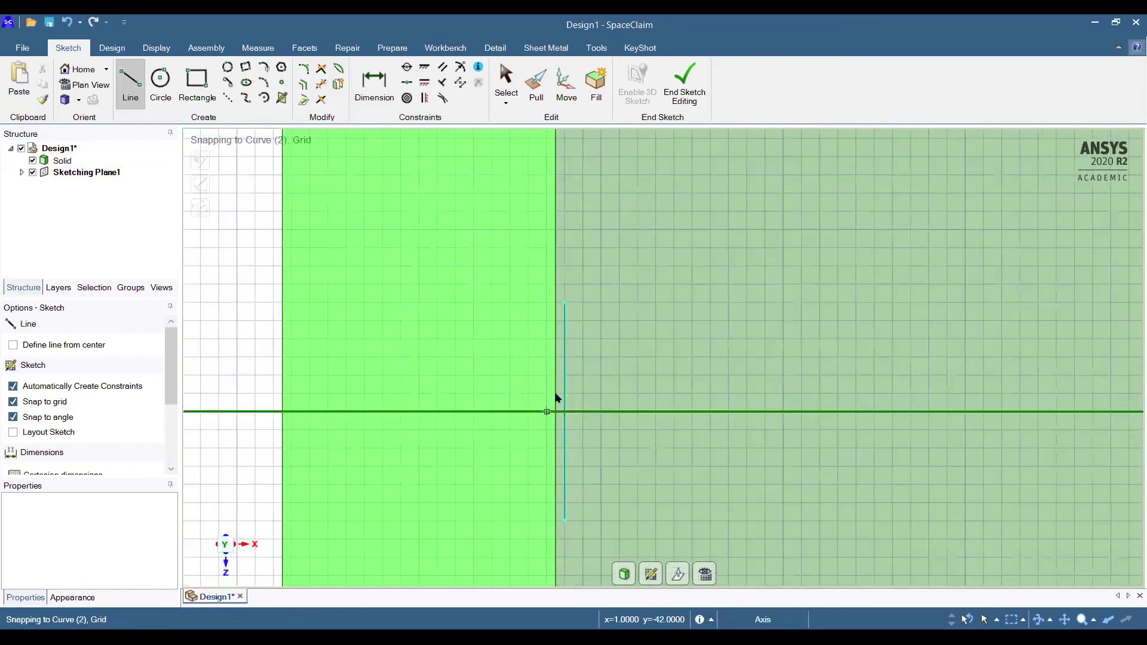
# Sketch a 12 mm by 70 mm rectangle from the foot of the wall along the base, aligned with the guide line's ends.
pyautogui.click(196, 93)
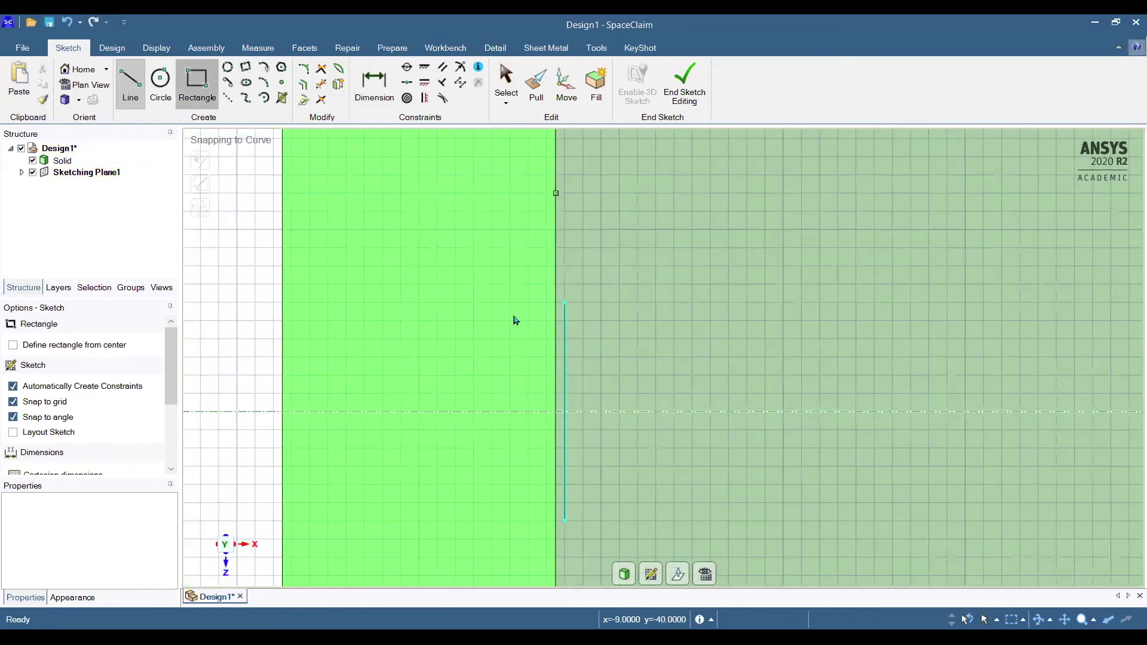
pyautogui.click(557, 306)
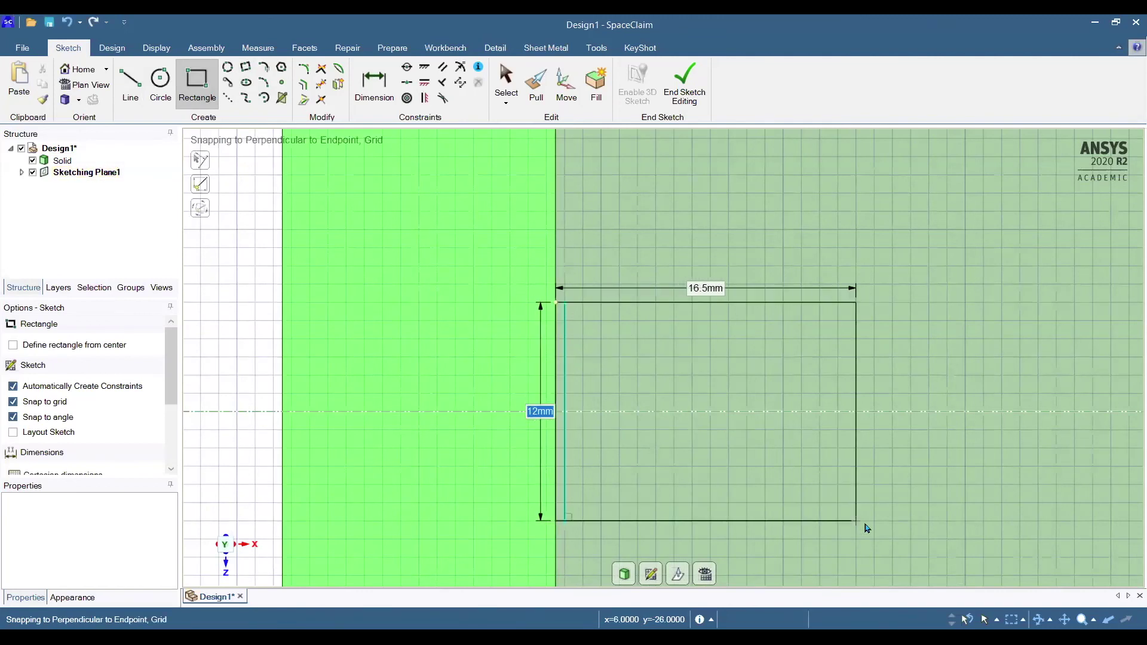
pyautogui.scroll(5, 868, 528)
pyautogui.scroll(-5, 867, 529)
pyautogui.scroll(-6, 867, 522)
pyautogui.keyDown('ctrl'); pyautogui.moveTo(866, 522); pyautogui.dragTo(467, 380, button='middle'); pyautogui.keyUp('ctrl')
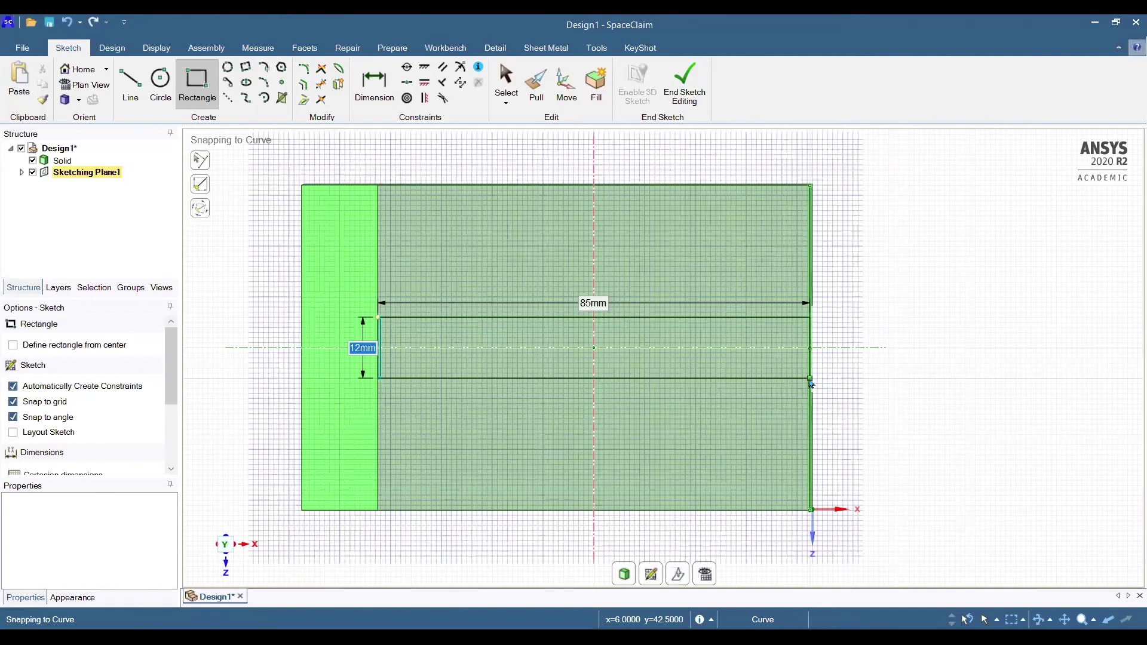
pyautogui.press('Tab')
pyautogui.write('70')
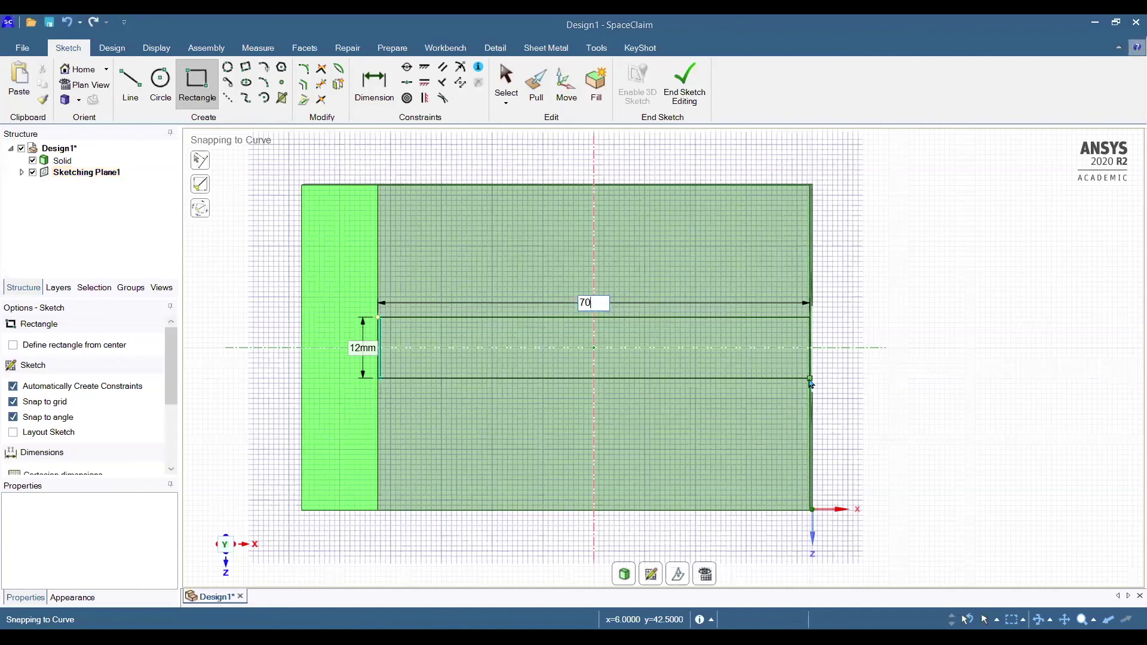
pyautogui.press('Return')
# Trim away the 12 mm guide line beside the rectangle's short side at the wall.
pyautogui.scroll(5, 406, 348)
pyautogui.scroll(3, 418, 346)
pyautogui.click(324, 88)
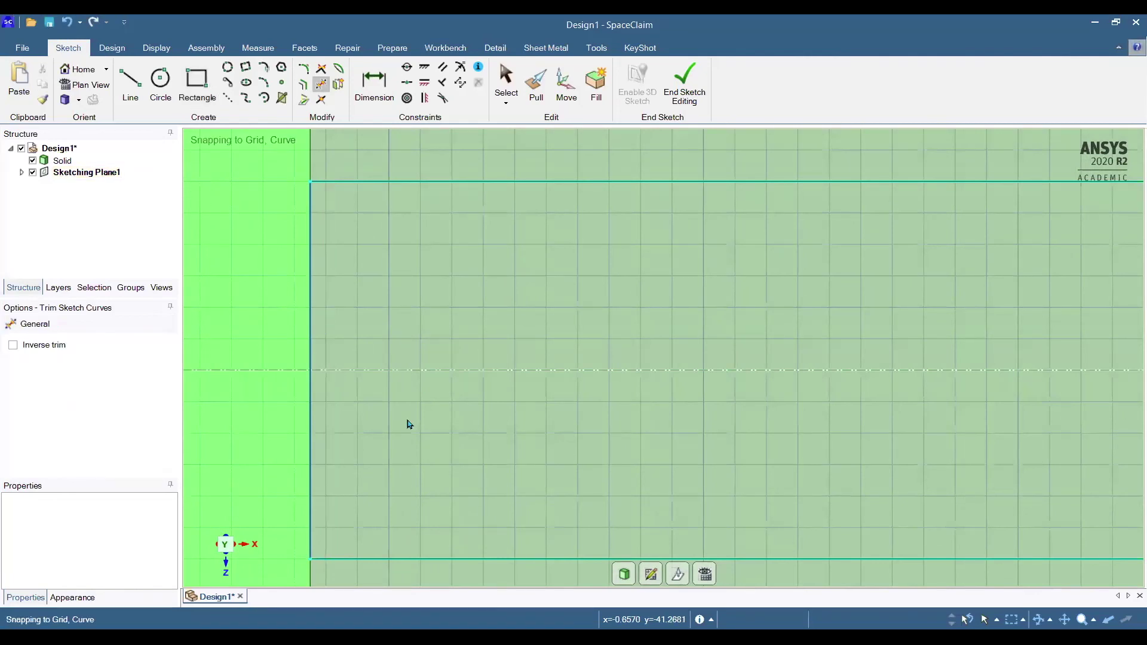
pyautogui.scroll(-5, 409, 424)
# Pull the sketched 12 by 70 mm face upward by 40 mm to form a rib against the wall.
pyautogui.click(517, 93)
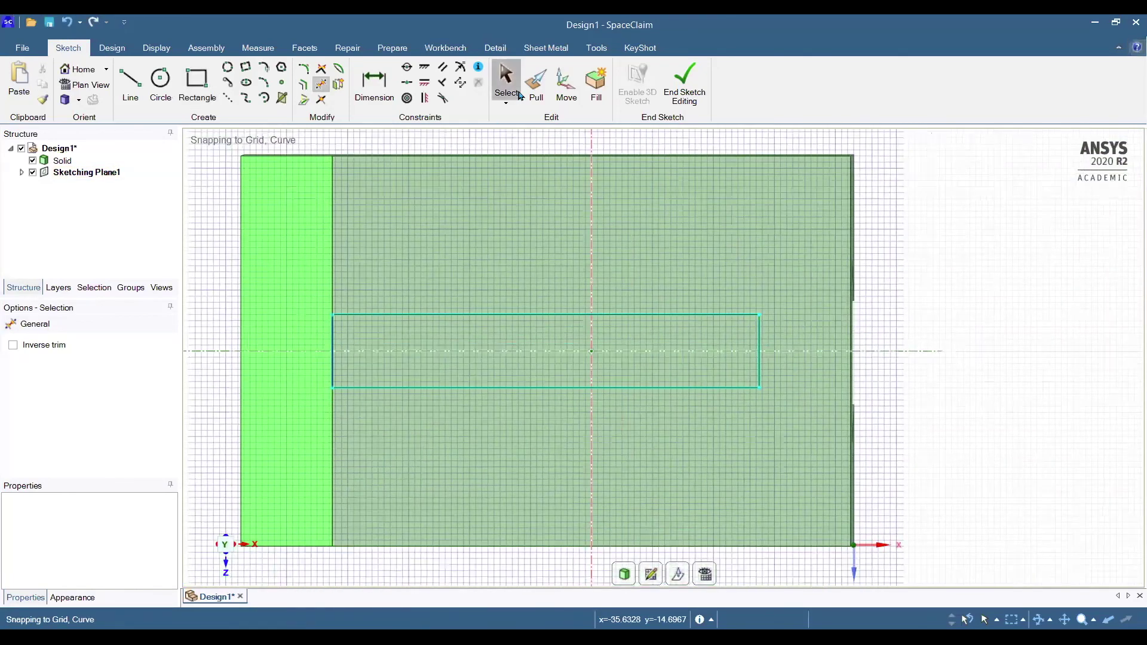
pyautogui.click(502, 314)
pyautogui.press('p')
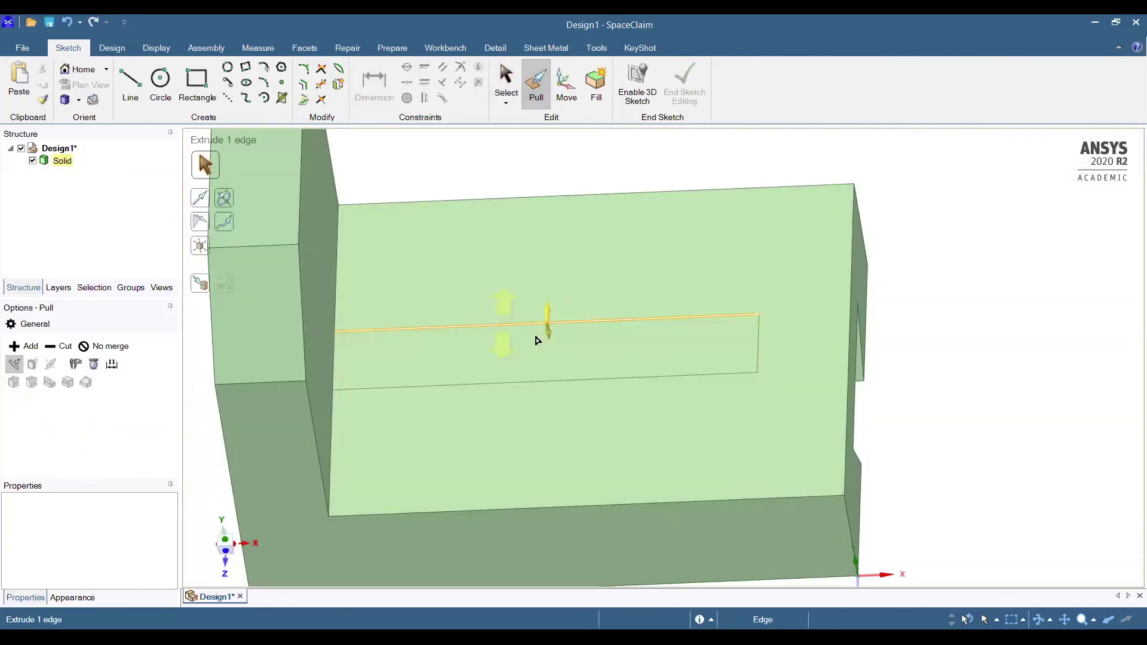
pyautogui.click(537, 342)
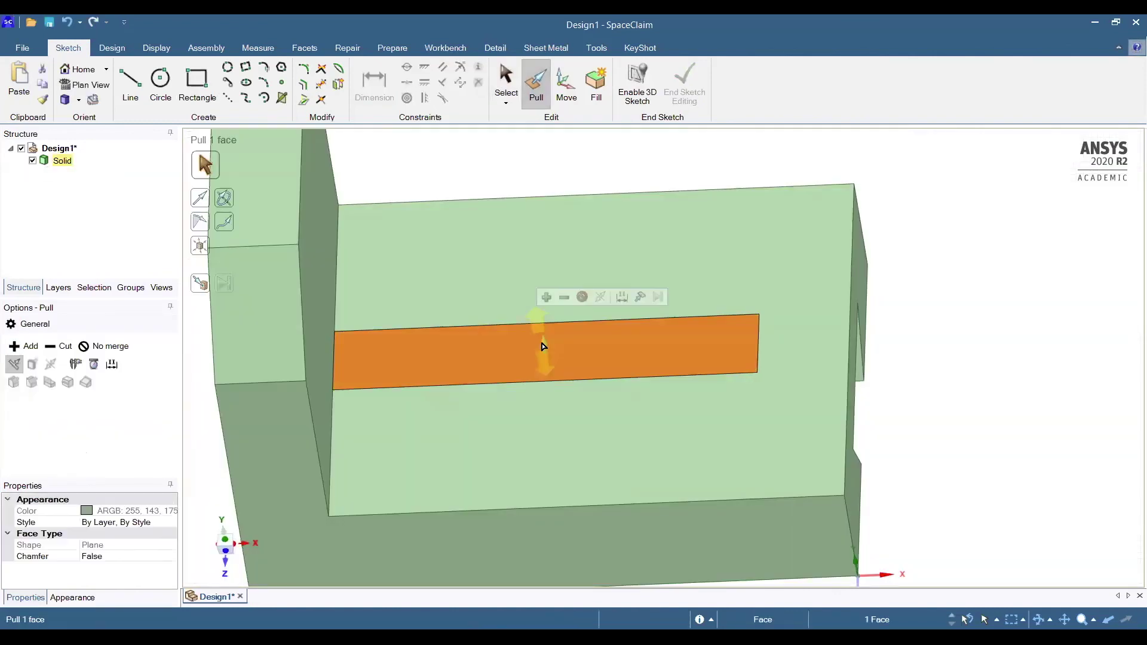
pyautogui.click(67, 101)
pyautogui.moveTo(663, 393); pyautogui.dragTo(667, 338)
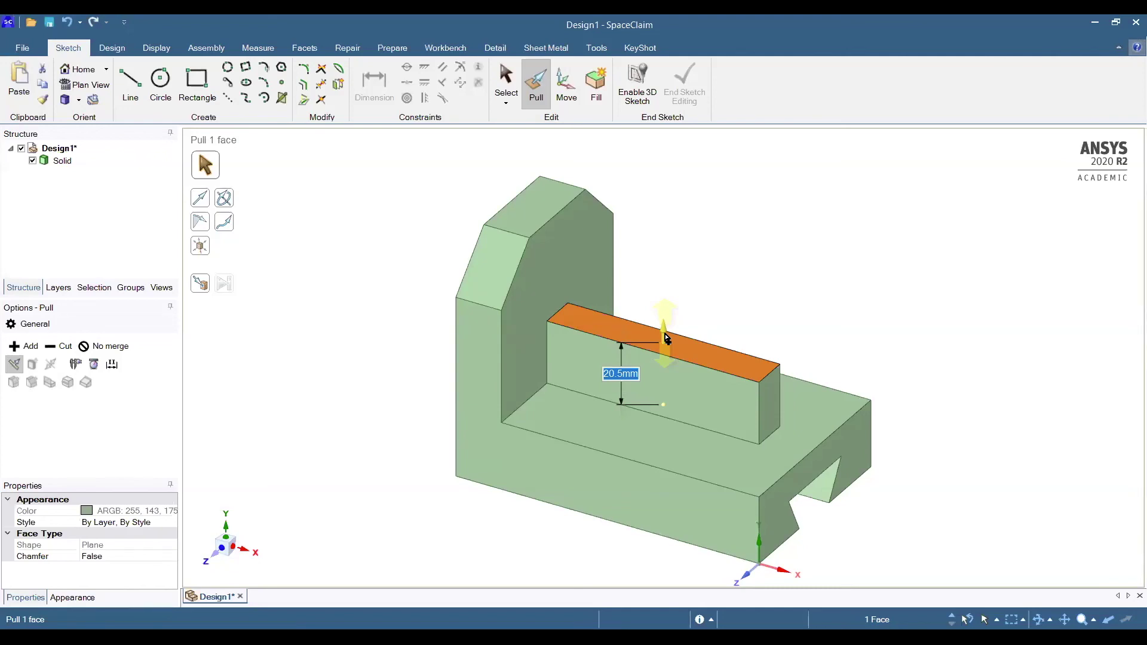
pyautogui.write('40')
pyautogui.press('Return')
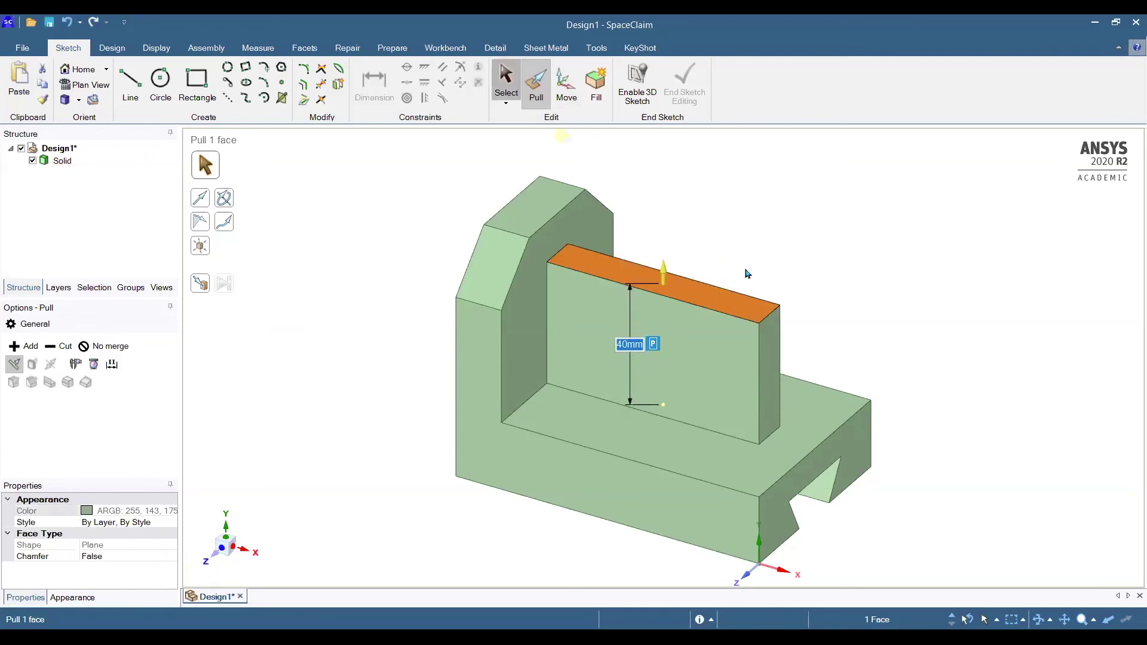
# Pivot the rib's short top edge farthest from the wall down to the base so the rib's top slopes.
pyautogui.press('s')
pyautogui.click(769, 314)
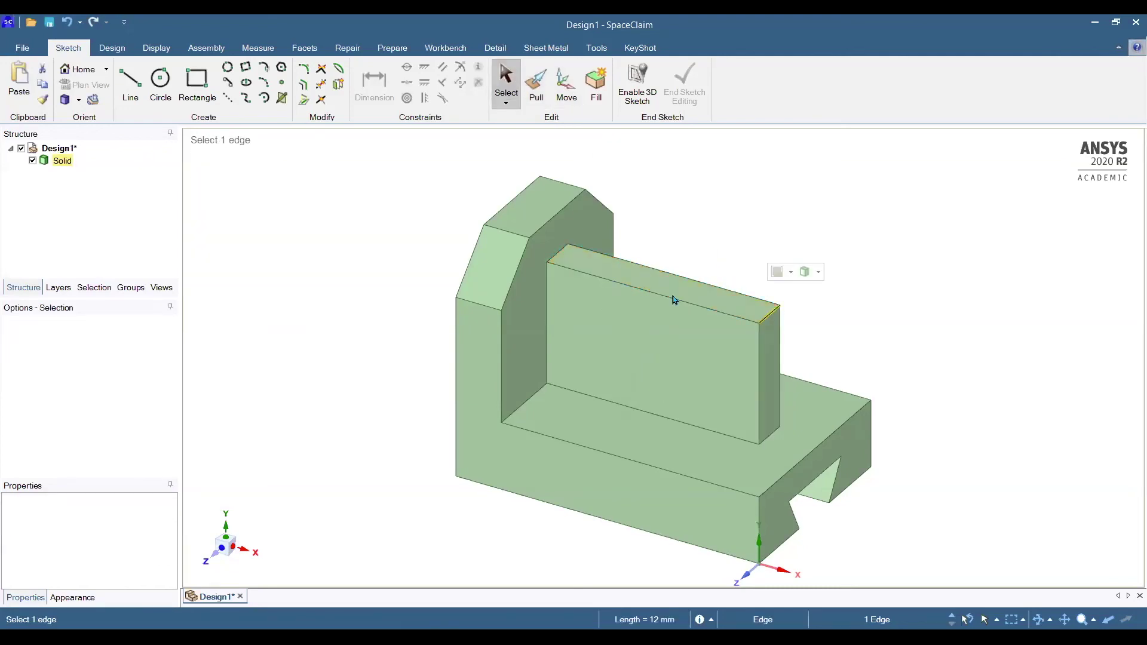
pyautogui.click(533, 96)
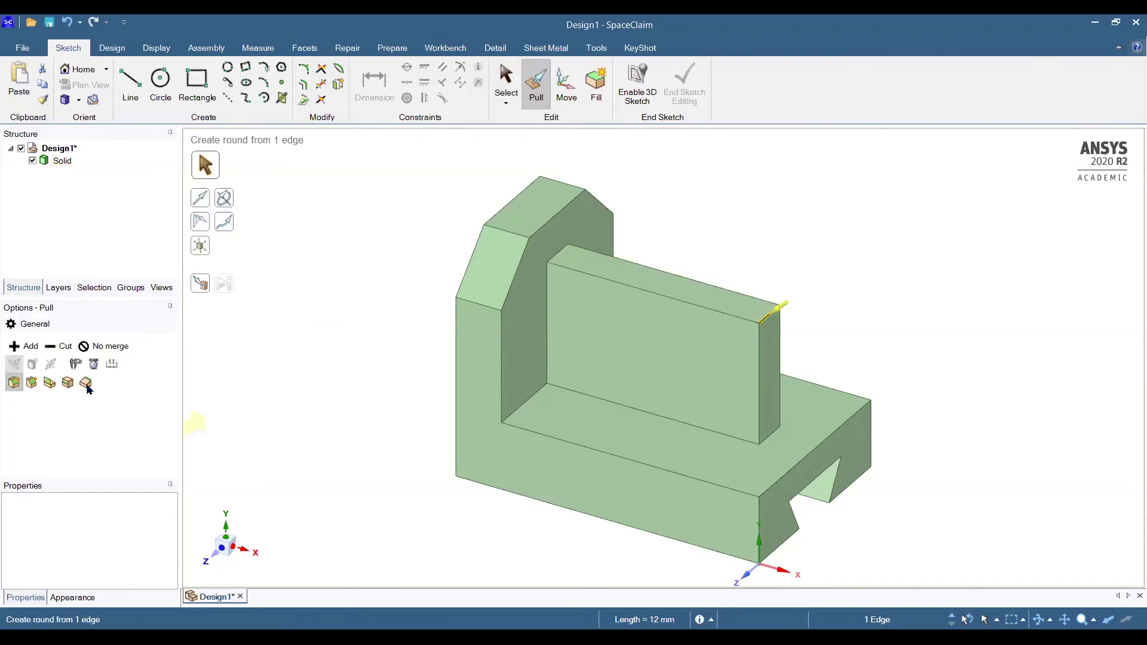
pyautogui.click(86, 384)
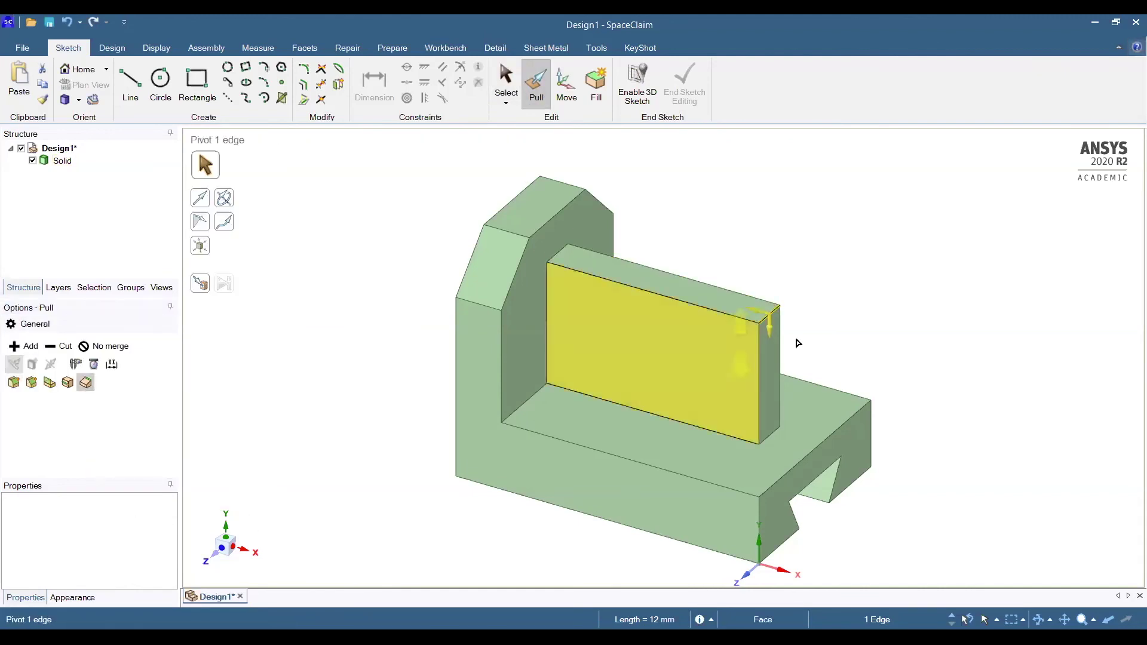
pyautogui.click(771, 332)
pyautogui.moveTo(768, 392); pyautogui.dragTo(769, 454)
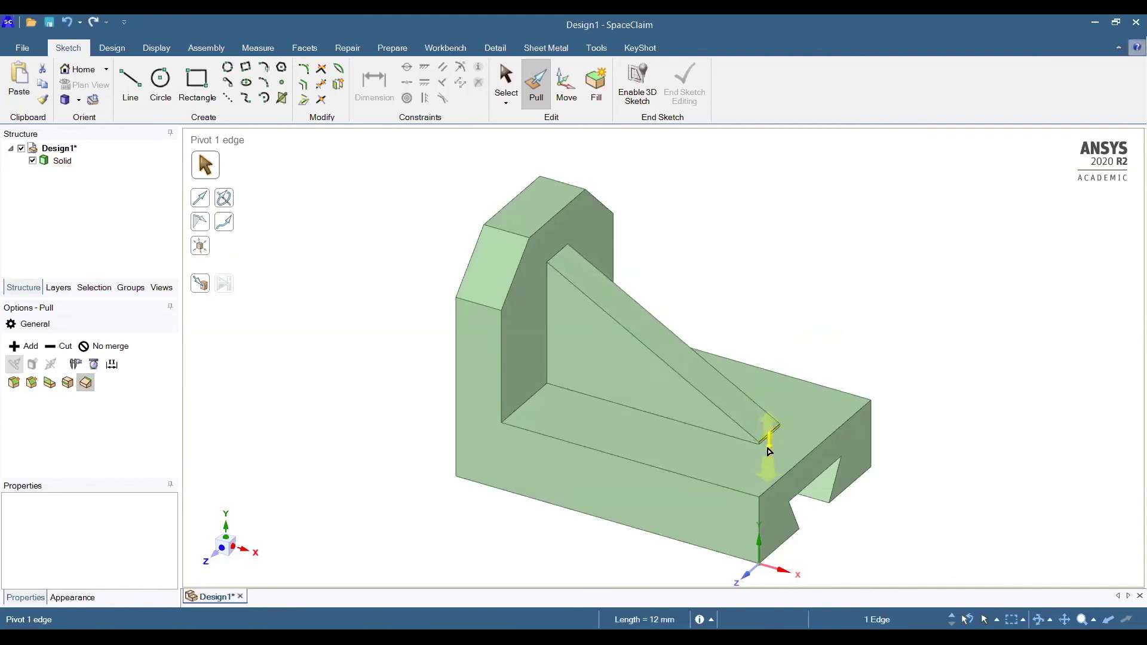
pyautogui.click(587, 528)
pyautogui.click(615, 427)
pyautogui.click(824, 249)
pyautogui.click(597, 342)
pyautogui.click(678, 265)
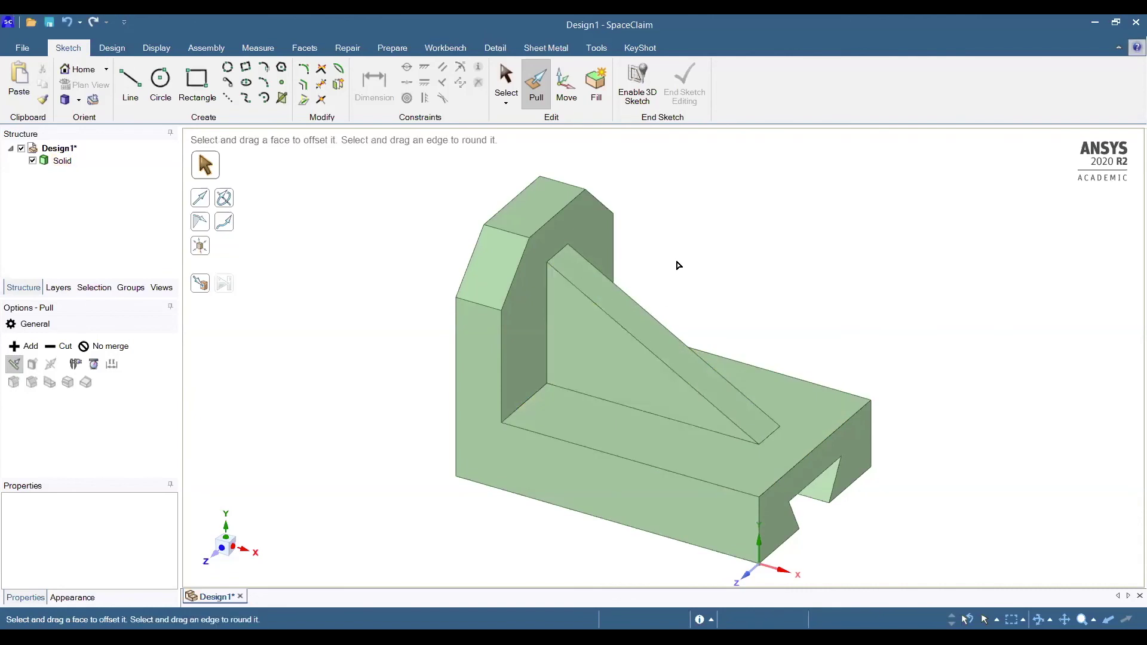
pyautogui.click(675, 361)
pyautogui.click(774, 274)
# Try rounding the two long sloping edges of the rib, and undo the rounding.
pyautogui.moveTo(769, 269)
pyautogui.mouseDown(button='middle')
pyautogui.moveTo(743, 267)
pyautogui.moveTo(660, 310)
pyautogui.mouseUp(button='middle')
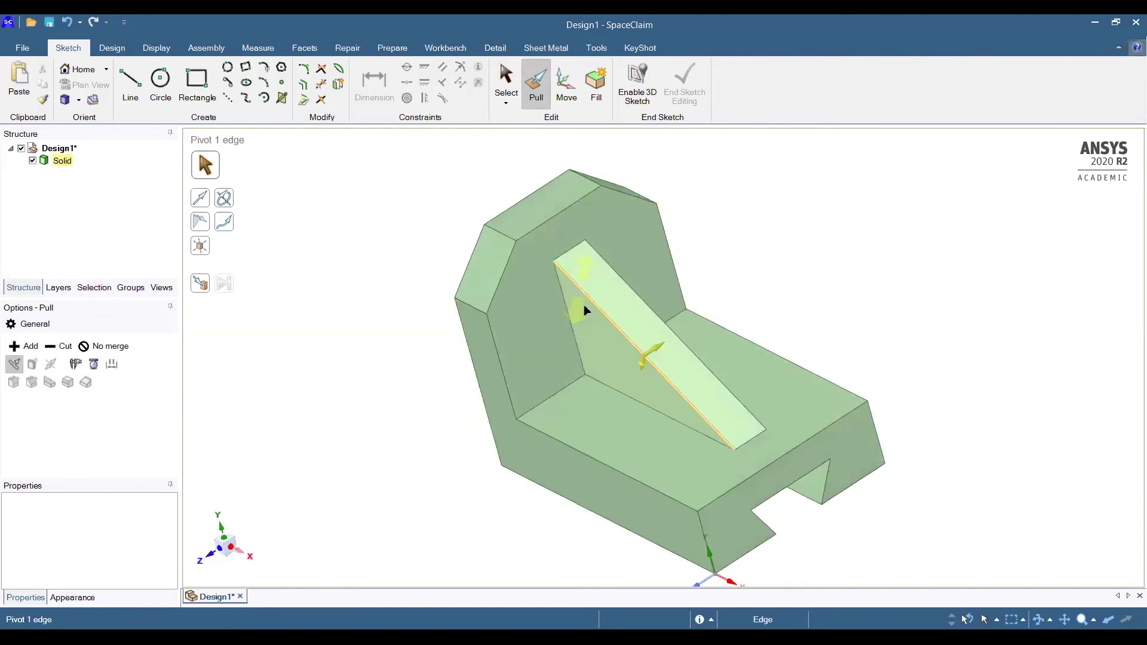
pyautogui.click(602, 314)
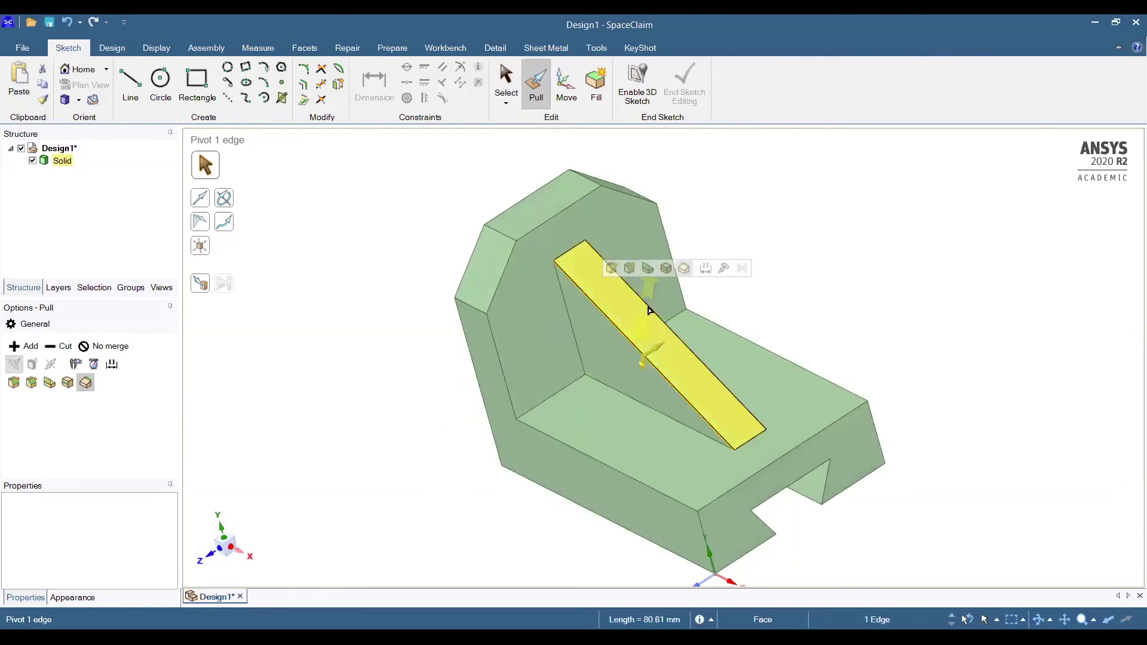
pyautogui.keyDown('ctrl'); pyautogui.click(649, 309); pyautogui.keyUp('ctrl')
pyautogui.click(14, 383)
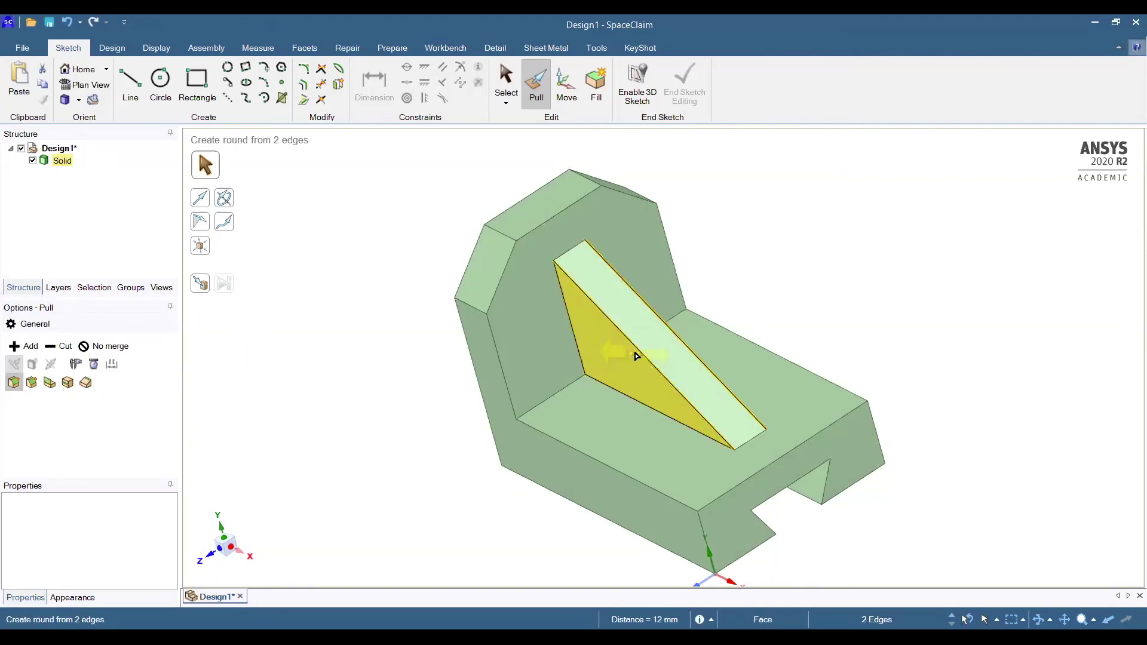
pyautogui.moveTo(640, 357)
pyautogui.mouseDown()
pyautogui.moveTo(661, 381)
pyautogui.moveTo(646, 356)
pyautogui.mouseUp()
pyautogui.hotkey('ctrl', 'z')
# Round the two upright edges where the rib's sides meet the wall with a radius of about 7.5 mm.
pyautogui.click(578, 354)
pyautogui.moveTo(828, 265); pyautogui.dragTo(684, 289, button='middle')
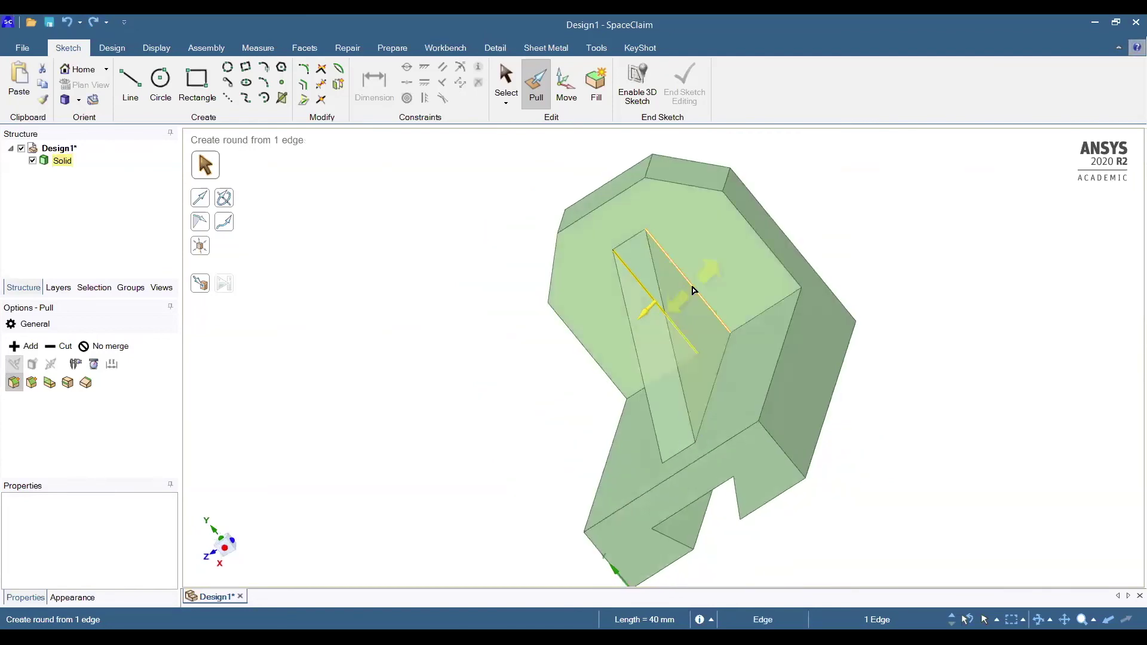
pyautogui.keyDown('ctrl'); pyautogui.click(693, 291); pyautogui.keyUp('ctrl')
pyautogui.moveTo(519, 351); pyautogui.dragTo(588, 326, button='middle')
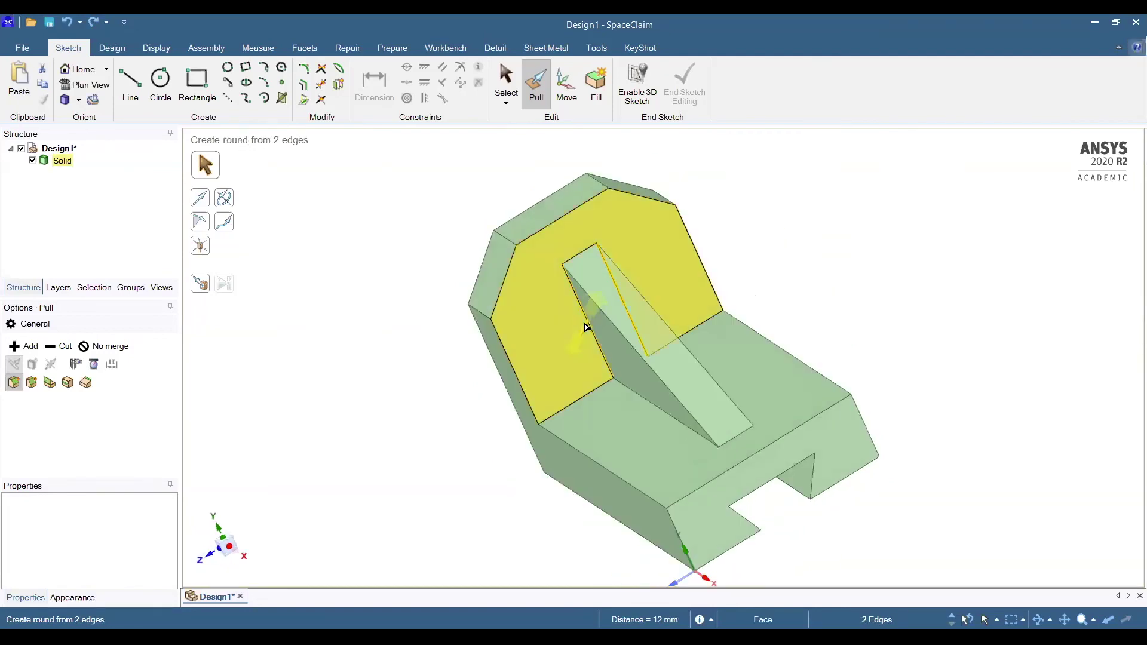
pyautogui.moveTo(597, 309); pyautogui.dragTo(583, 380)
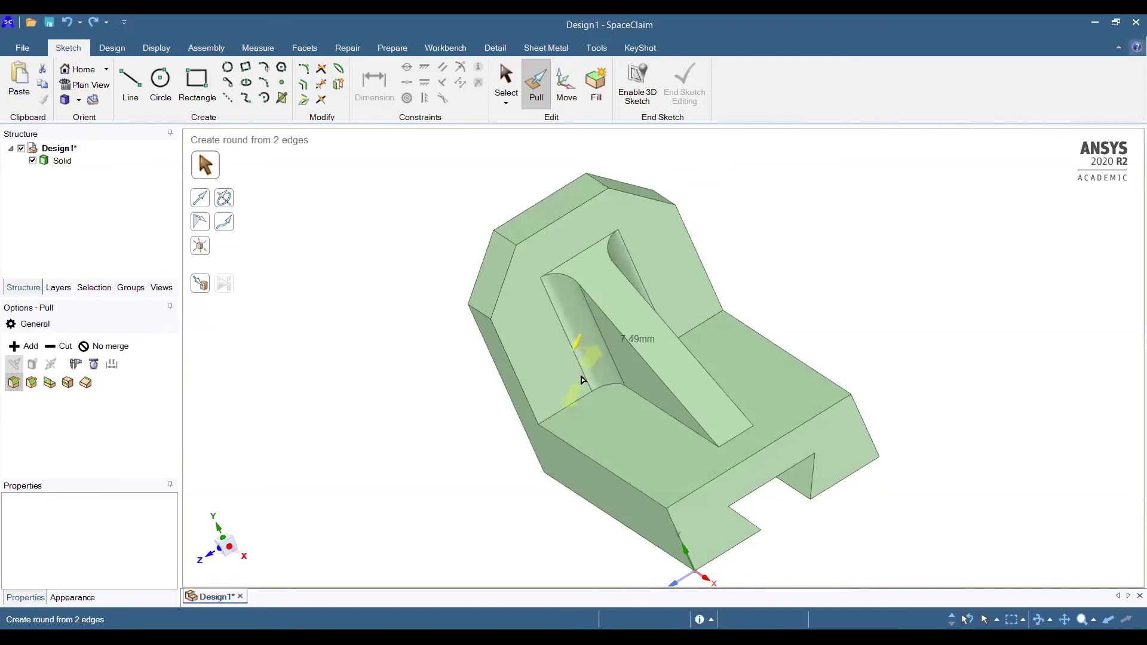
# Finish the upright rounds and round the two long lower edges where the rib's sides meet the base with a radius of about 7.3 mm.
pyautogui.moveTo(583, 380); pyautogui.dragTo(584, 396)
pyautogui.click(783, 289)
pyautogui.click(665, 413)
pyautogui.moveTo(870, 256); pyautogui.dragTo(729, 353, button='middle')
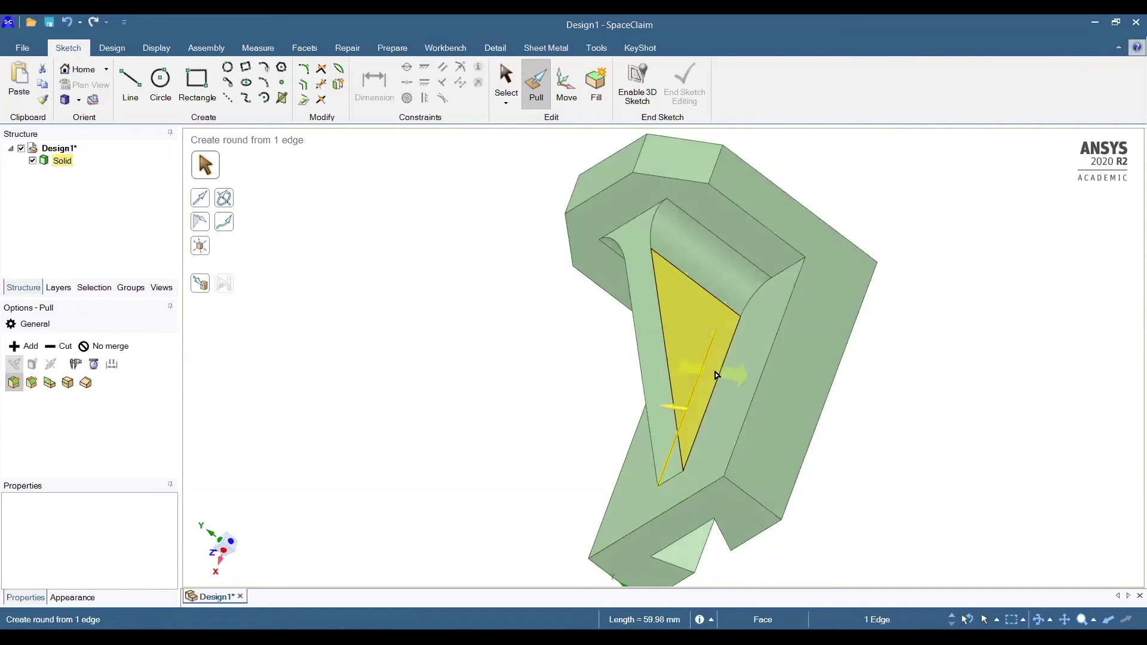
pyautogui.keyDown('ctrl'); pyautogui.click(717, 375); pyautogui.keyUp('ctrl')
pyautogui.moveTo(1037, 342); pyautogui.dragTo(1115, 335, button='middle')
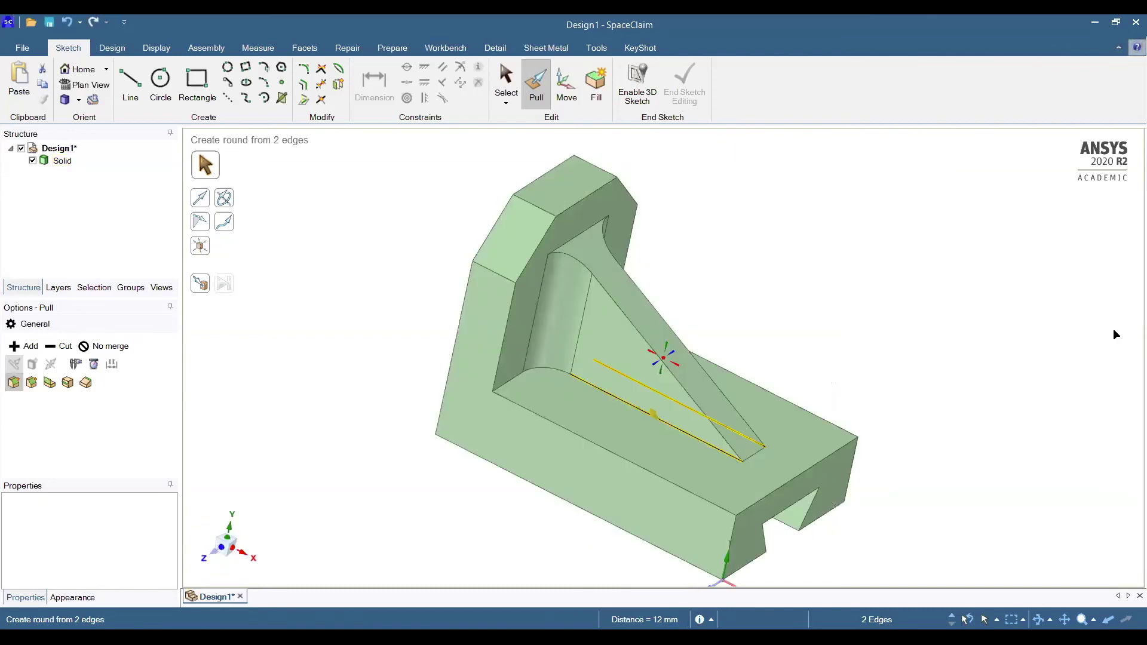
pyautogui.moveTo(653, 415); pyautogui.dragTo(627, 394)
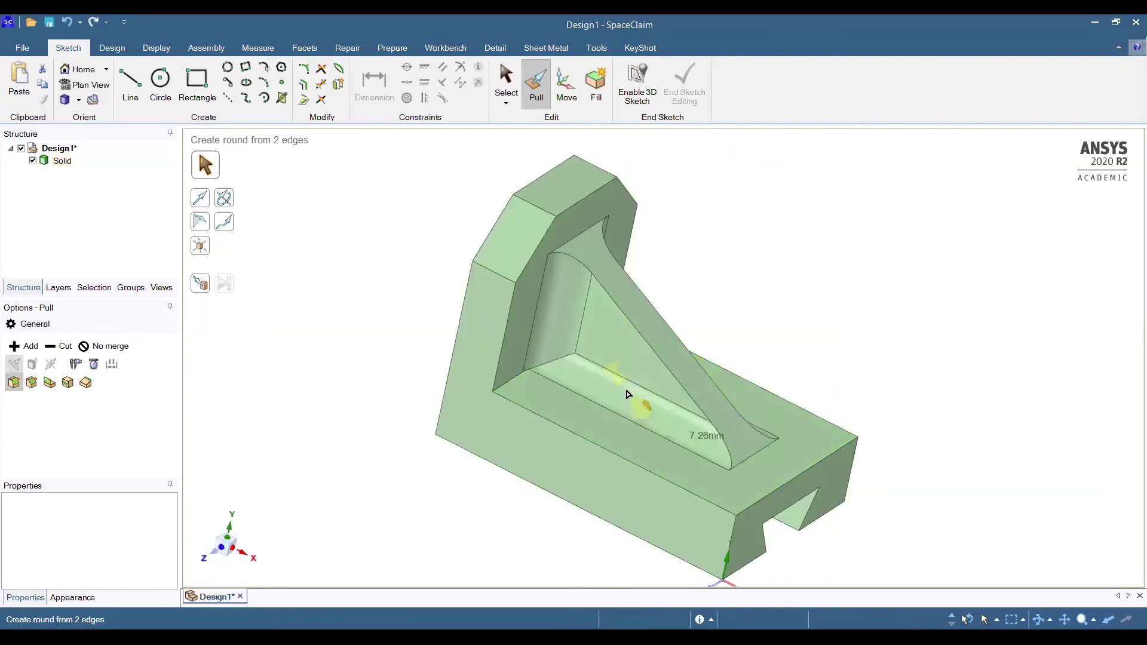
pyautogui.click(856, 305)
pyautogui.moveTo(856, 305); pyautogui.dragTo(744, 317, button='middle')
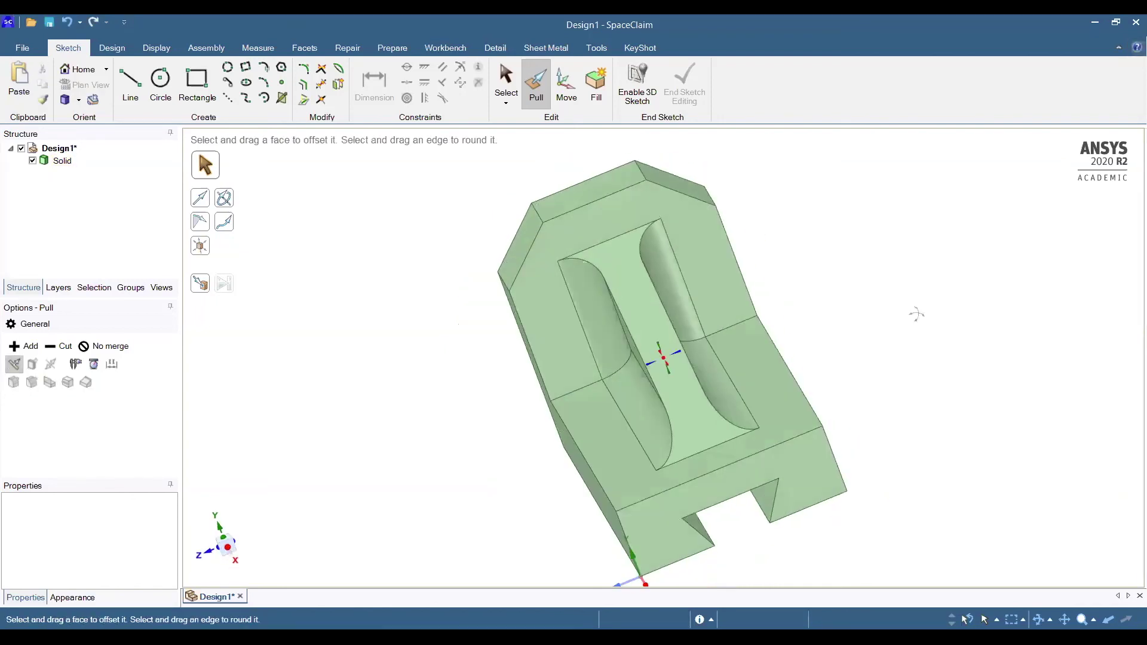
pyautogui.click(65, 99)
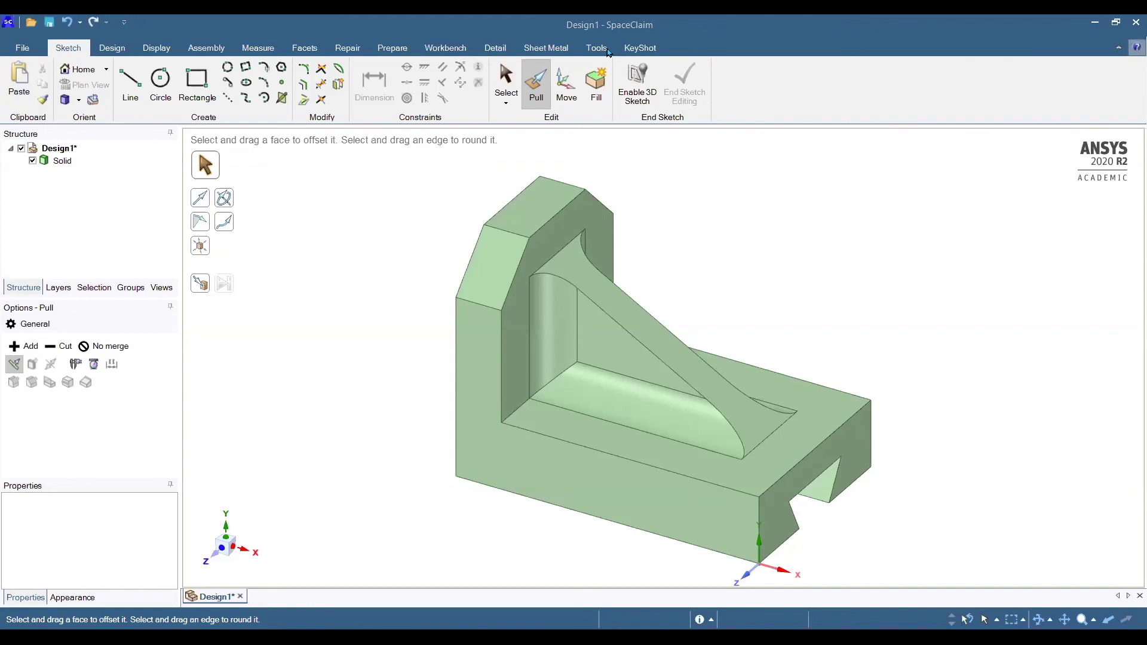
# Switch to the ANSYS Spaceclaim Workshop presentation in Google Slides and present it full screen, advancing from the bracket exercise to closing slide 12.
pyautogui.hotkey('alt', 'Tab')
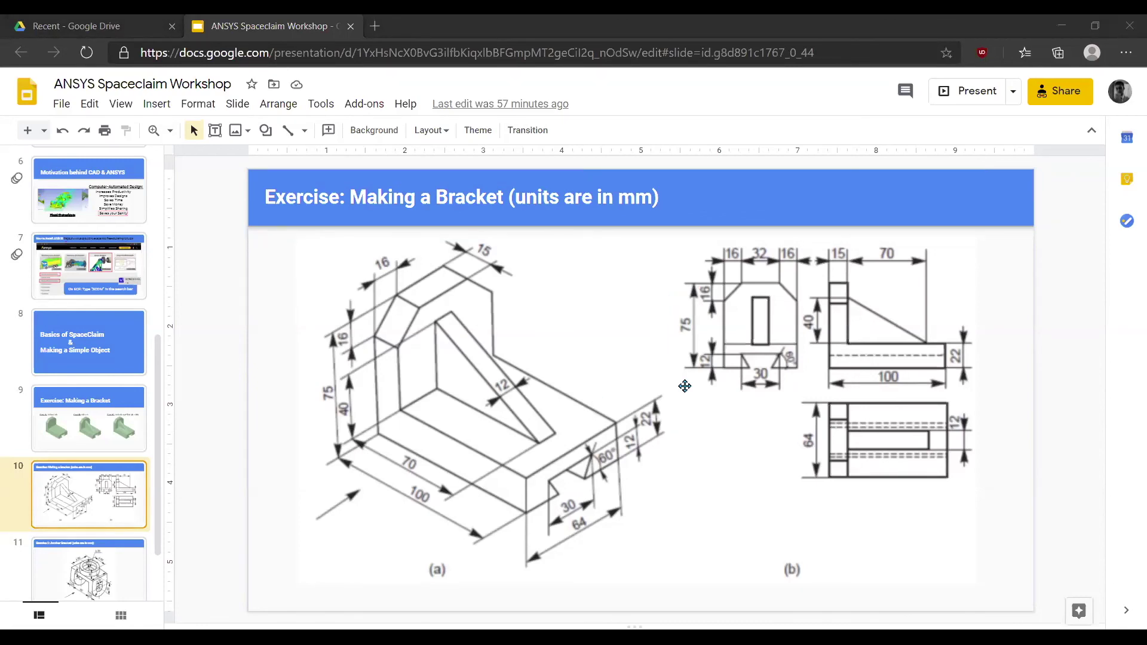
pyautogui.click(951, 93)
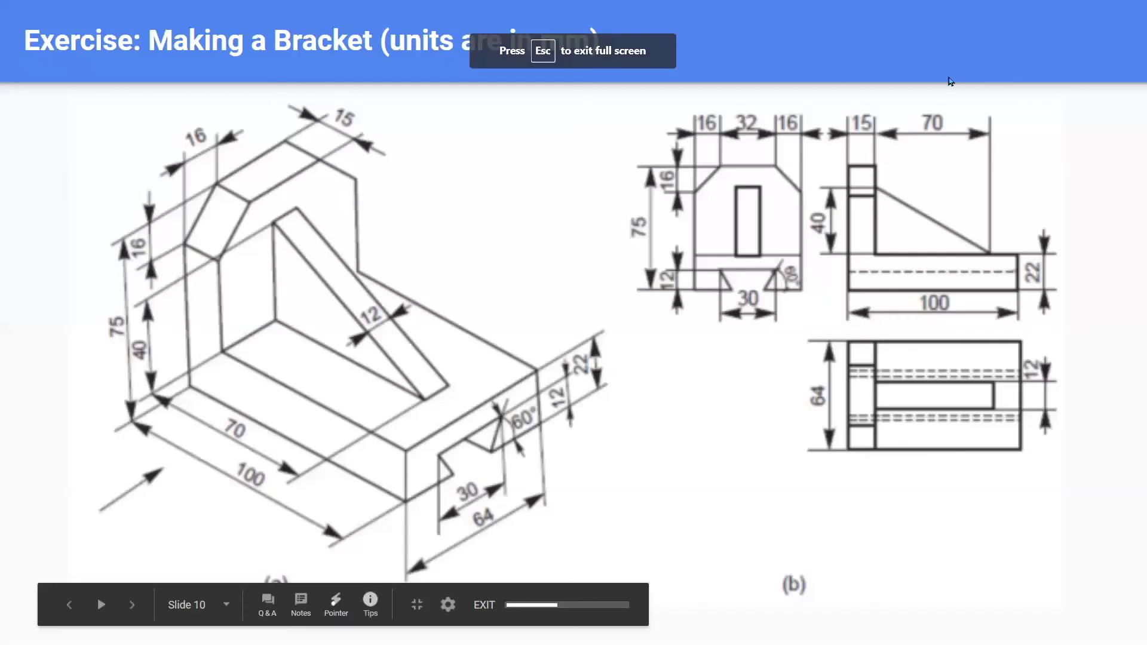
pyautogui.press('Right')
pyautogui.press('Right')
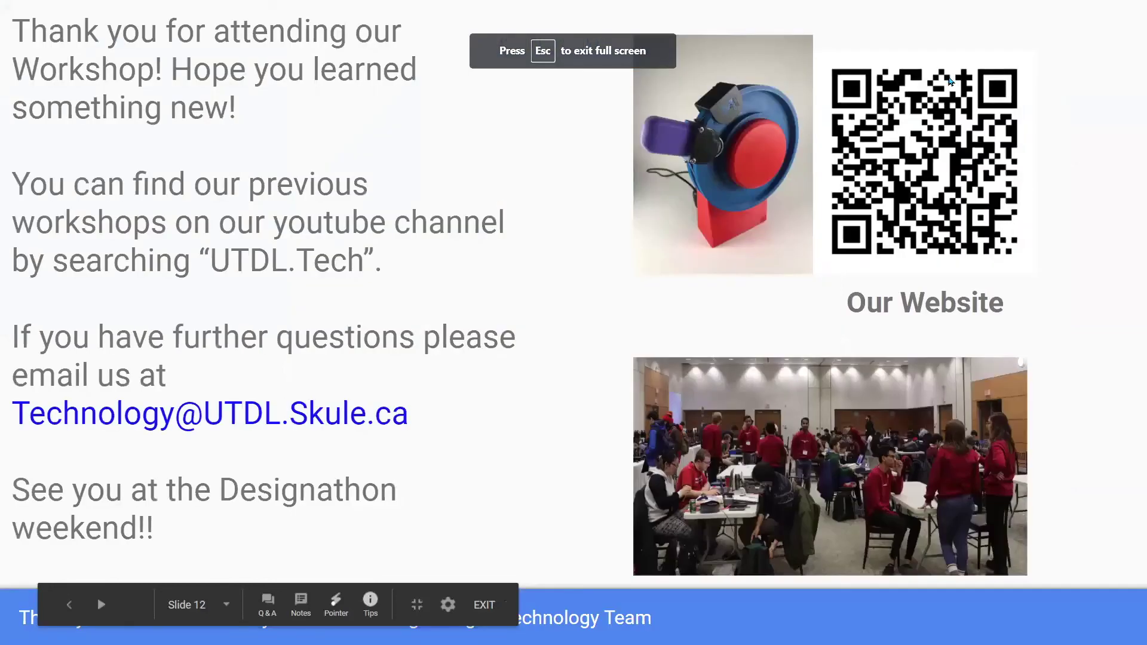
pyautogui.press('Left')
pyautogui.press('Right')
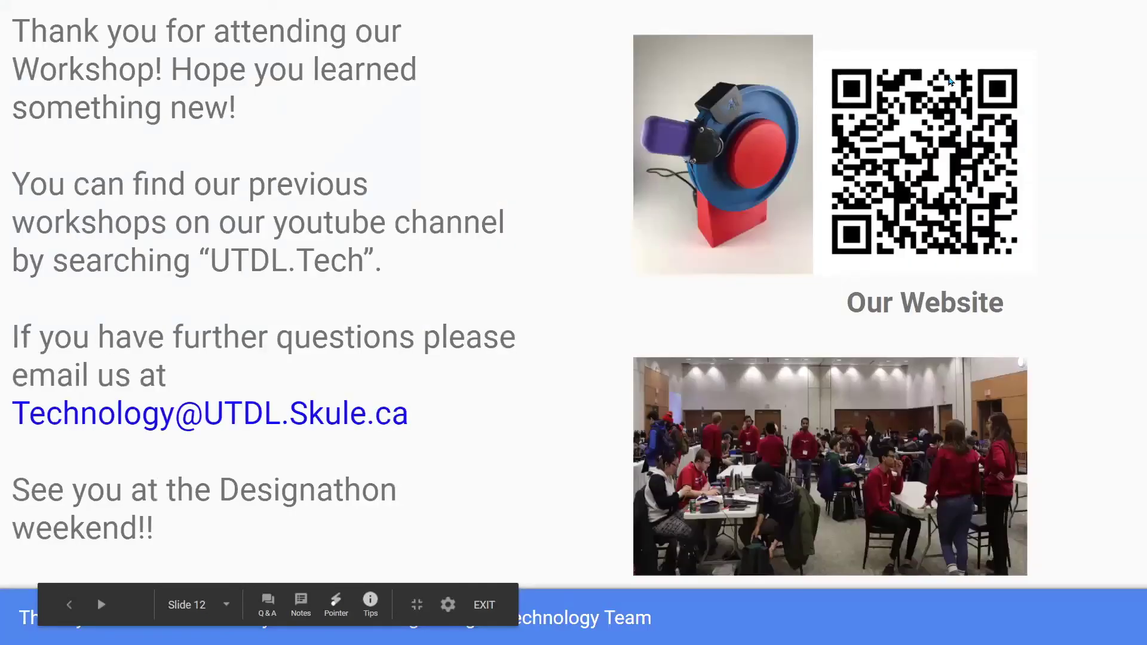